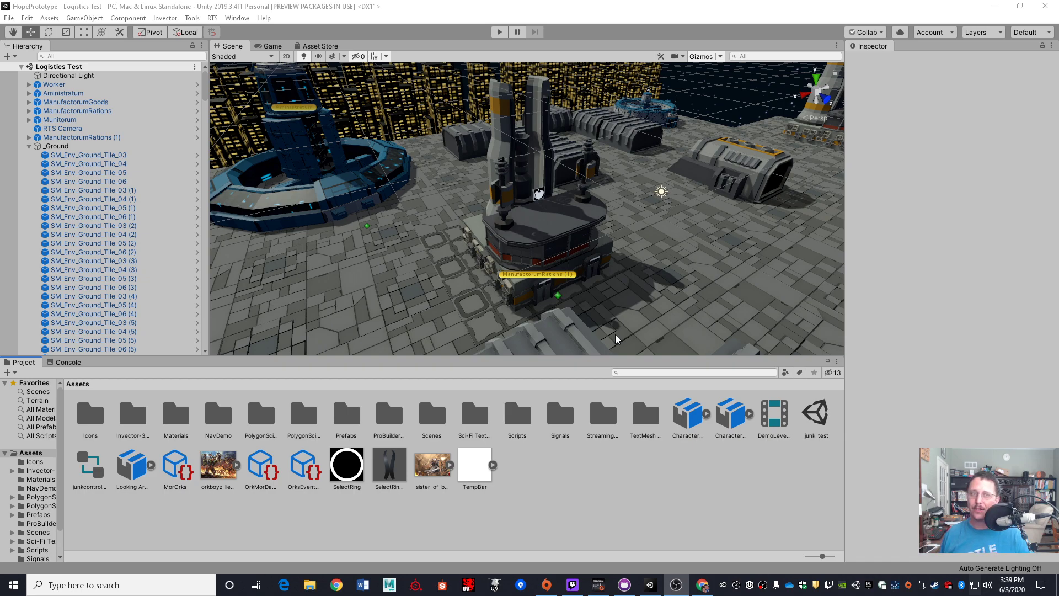
Step: Focus the Unity editor showing the Logistics Test scene with its sci-fi base
left_click(399, 110)
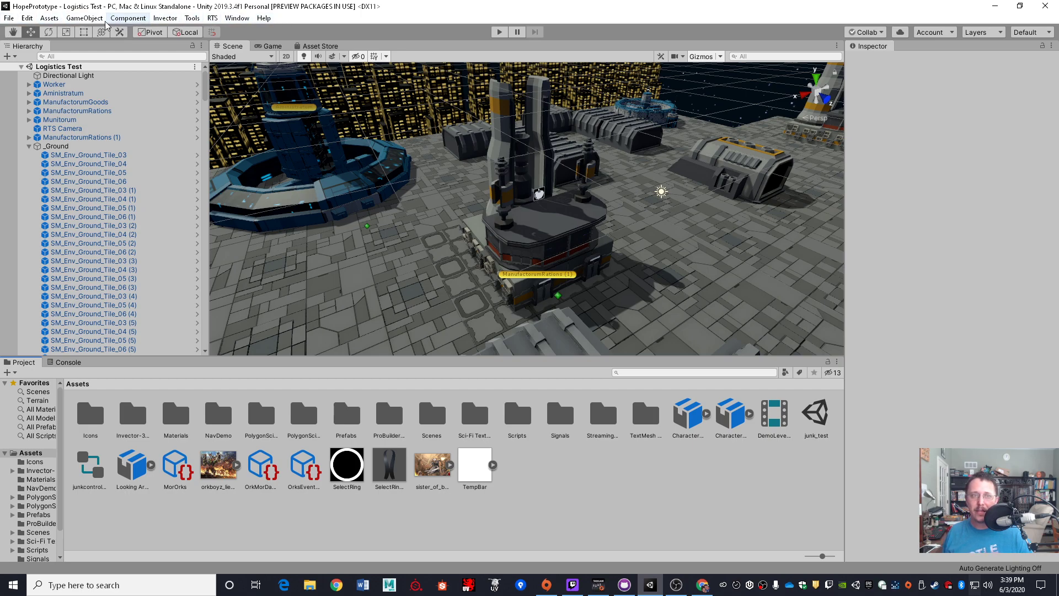
left_click(9, 20)
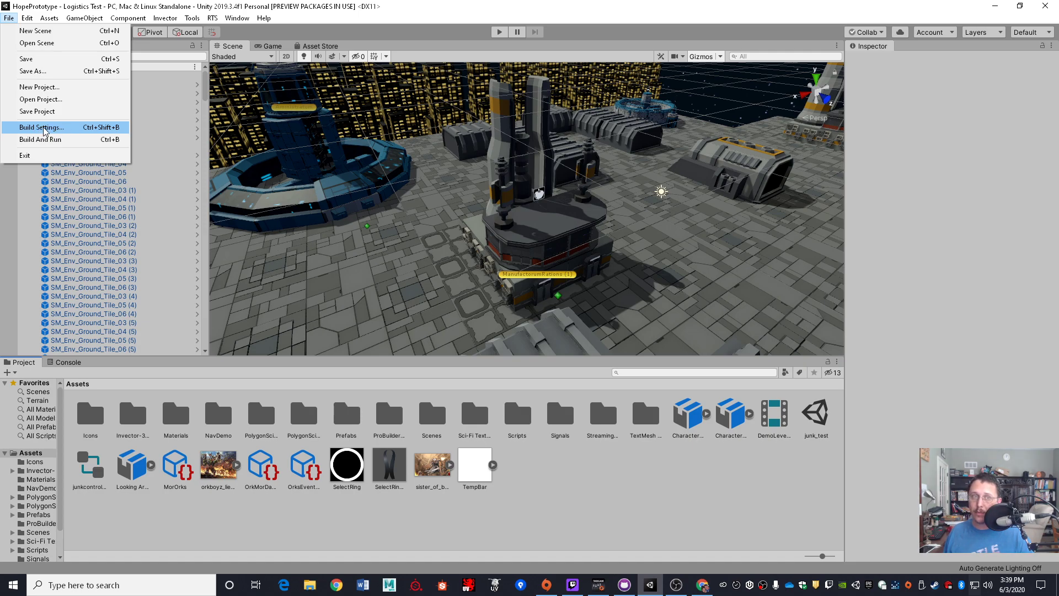
left_click(44, 128)
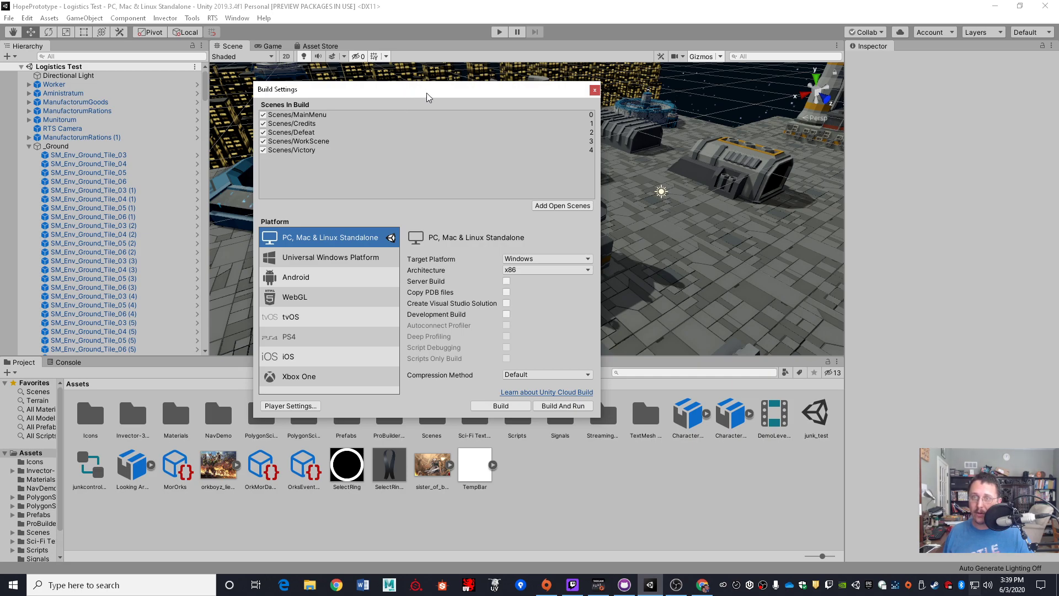
left_click_drag(383, 95, 395, 72)
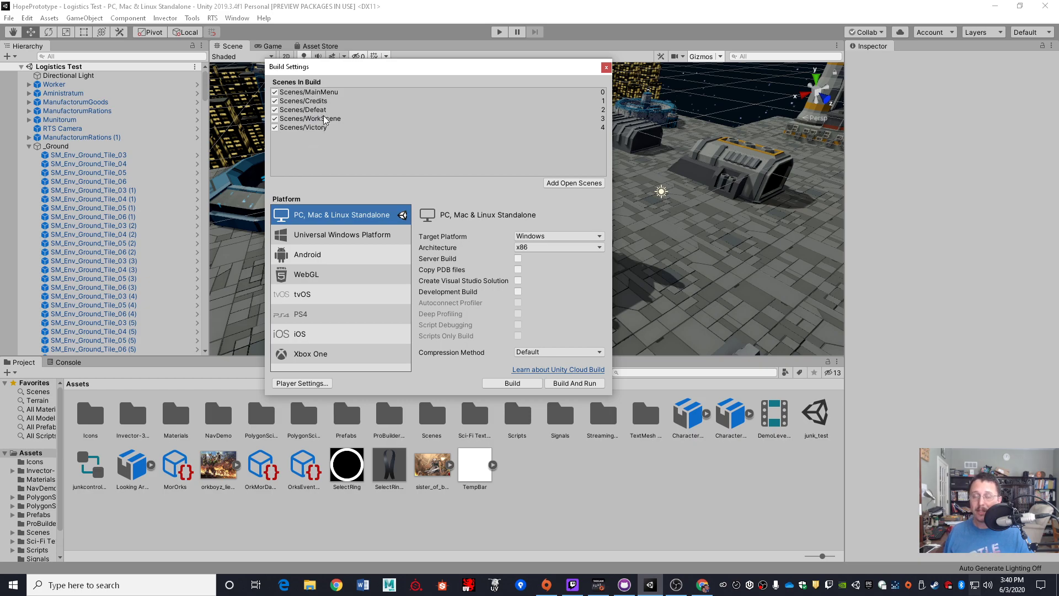
left_click(606, 68)
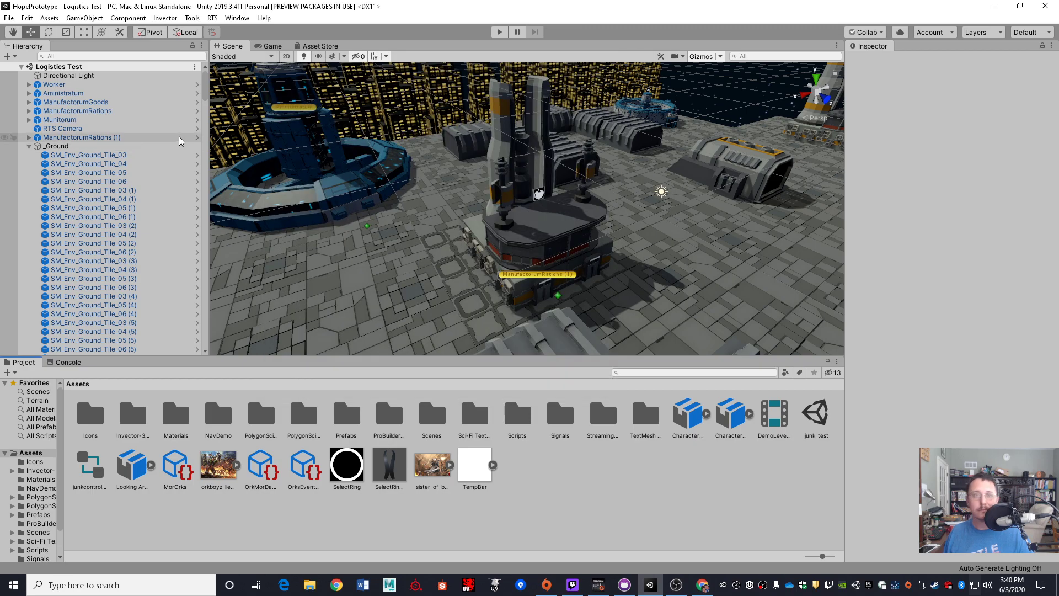
left_click(29, 19)
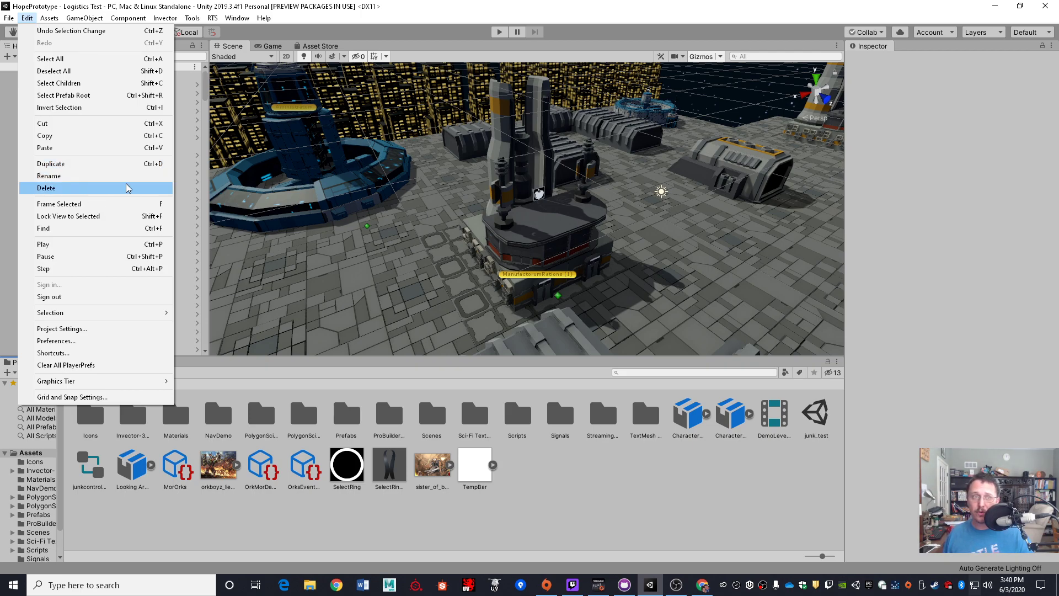
left_click(56, 331)
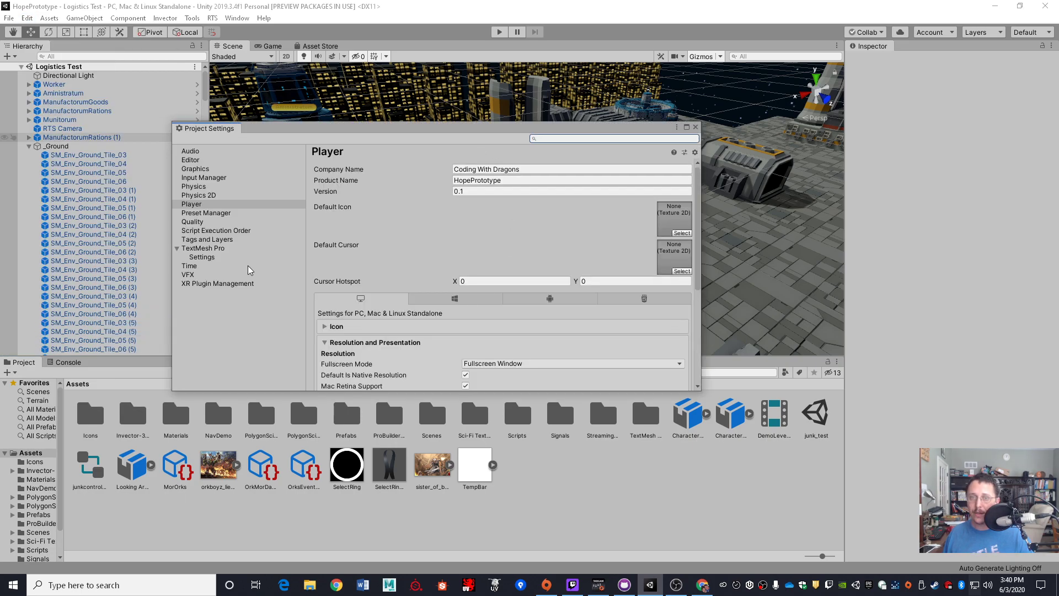
left_click(695, 127)
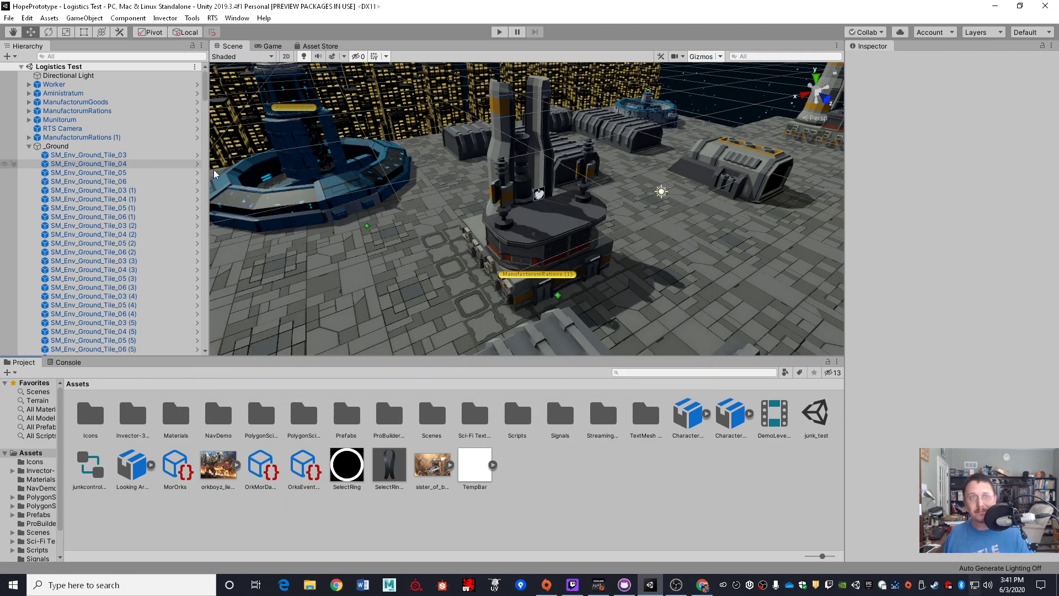
left_click(49, 19)
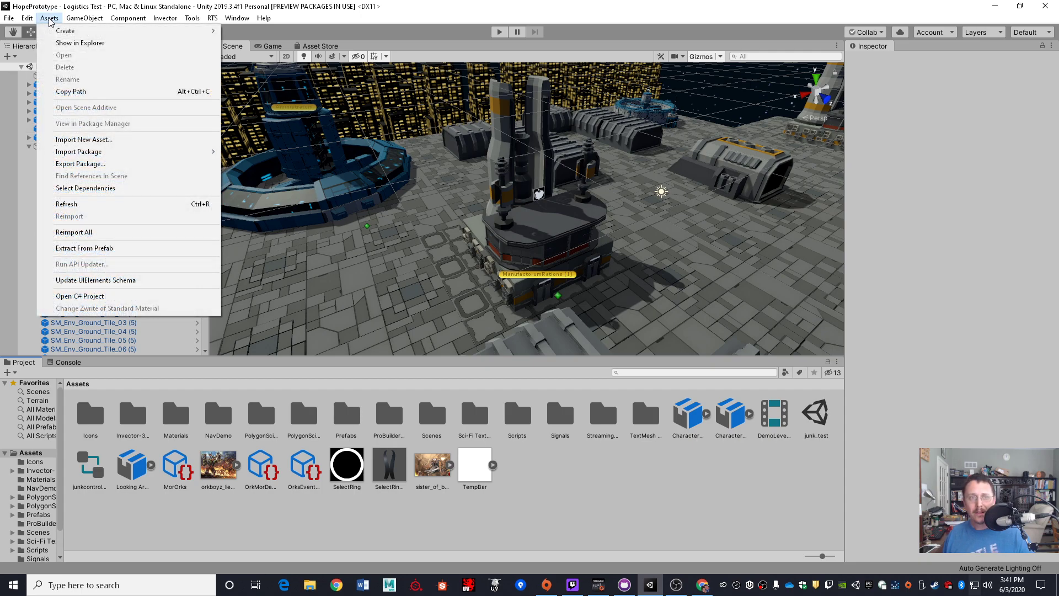
mouse_move(68, 34)
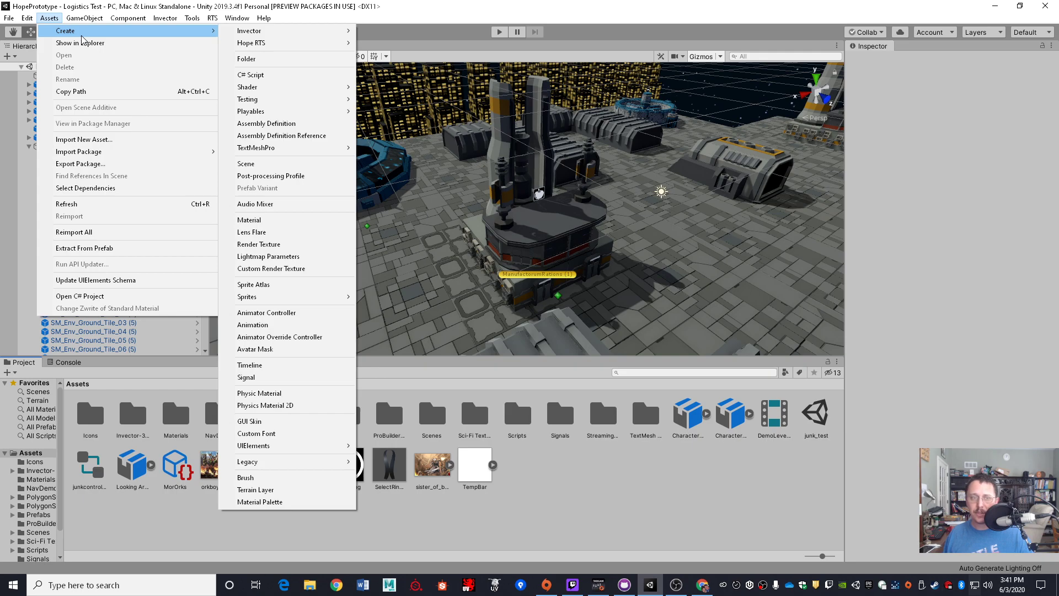
mouse_move(77, 31)
mouse_move(268, 30)
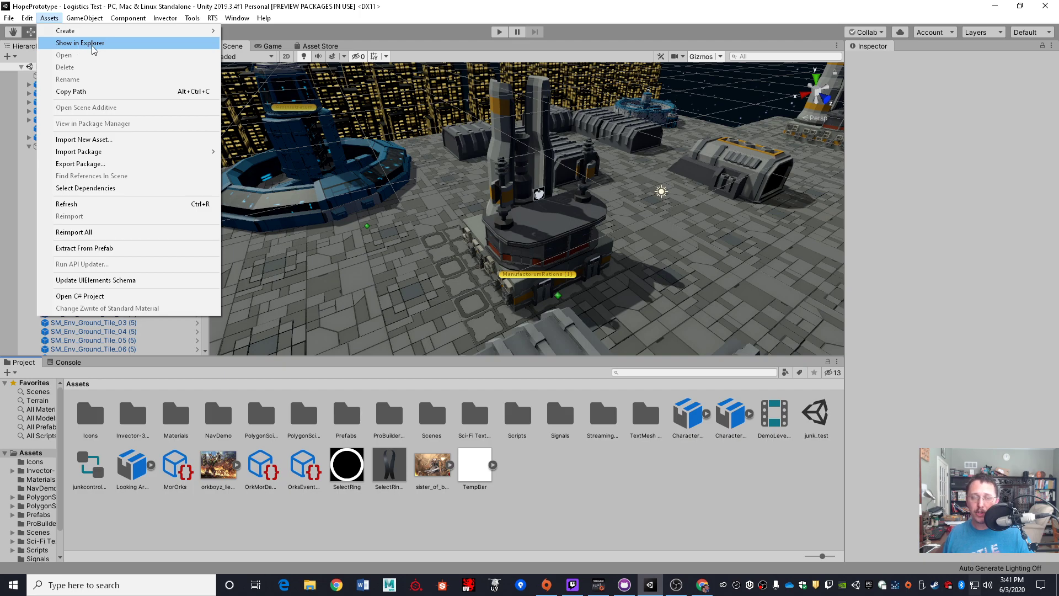
left_click(92, 44)
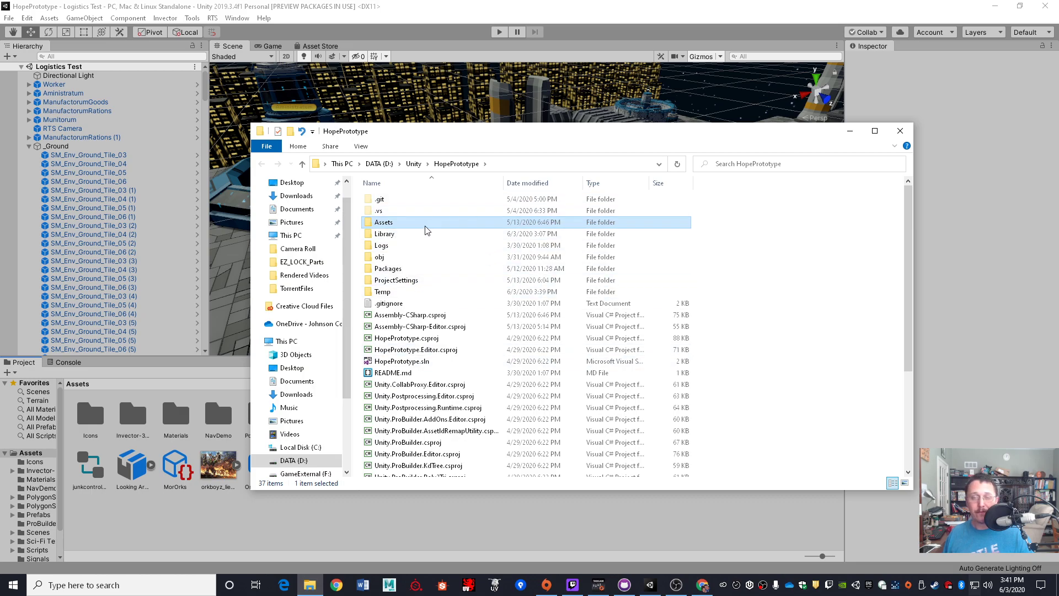
left_click(900, 131)
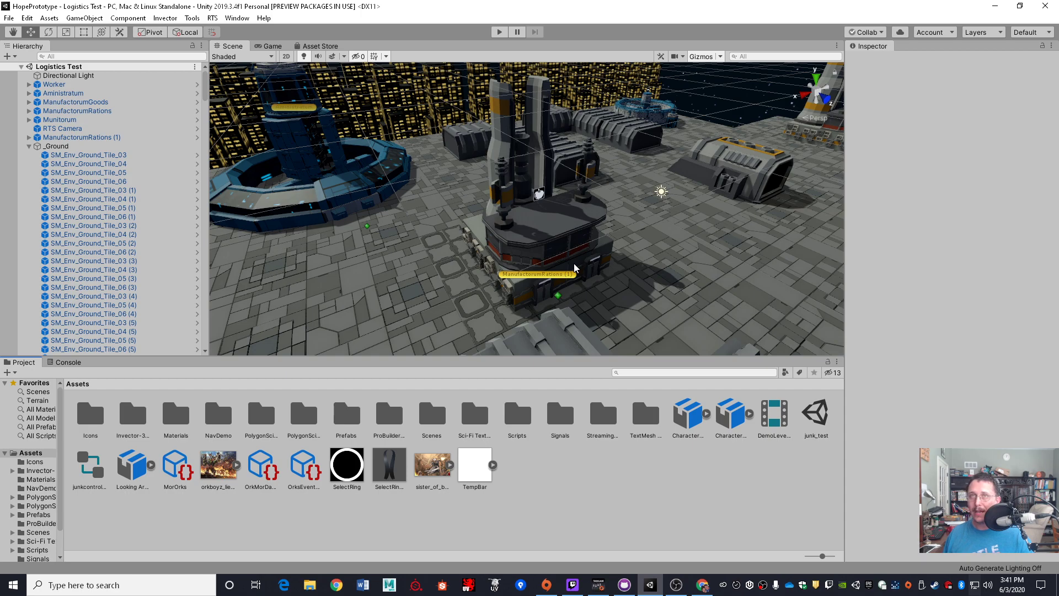
left_click(81, 19)
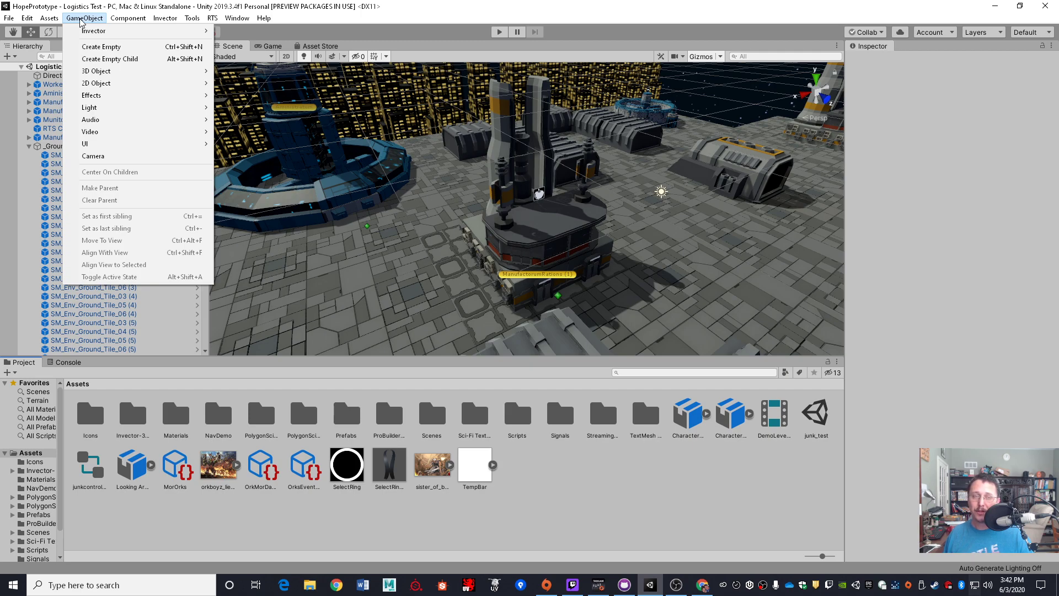
mouse_move(93, 30)
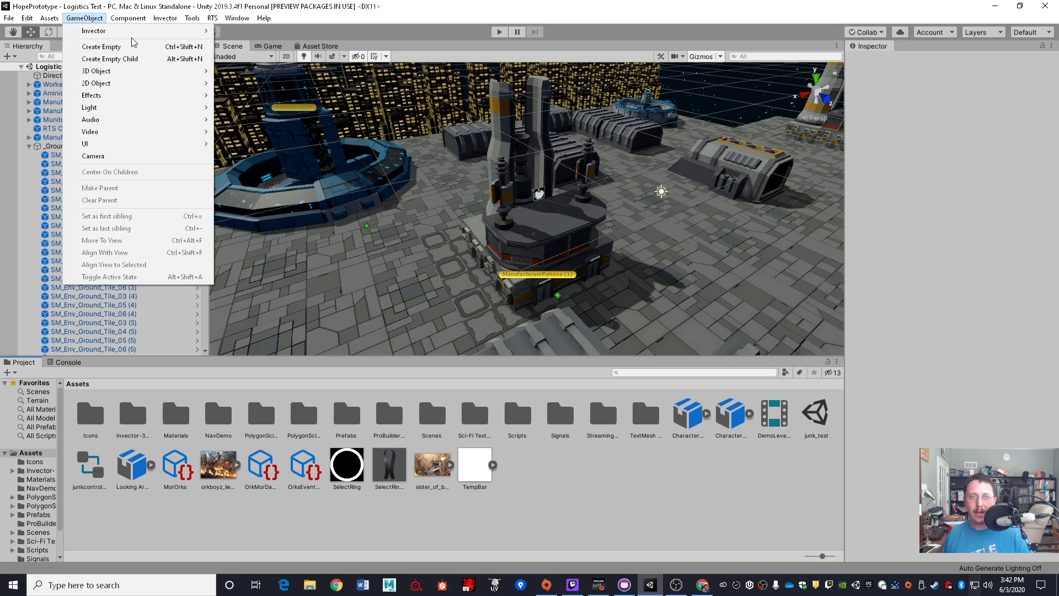
mouse_move(116, 75)
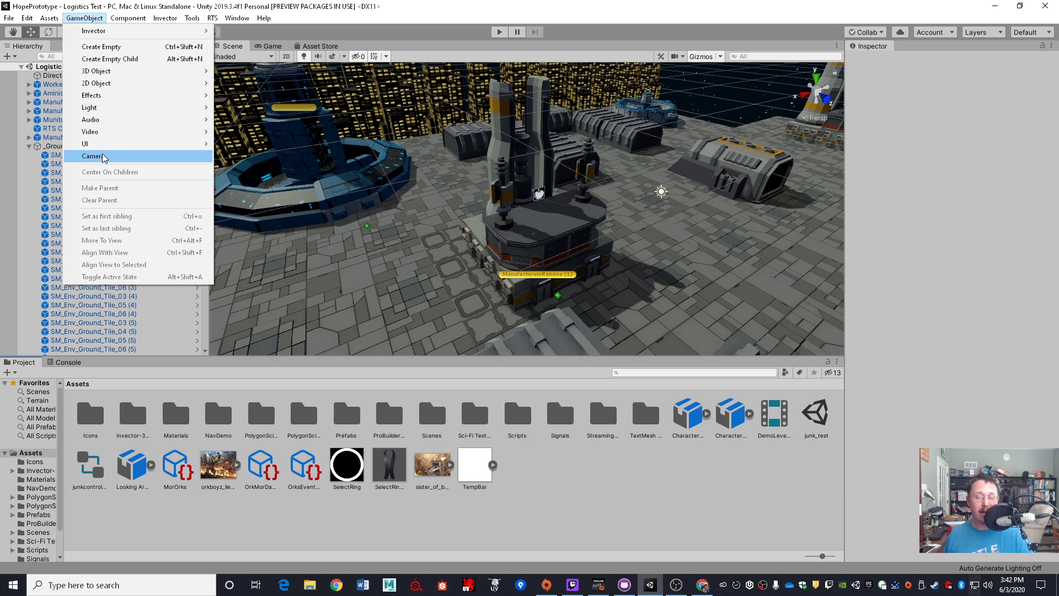
left_click(123, 20)
left_click(121, 22)
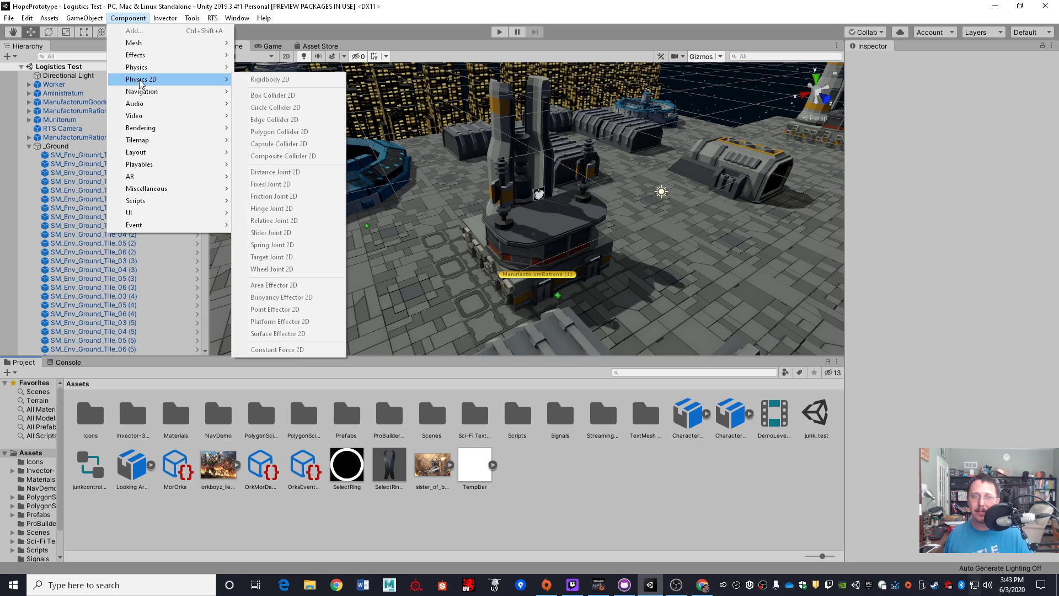
mouse_move(144, 129)
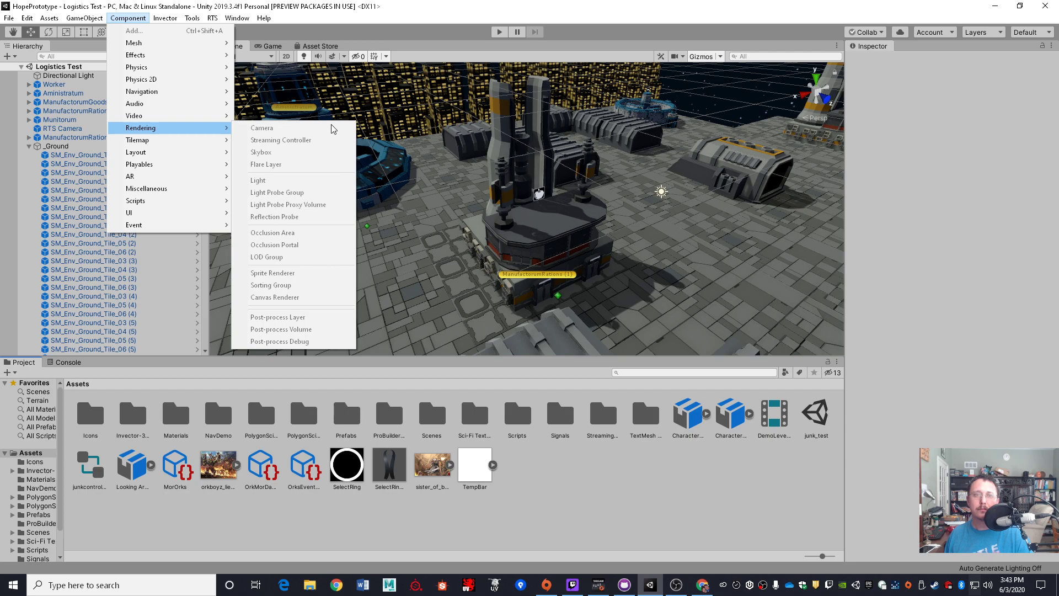
mouse_move(167, 21)
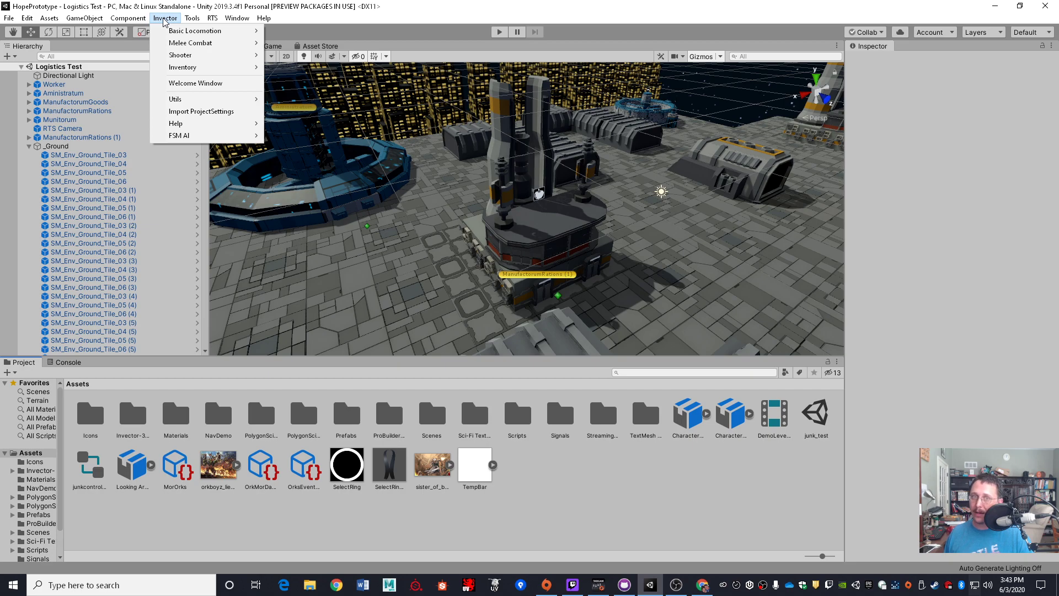
left_click(165, 20)
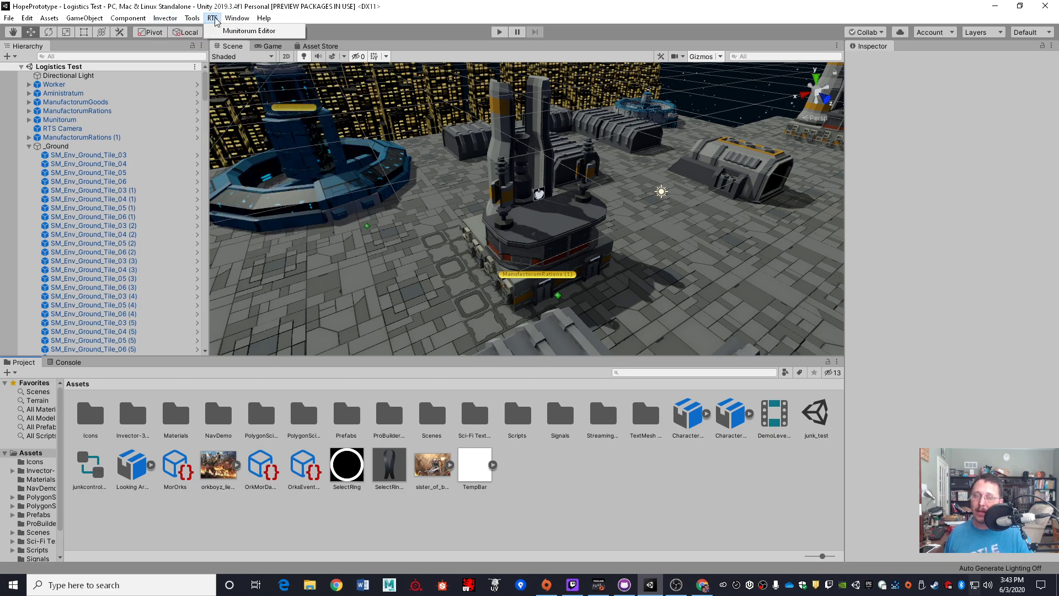
left_click(212, 18)
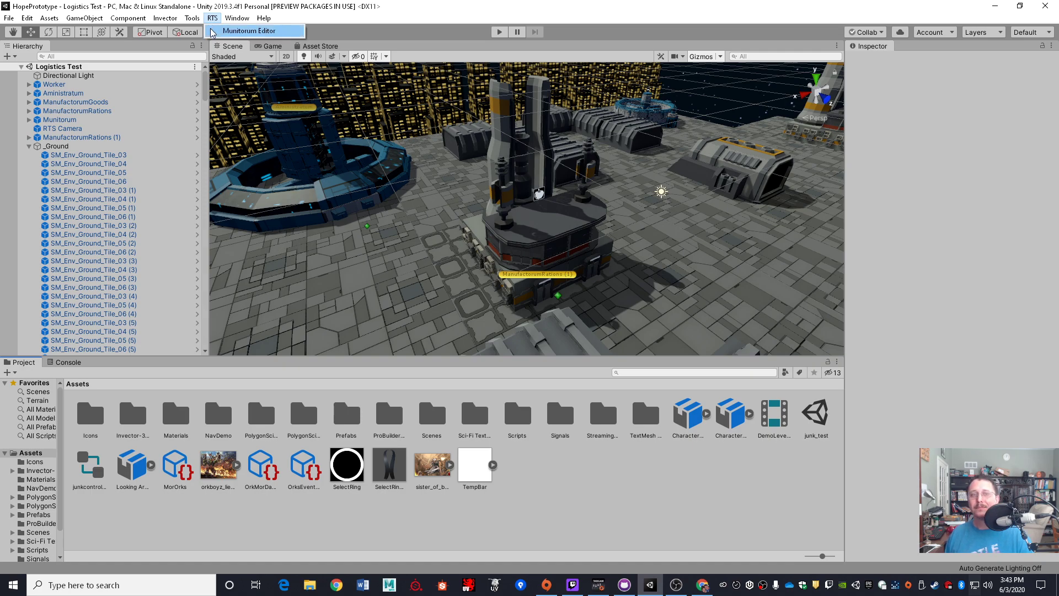
left_click(191, 20)
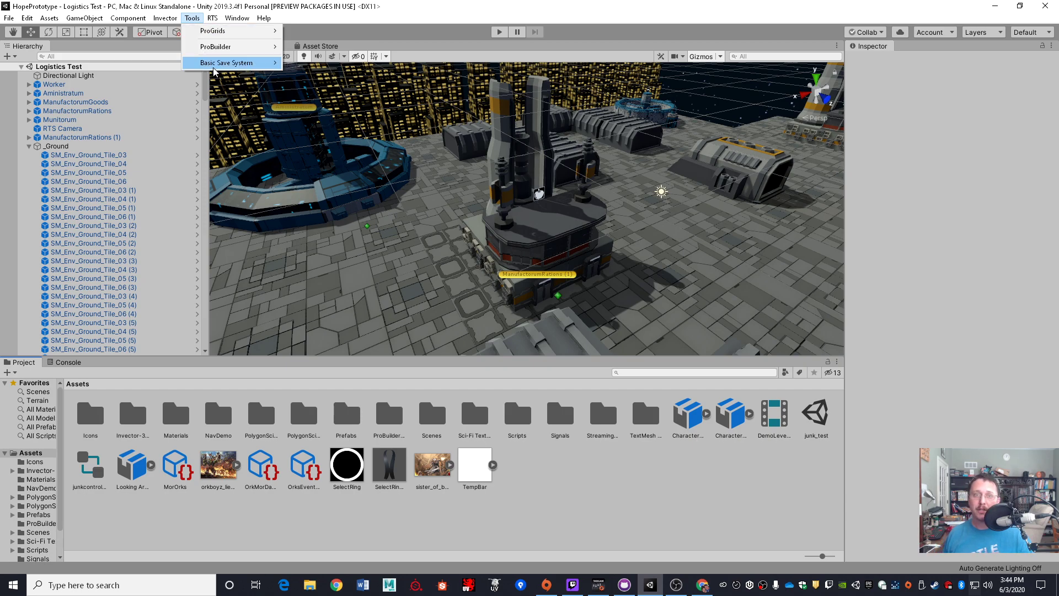
mouse_move(216, 64)
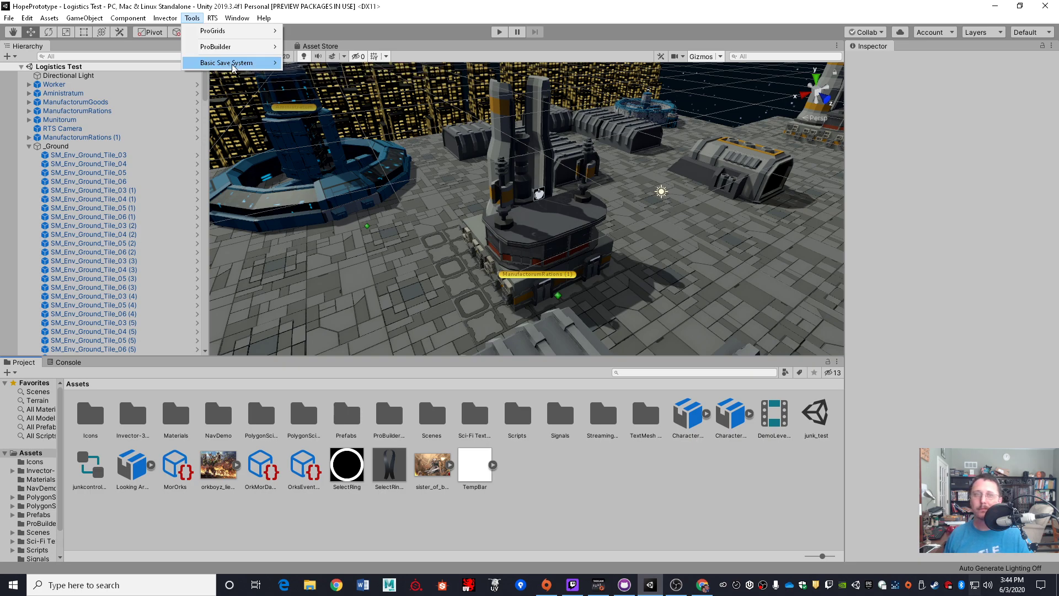
left_click(237, 21)
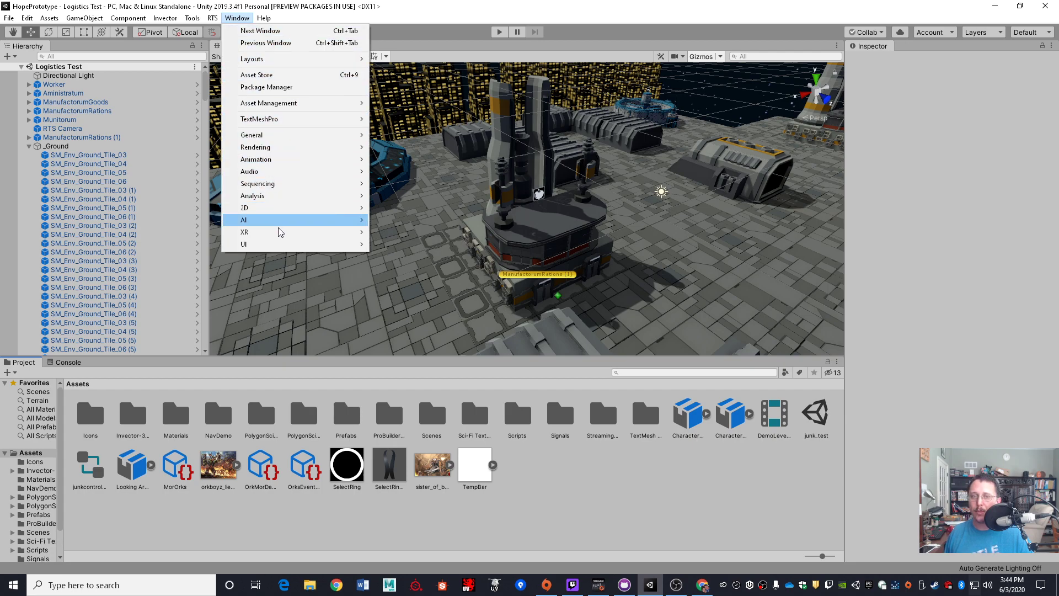
mouse_move(279, 236)
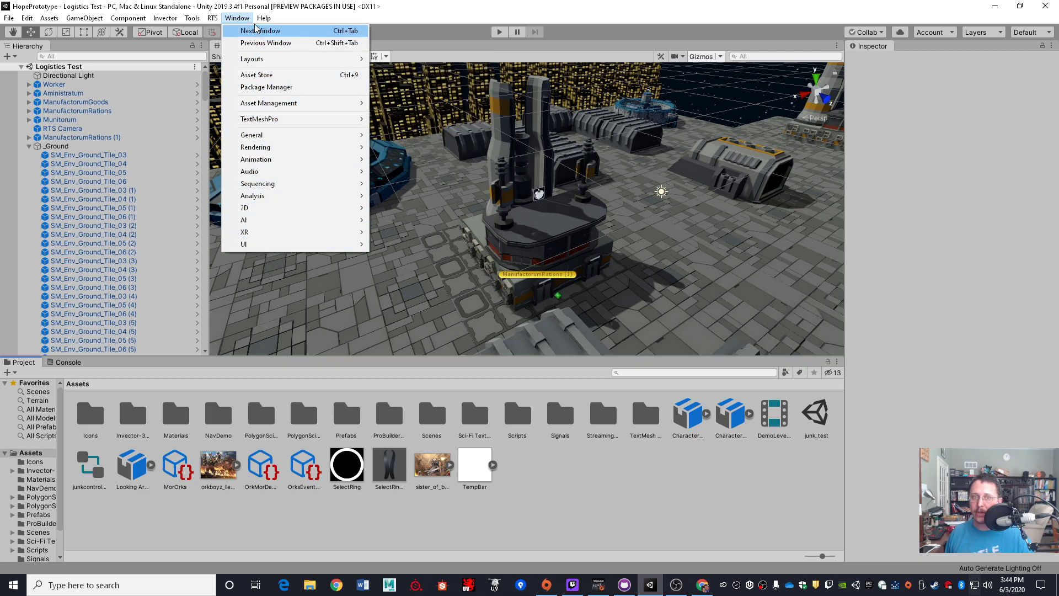
mouse_move(265, 18)
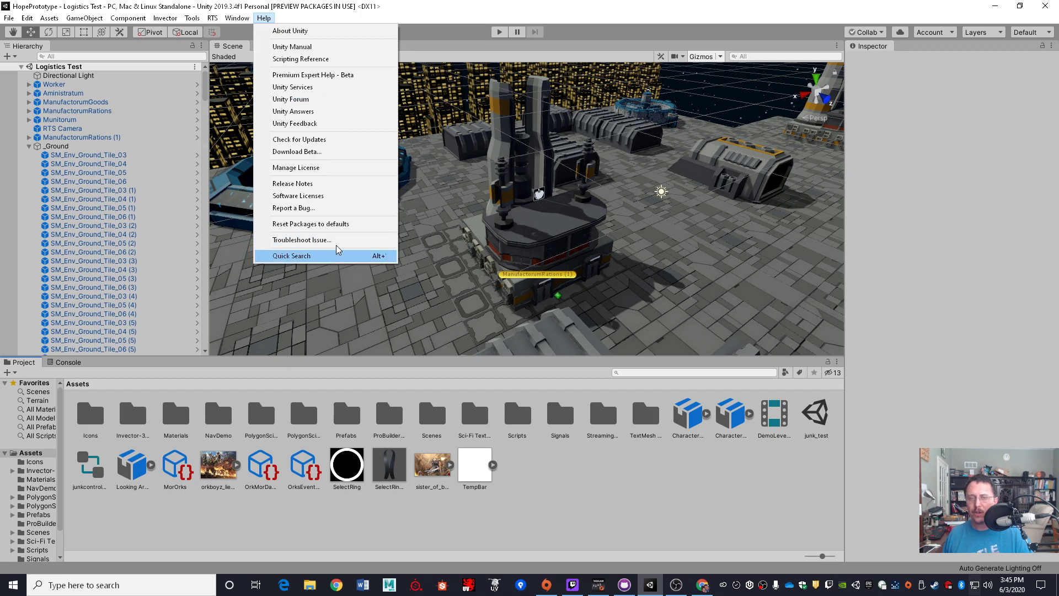
left_click(419, 17)
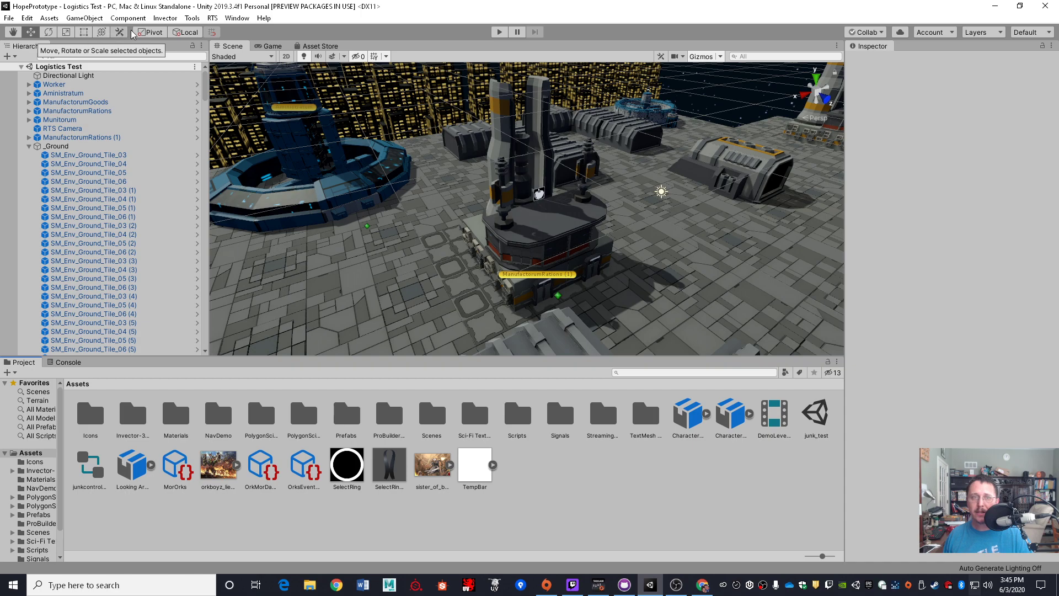
left_click(150, 33)
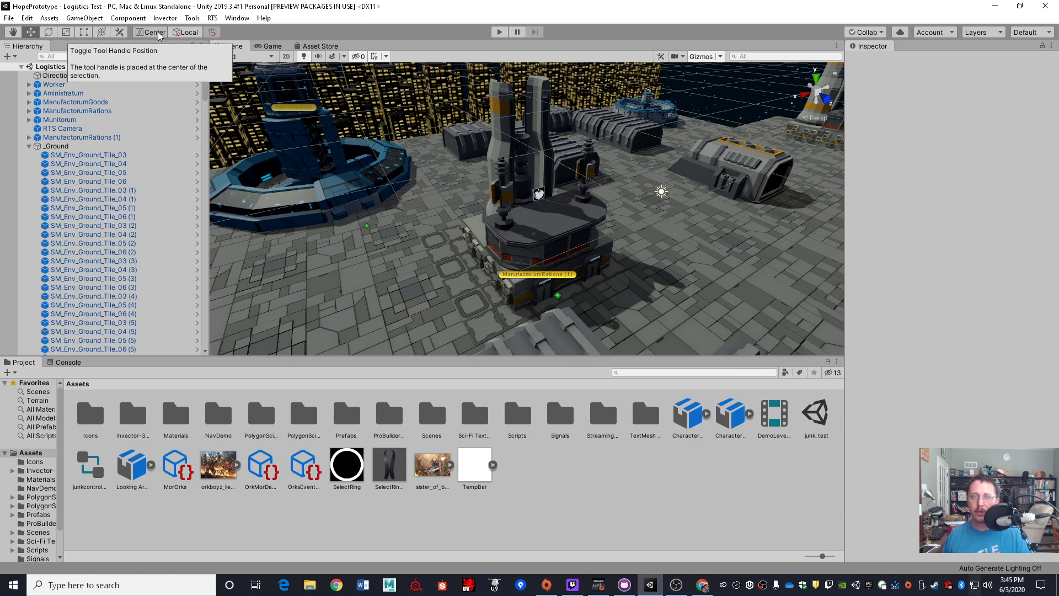
left_click(150, 33)
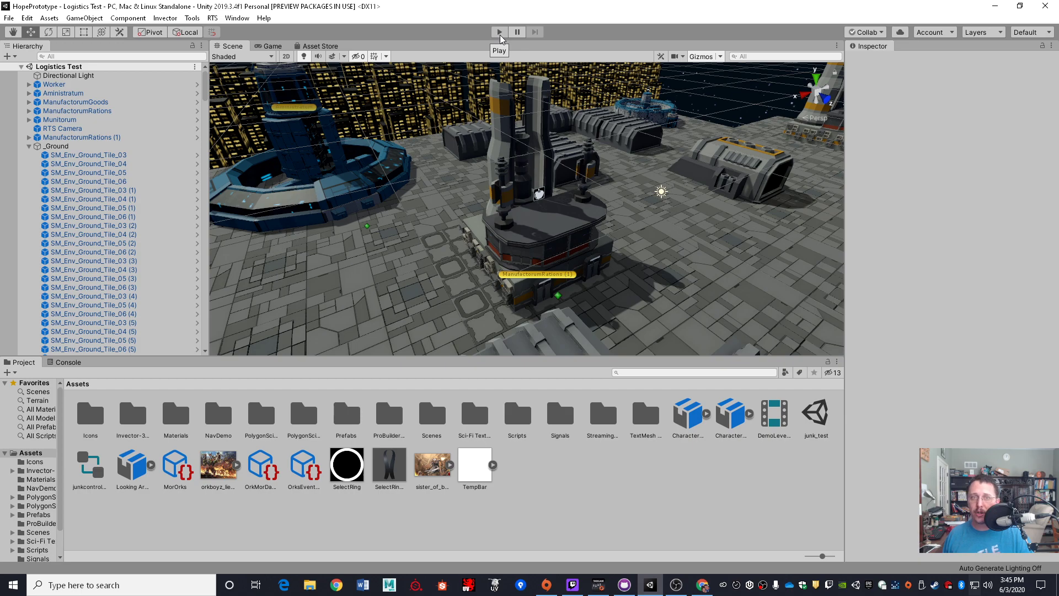
left_click(270, 45)
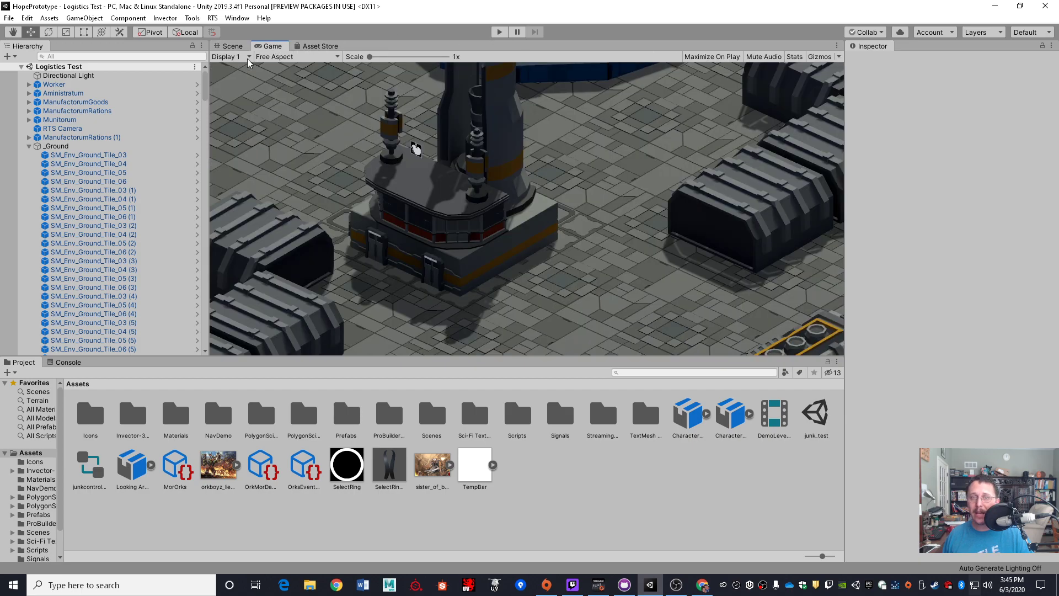
left_click(230, 46)
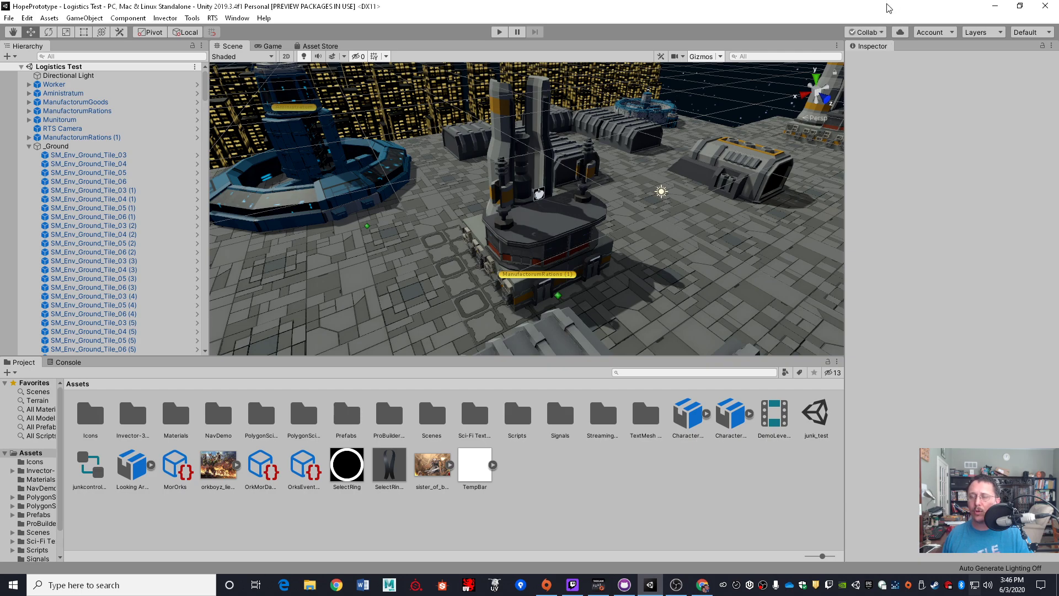
Step: Check the Collab sharing panel, then open the Services window offering a Unity Project ID
left_click(877, 32)
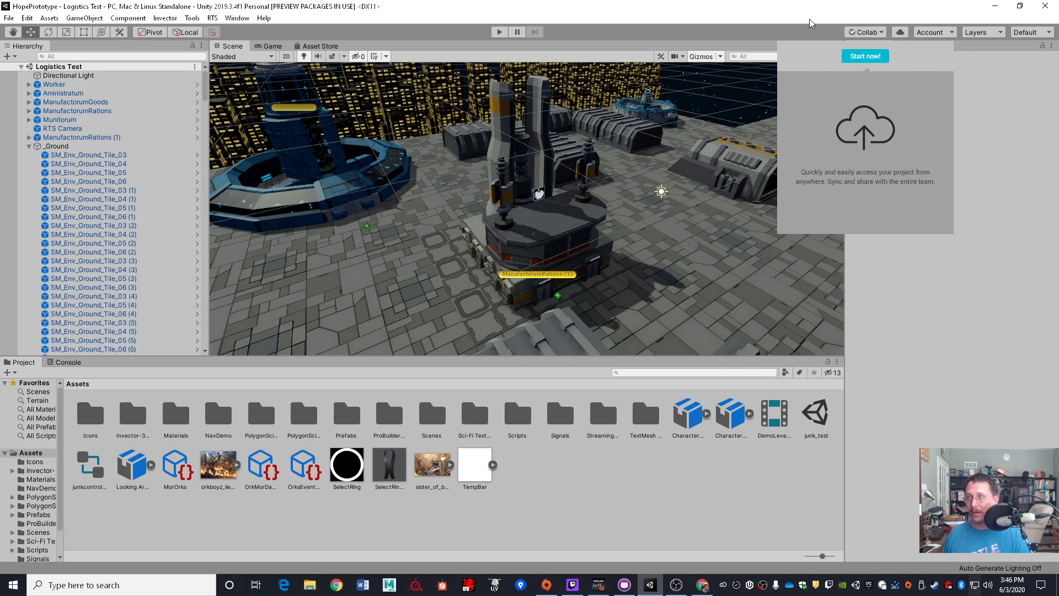
left_click(968, 67)
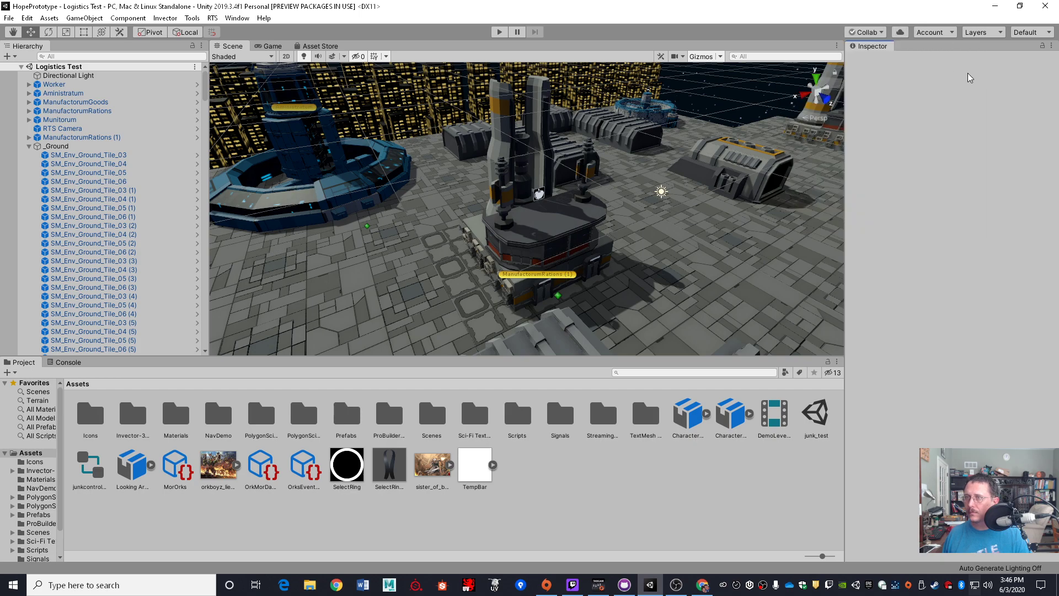
left_click(901, 33)
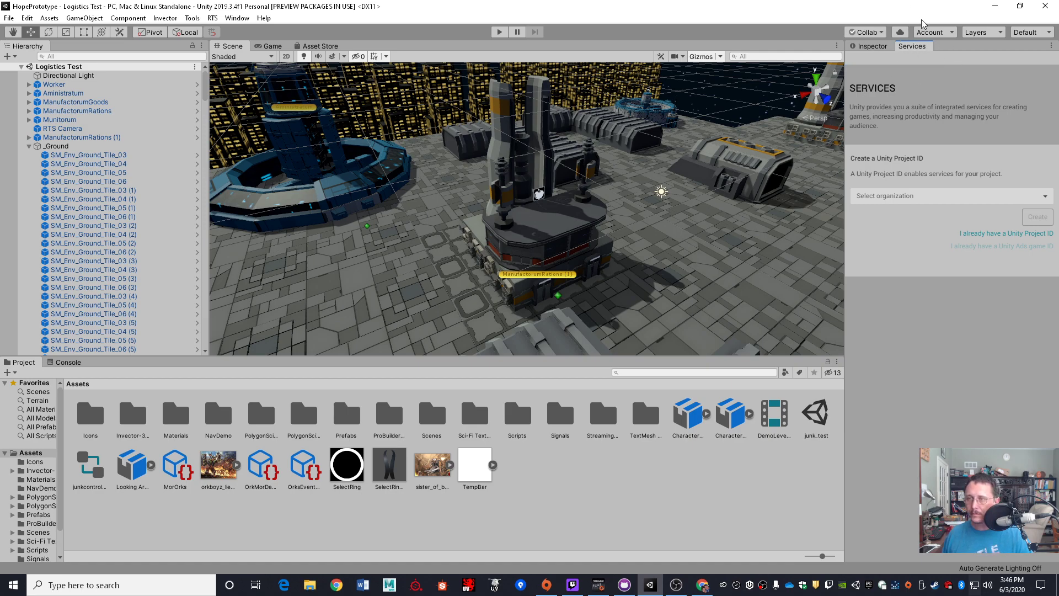
Step: Check the Account options, then display the layers list from 0: Default to 16: BlockAIRayCast
left_click(938, 32)
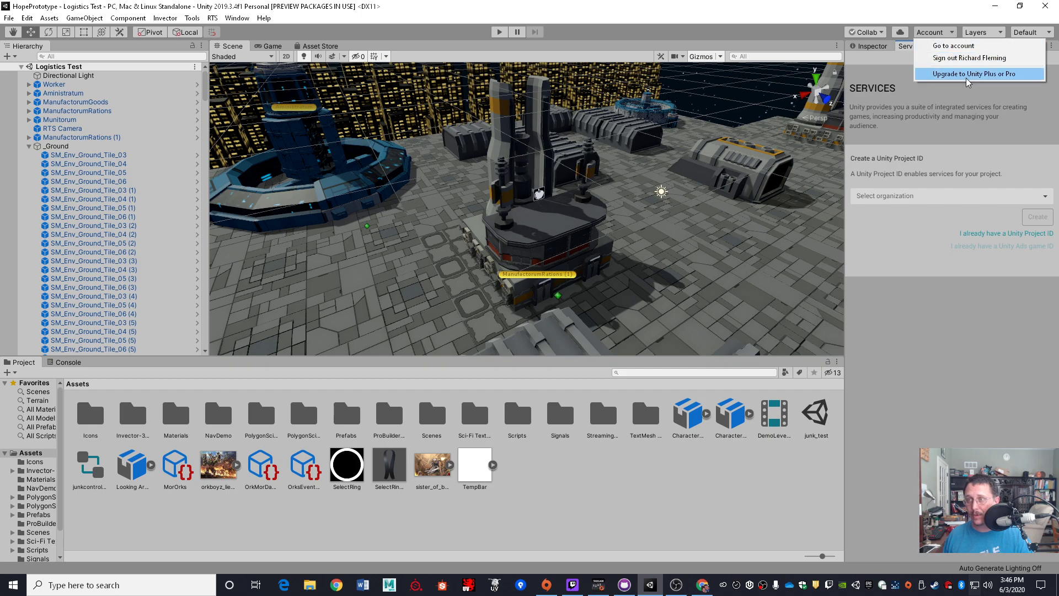
left_click(964, 22)
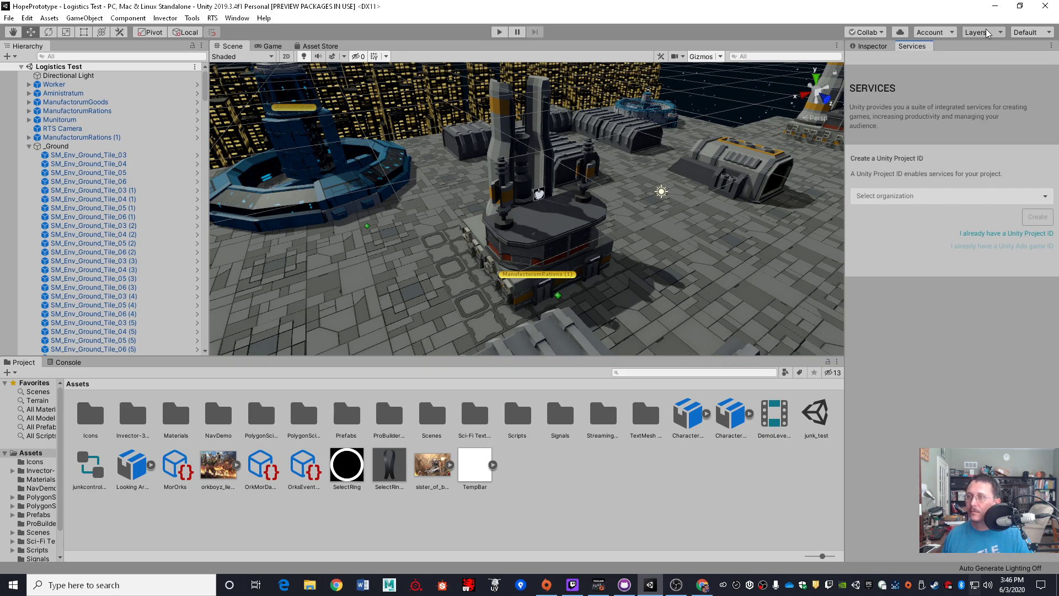
left_click(999, 33)
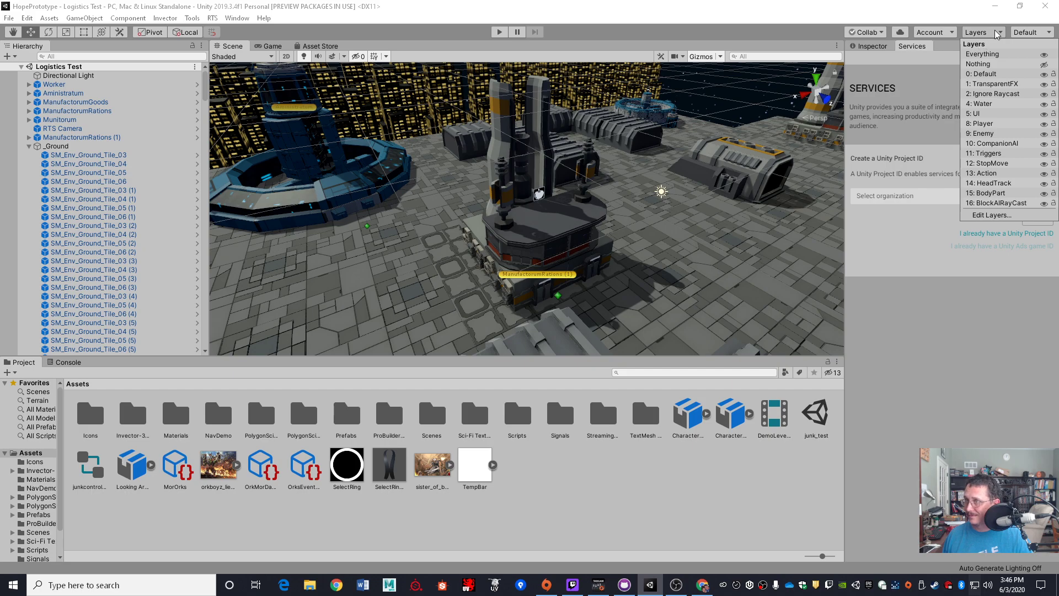
Step: Browse the Layout presets twice without changing from the Default layout
left_click(1033, 33)
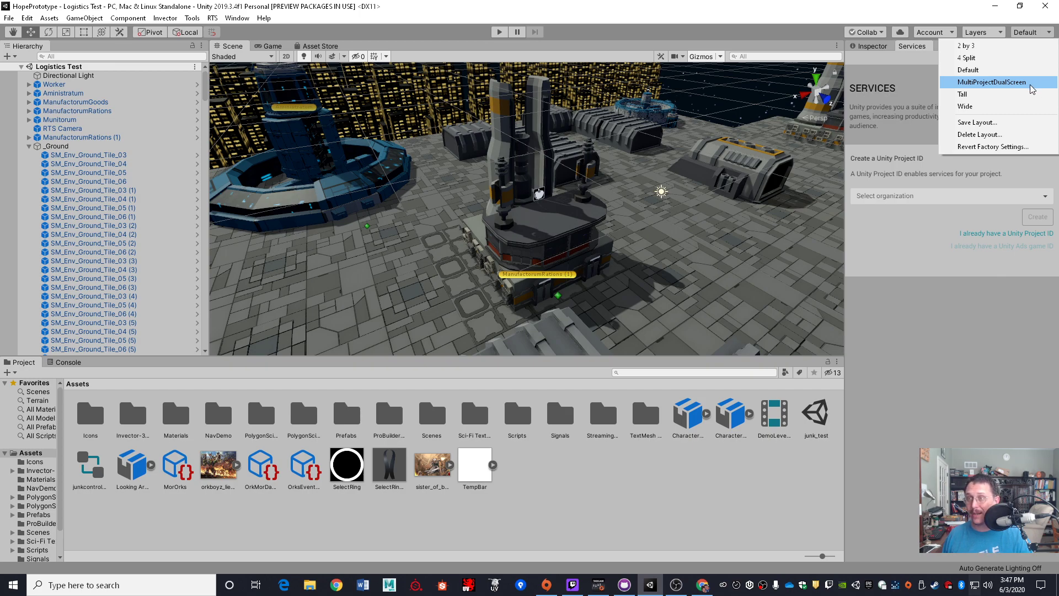
left_click(940, 355)
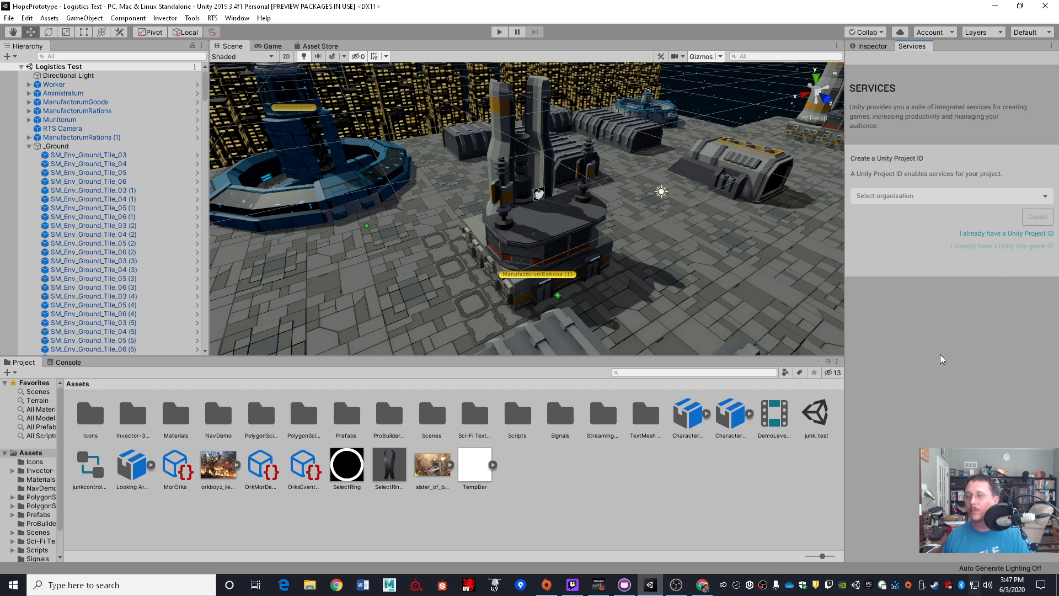
left_click(1029, 32)
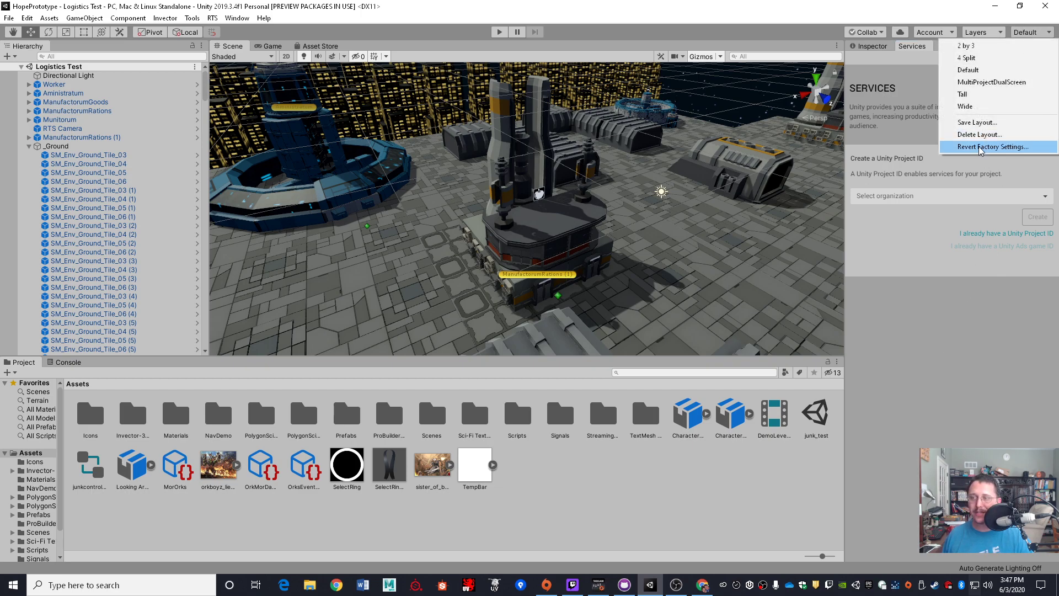
left_click(941, 317)
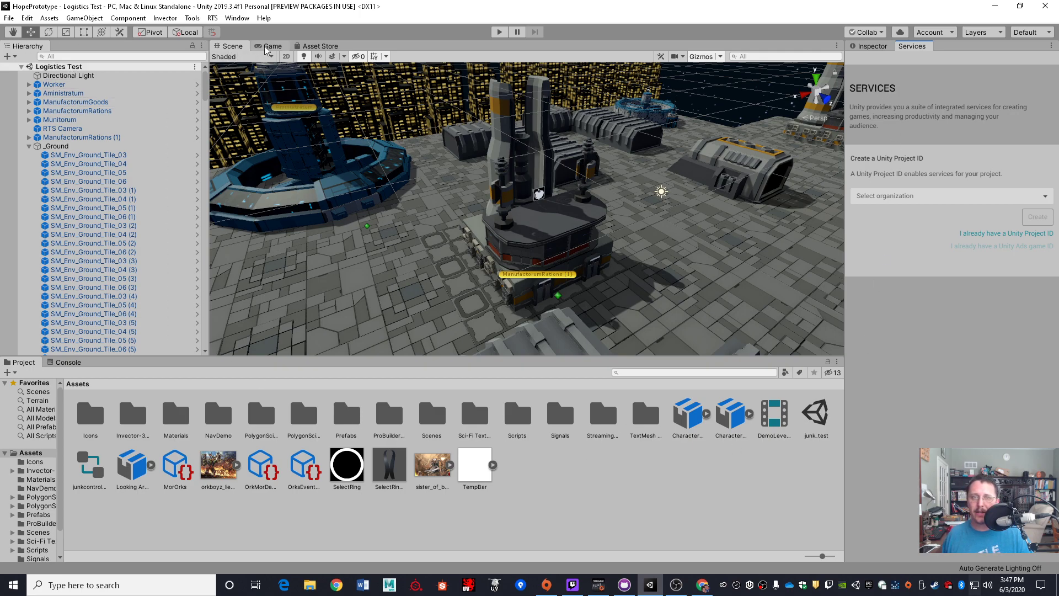
Step: Close the Services tab with Close Tab, then show the Console and the Scene view
left_click(320, 46)
left_click(882, 47)
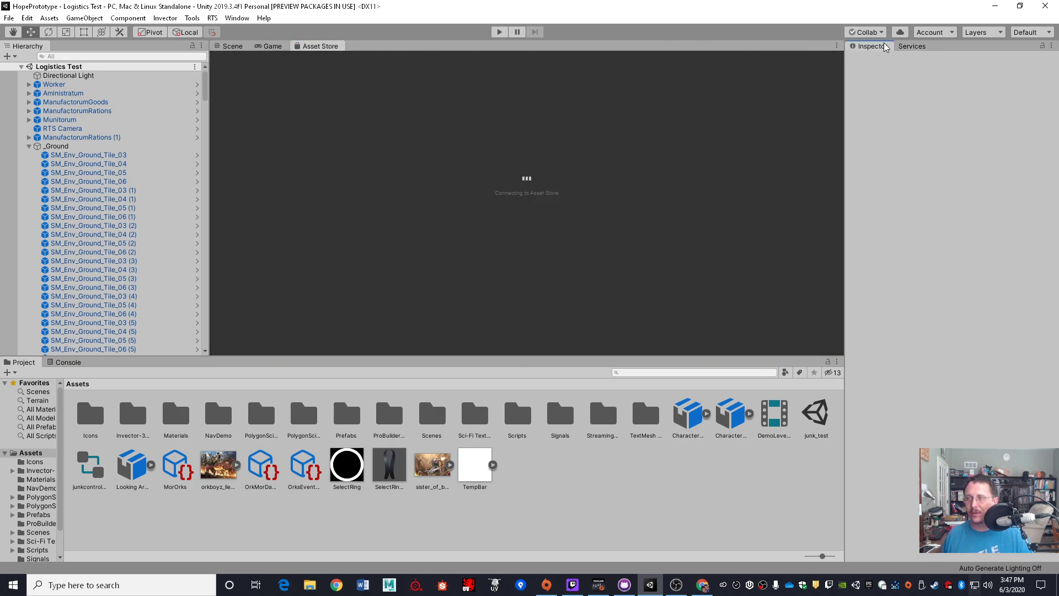
left_click(916, 46)
right_click(917, 46)
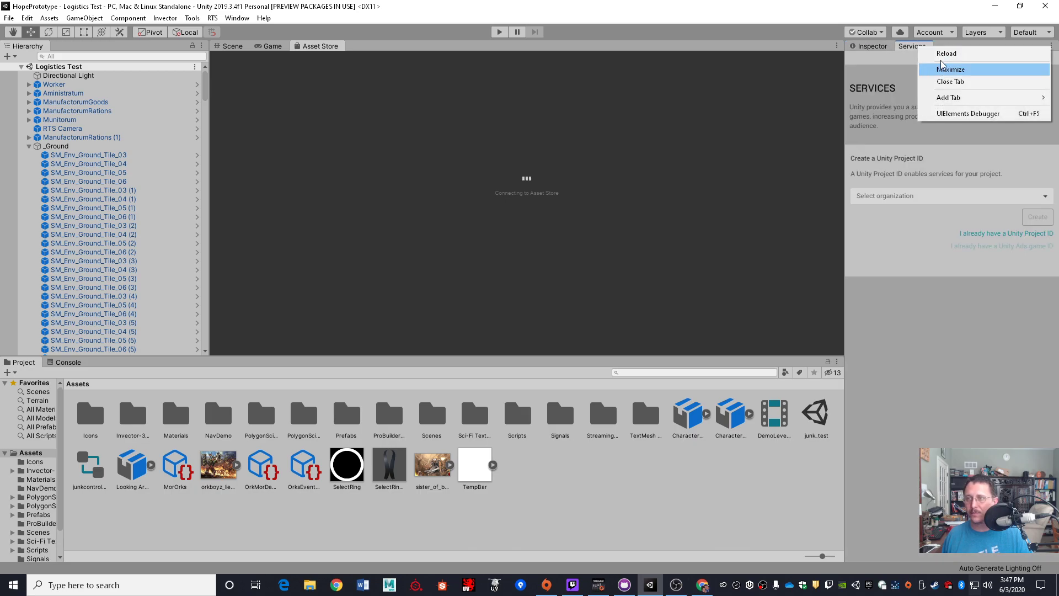
left_click(950, 81)
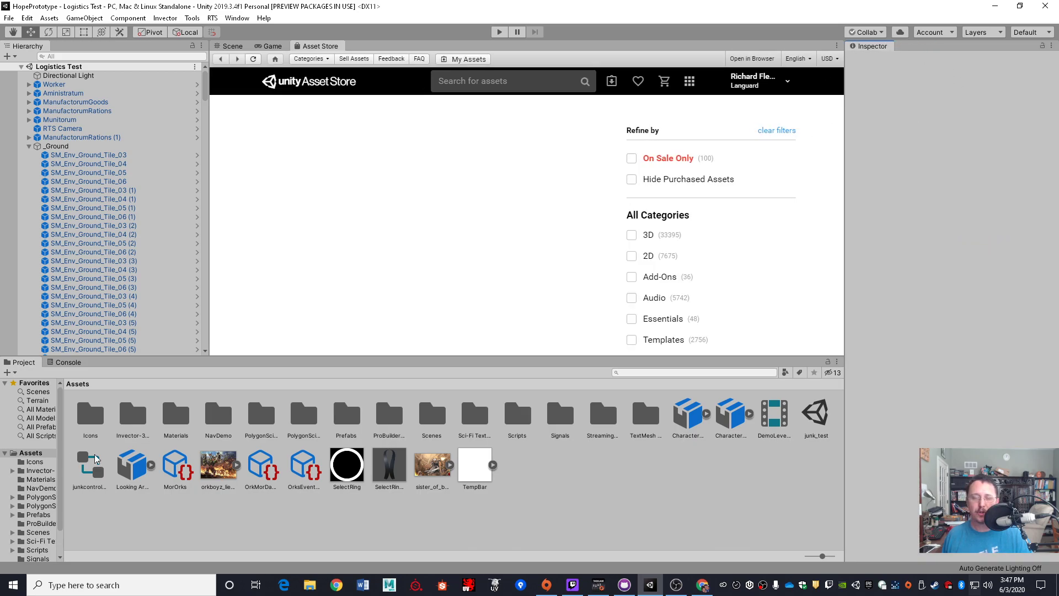
left_click(62, 363)
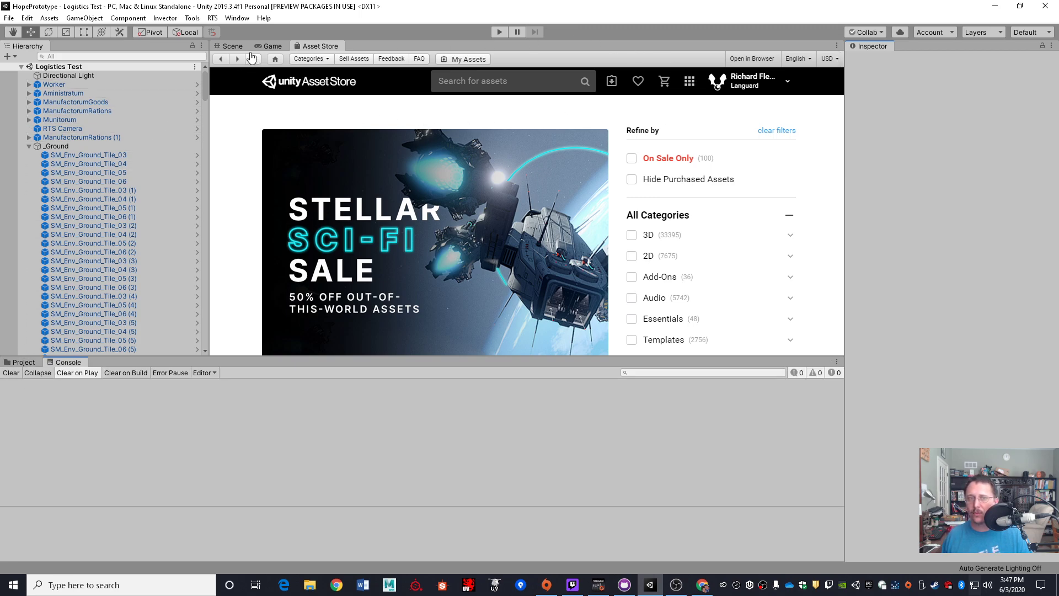
left_click(231, 45)
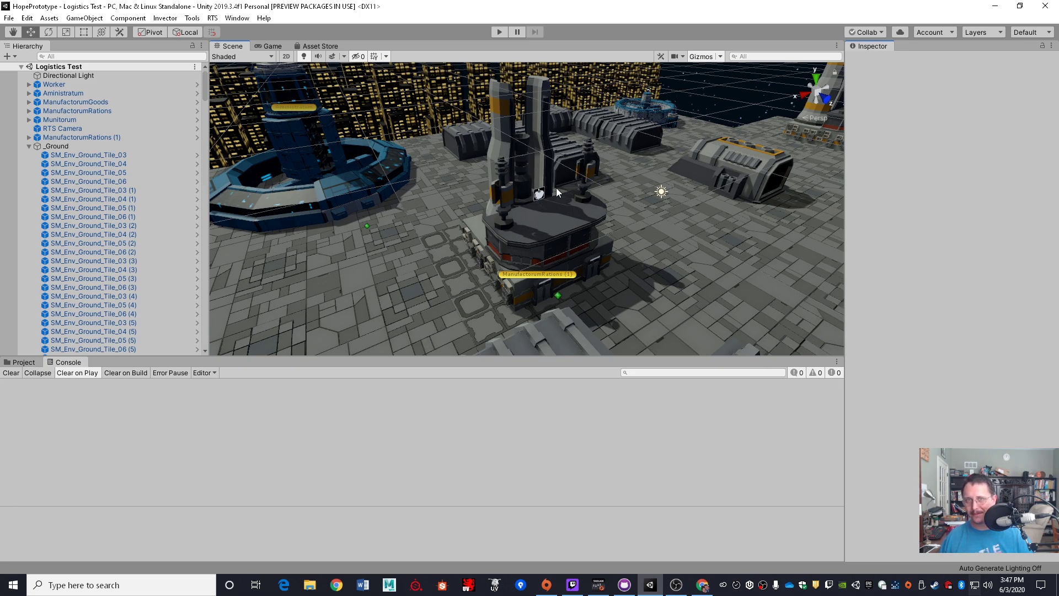
Step: Float the Game view out of the tab bar and redock it after the Asset Store tab
left_click(265, 46)
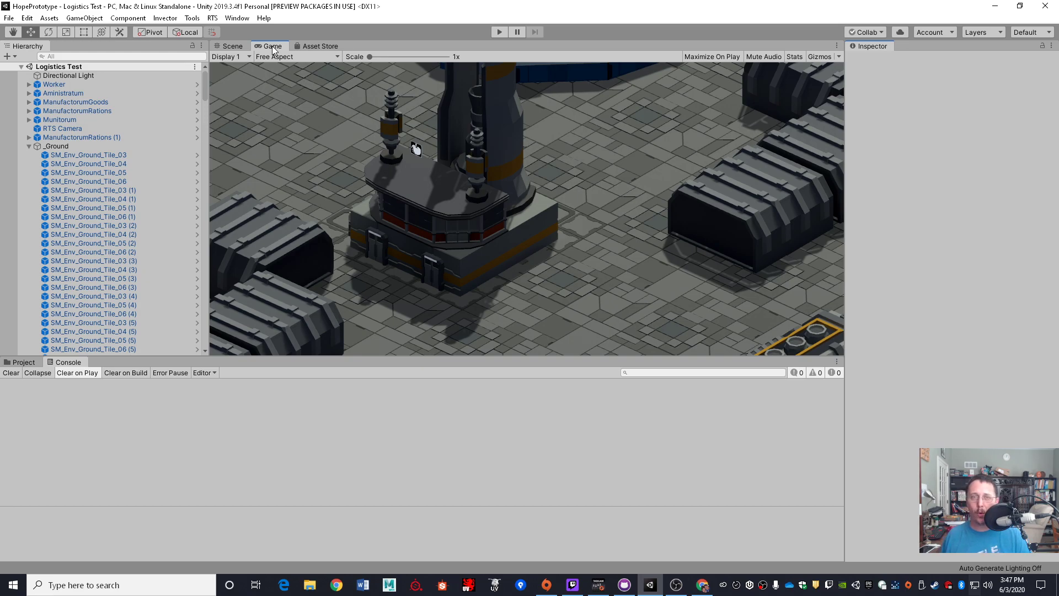
key("ctrl+1")
left_click(322, 46)
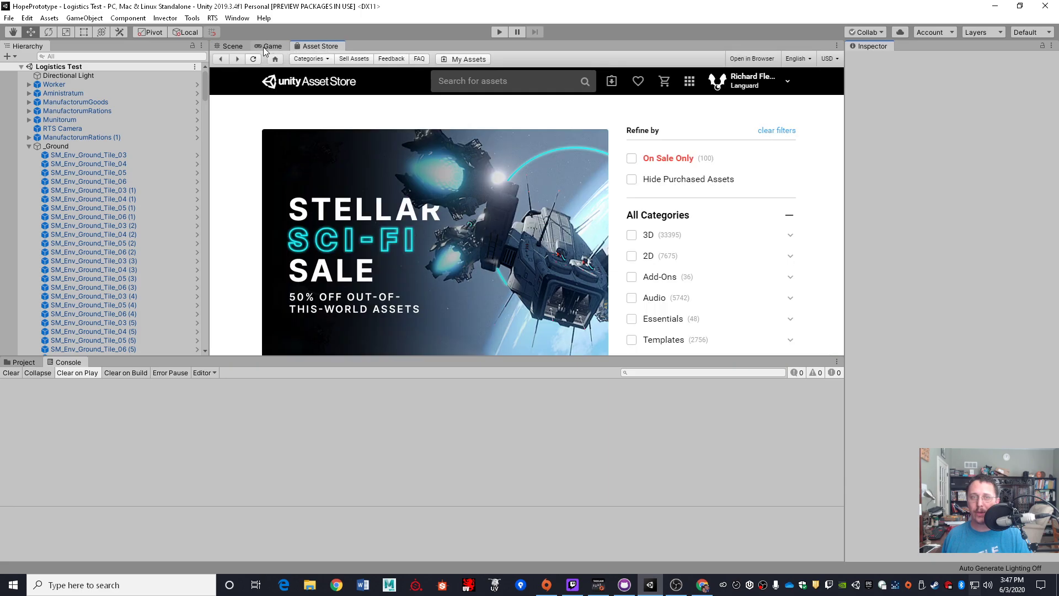
left_click(265, 47)
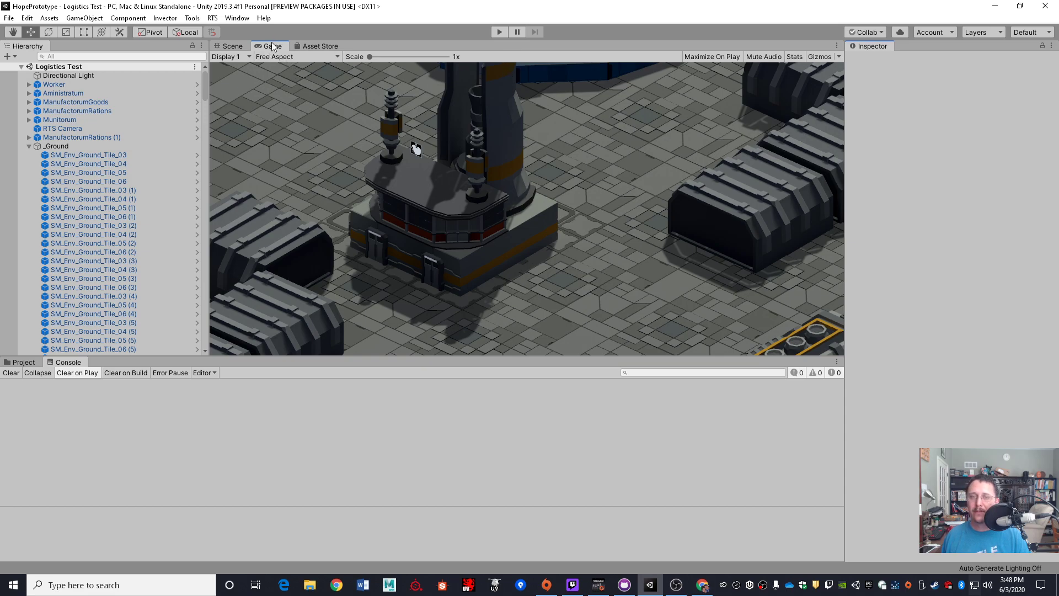
left_click_drag(269, 46, 456, 226)
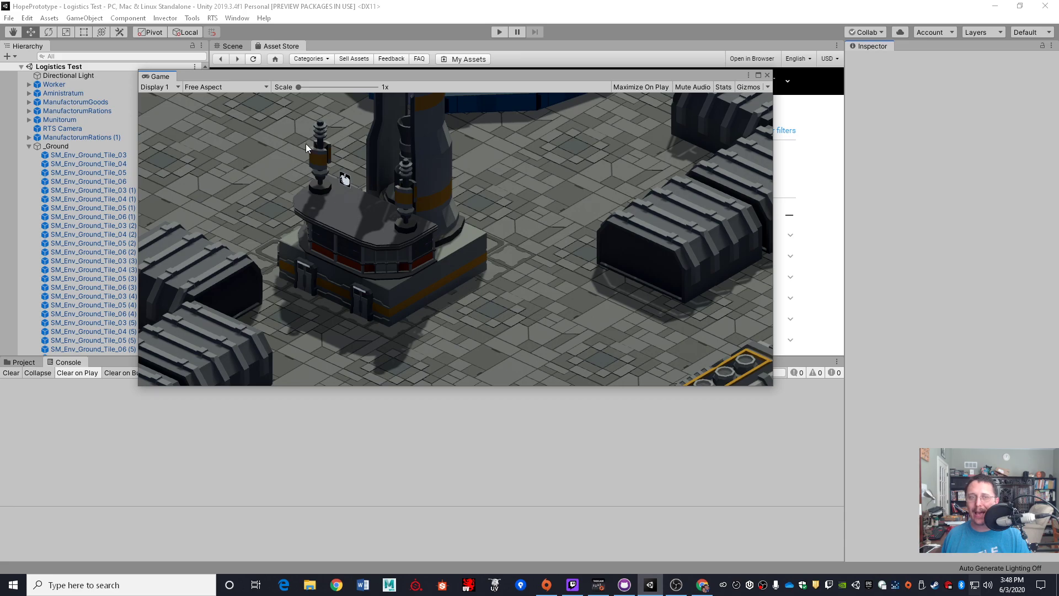
left_click_drag(216, 80, 255, 118)
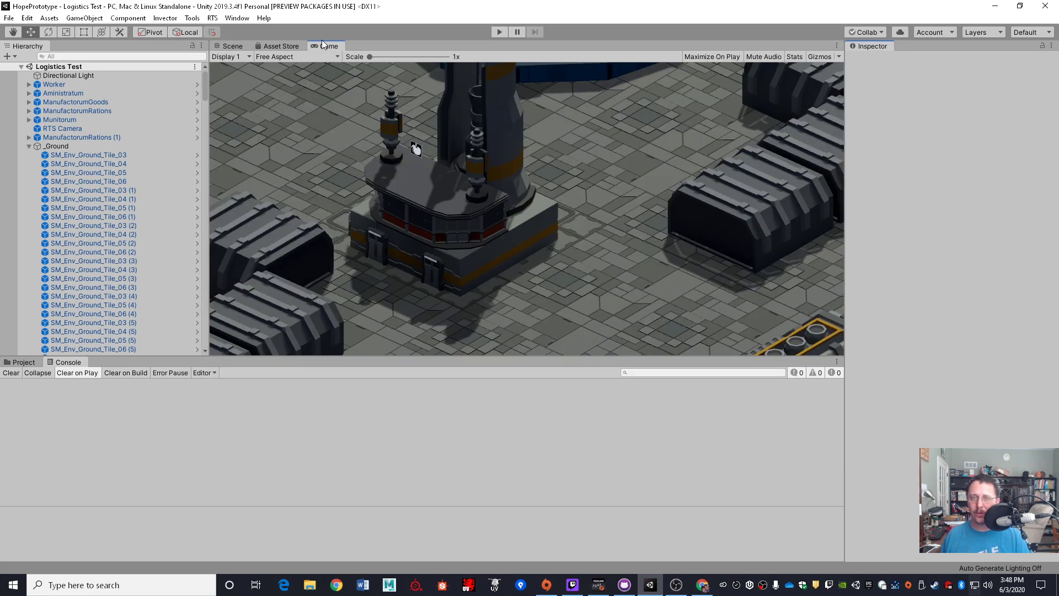
Step: Dock Game bottom-right, Asset Store bottom-left, and Console directly under the Scene view
left_click_drag(306, 214, 261, 362)
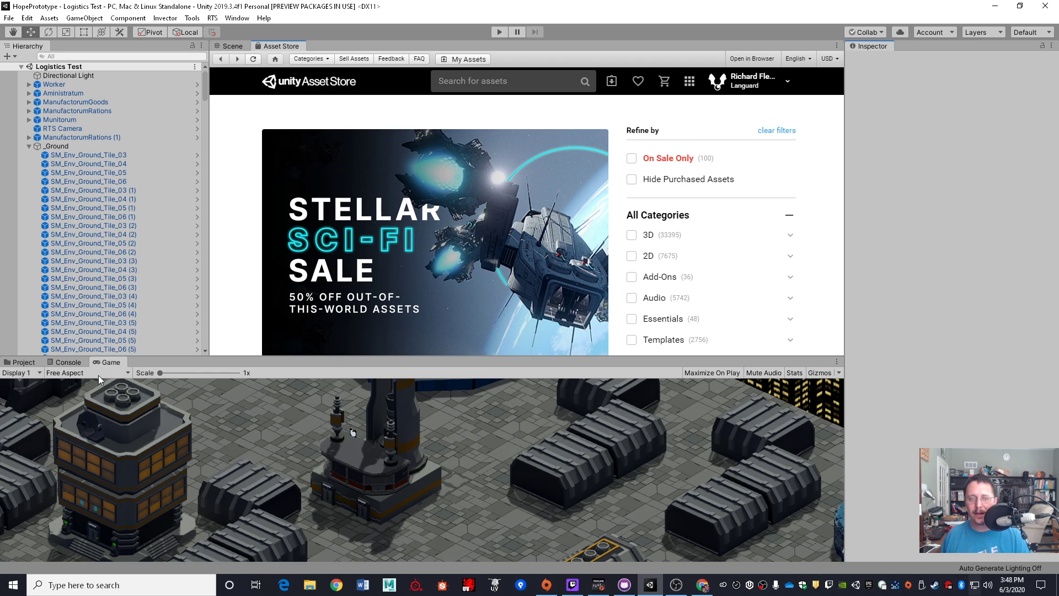
left_click_drag(107, 365, 949, 480)
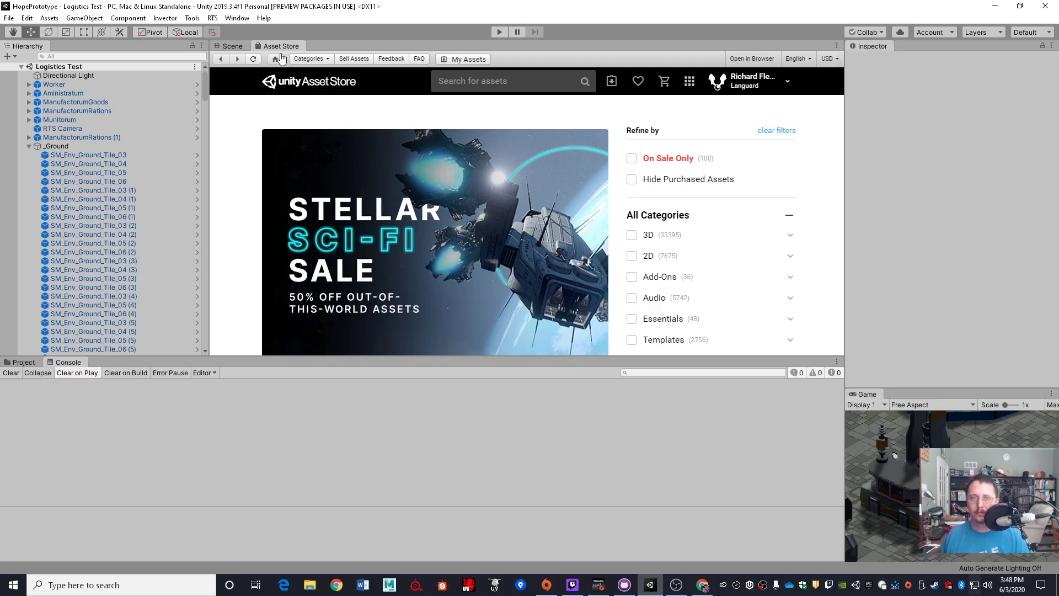
left_click_drag(274, 48, 52, 487)
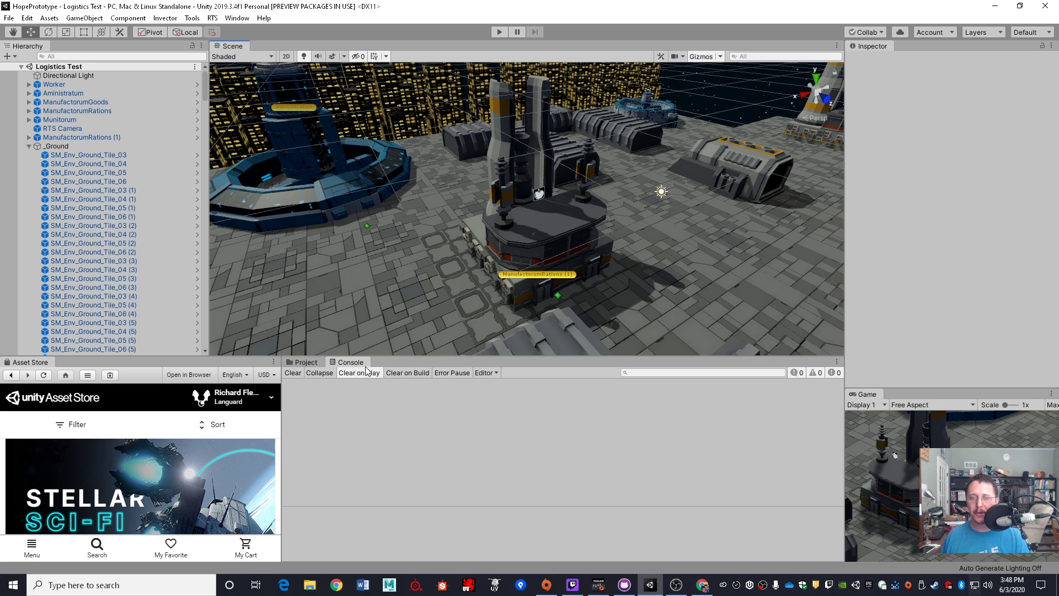
left_click_drag(366, 371, 668, 314)
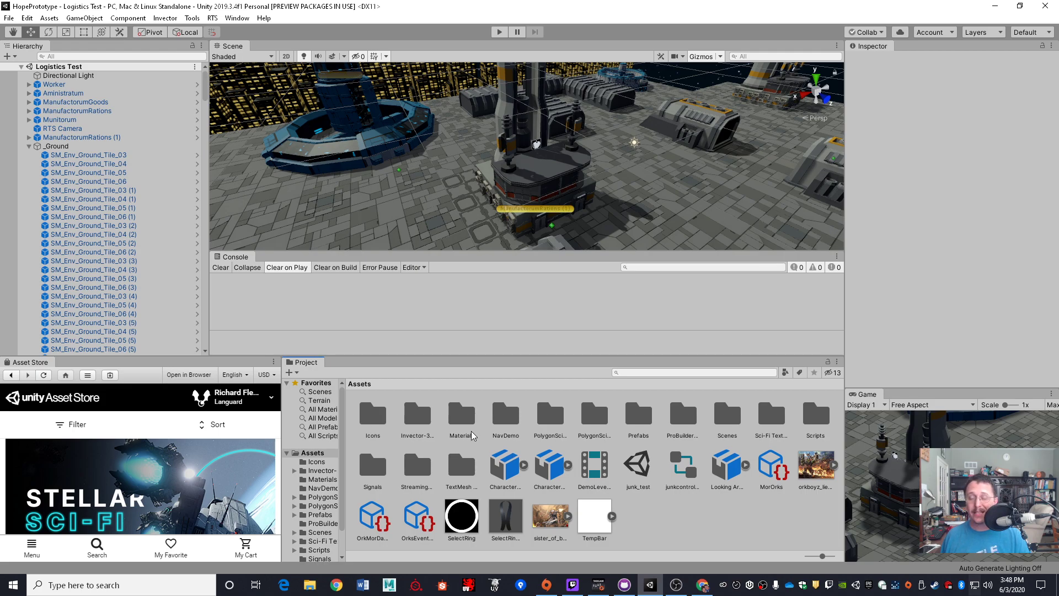
Step: Add a Game view tab next to the Scene tab through Add Tab
right_click(227, 49)
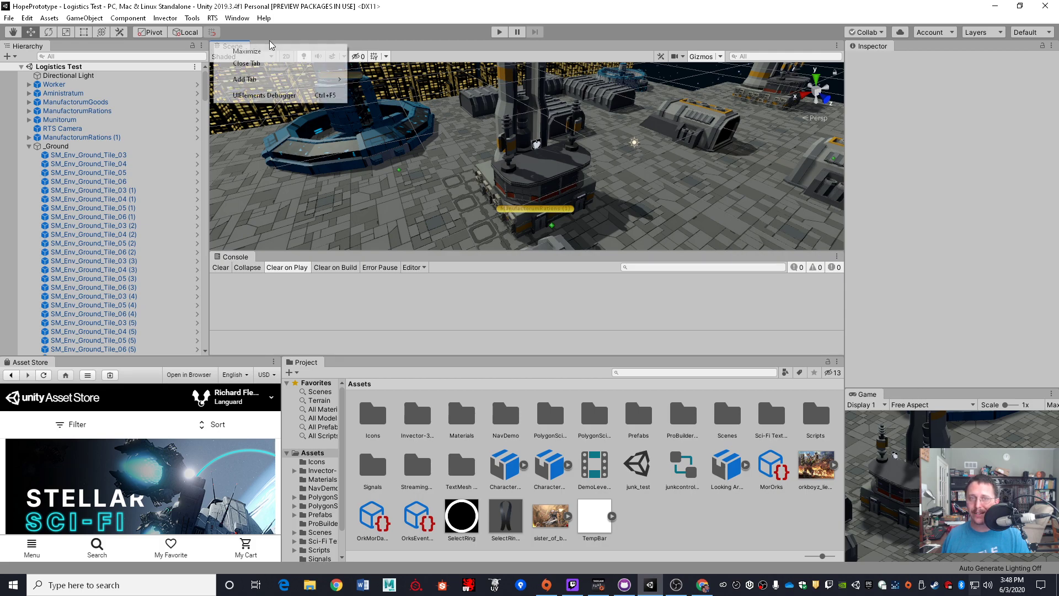
left_click(409, 46)
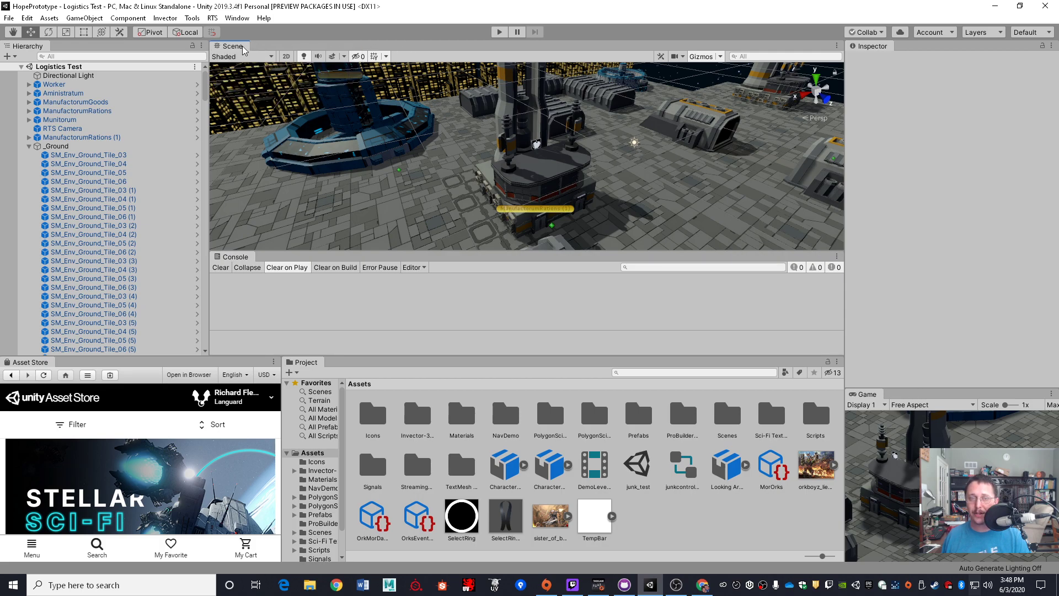
right_click(226, 50)
mouse_move(255, 83)
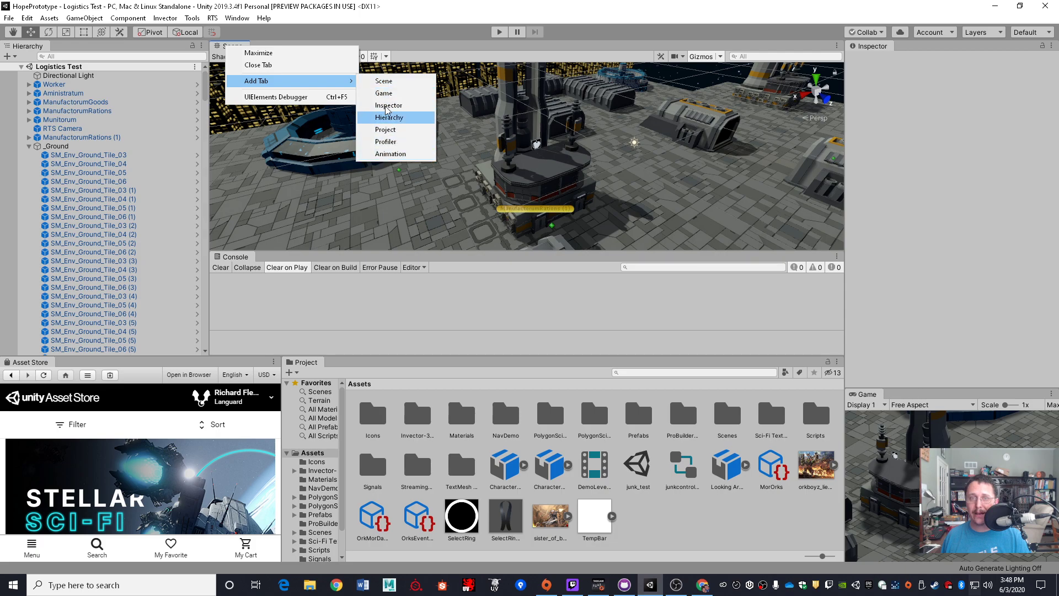
left_click(384, 93)
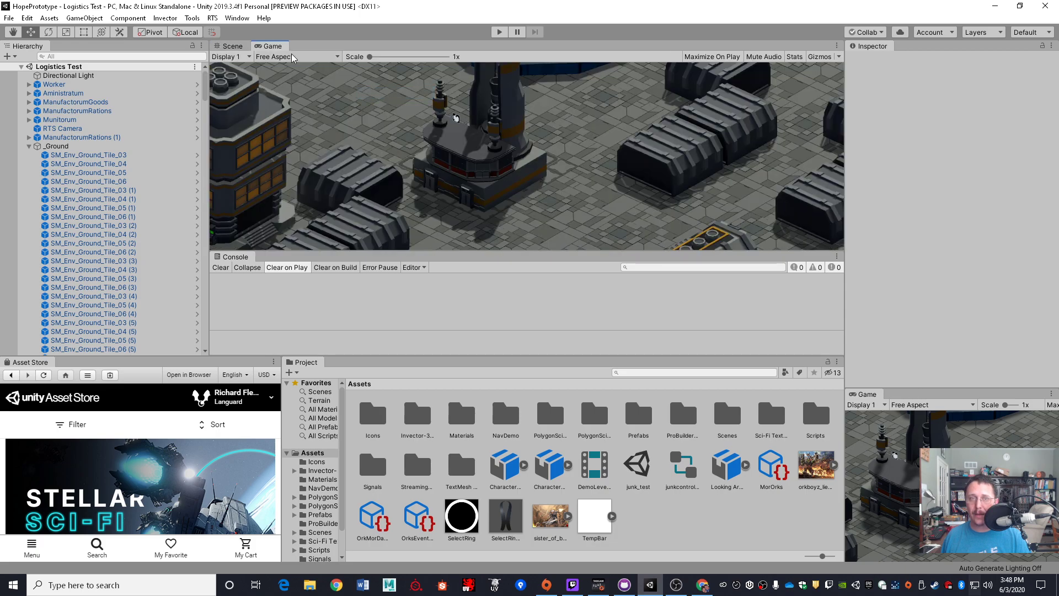
Step: Add a second Scene view, dock it on the right, and show Game on the left
right_click(235, 47)
mouse_move(266, 81)
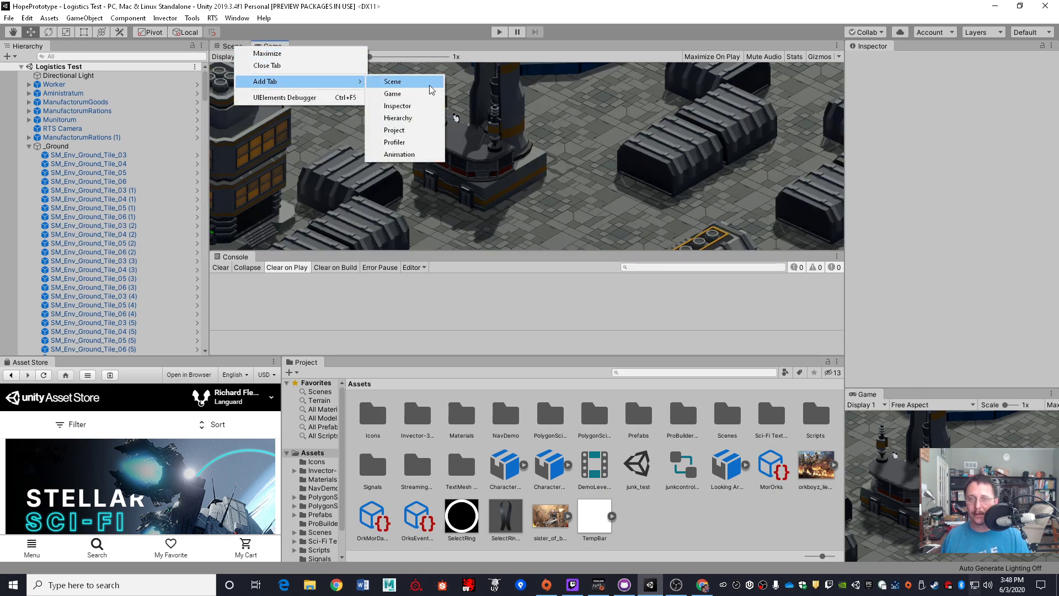
left_click(384, 81)
left_click_drag(237, 53, 745, 177)
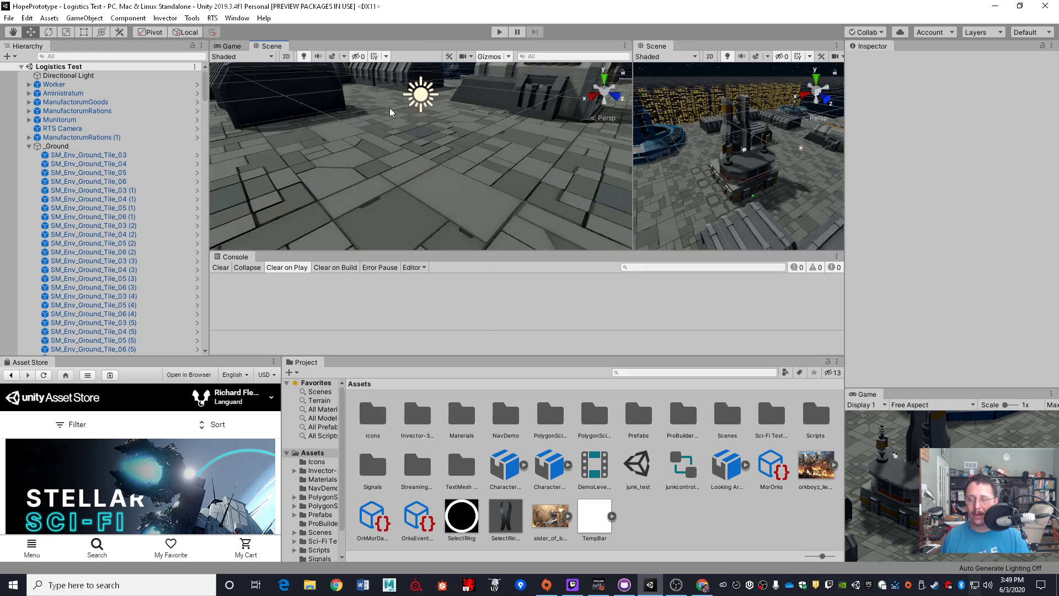
left_click(231, 47)
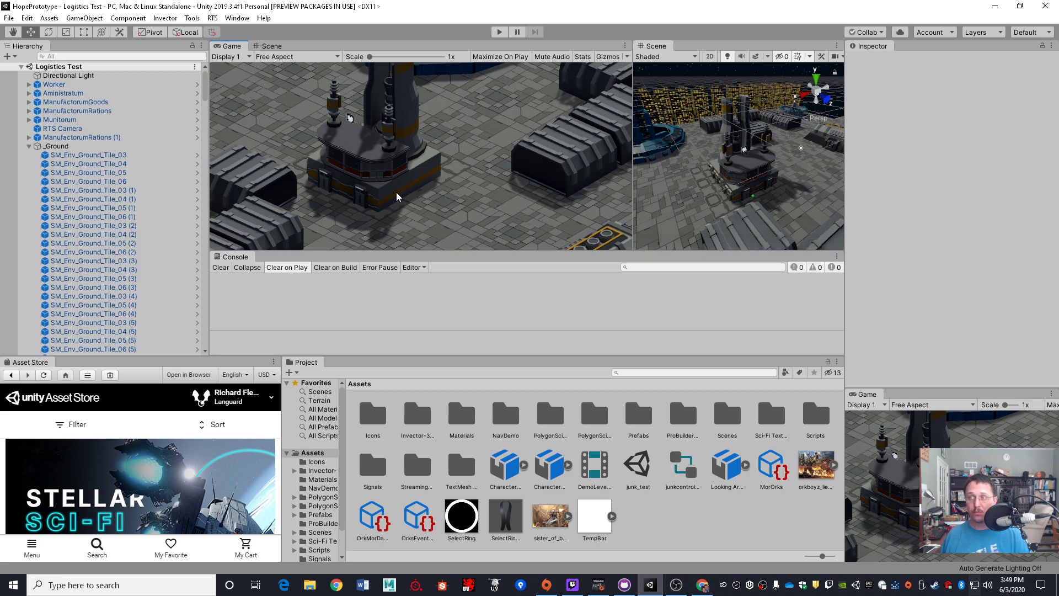
Step: Apply the MultiProjectDualScreen layout from Window > Layouts
left_click(237, 18)
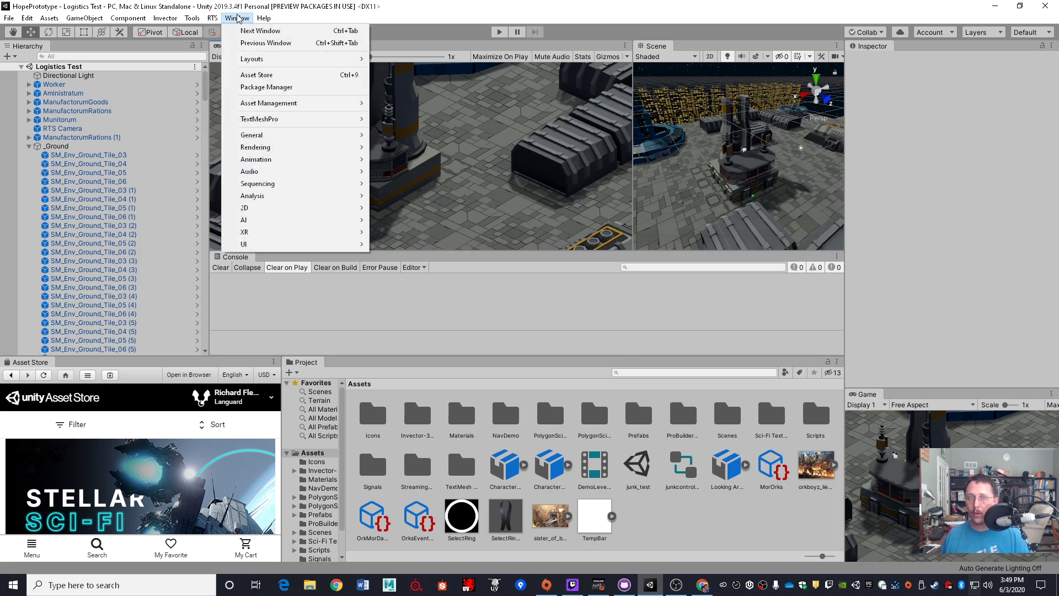
mouse_move(302, 58)
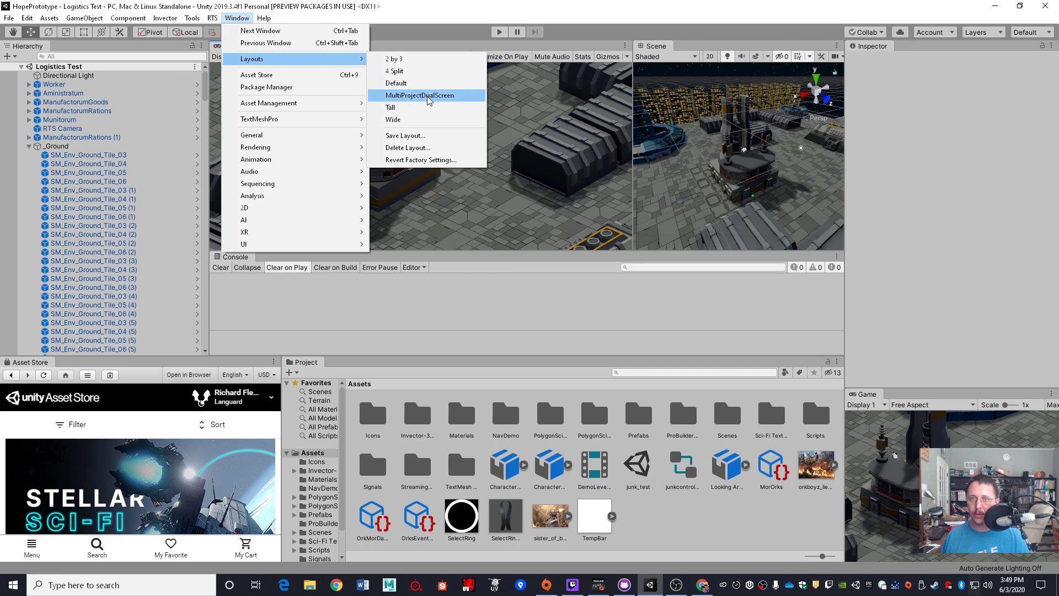
left_click(409, 94)
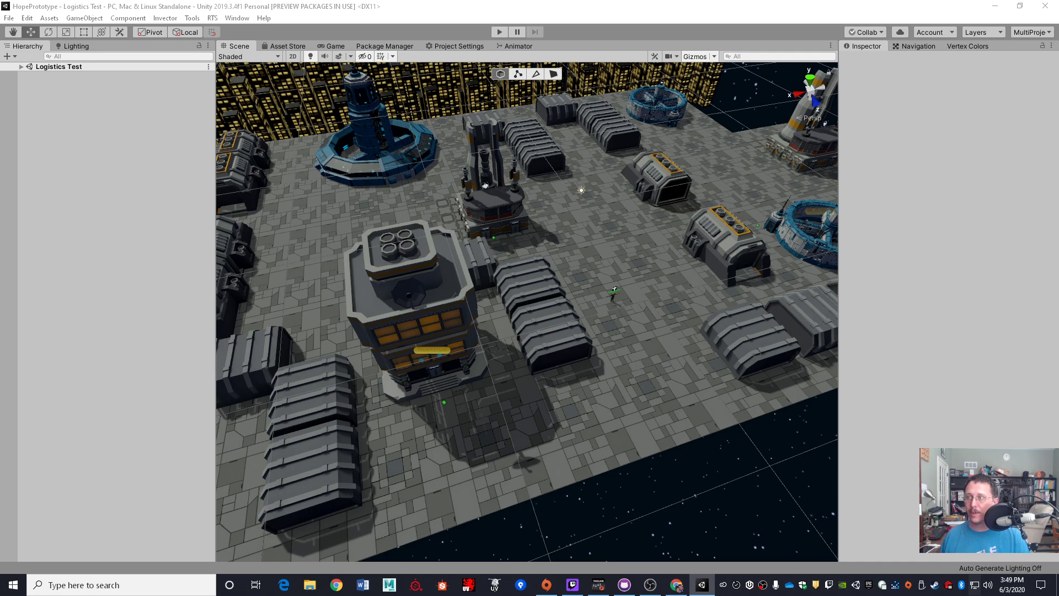
Step: Reposition the floating Project windows and look through the Console, ProBuilder and Prefabs tabs
key("alt+Tab")
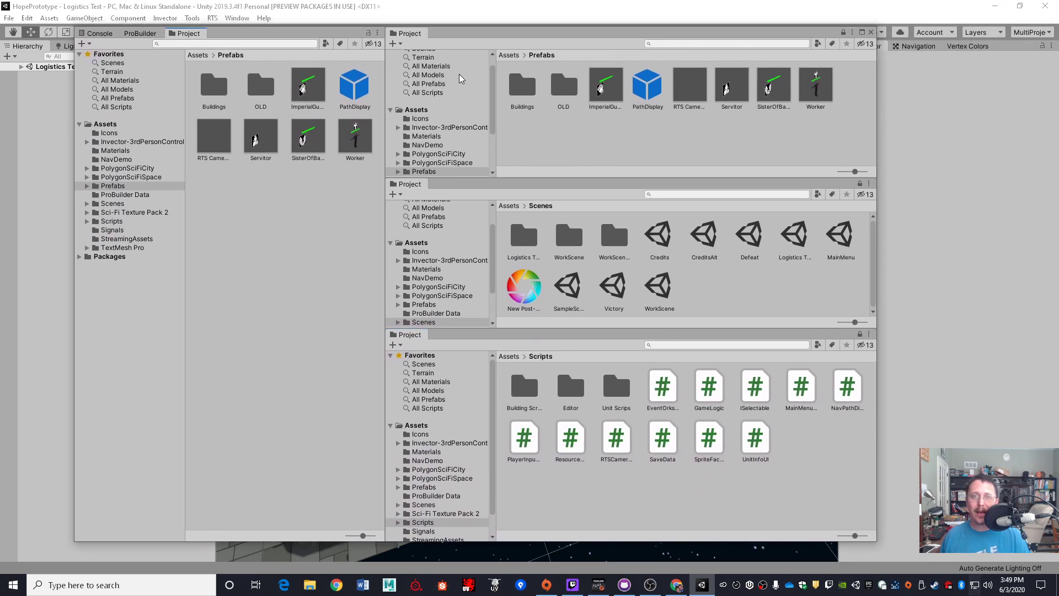
mouse_move(479, 31)
left_mouse_down()
mouse_move(553, 41)
mouse_move(452, 25)
mouse_move(466, 25)
left_mouse_up()
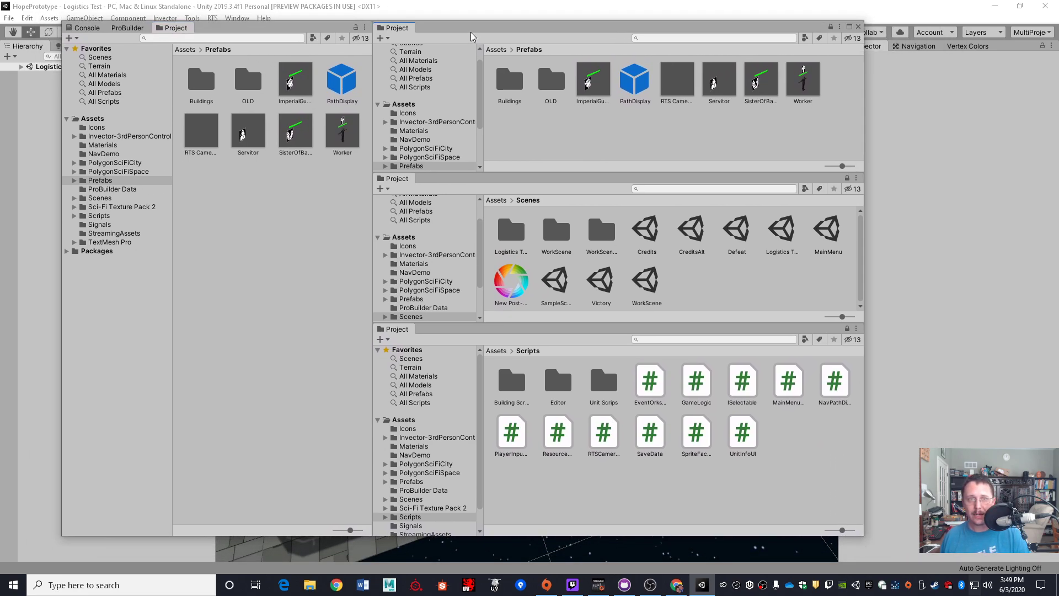
left_click(90, 30)
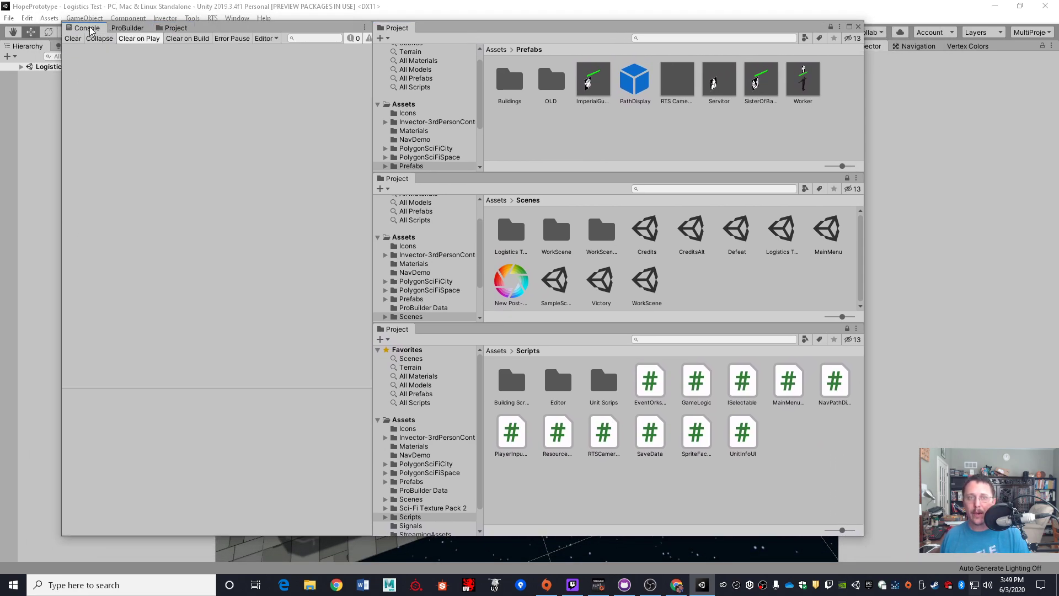
left_click(127, 28)
left_click(175, 28)
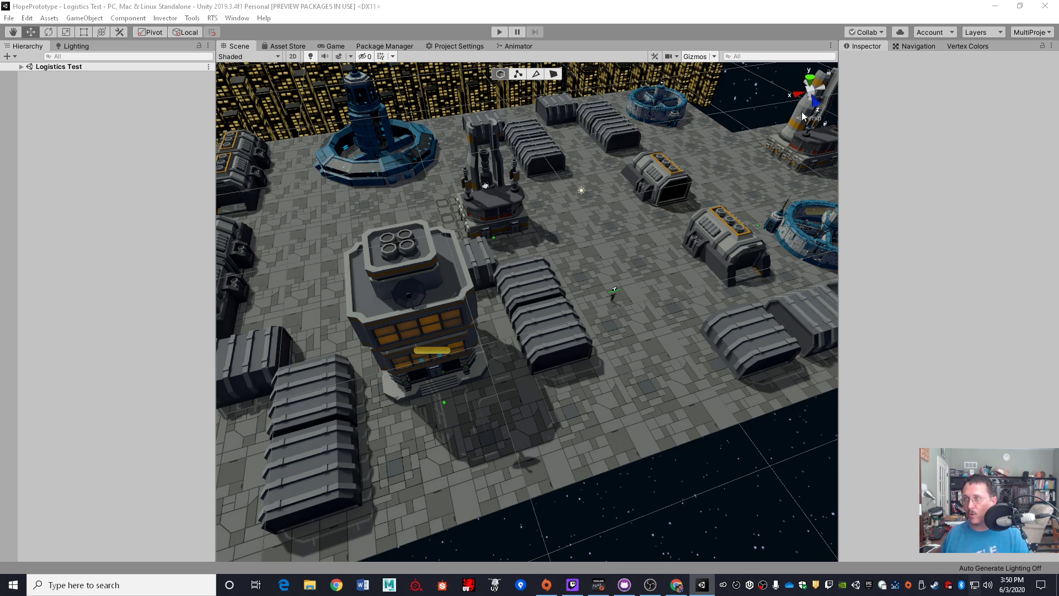
Step: Switch back to the Default layout and maximize the Unity window
left_click(268, 19)
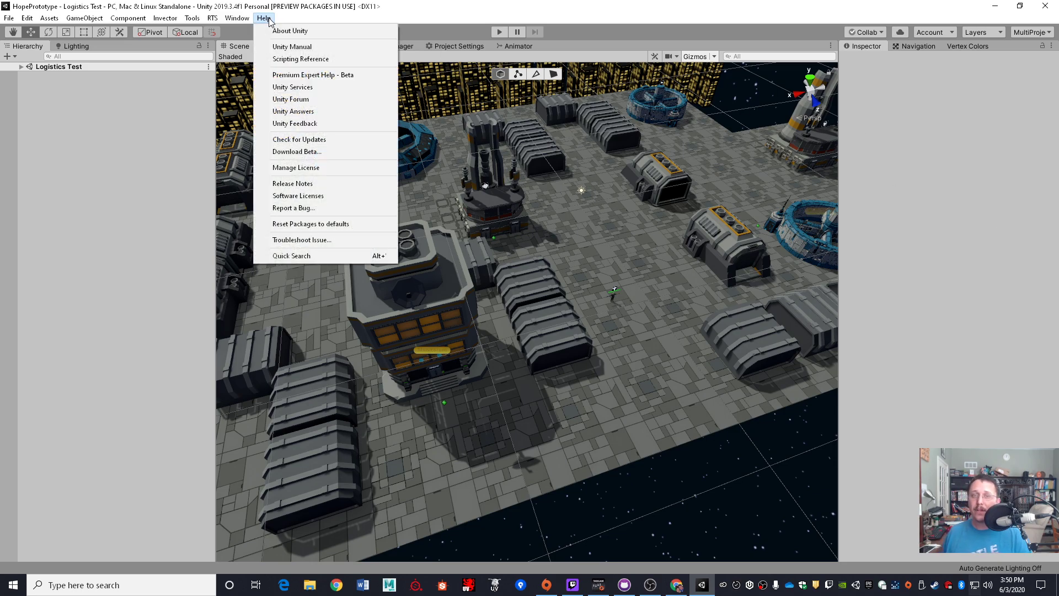
left_click(998, 232)
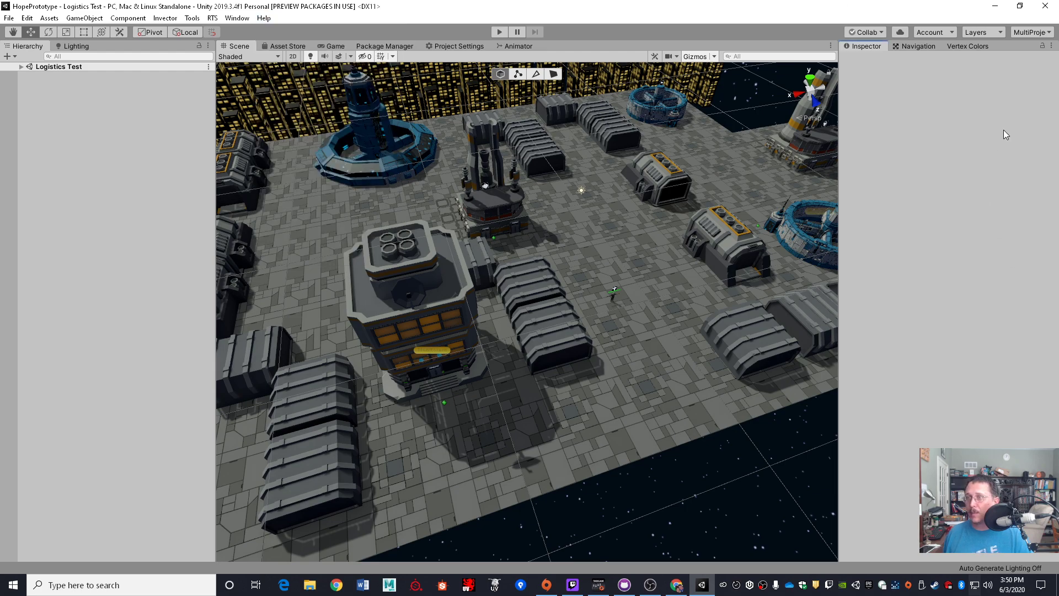
left_click(1019, 35)
left_click(1001, 69)
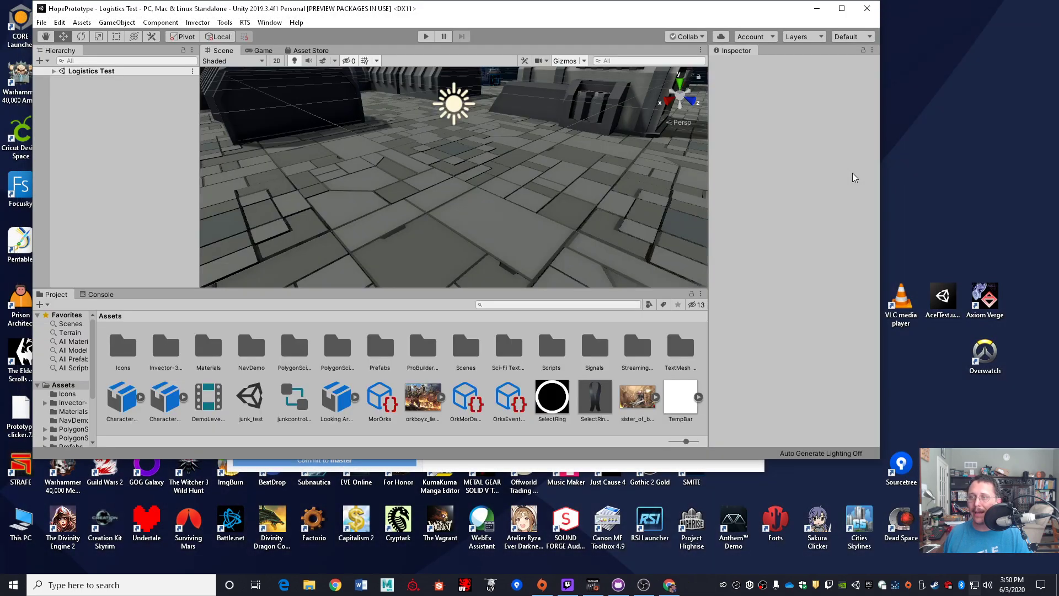
left_click(842, 9)
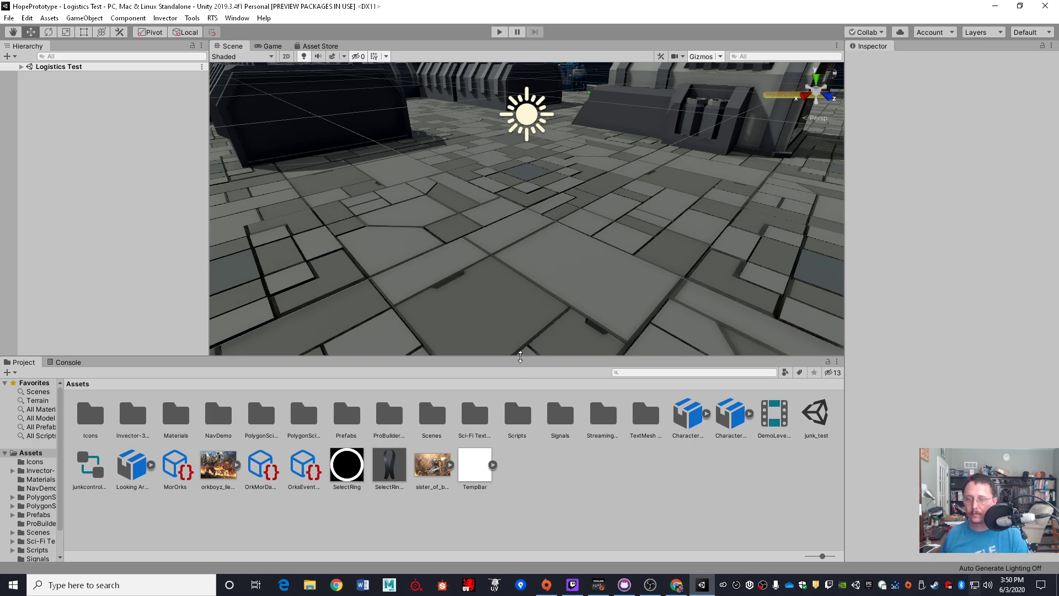
Step: Make the Scene view taller and orbit the camera over the city
left_click_drag(521, 357, 521, 383)
scroll(494, 300, "down", 10)
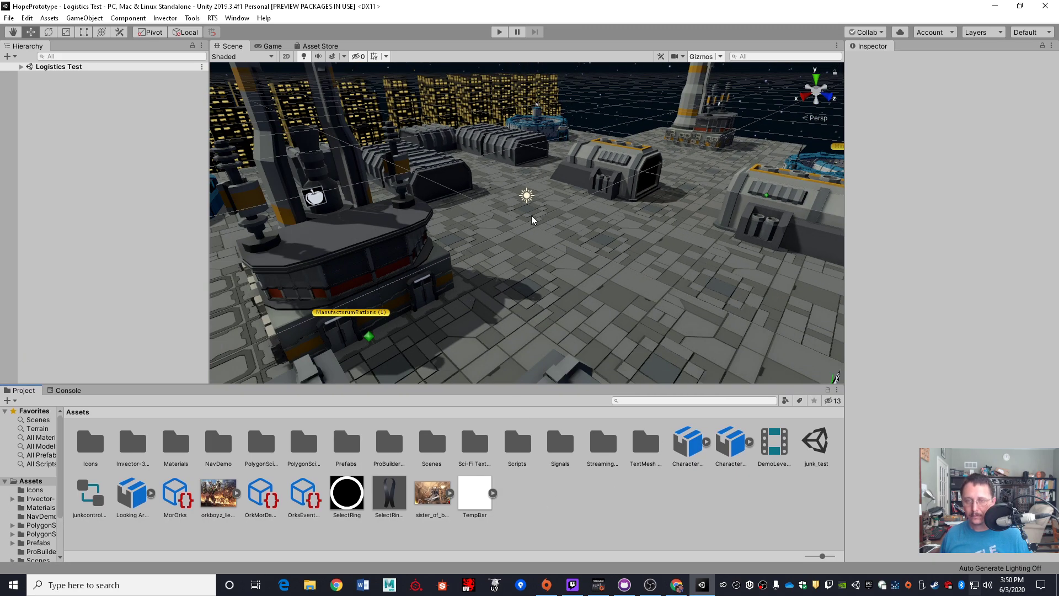
left_click_drag(532, 220, 561, 200, "alt")
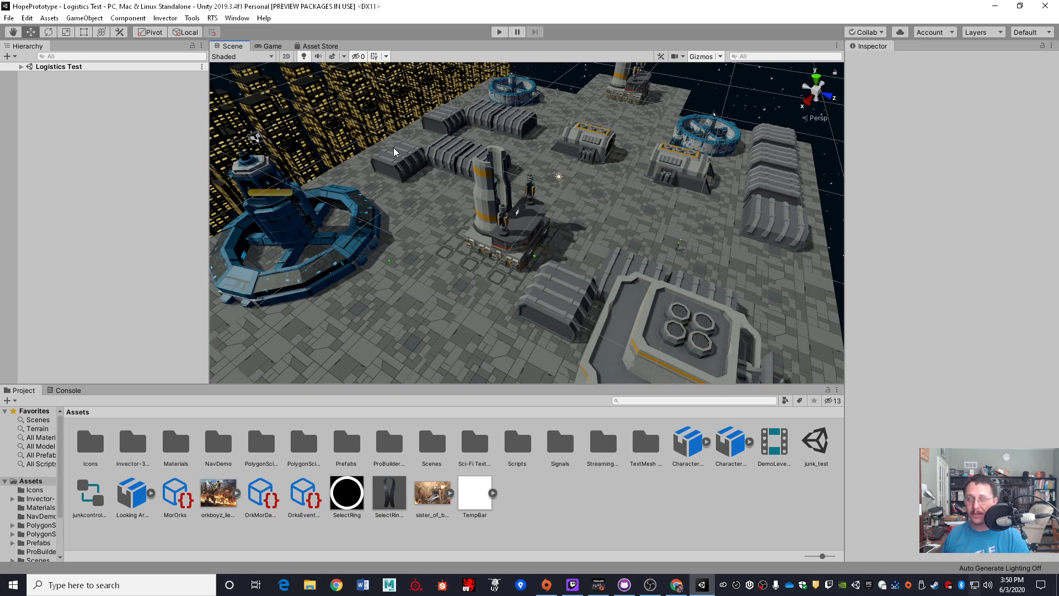
Step: Switch the editor to the 4 Split layout and maximize the window
left_click(237, 18)
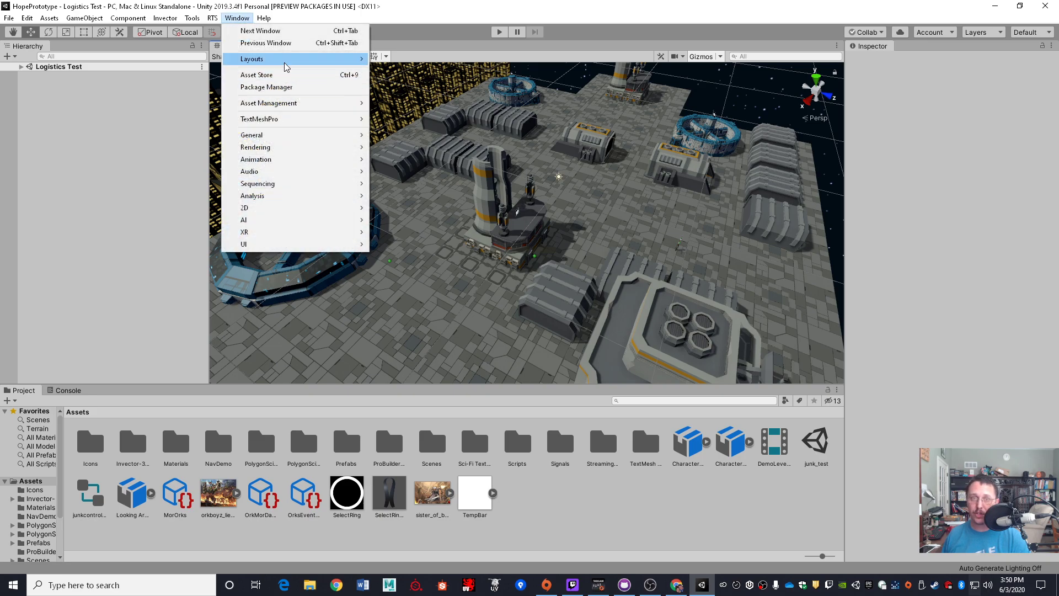
mouse_move(286, 66)
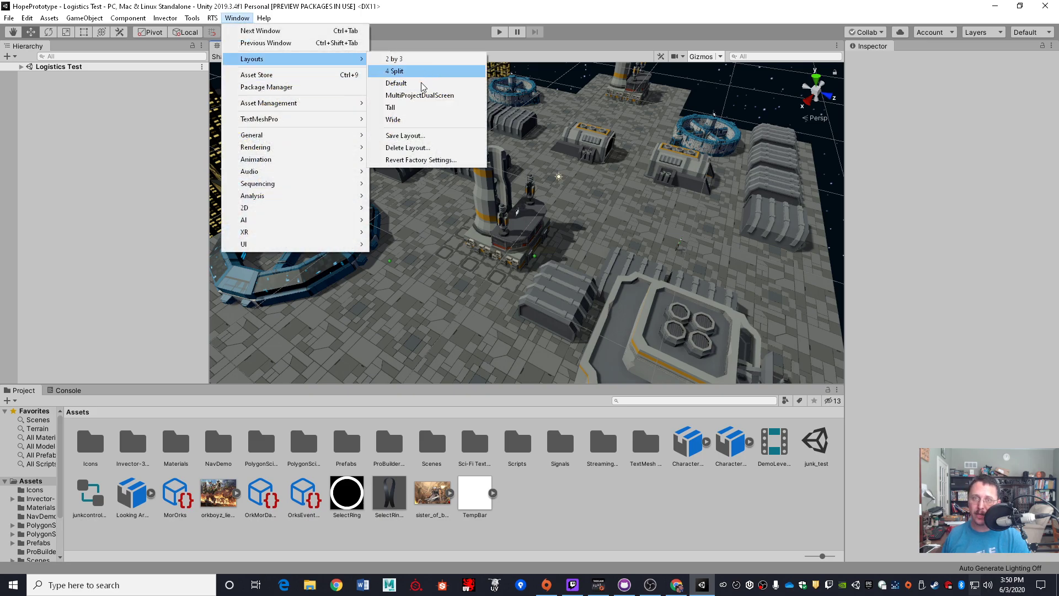
left_click(392, 72)
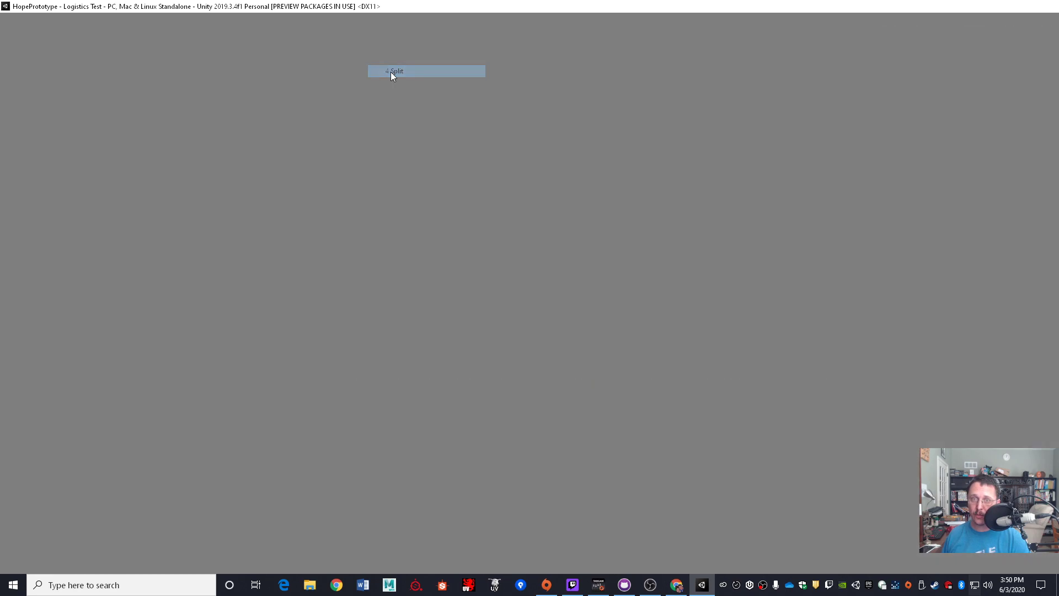
left_click(843, 9)
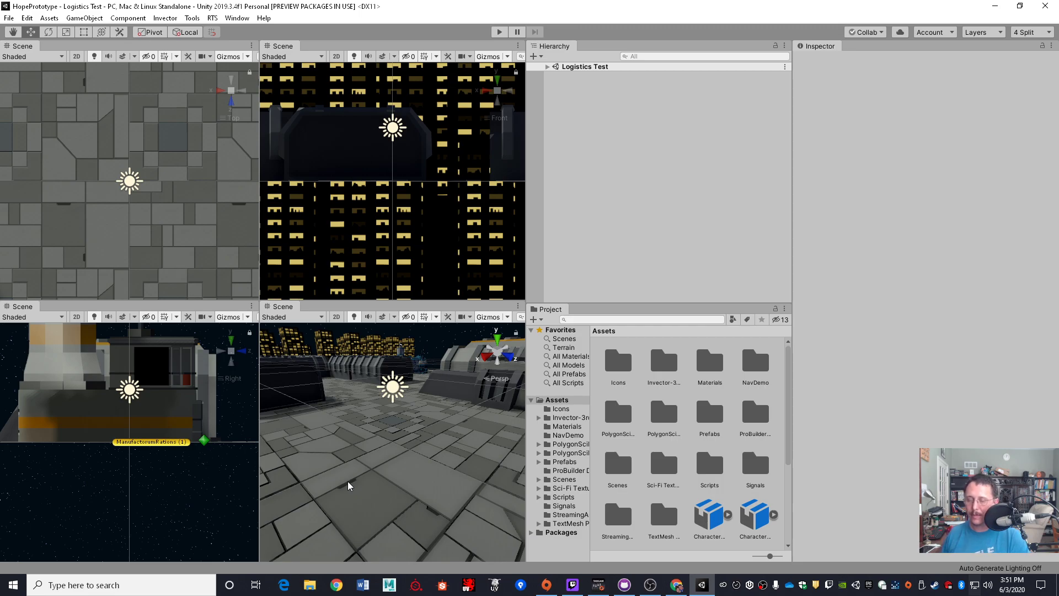
left_click(238, 18)
mouse_move(310, 59)
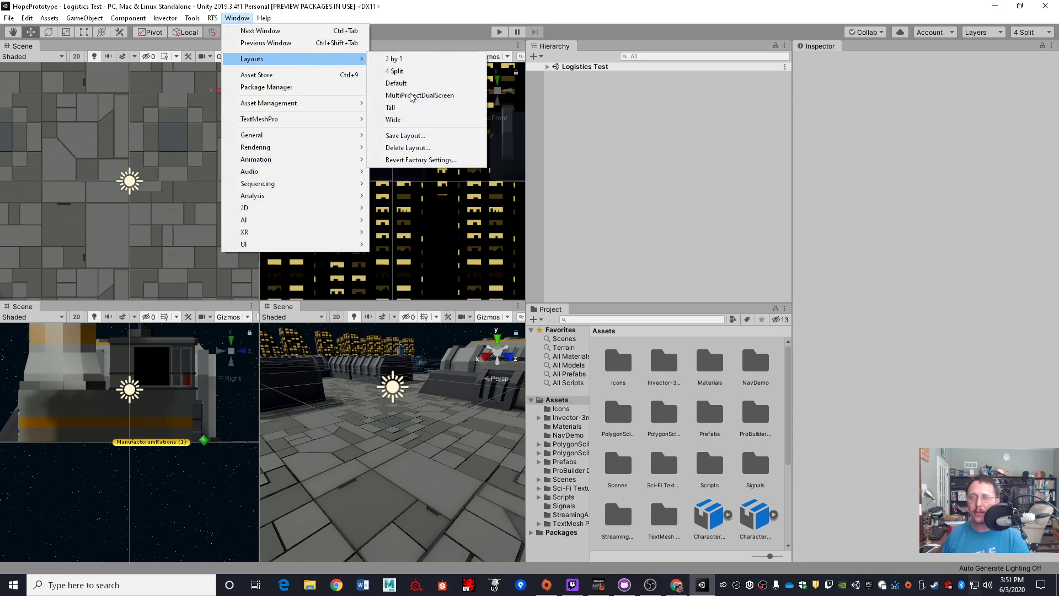
Step: Return to the Default layout, maximize the editor, and save the layout as 'Meep'
left_click(403, 87)
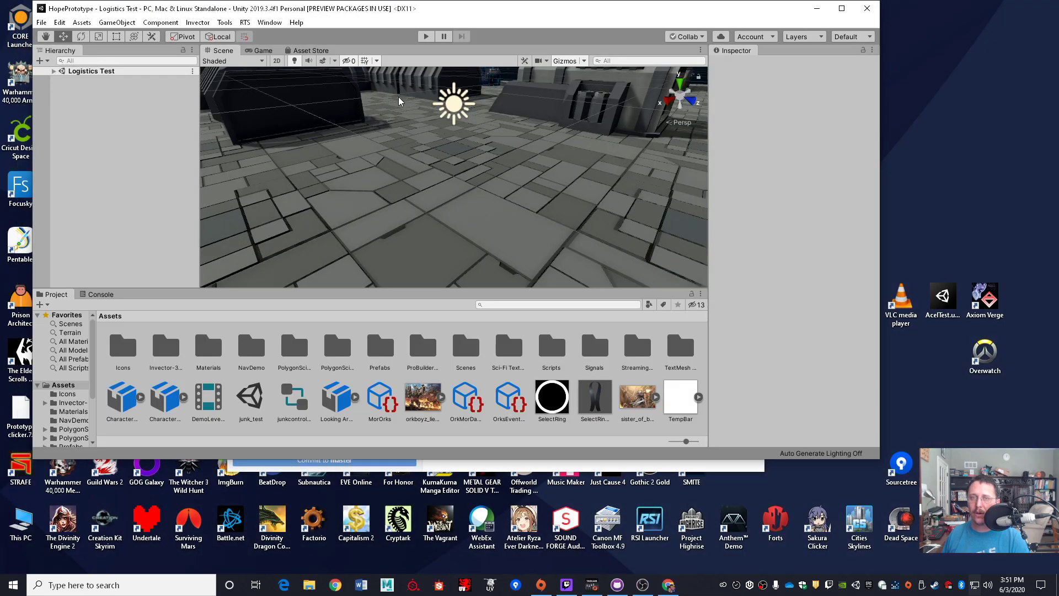
left_click(841, 9)
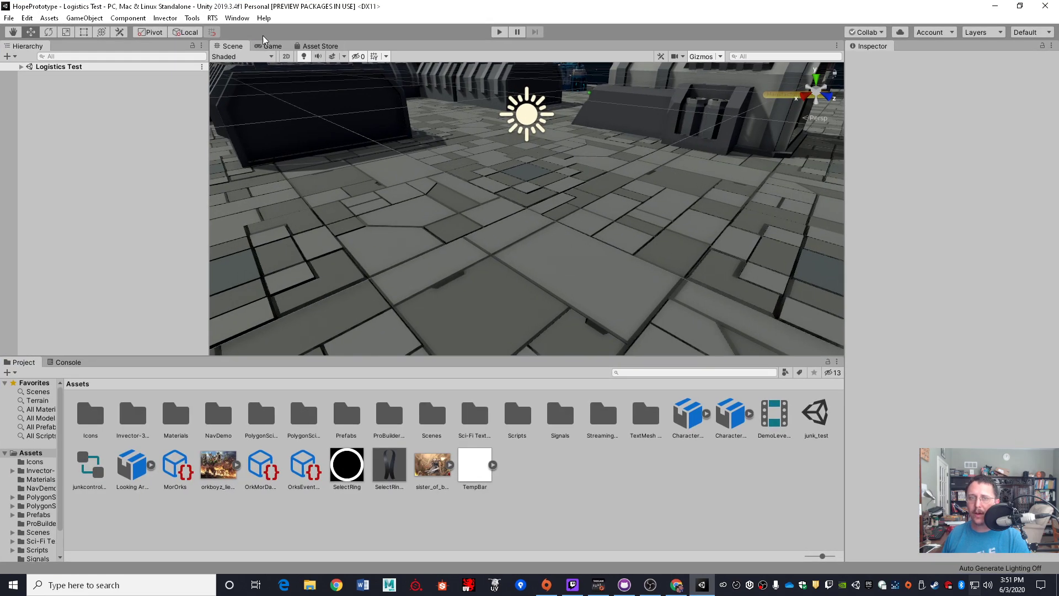
left_click(237, 18)
mouse_move(305, 59)
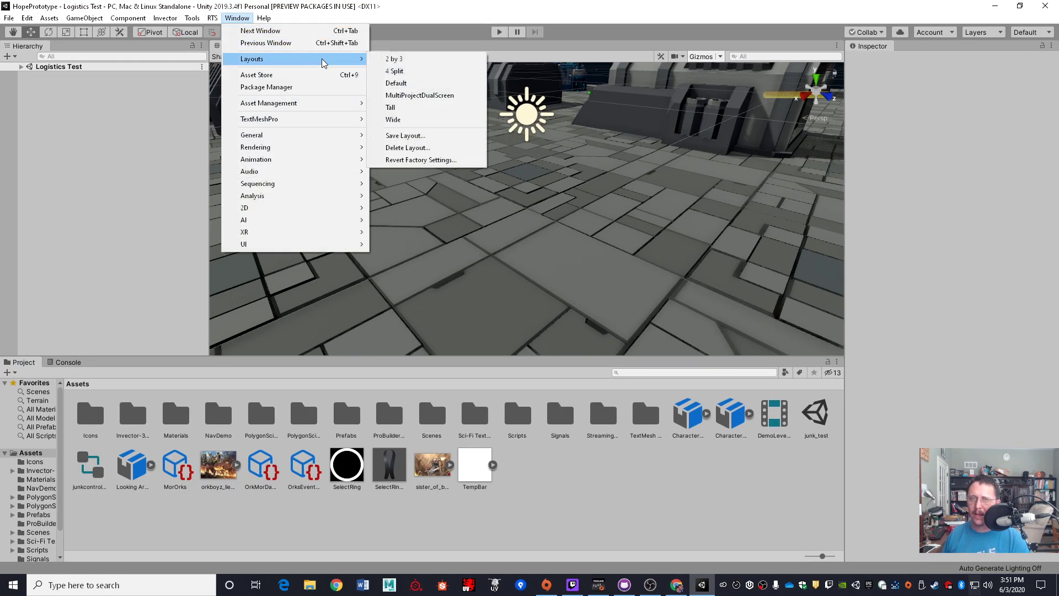
left_click(422, 136)
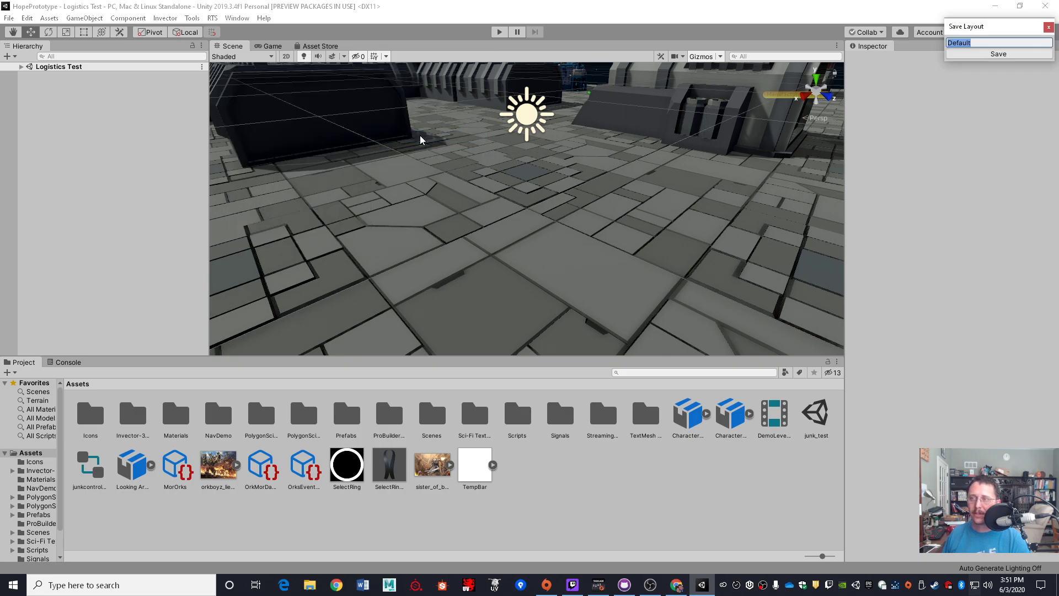
type("Meep")
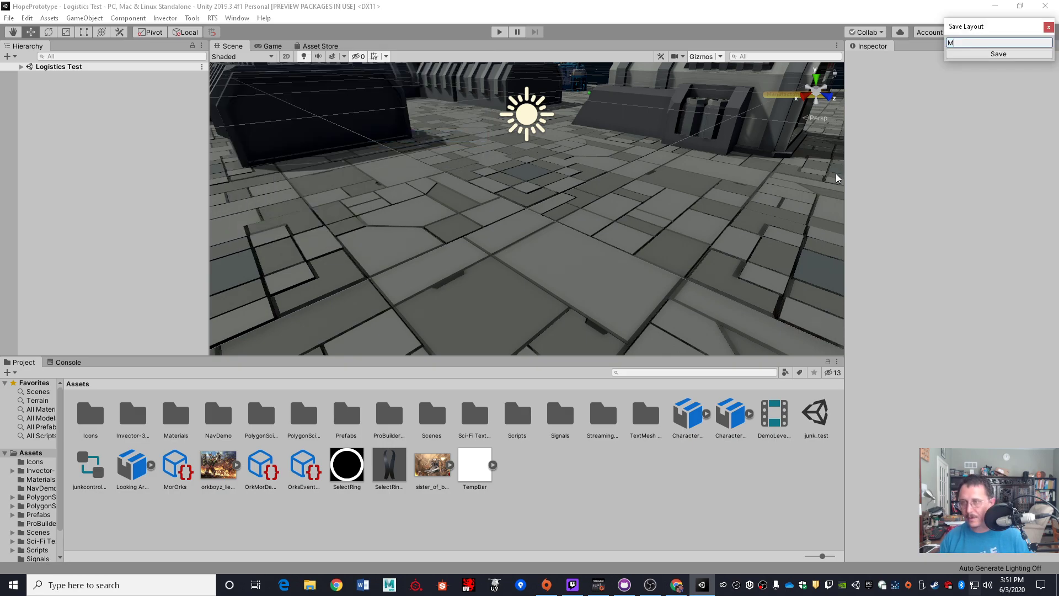
left_click(985, 55)
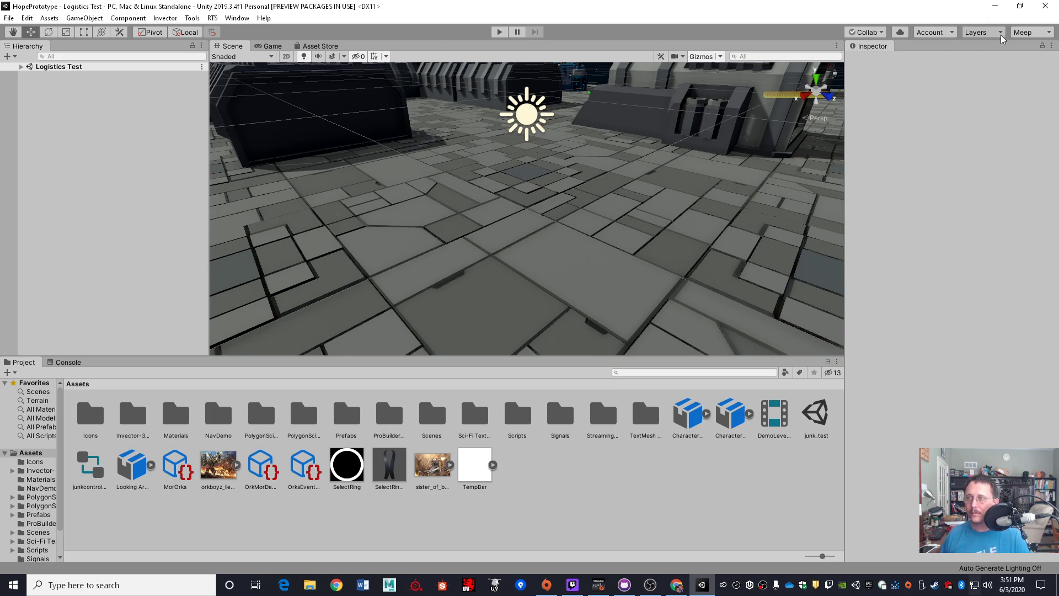
Step: Delete the Meep layout, then close the Delete Layout window
left_click(237, 17)
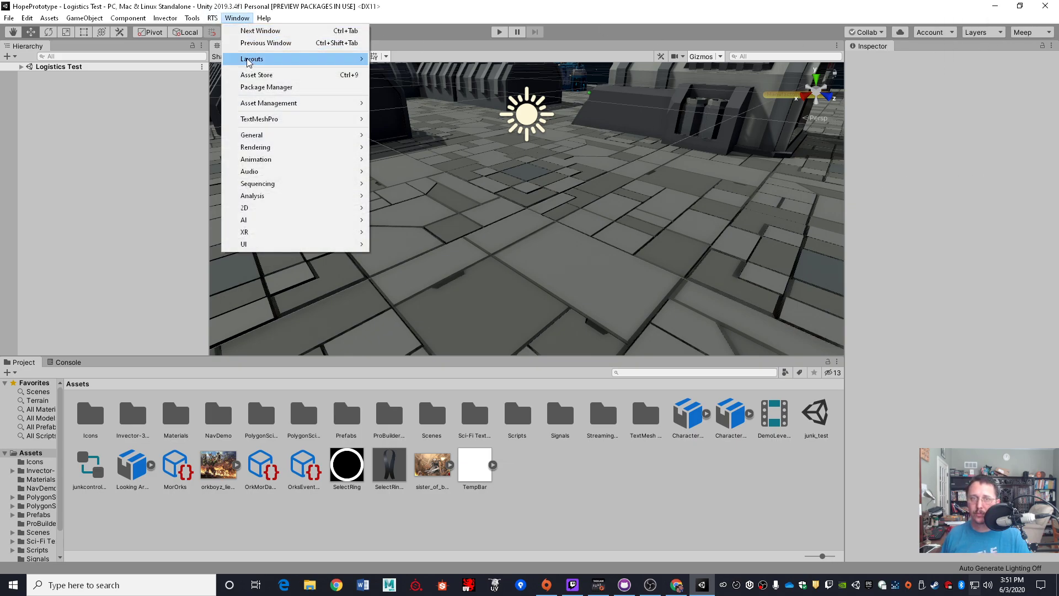
mouse_move(248, 59)
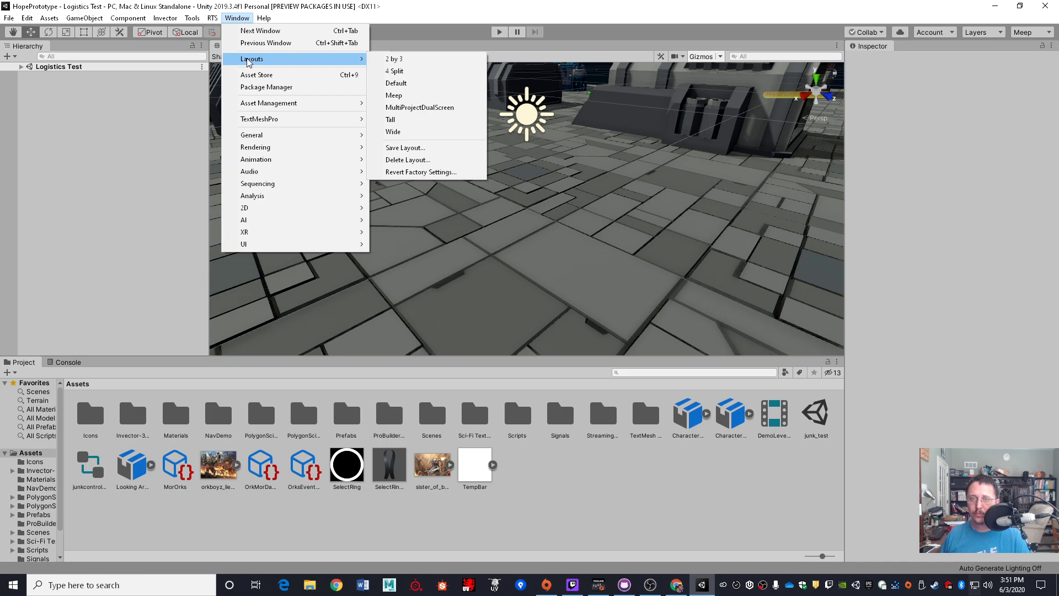
left_click(426, 159)
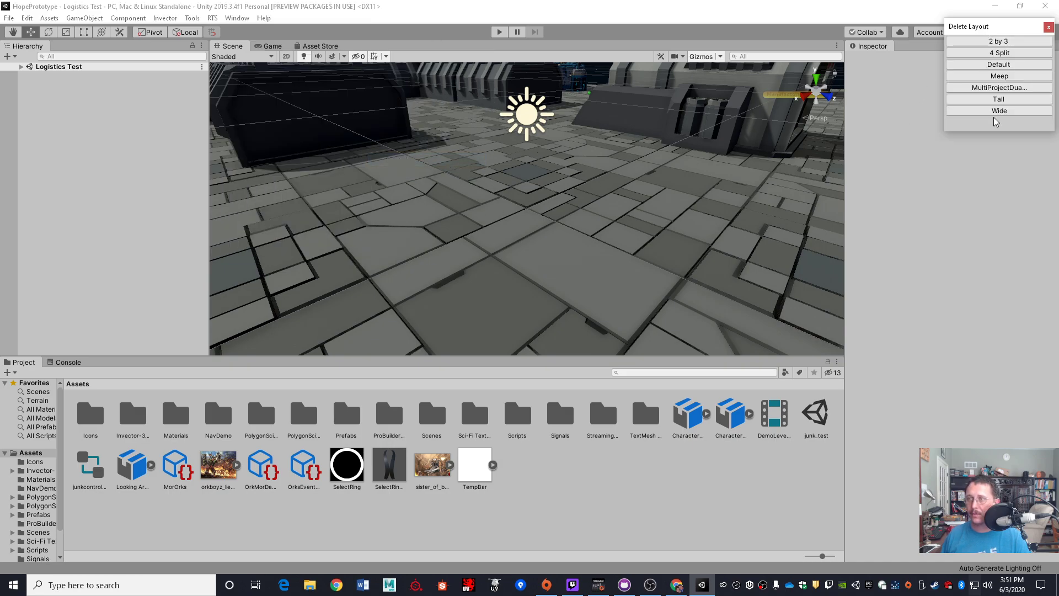
left_click(976, 77)
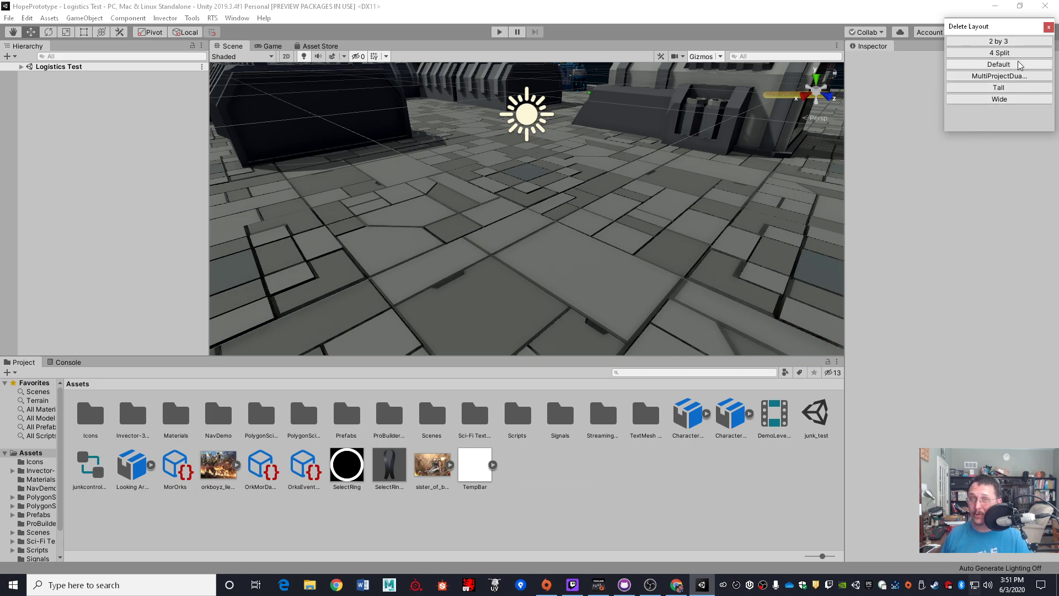
left_click(1049, 27)
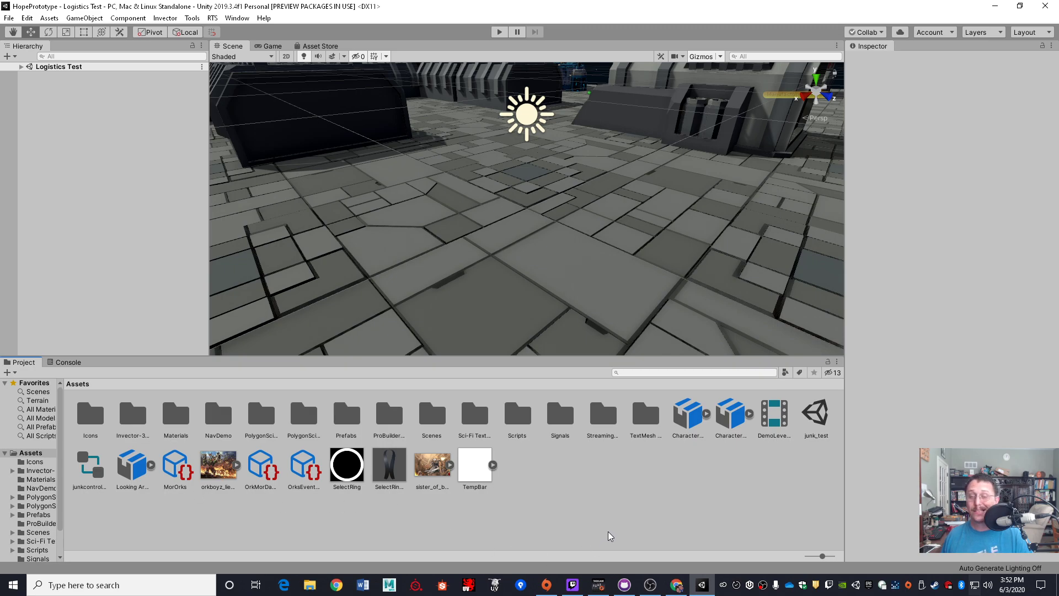
double_click(519, 415)
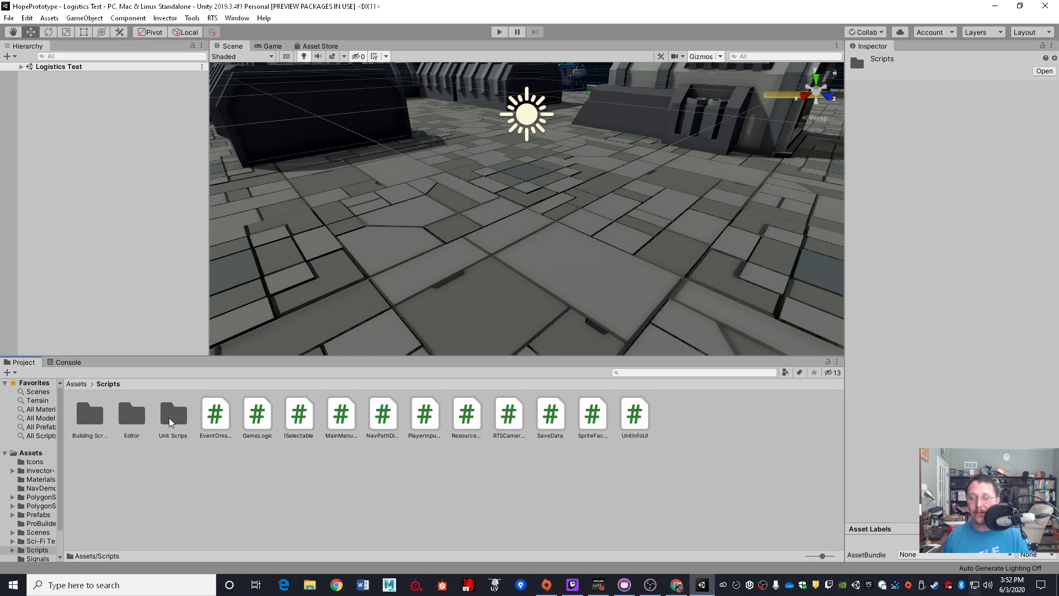
left_click(133, 439)
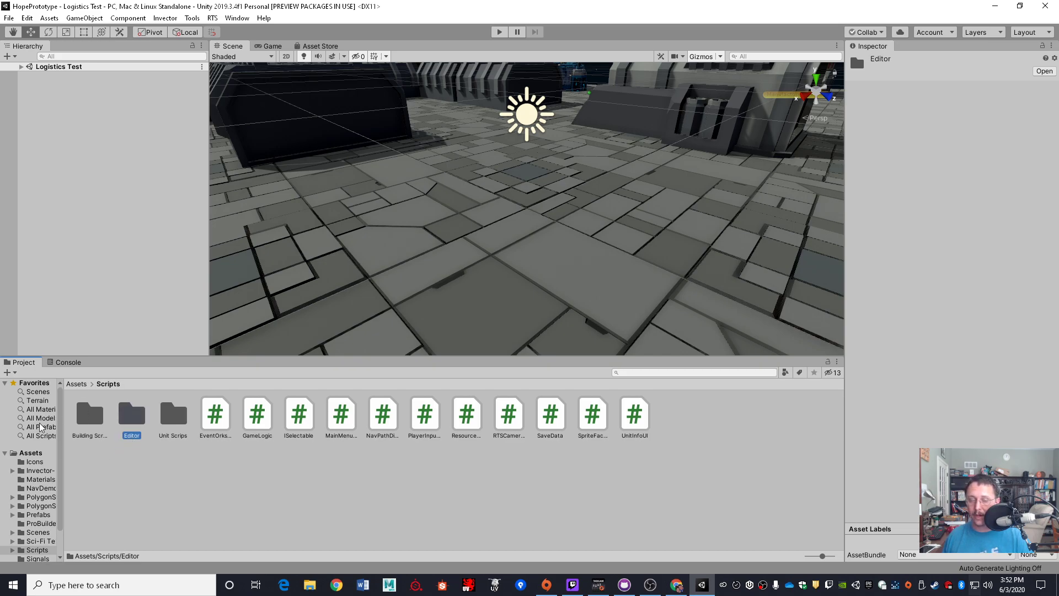
double_click(92, 418)
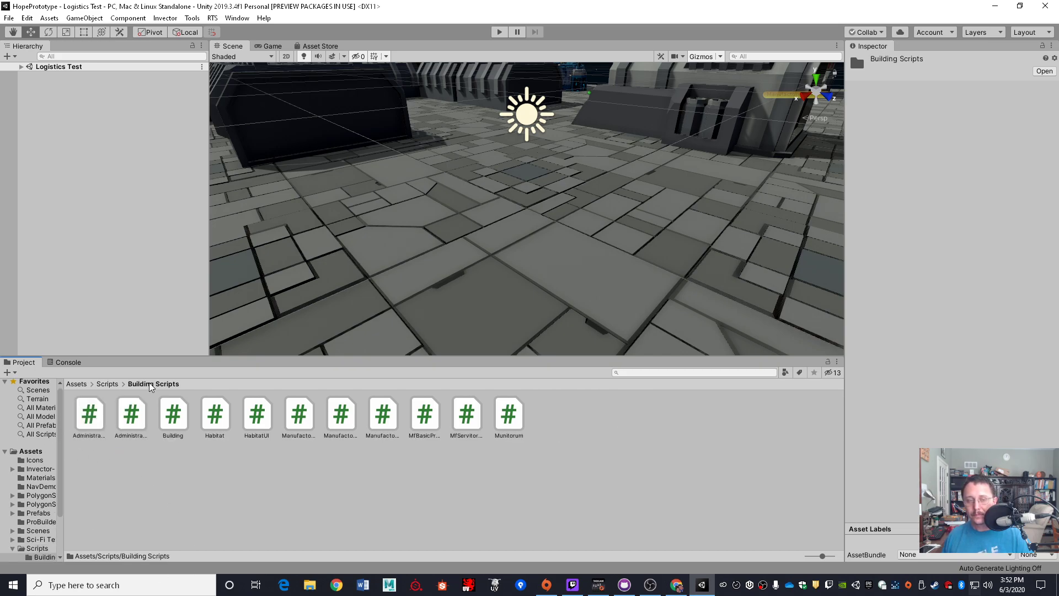
left_click(110, 385)
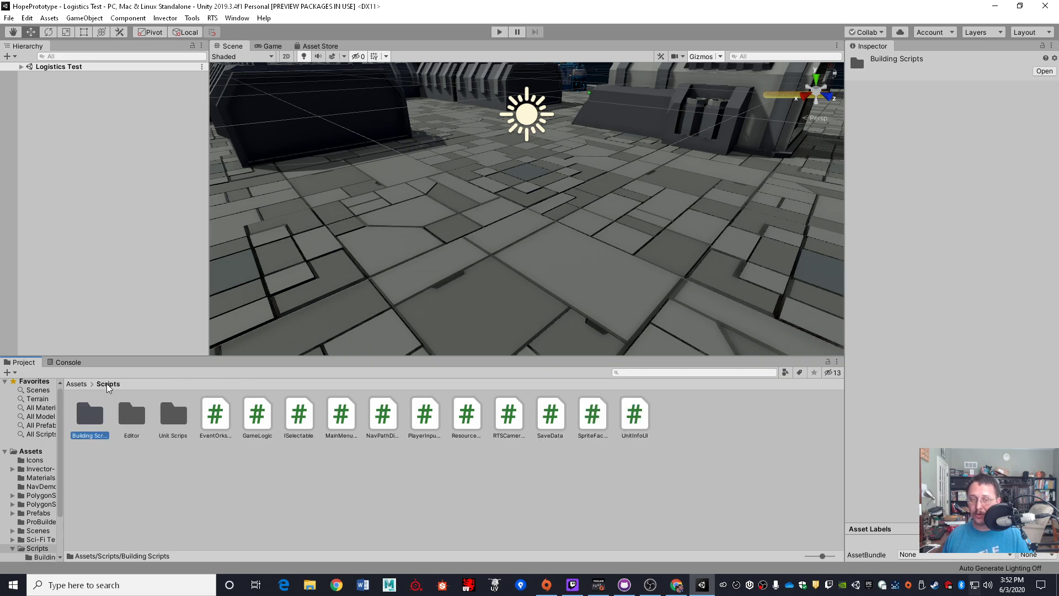
double_click(183, 424)
left_click(105, 384)
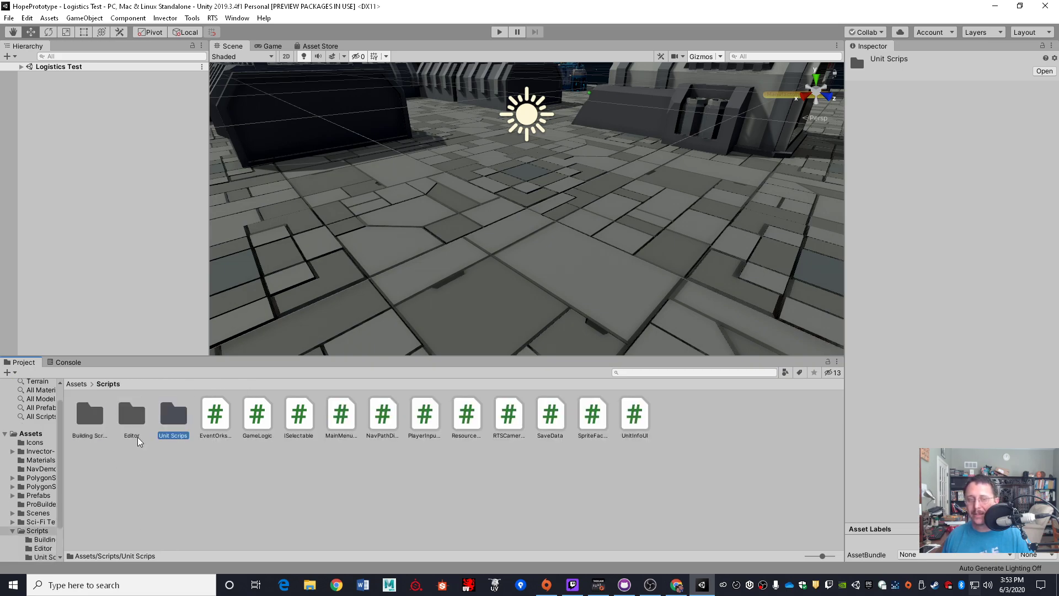
left_click(76, 385)
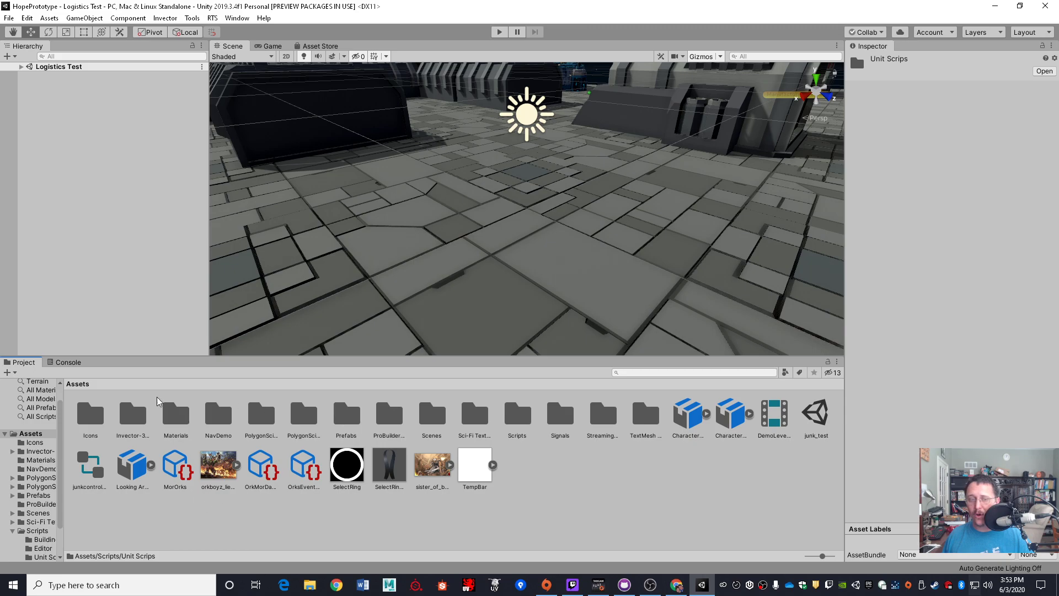
Step: Float the Project browser, maximize it, and shrink the icons to list view
left_click_drag(25, 368, 417, 241)
left_click(833, 148)
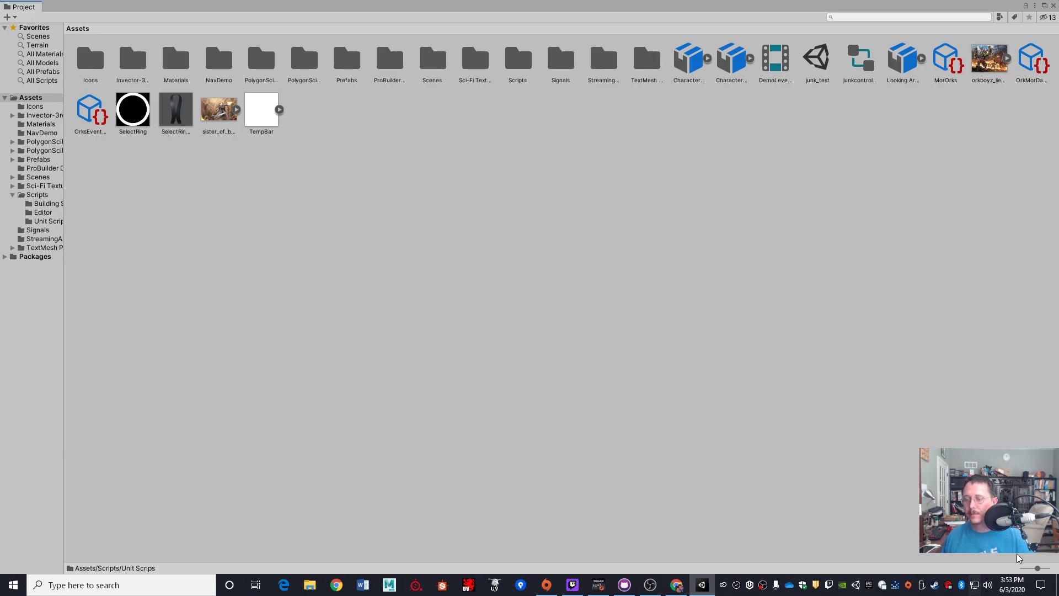
left_click_drag(1036, 568, 1022, 569)
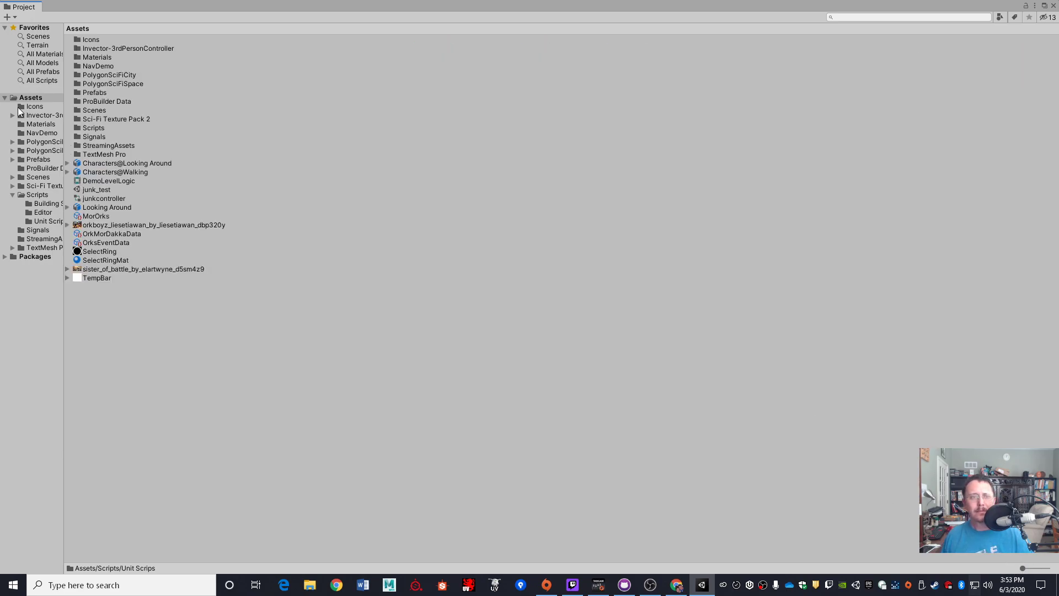
Step: Browse the Invector Basic Locomotion folders: 3D Models, Animations, Characters and Others
left_click(12, 115)
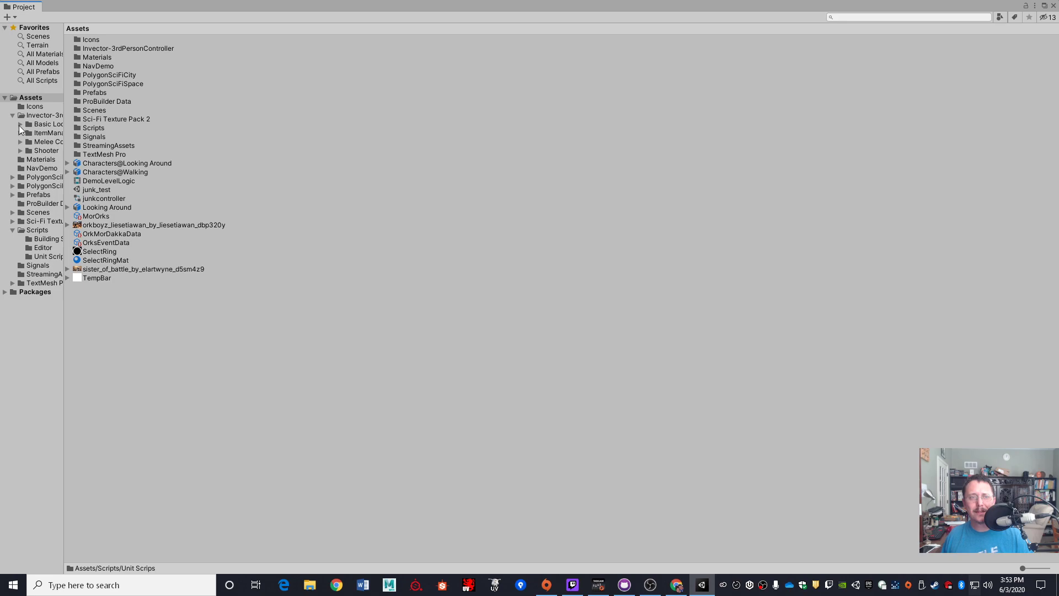
left_click(26, 133)
left_click(37, 133)
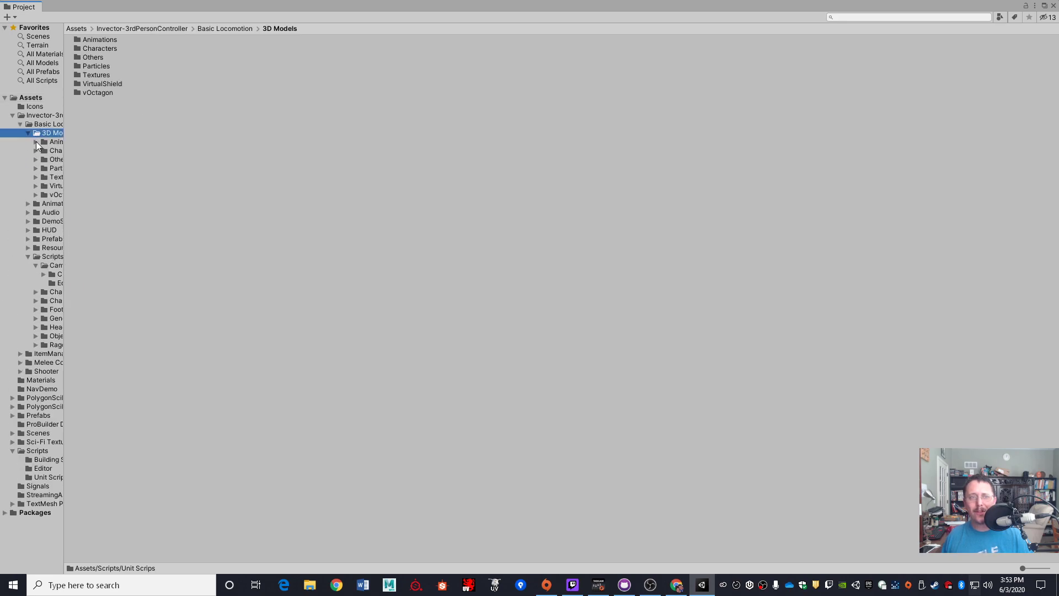
left_click(35, 142)
left_click(54, 142)
left_click(57, 150)
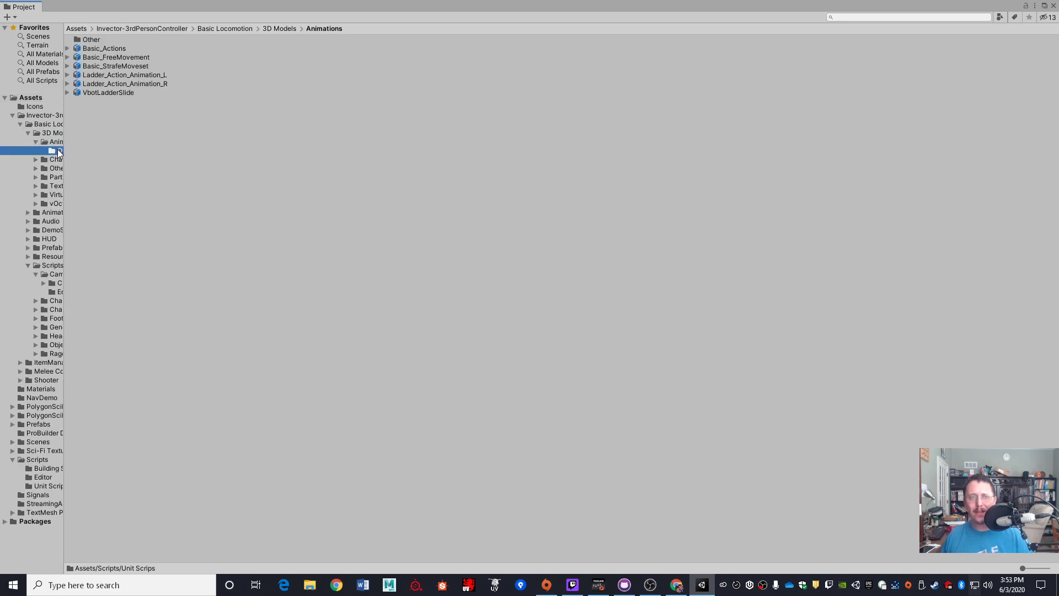
left_click(54, 160)
left_click(54, 168)
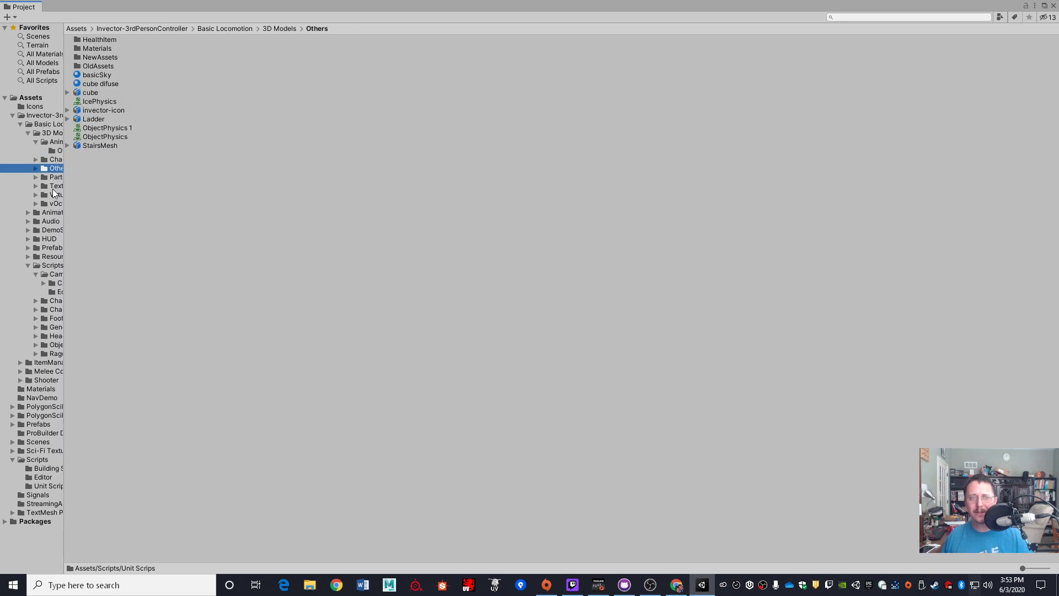
Step: Browse the PolygonSciFiSpace prefab folders, return to Assets, and restore the window size
left_click(56, 362)
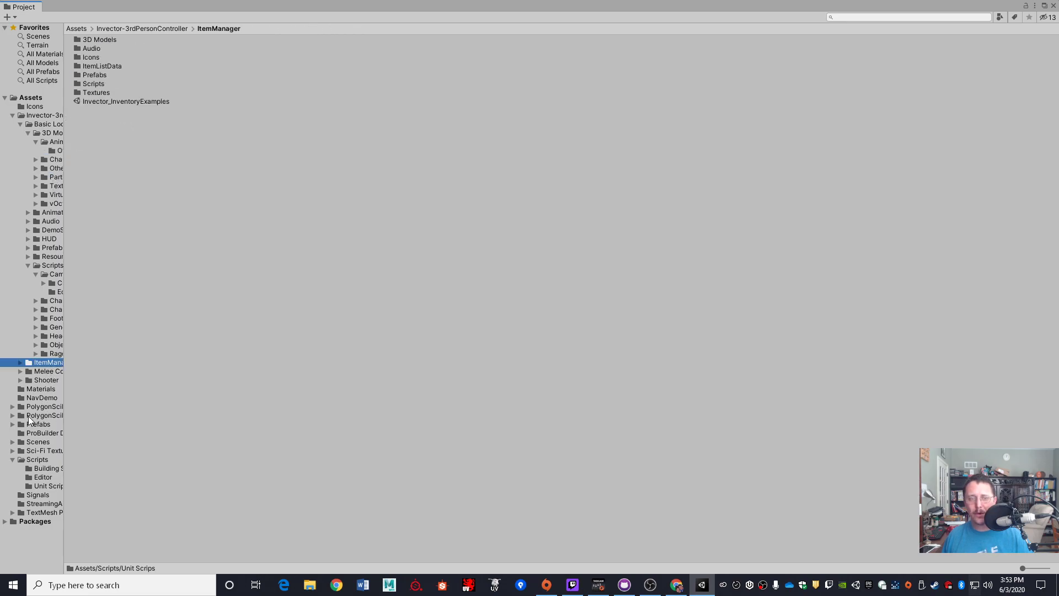
left_click(31, 416)
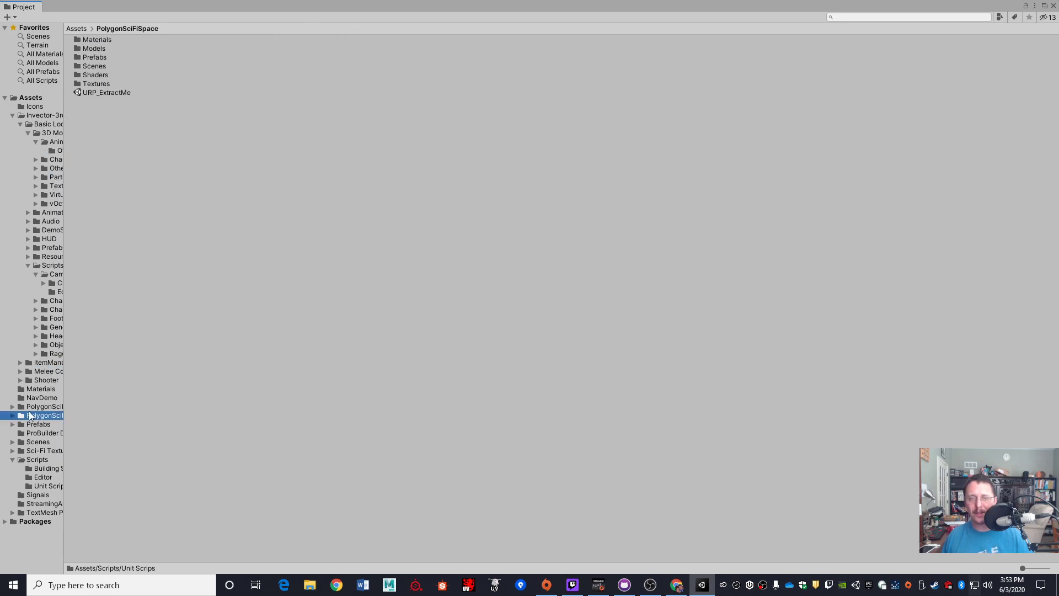
double_click(88, 57)
double_click(102, 58)
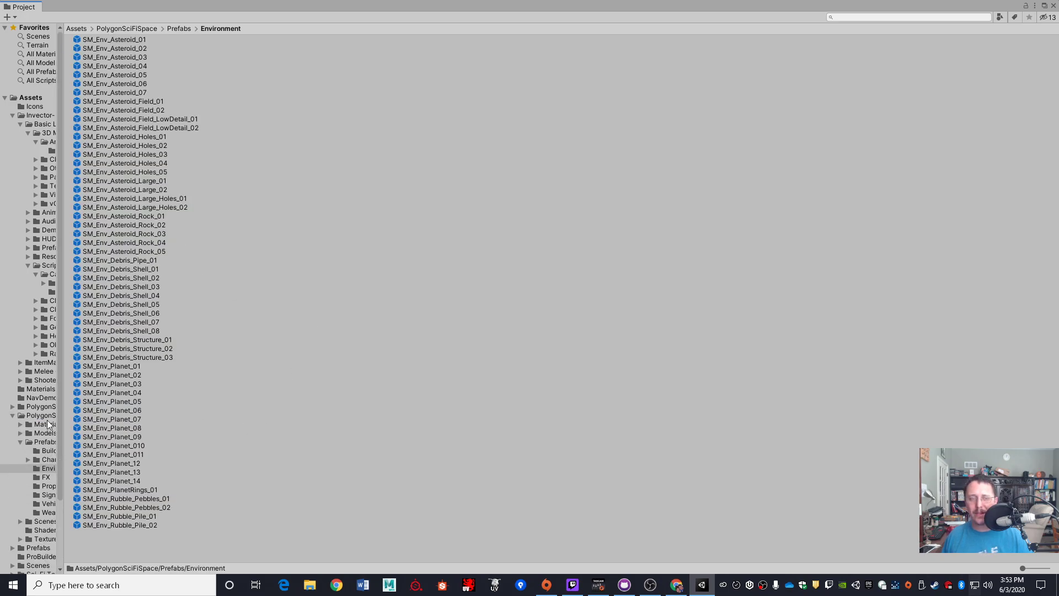
left_click(48, 478)
left_click(47, 486)
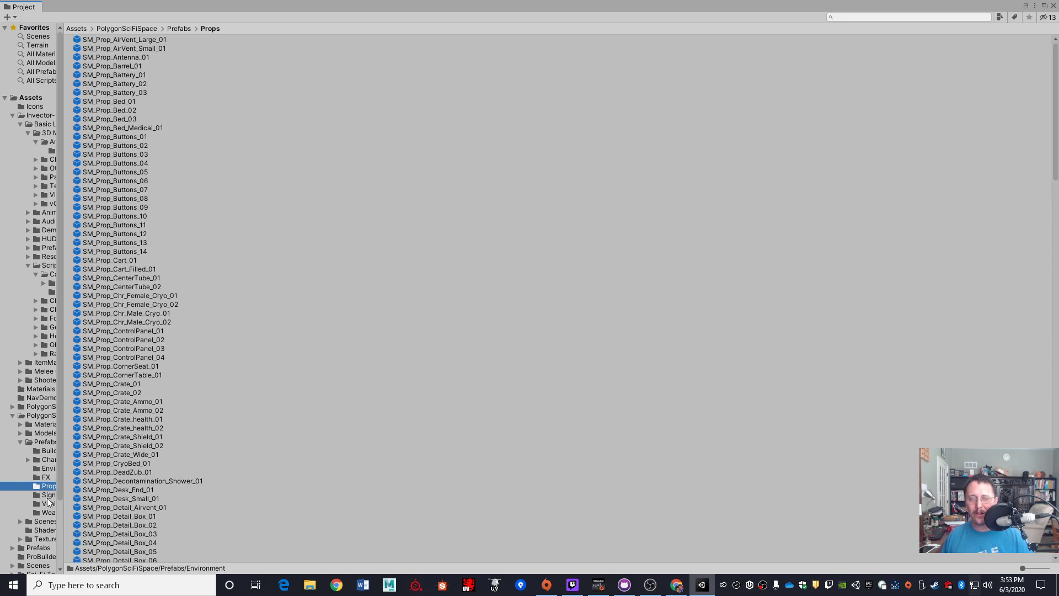
left_click(47, 495)
left_click(47, 503)
left_click(47, 513)
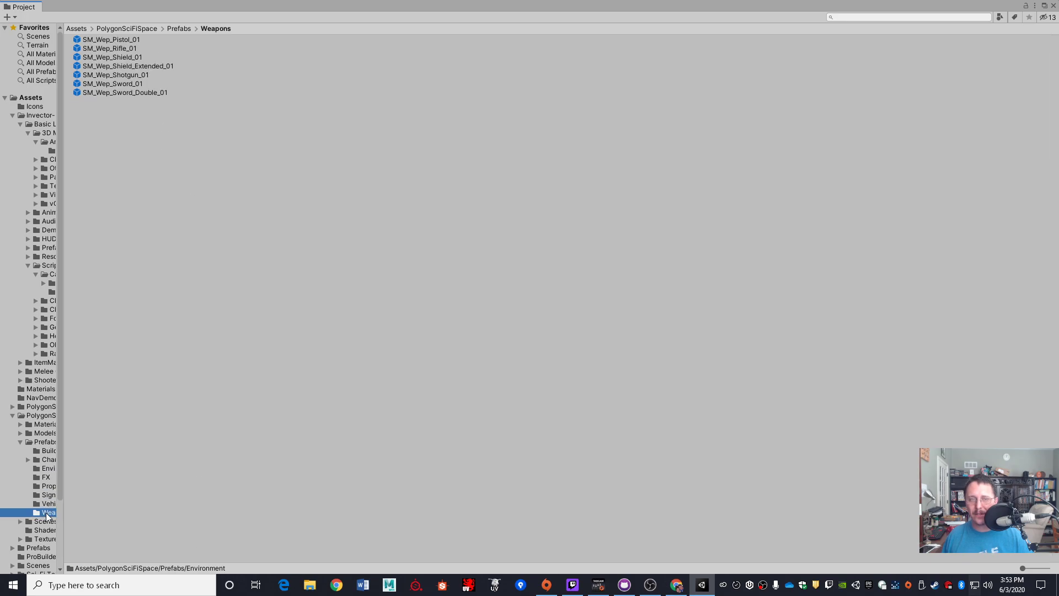
left_click(28, 98)
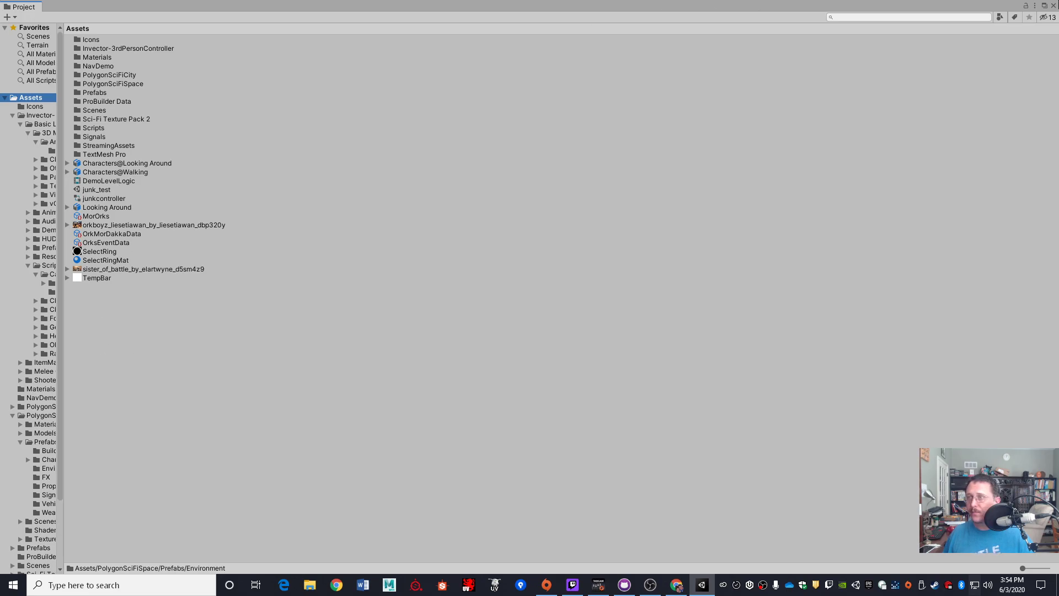
double_click(690, 9)
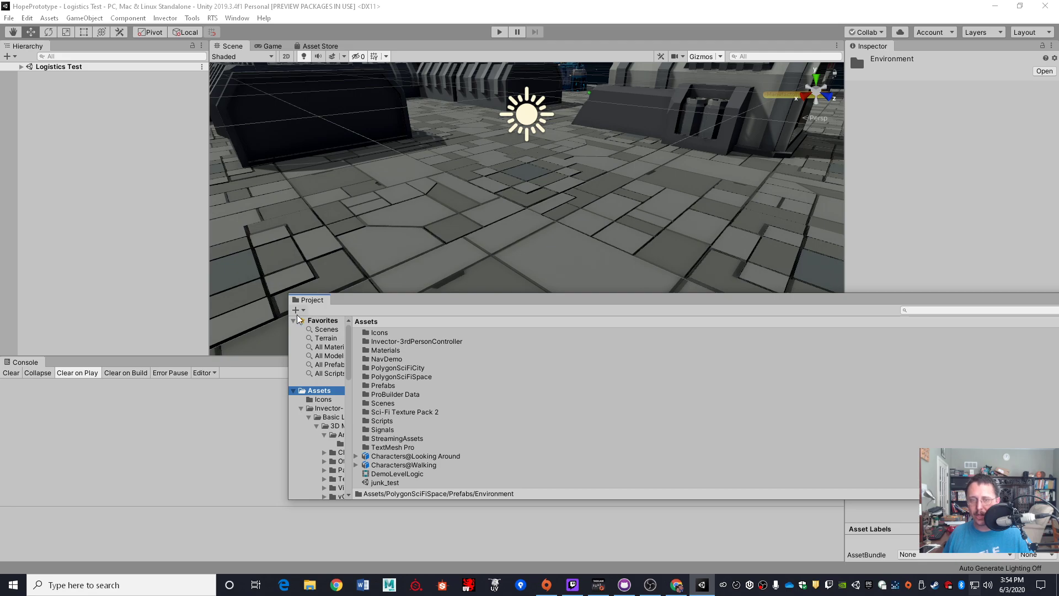
Step: Dock the Project browser beside the Console and glance at the Create asset menu
left_click_drag(312, 302, 43, 386)
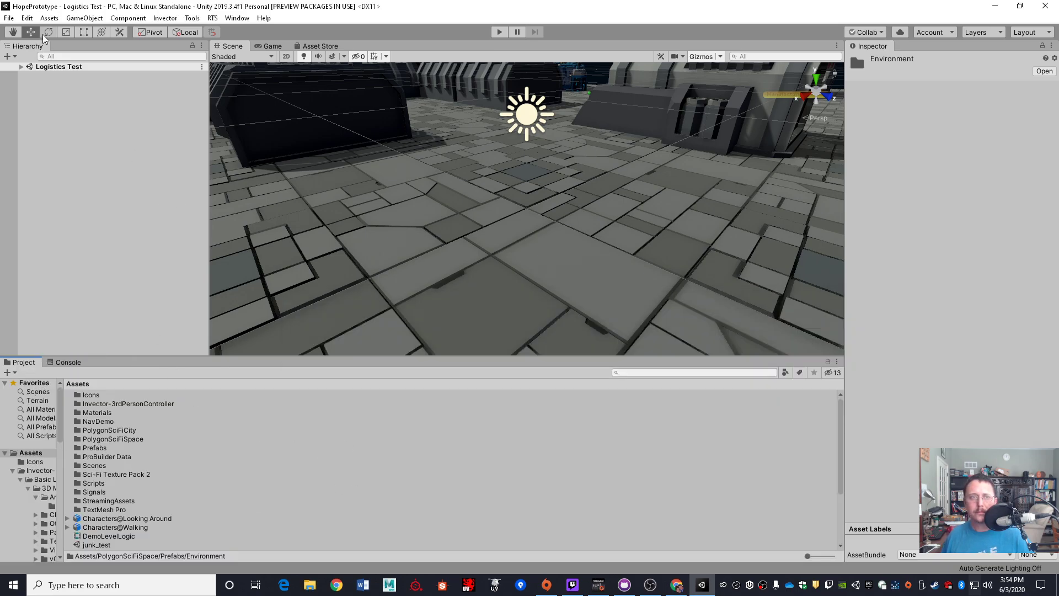
left_click(49, 17)
mouse_move(60, 31)
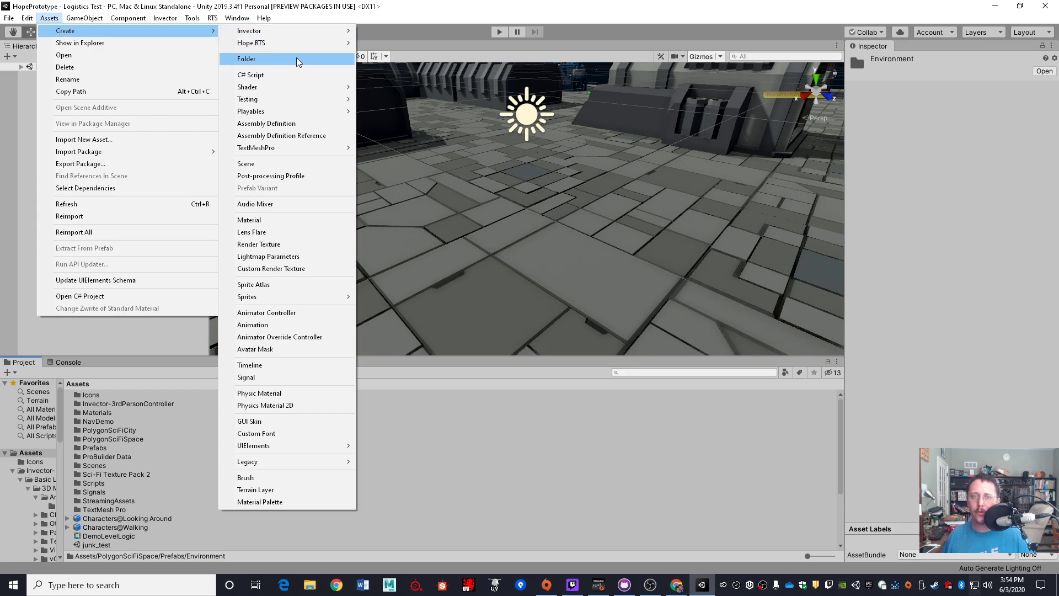
left_click(407, 431)
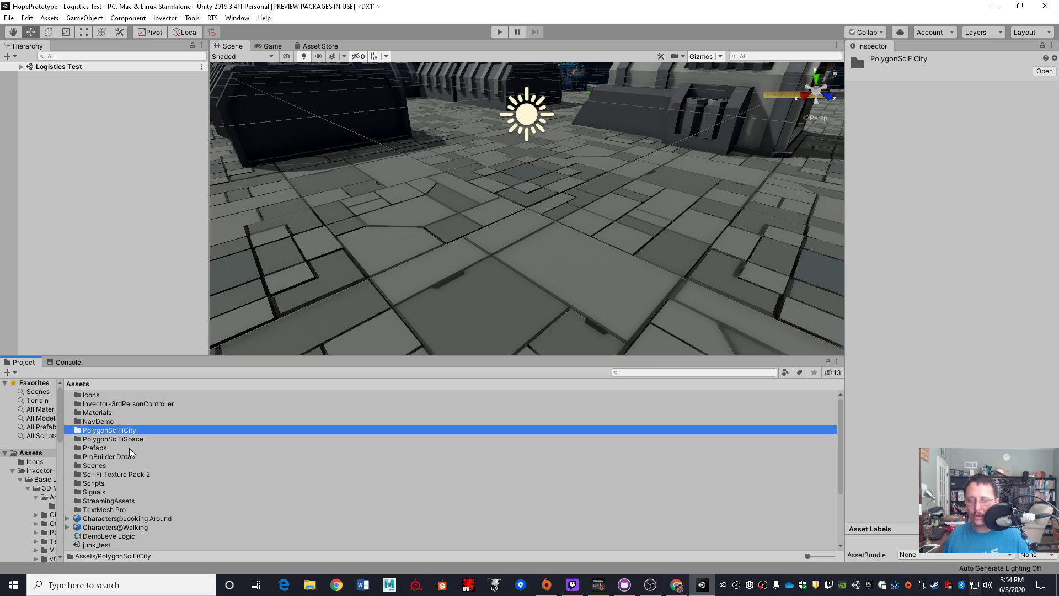
Step: Check the ProBuilder Data folder's context menu, then open StreamingAssets' context menu
right_click(117, 458)
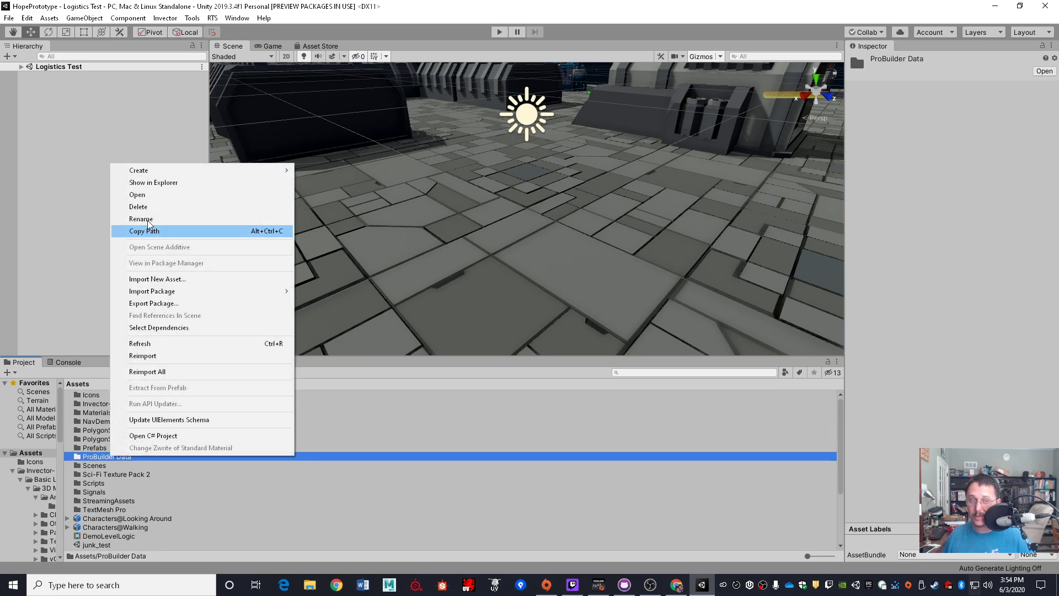
mouse_move(139, 173)
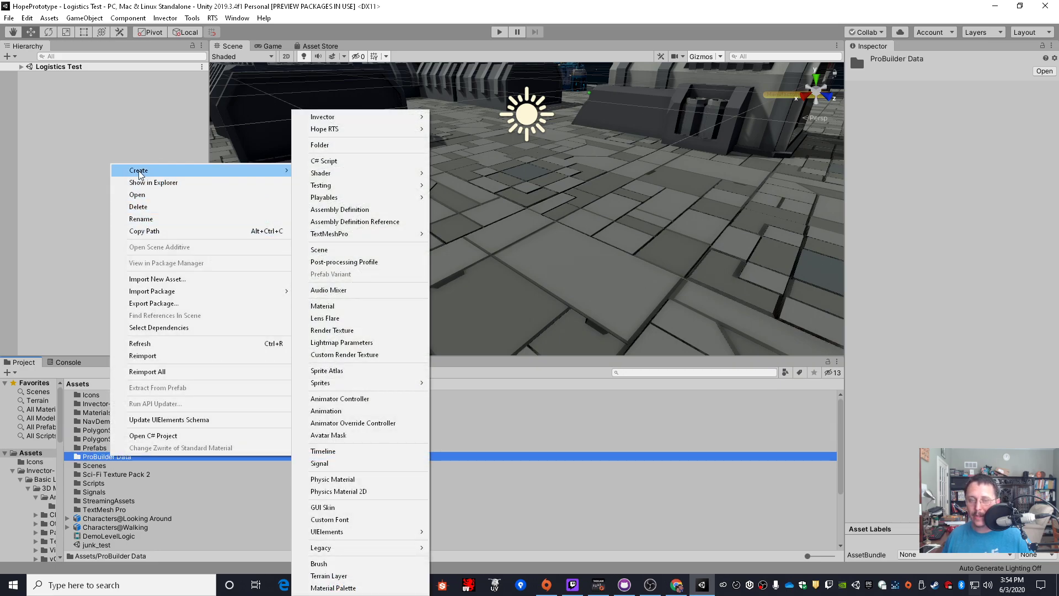
left_click(662, 492)
right_click(505, 499)
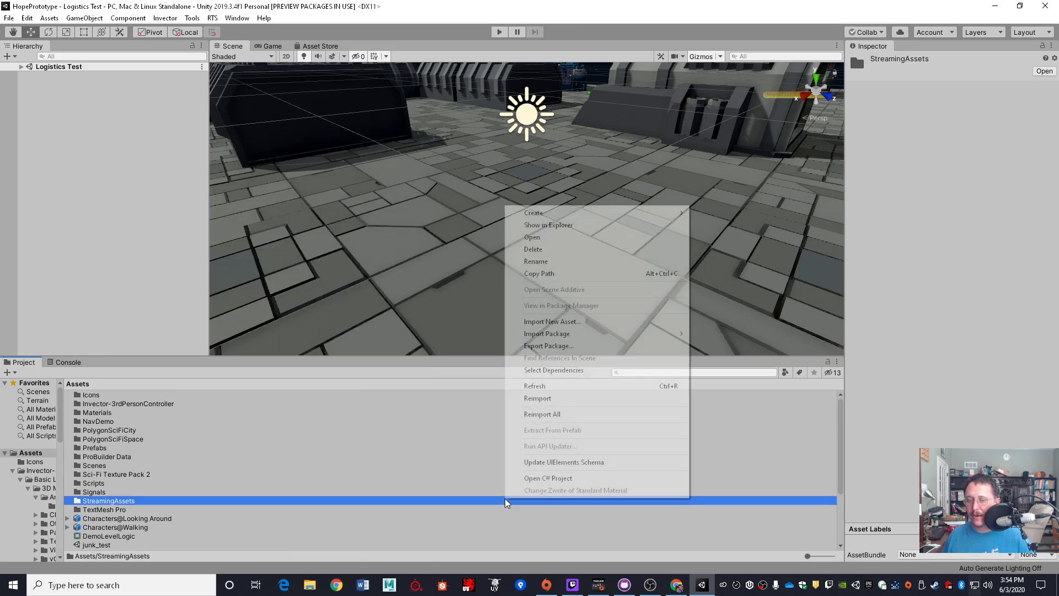
Step: Create a New Folder inside StreamingAssets with the default name
mouse_move(558, 212)
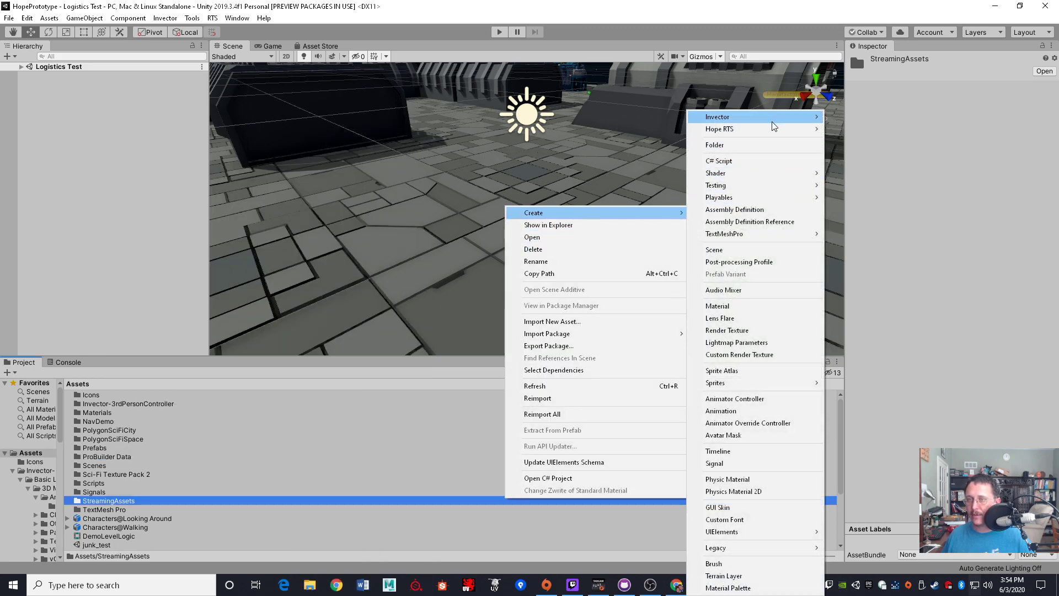
left_click(765, 146)
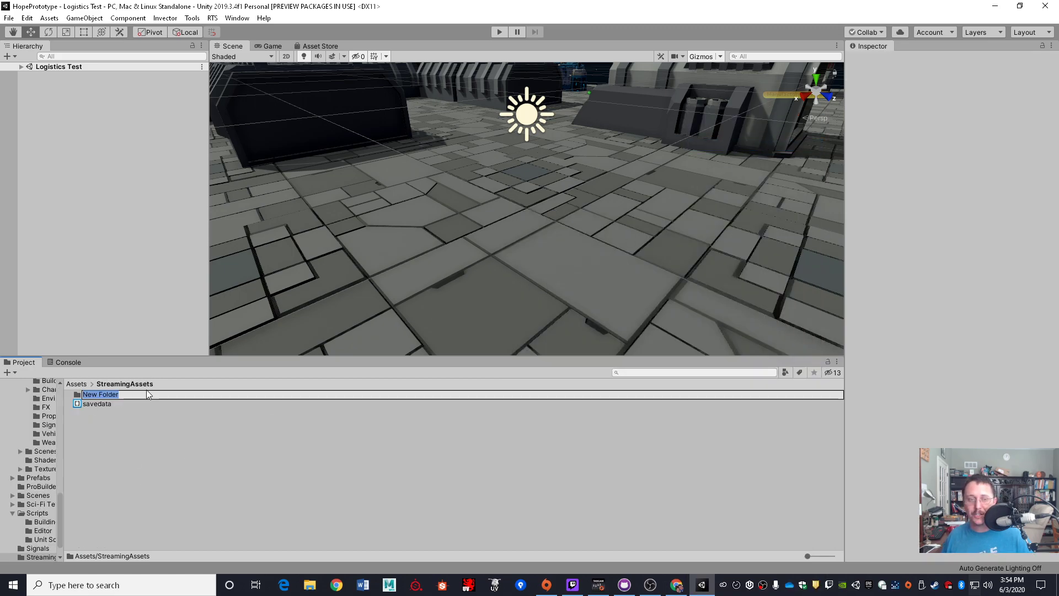
key("Return")
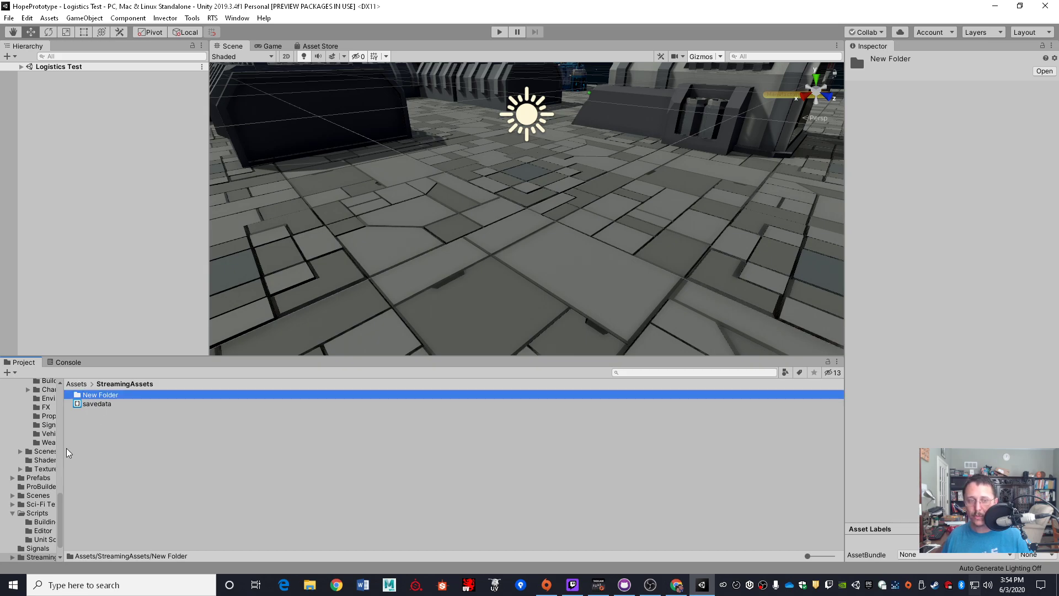
Step: Move New Folder to the Assets root and list the Assets contents
left_click_drag(58, 519, 21, 454)
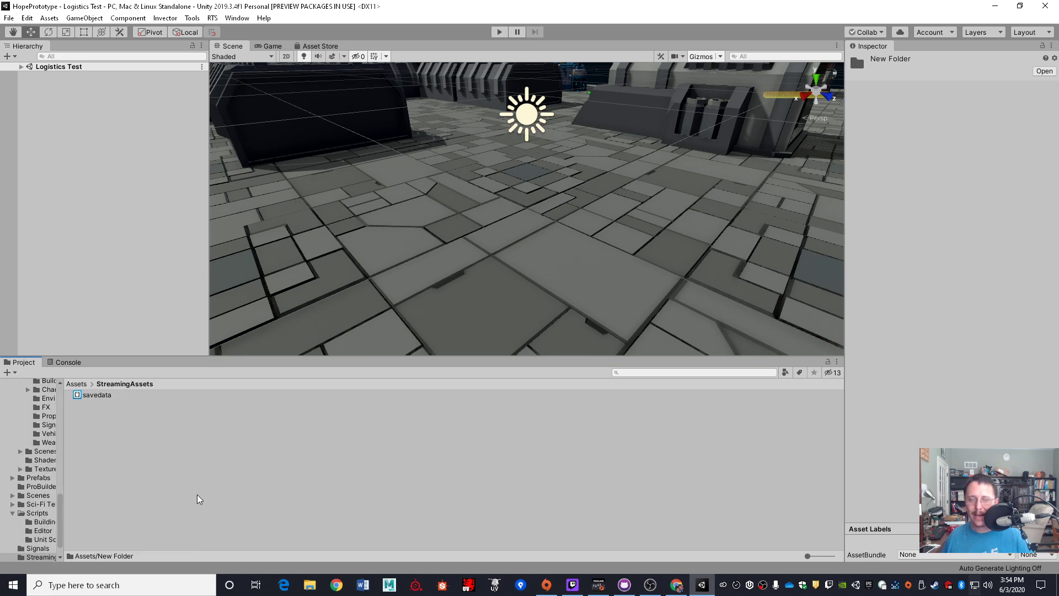
scroll(58, 388, "up", 1)
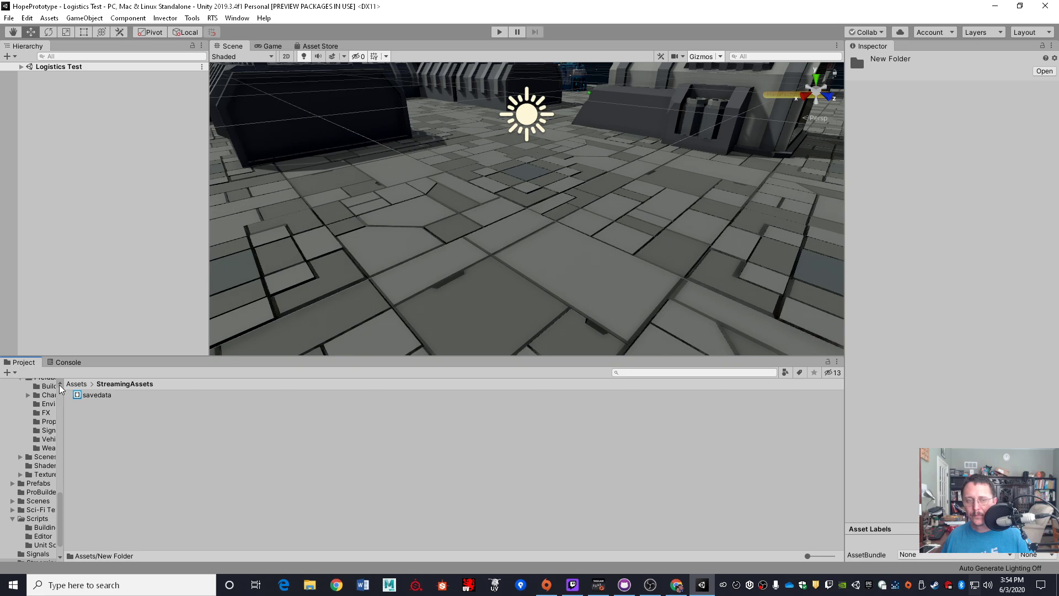
left_click_drag(57, 521, 59, 411)
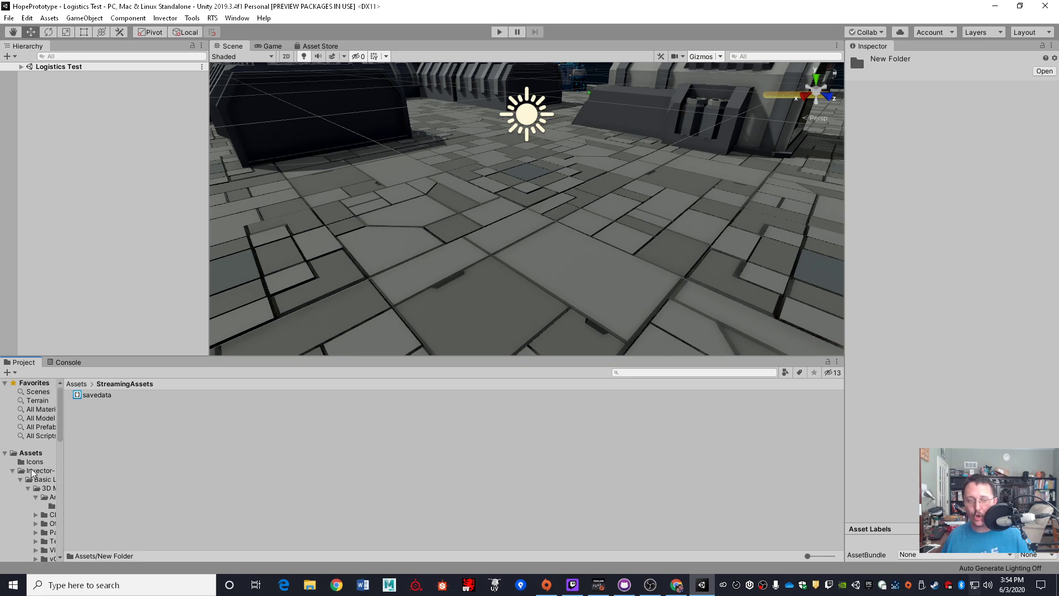
left_click(34, 453)
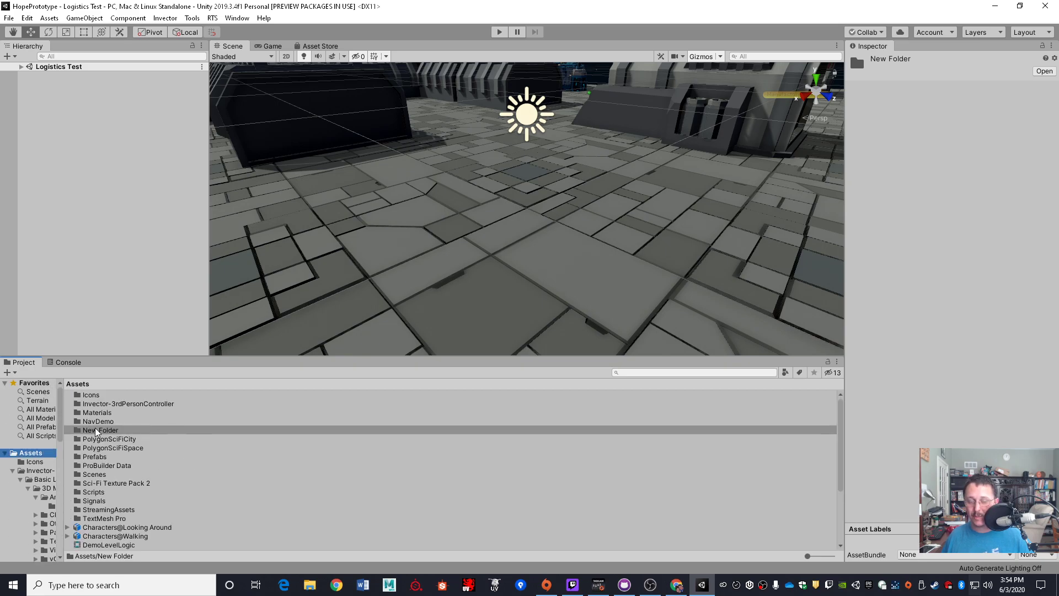
Step: Peek into the Icons folder and cancel two rename attempts, keeping the name Icons
left_click_drag(95, 428, 20, 455)
double_click(91, 395)
left_click(32, 454)
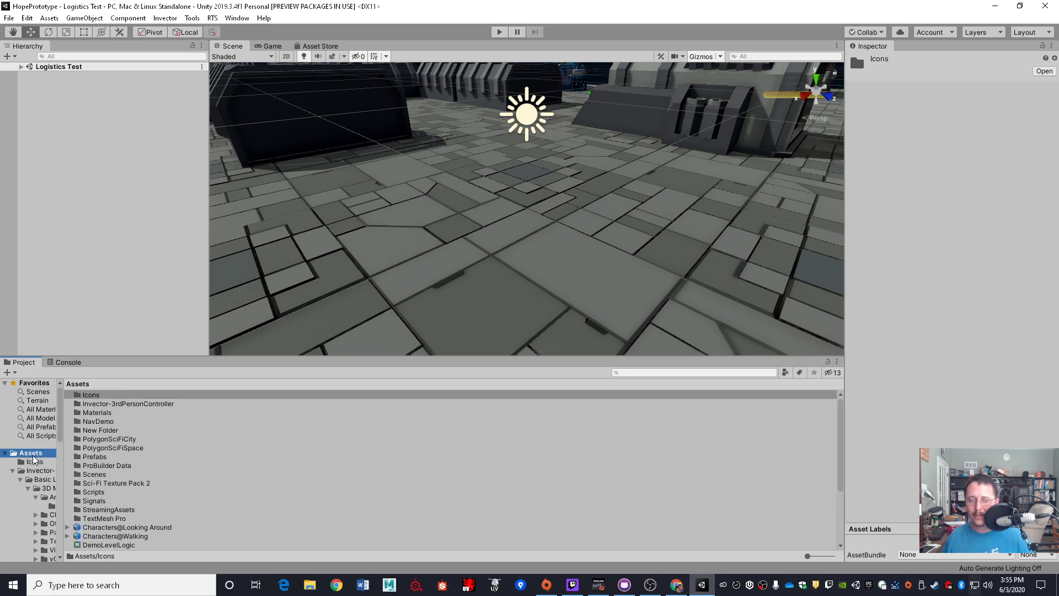
left_click(91, 396)
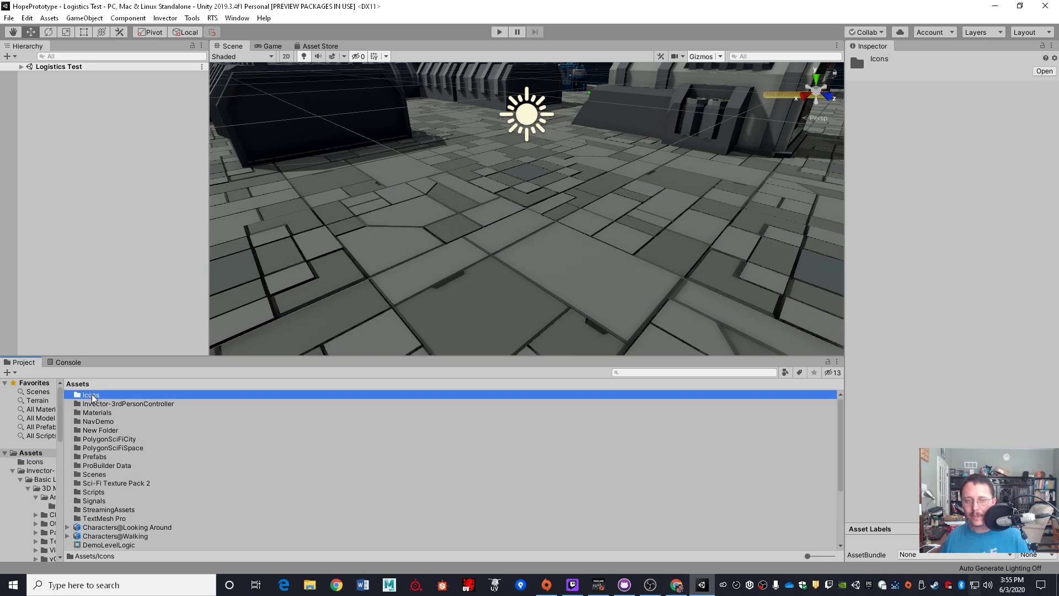
left_click(92, 397)
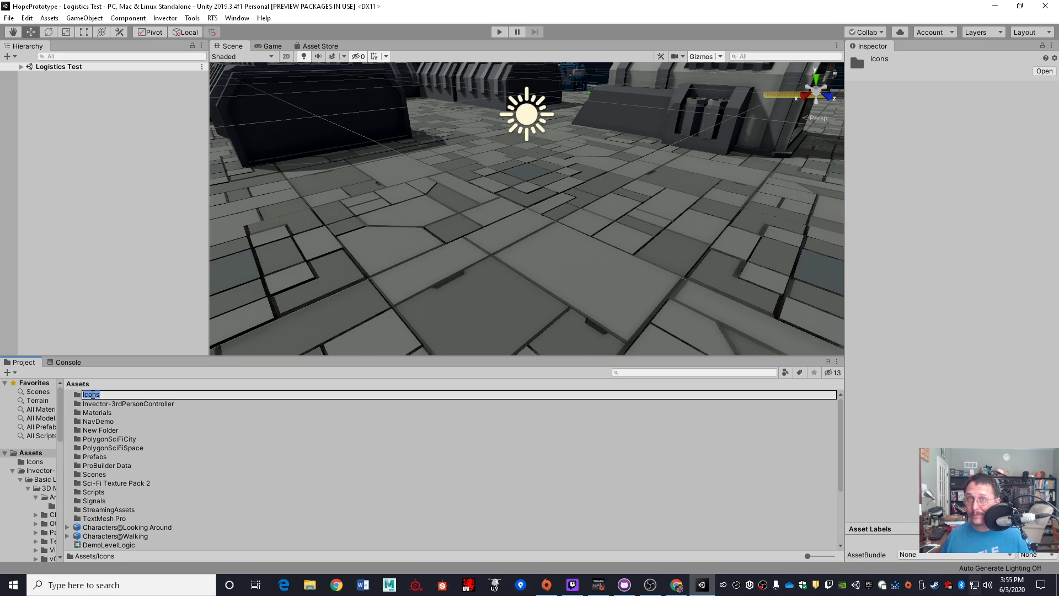
key("Return")
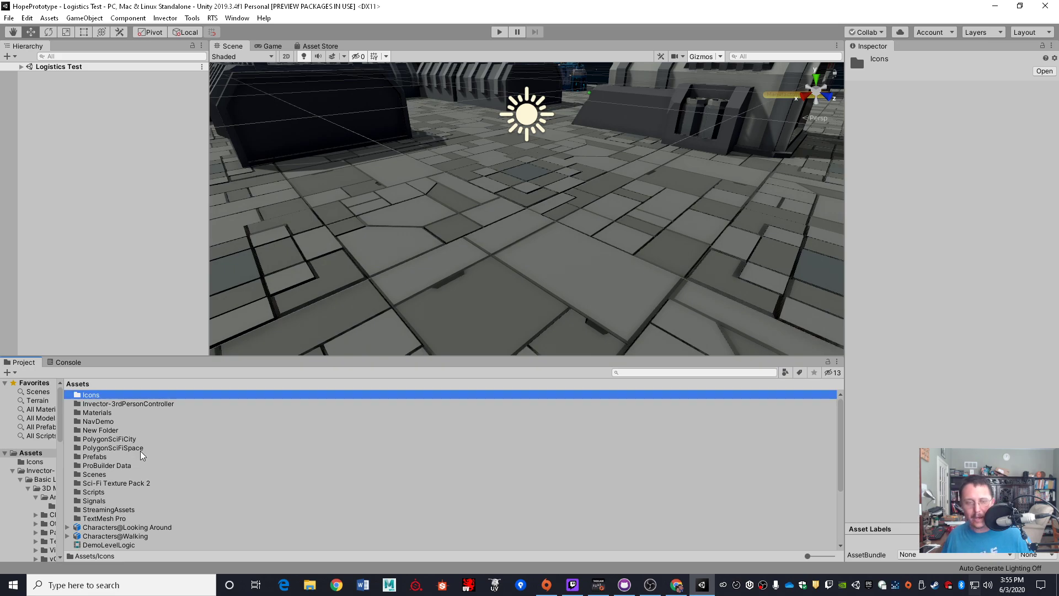
key("F2")
key("Return")
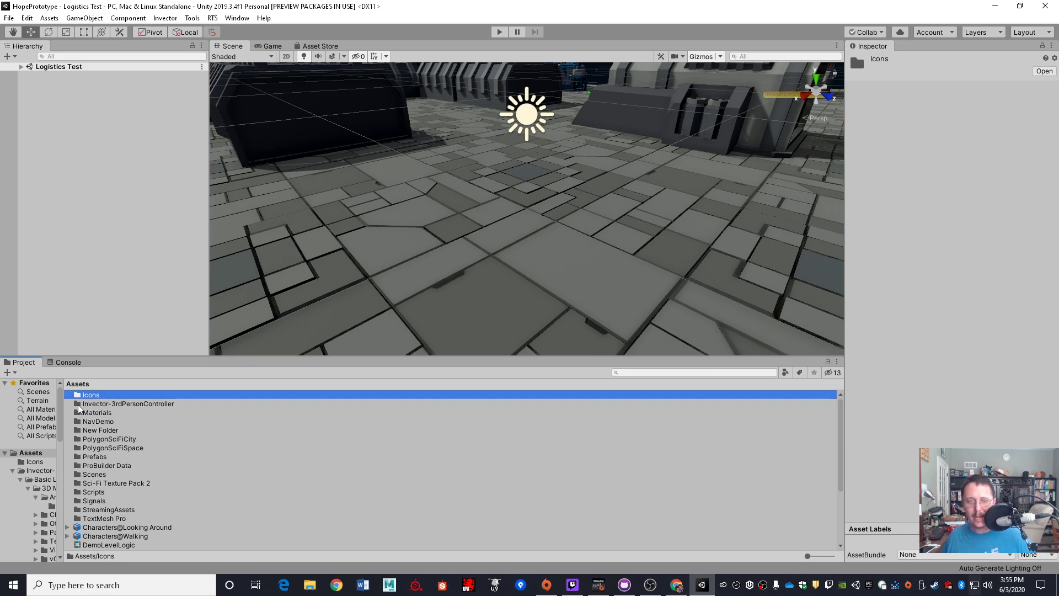
Step: Dismiss the Icons context menu, then select New Folder and press Delete
right_click(76, 396)
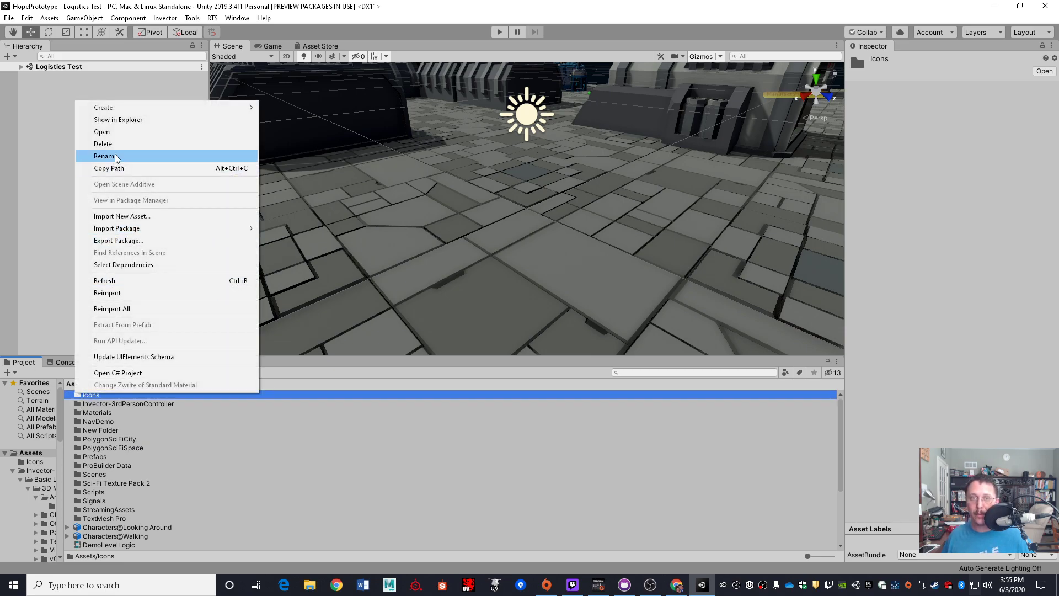
left_click(307, 455)
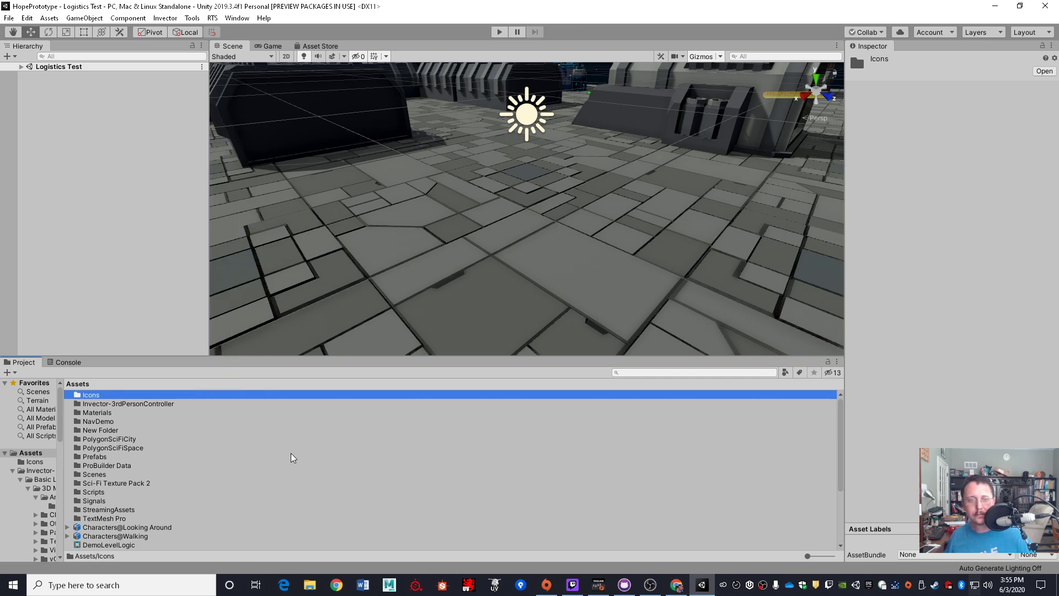
left_click(101, 429)
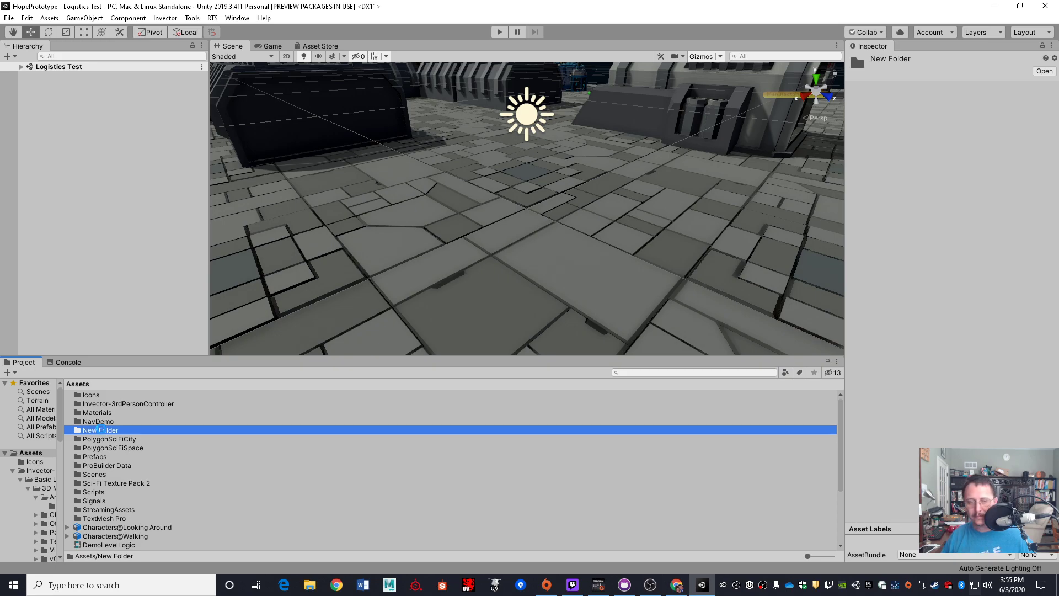
key("Delete")
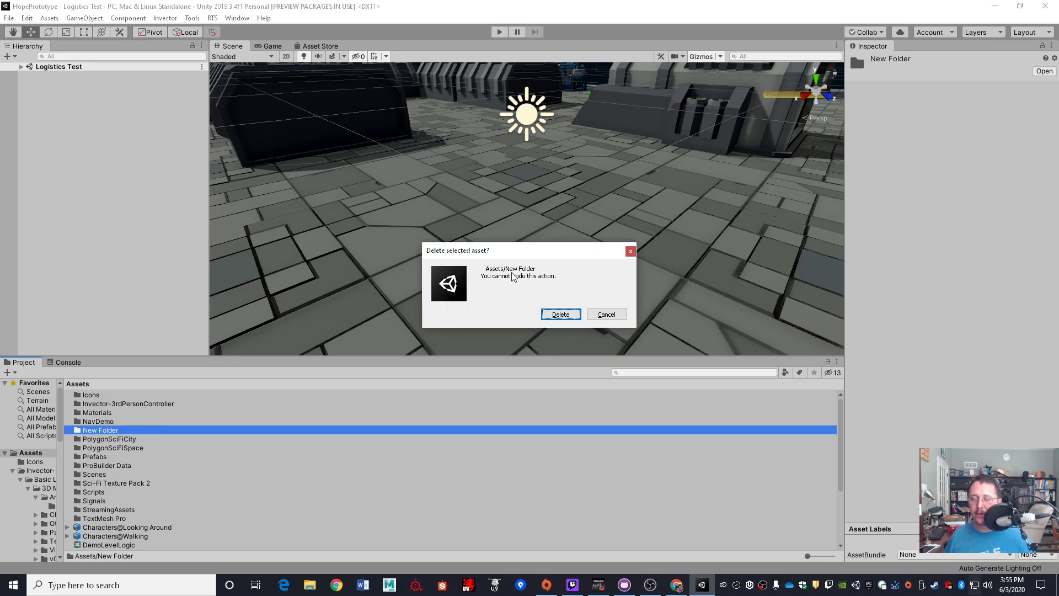
Step: Confirm Delete in the 'Delete selected asset?' prompt for Assets/New Folder
left_click(554, 315)
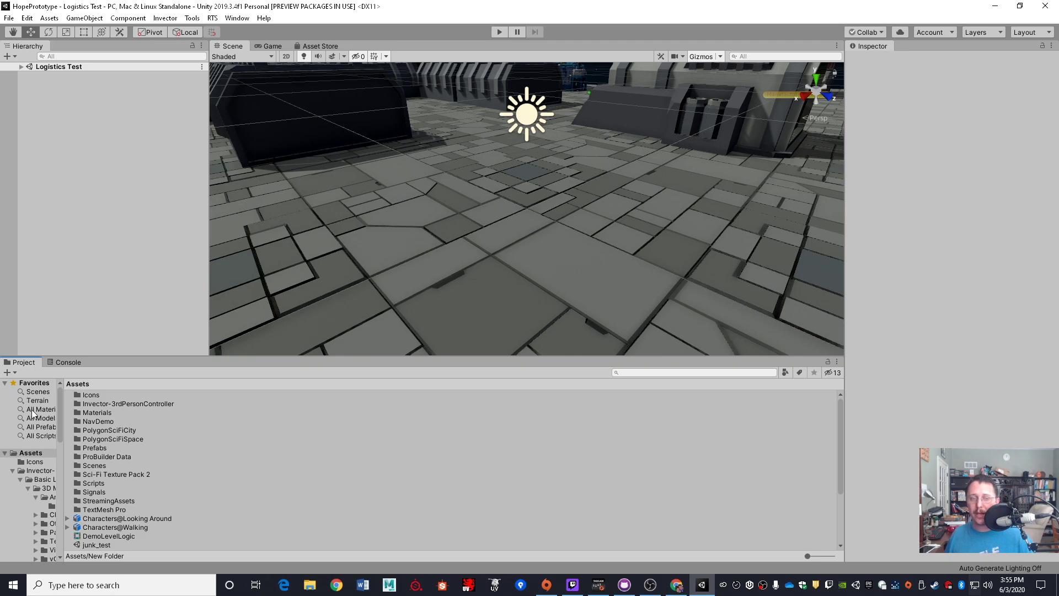
Step: Show the All Prefabs favorite in the Project panel as a compact name list
left_click(31, 427)
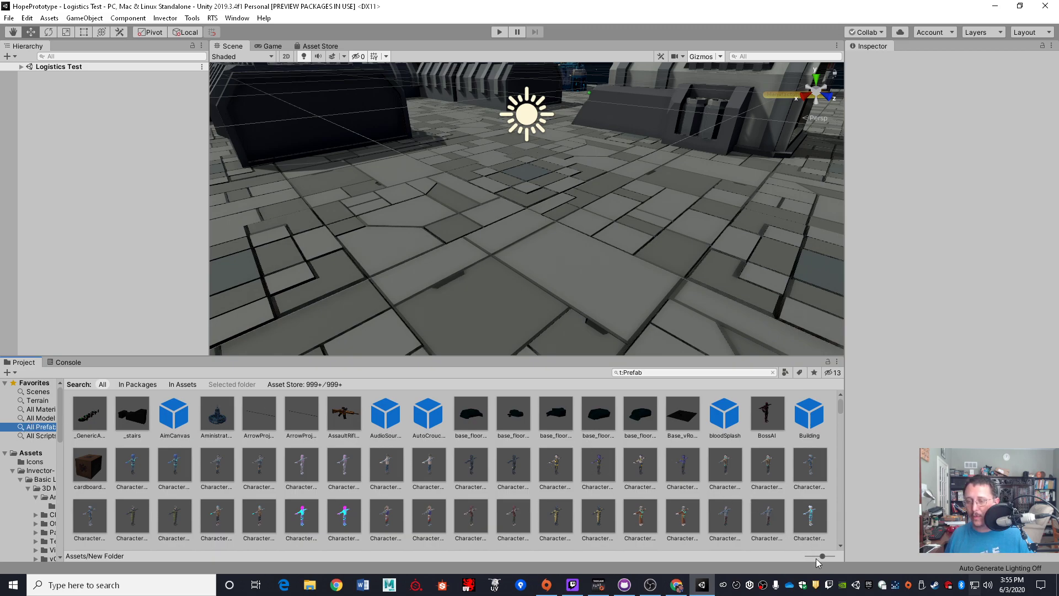
left_click_drag(822, 556, 783, 558)
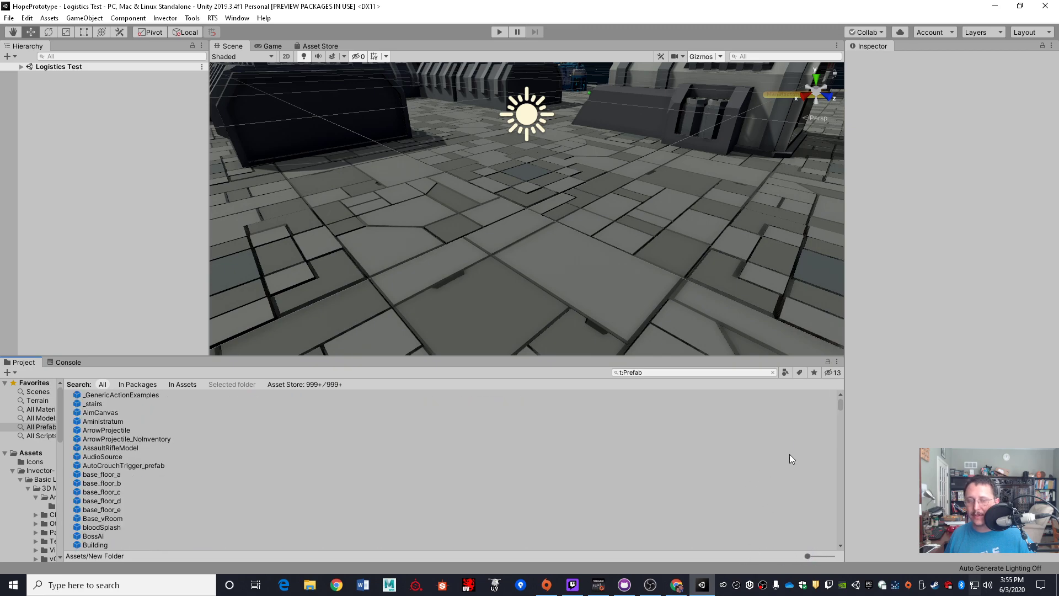
mouse_move(841, 409)
left_mouse_down()
mouse_move(833, 542)
mouse_move(840, 390)
left_mouse_up()
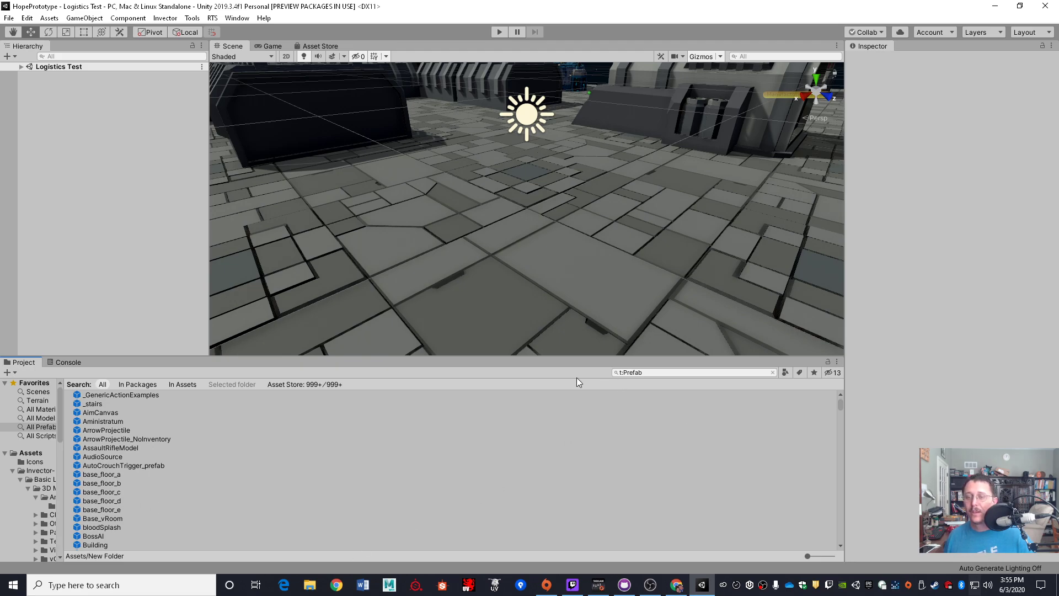
Step: Replace the project search text with 't:material'
left_click(660, 373)
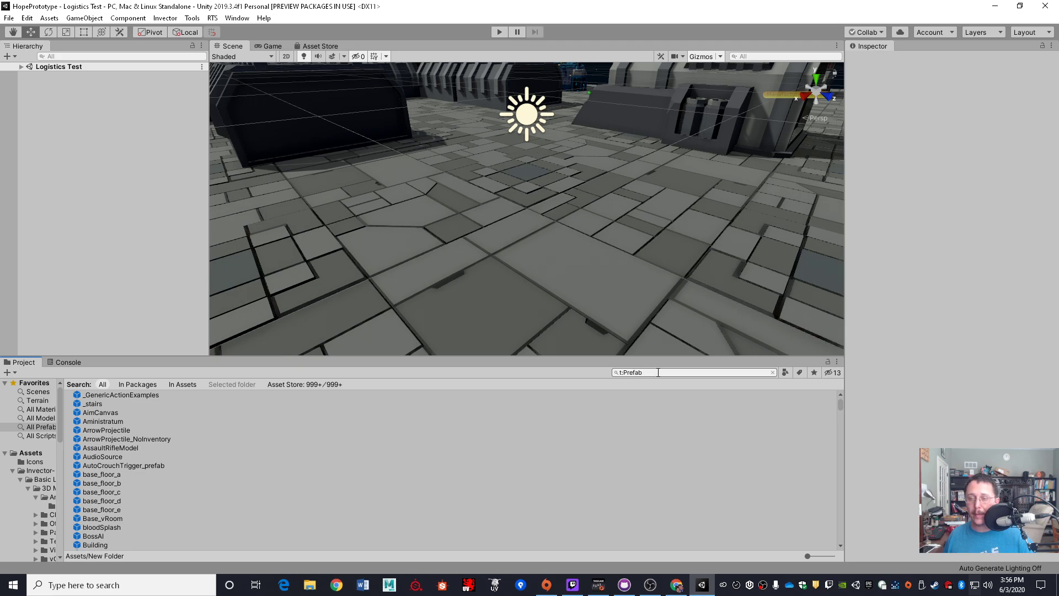
left_click_drag(658, 373, 552, 372)
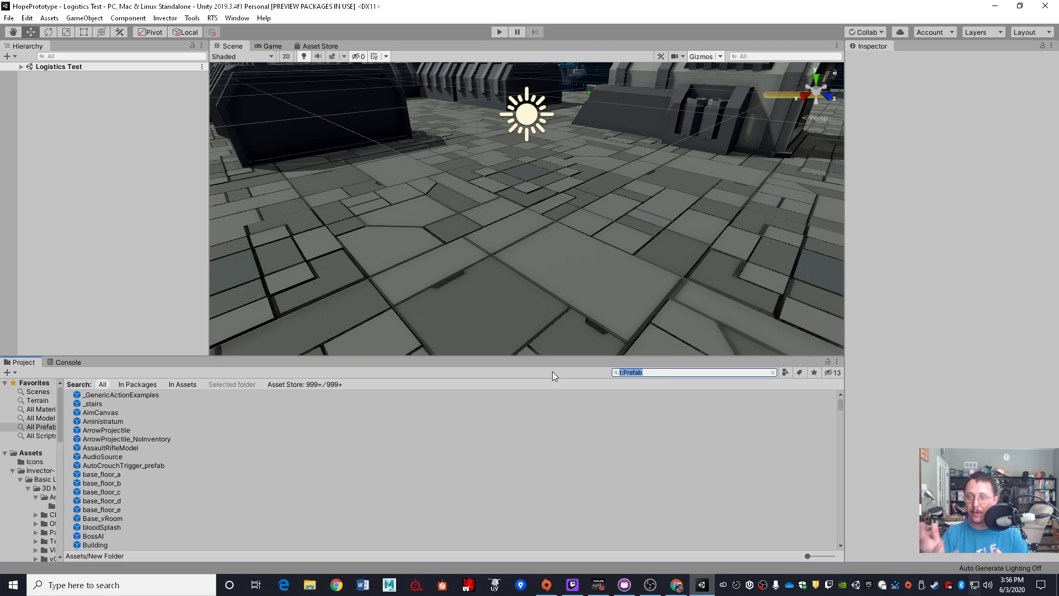
type("t:materia")
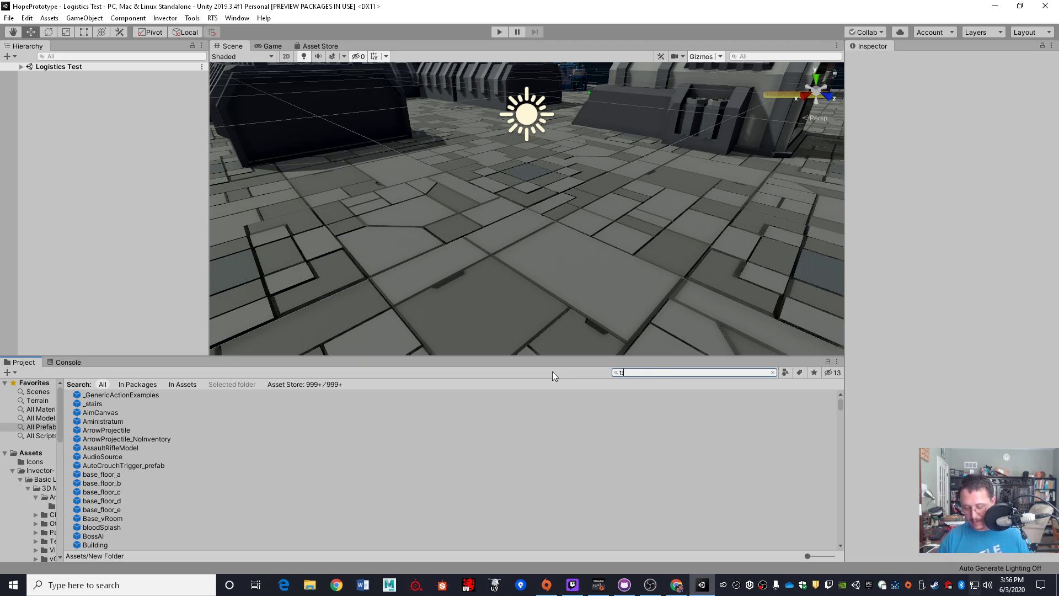
type("l")
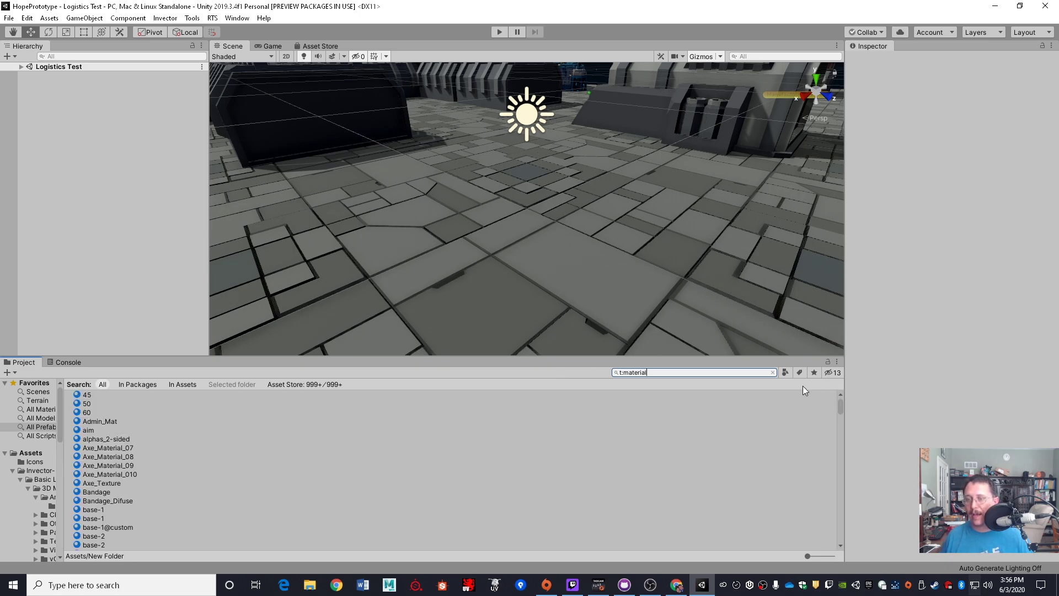
Step: Change the project search to 't:prefab floor' to list floor prefabs like base_floor_a
left_click(784, 373)
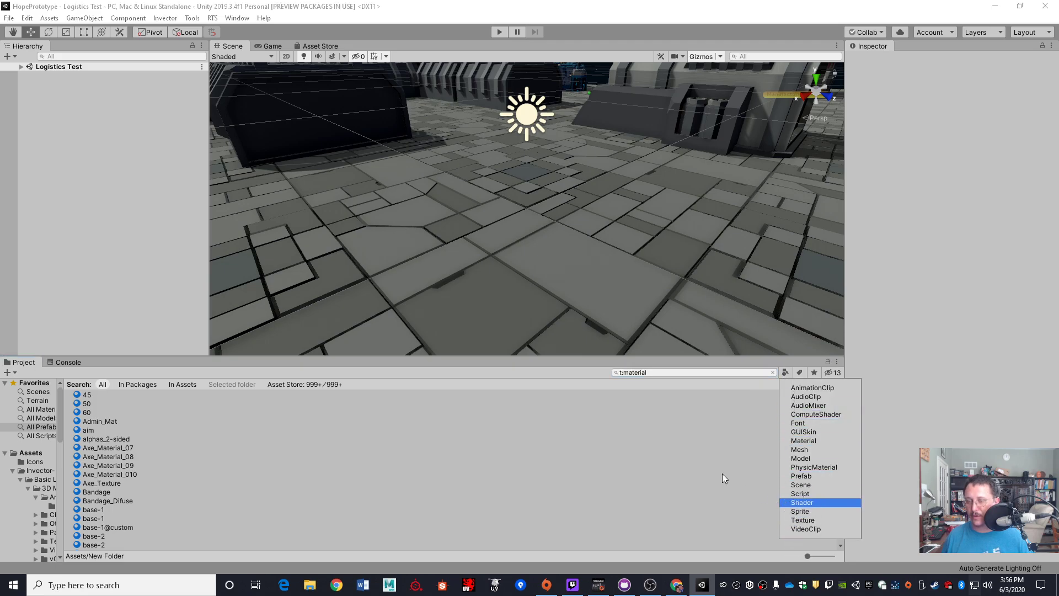
left_click(686, 372)
left_click(686, 372)
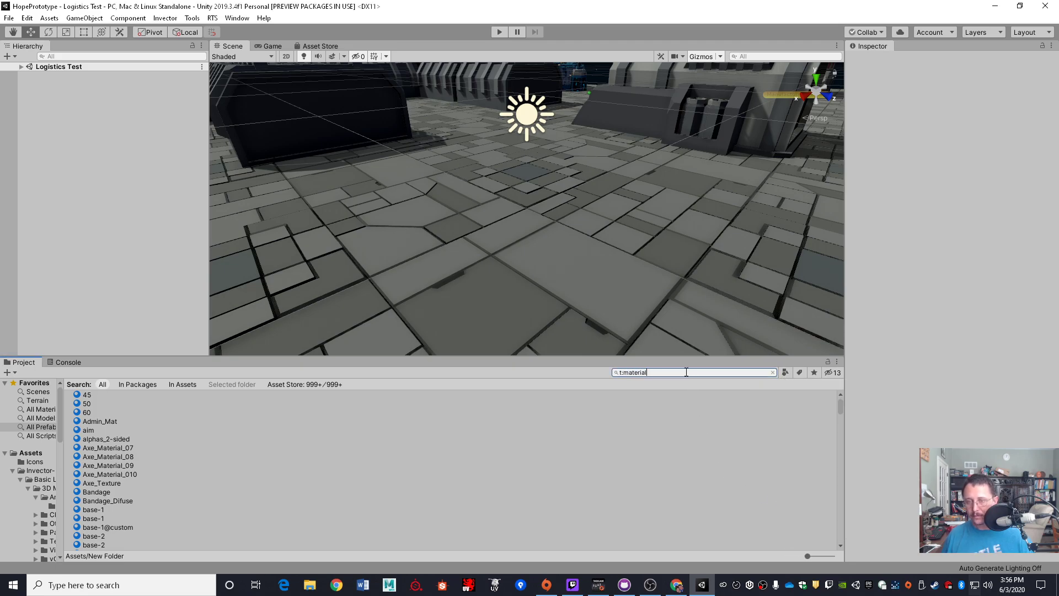
key("BackSpace")
key("BackSpace")
key("BackSpace")
key("BackSpace")
key("BackSpace")
key("BackSpace")
key("BackSpace")
key("BackSpace")
key("BackSpace")
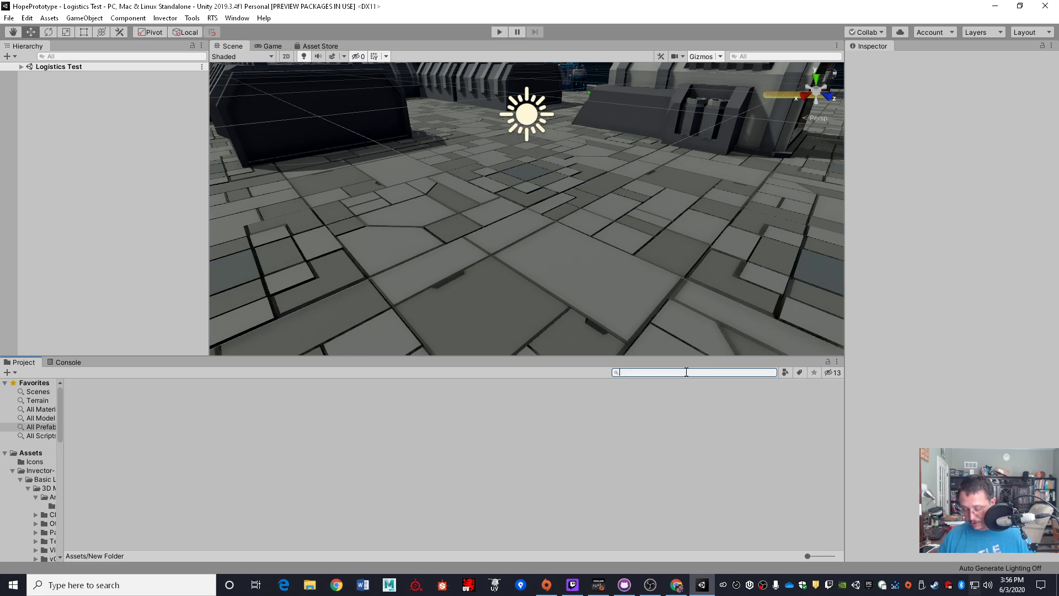
type(":")
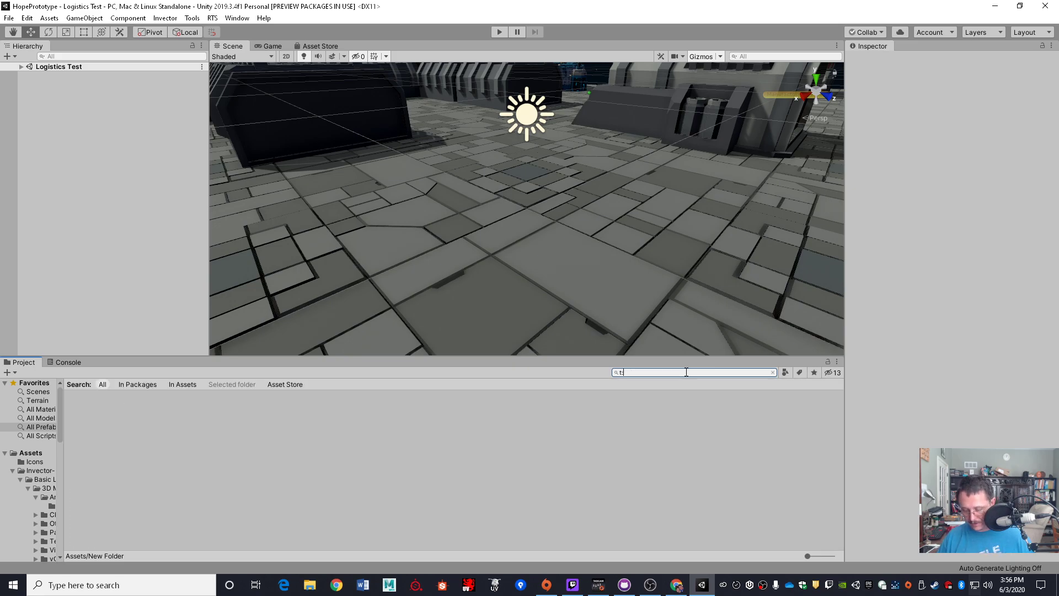
type("prefab")
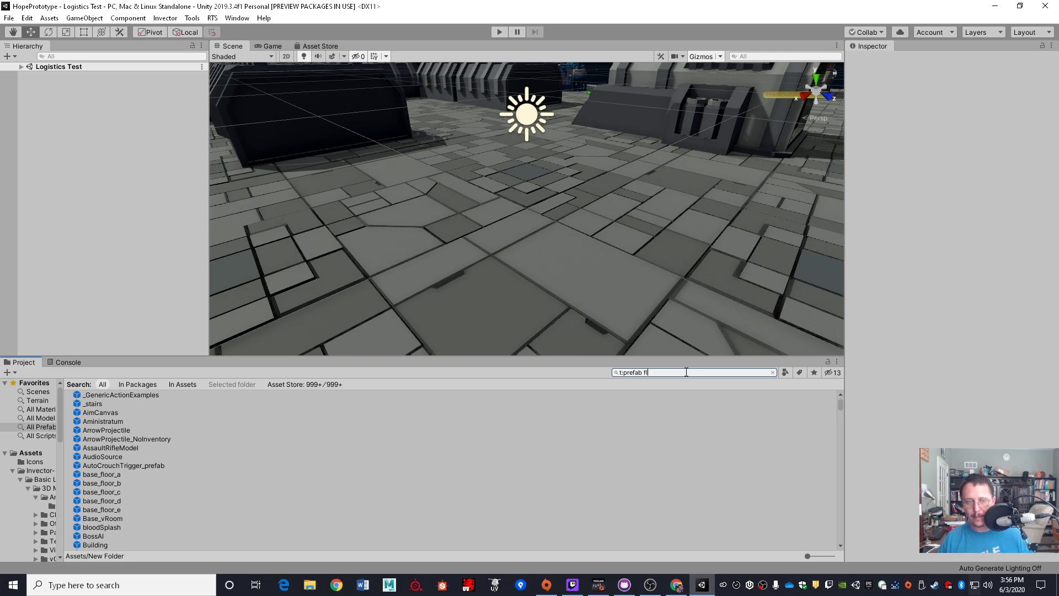
type(" floor")
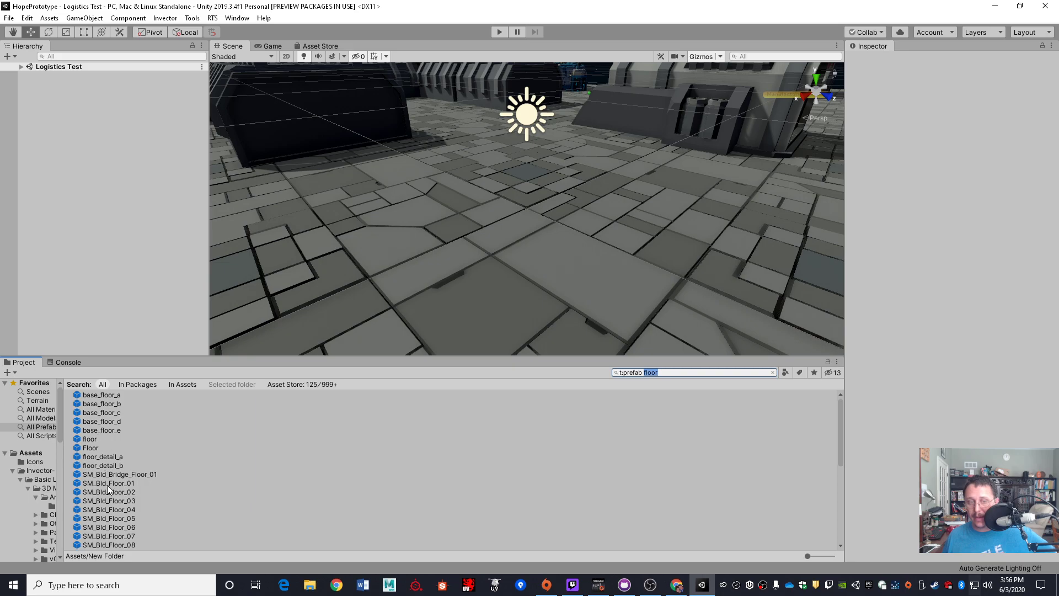
left_click(698, 374)
key("ctrl+a")
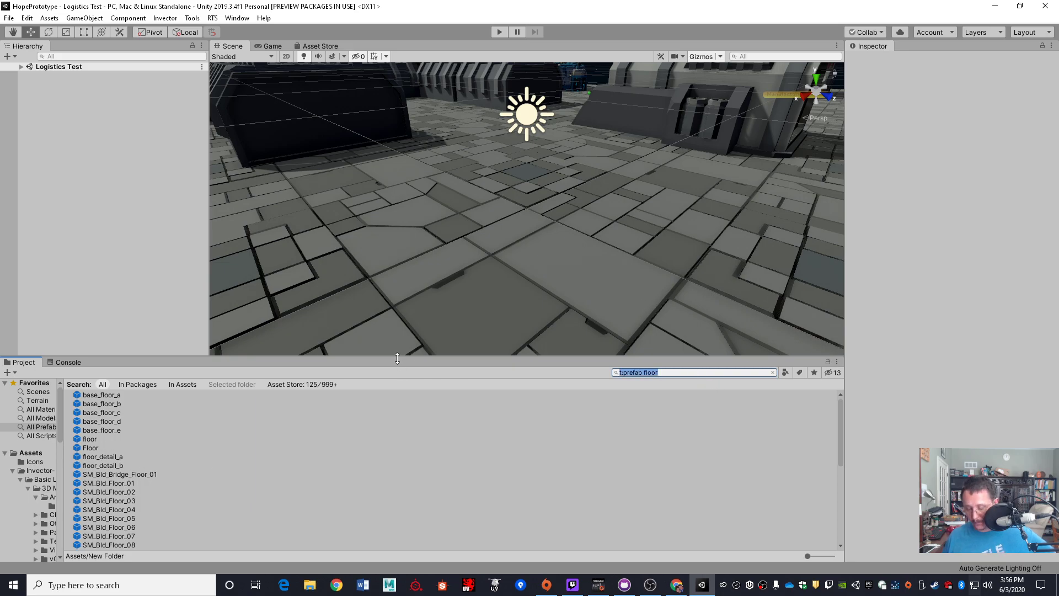
Step: Select the base_floor_a prefab, clear the search, and go back to the Assets root
left_click(653, 396)
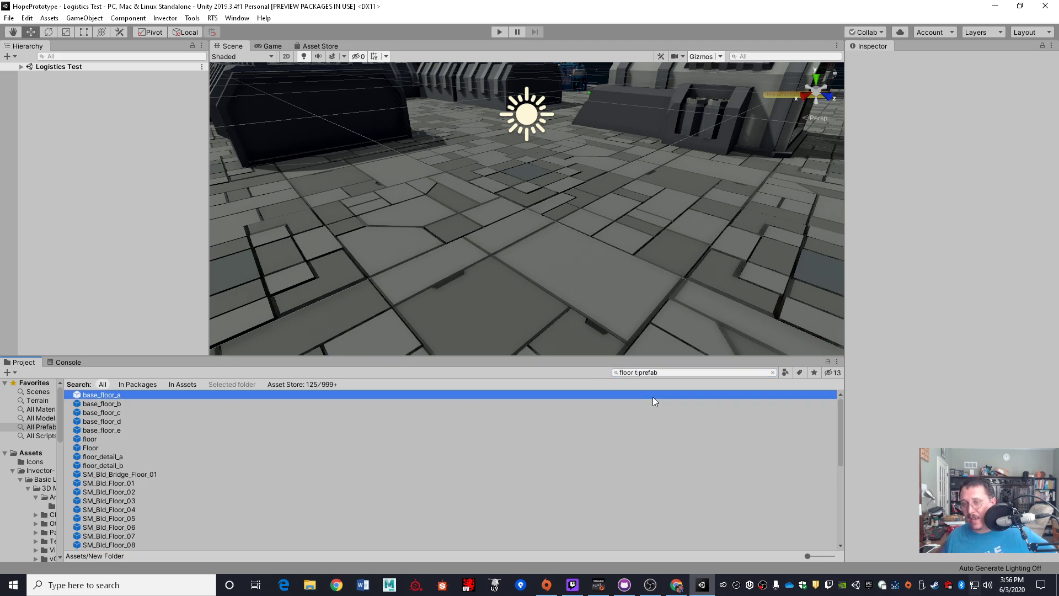
left_click(684, 371)
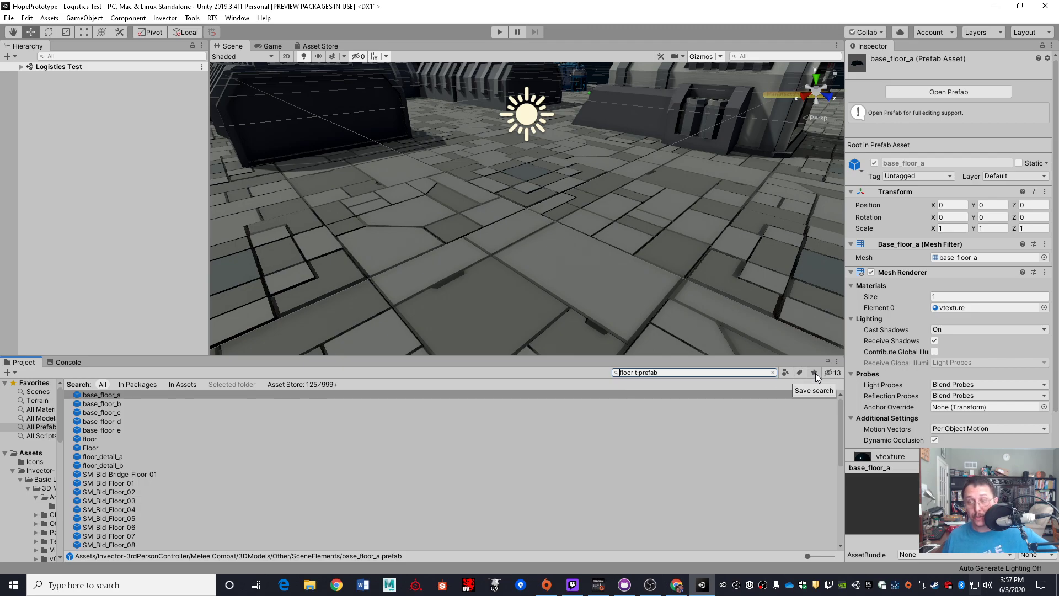
left_click(773, 373)
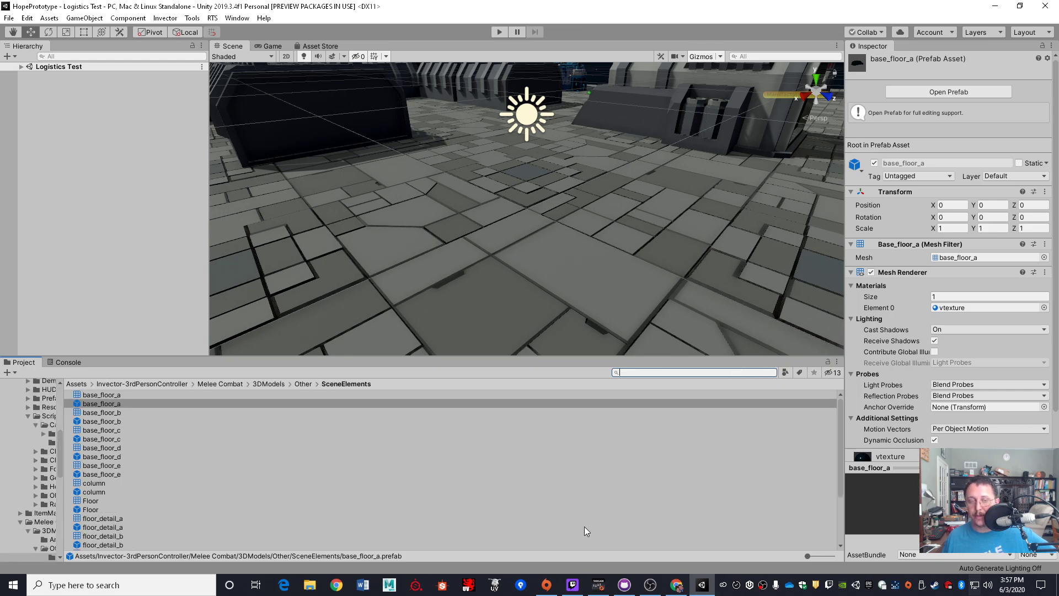
left_click(76, 383)
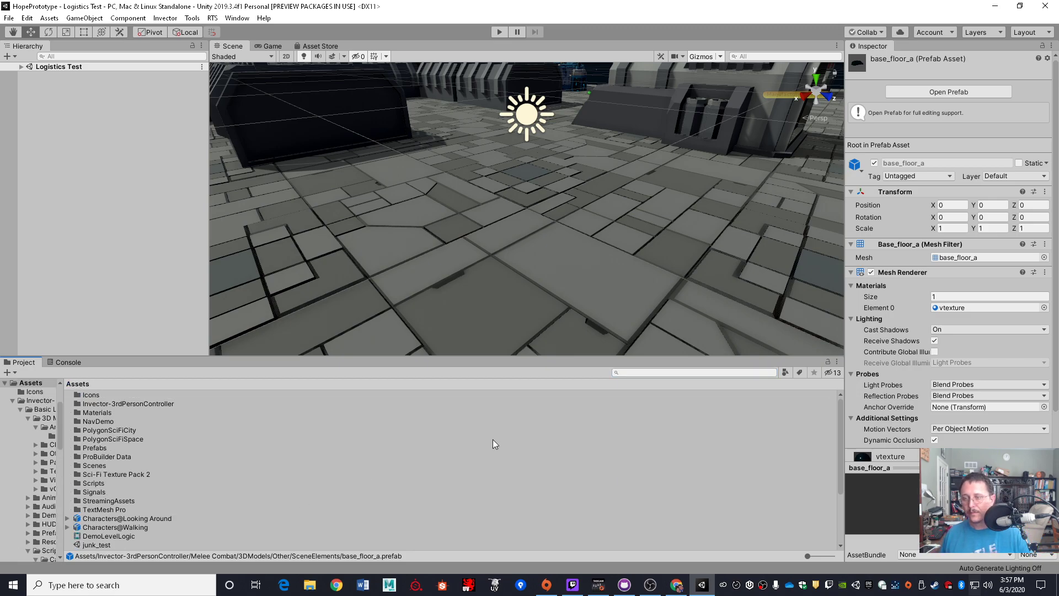
Step: Filter assets by the Architecture label, clear that filter, then browse the PolygonSciFiSpace folder
left_click(800, 373)
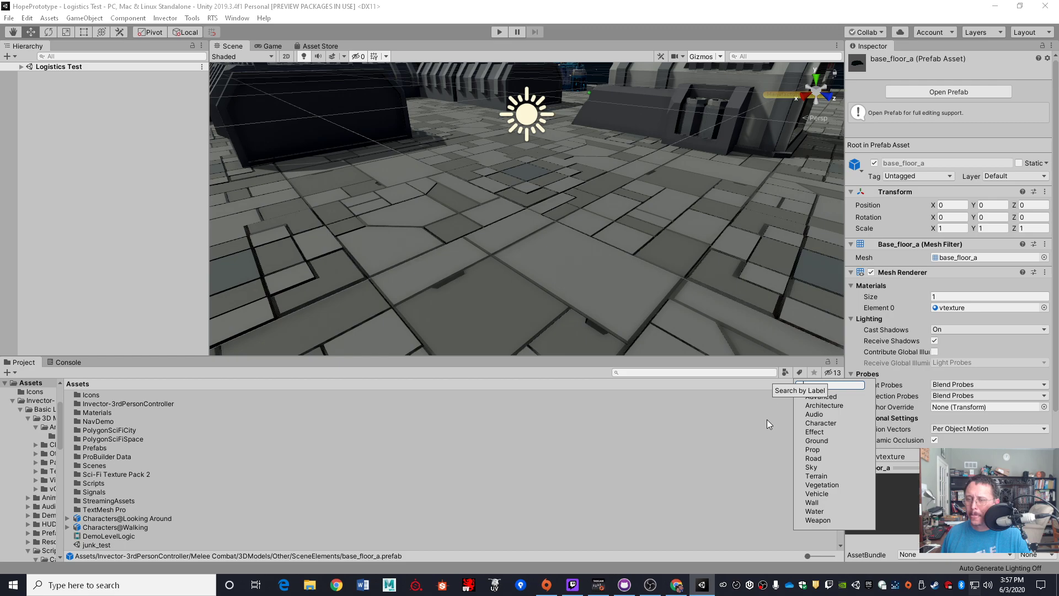
left_click(828, 407)
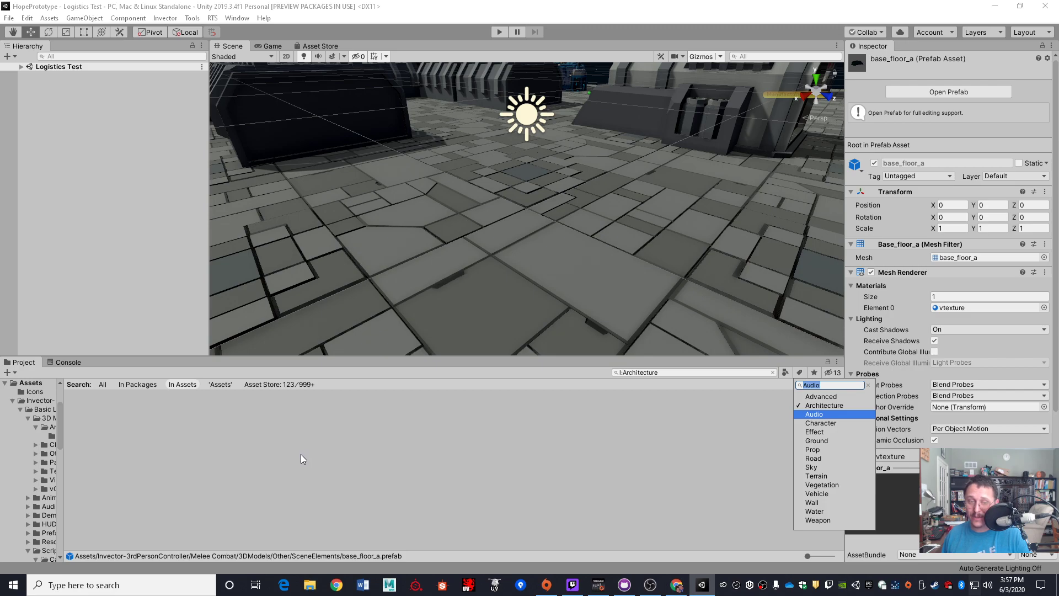
left_click(796, 406)
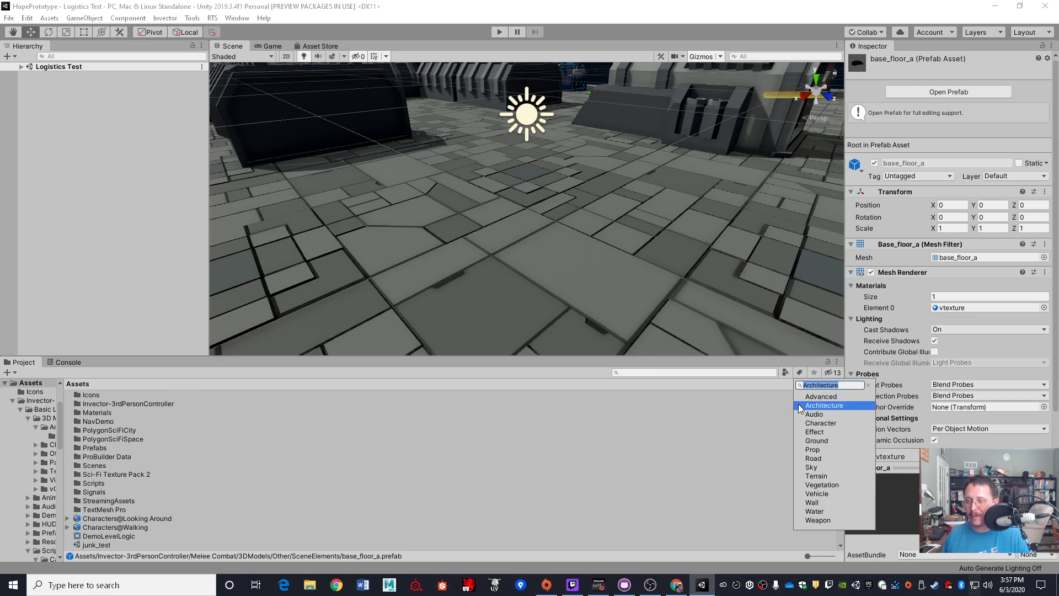
left_click(737, 439)
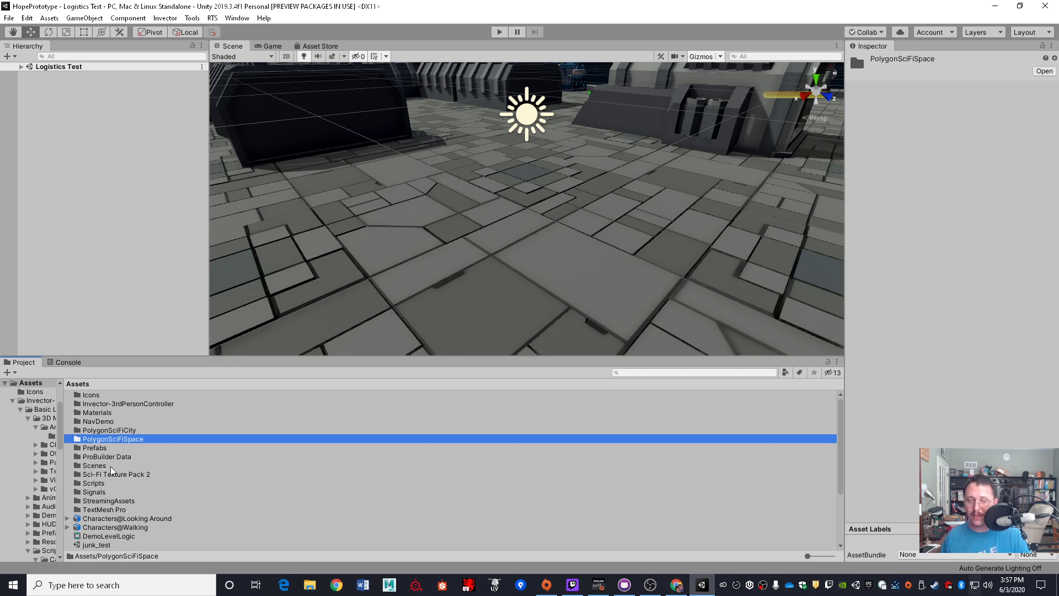
scroll(124, 521, "down", 3)
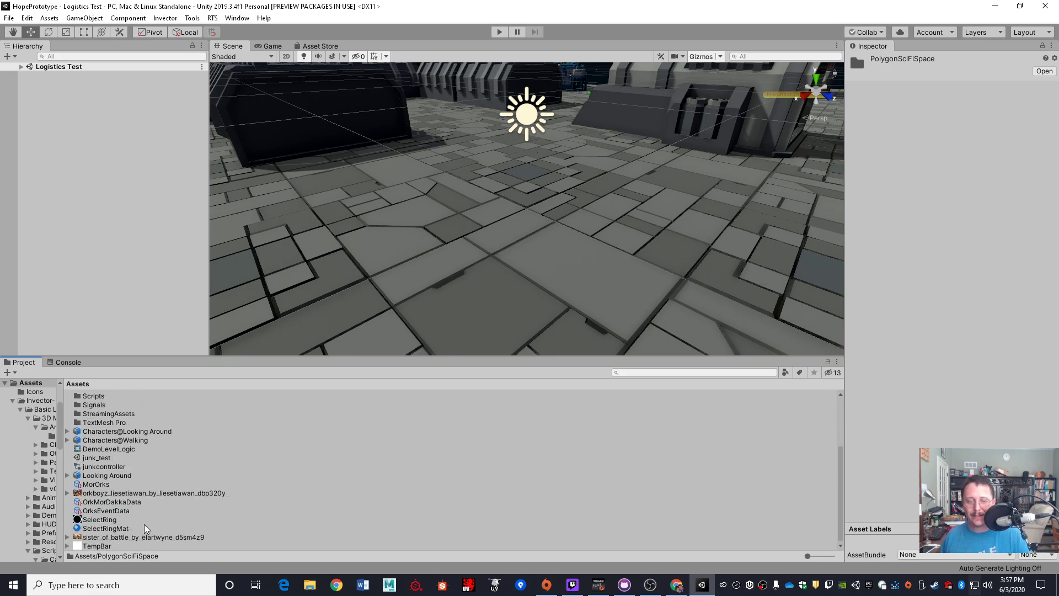
Step: Select the MorOrks asset and bring up its Asset Labels list in the Inspector
left_click(94, 518)
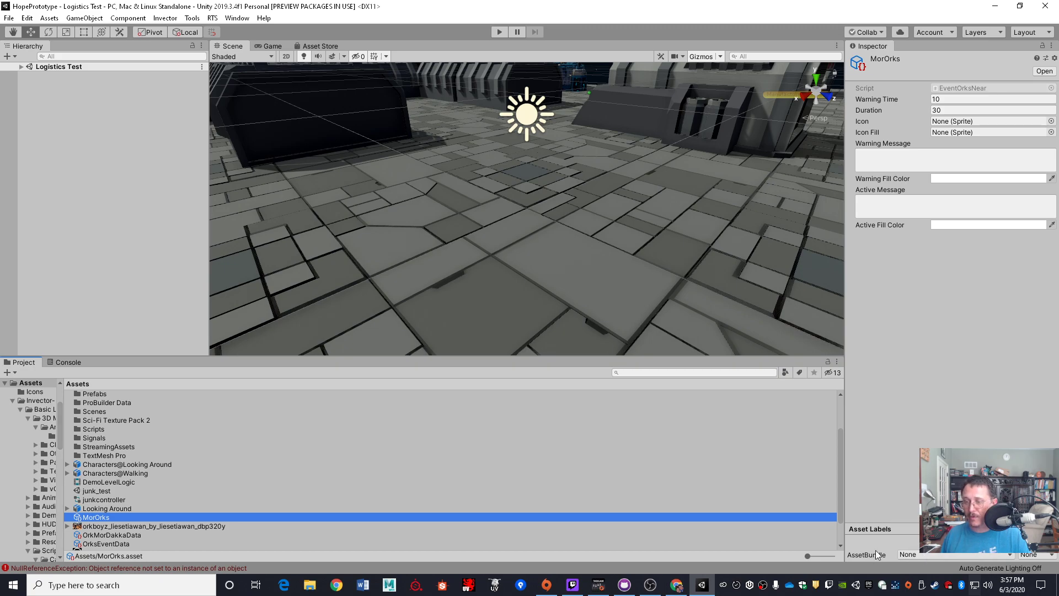
left_click(1048, 528)
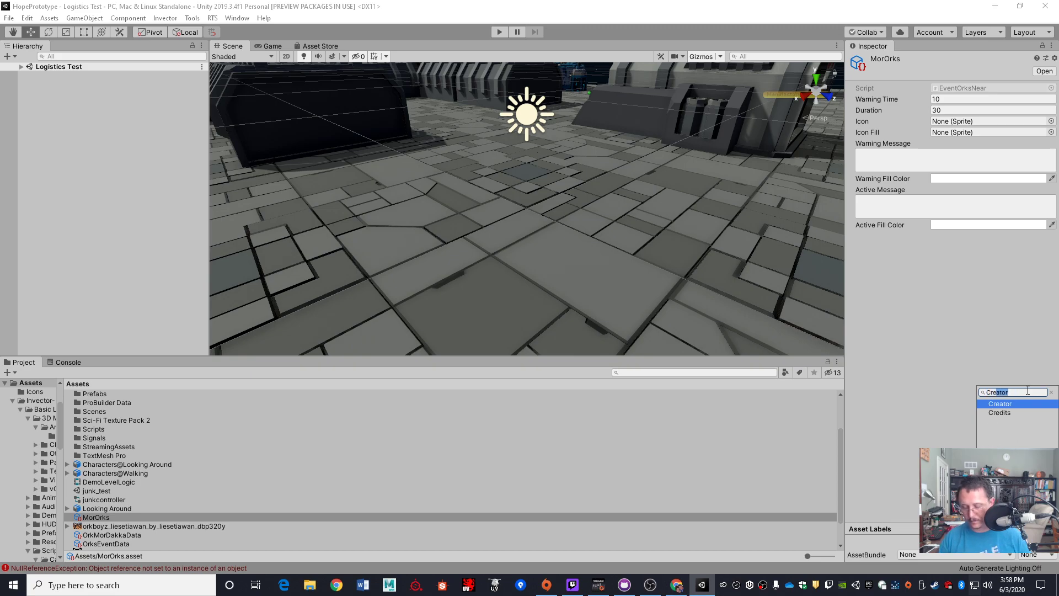
Step: Label MorOrks 'CreateMyOwn' and remove the stray Create and CreateMy labels
type("CreateMyOw")
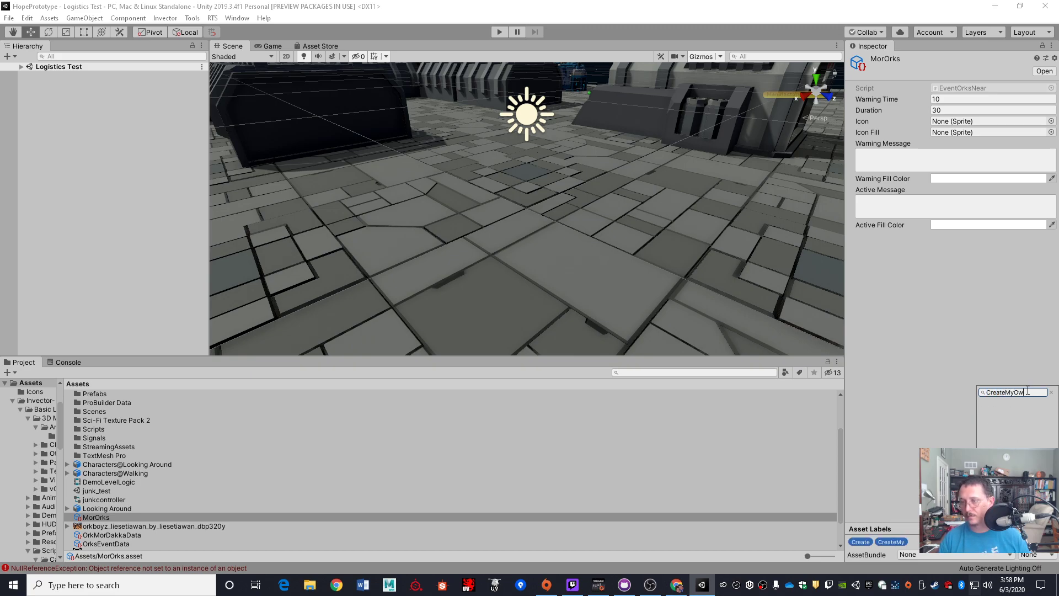
key("Return")
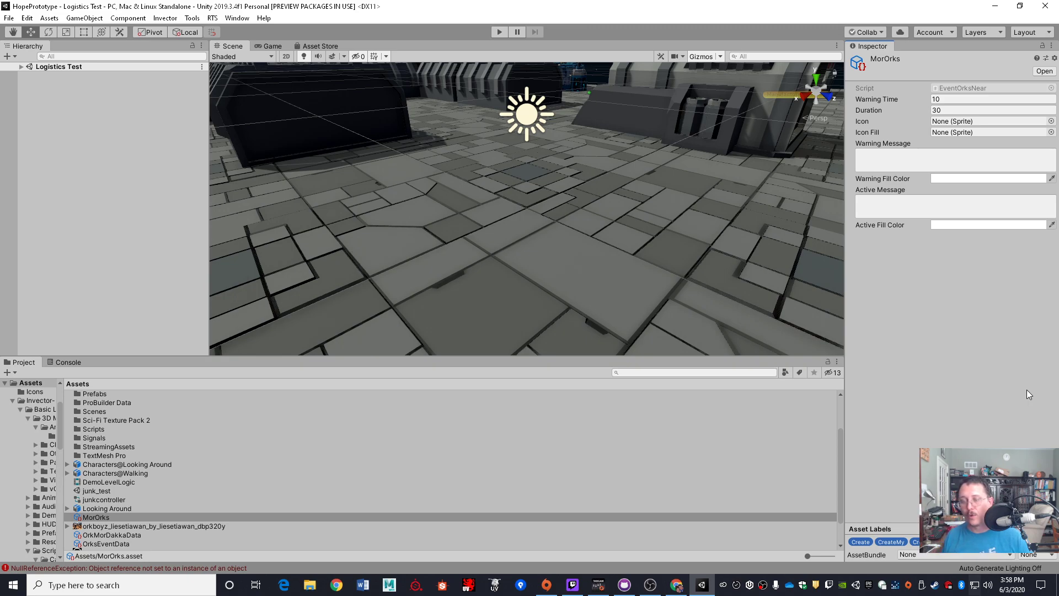
left_click(864, 546)
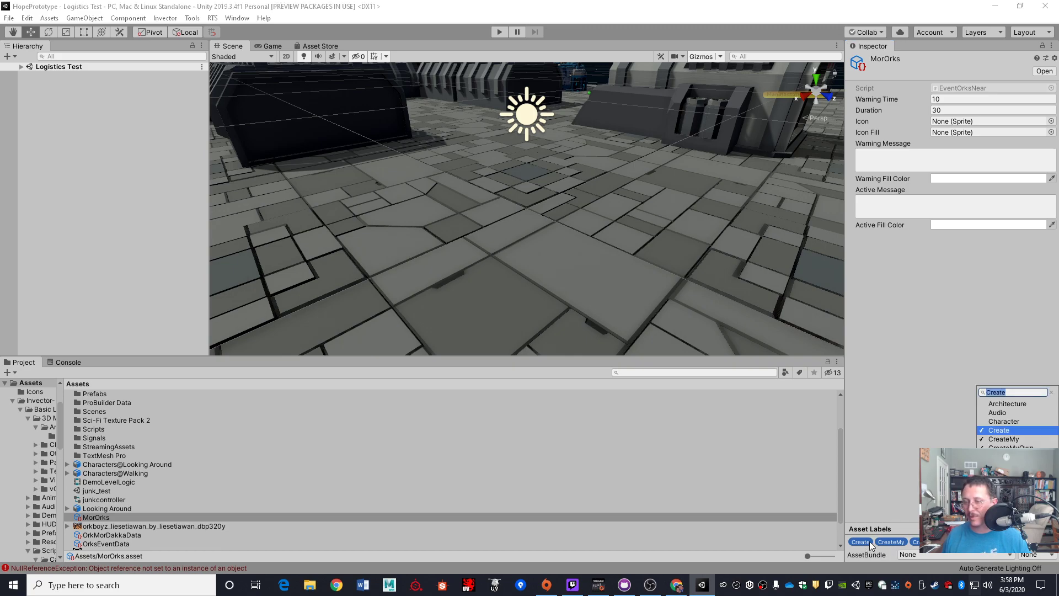
left_click(1000, 430)
left_click(1002, 439)
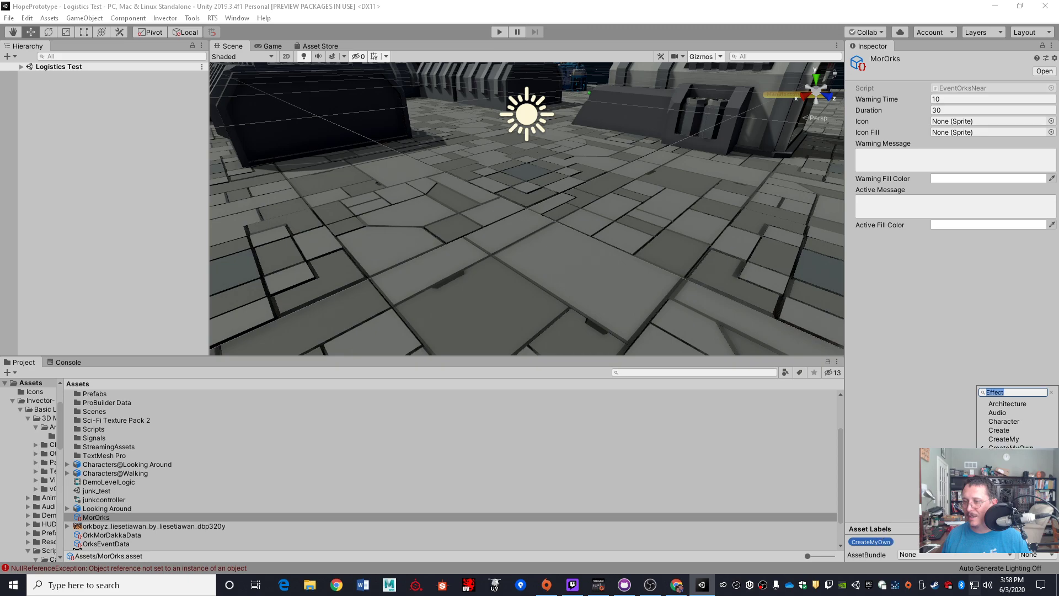
left_click(717, 513)
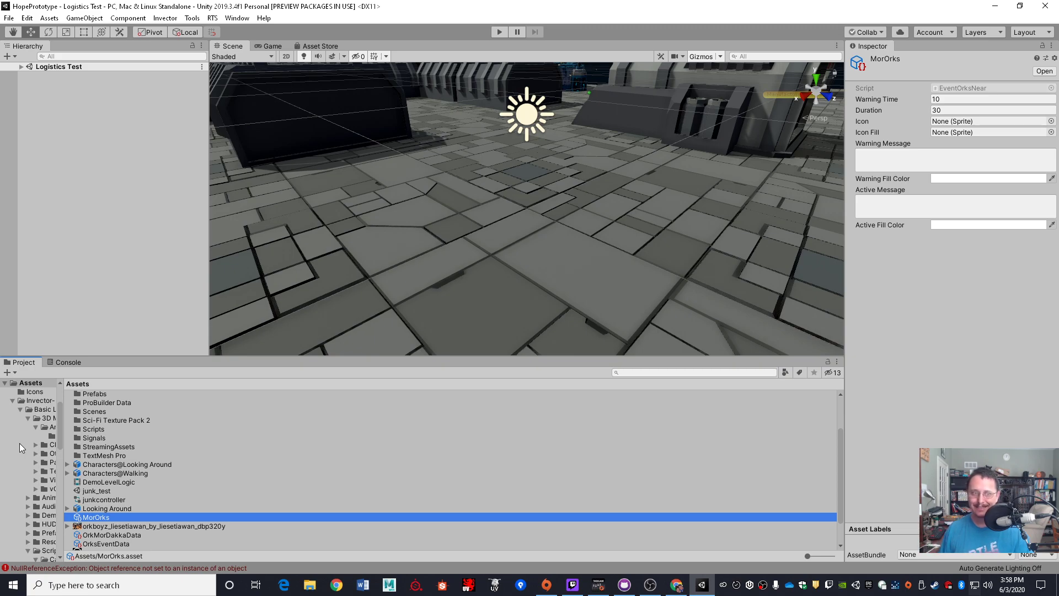
Step: Collapse Invector, list PolygonSciFiSpace's contents, and expand Logistics Test in the Hierarchy
left_click(13, 400)
left_click(33, 383)
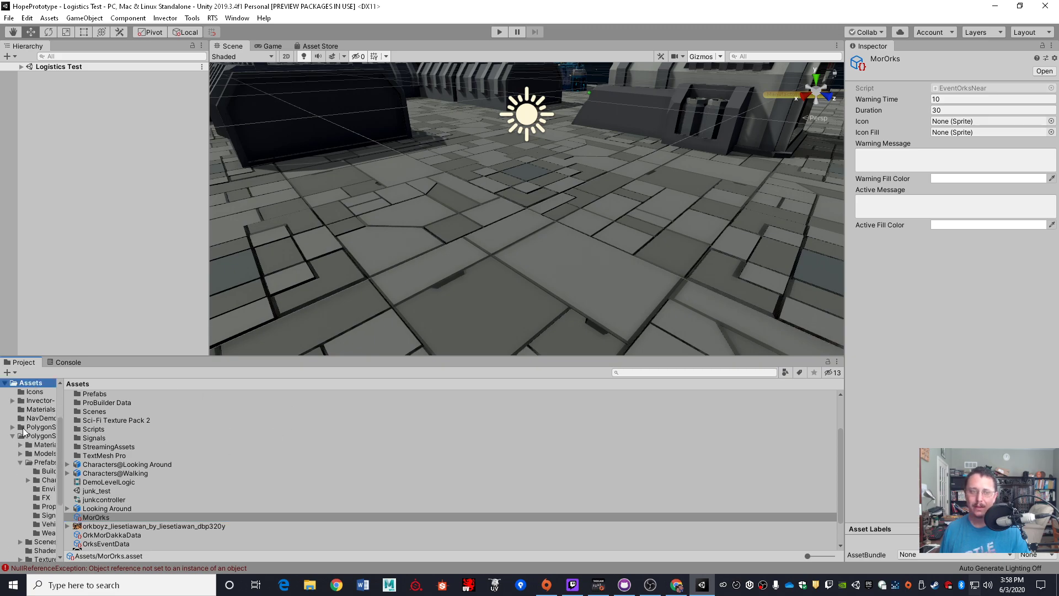
left_click(25, 435)
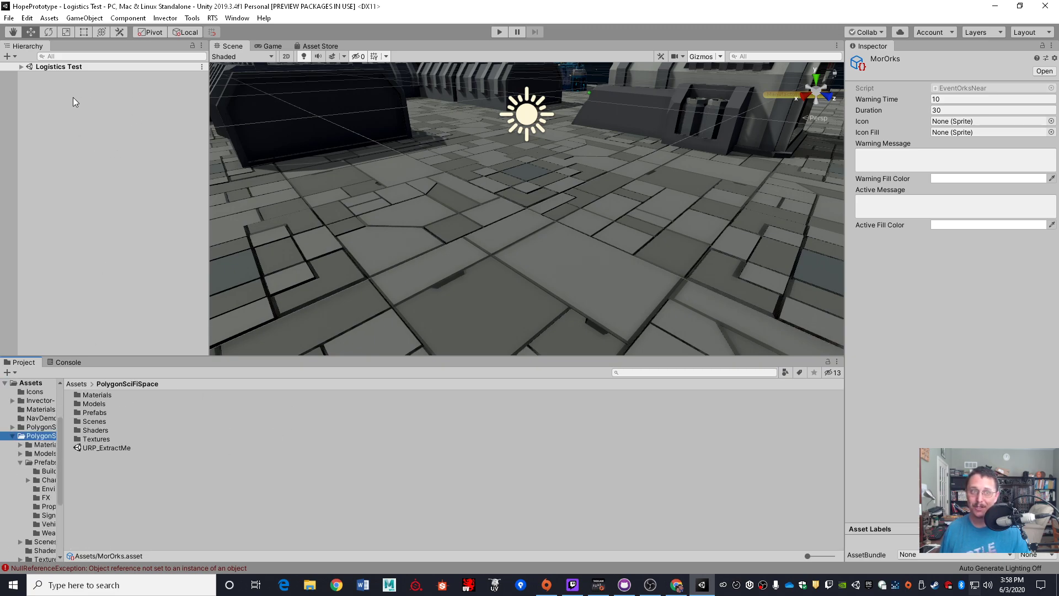
left_click(20, 67)
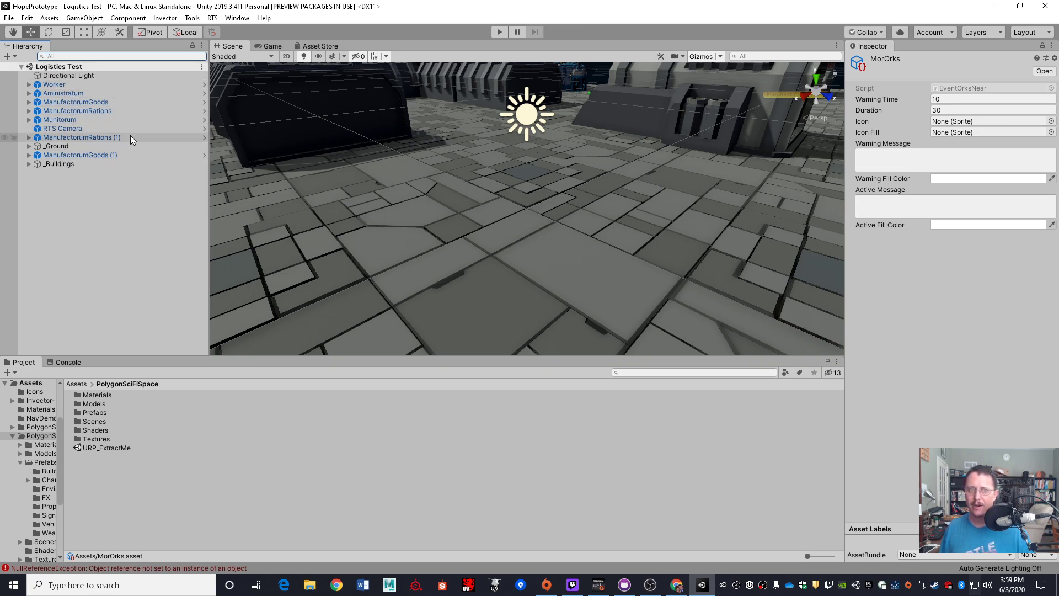
Step: Browse the _Ground tiles and _Buildings children, collapse _Ground, and fly the Scene camera out over the city
left_click(29, 146)
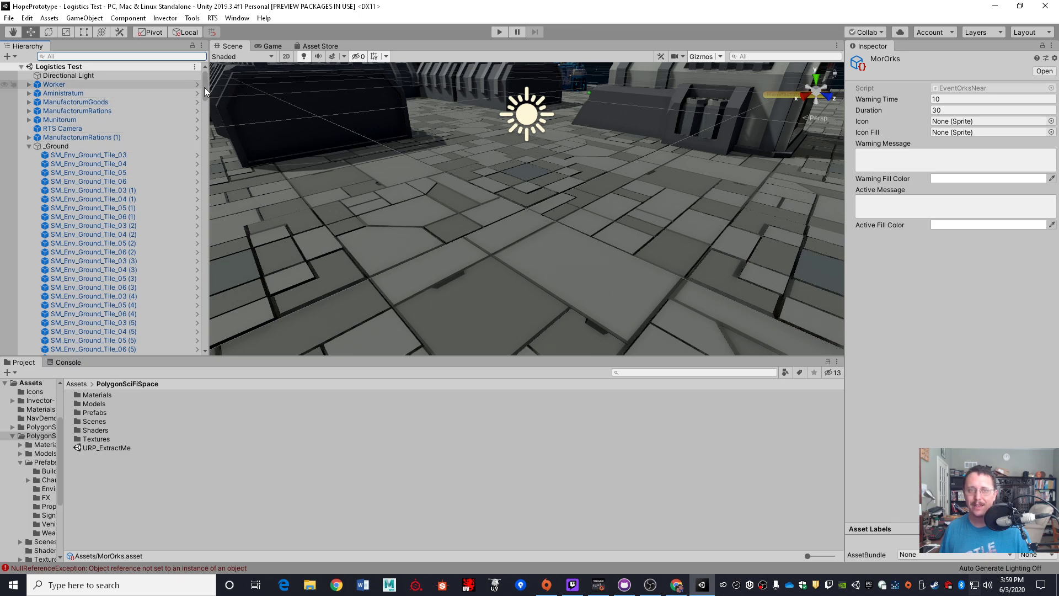
left_click_drag(204, 87, 180, 339)
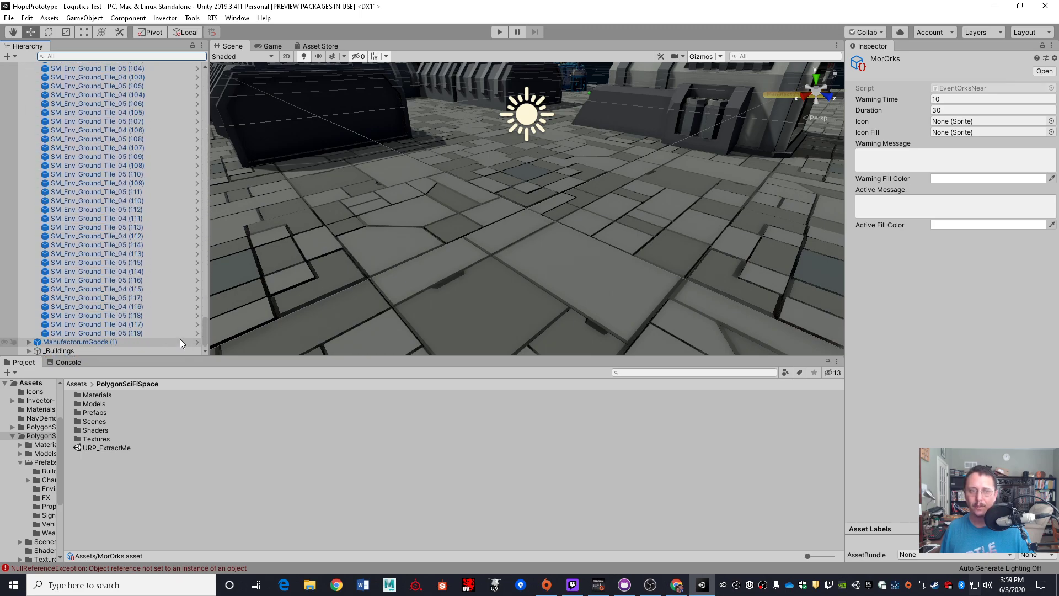
left_click(29, 351)
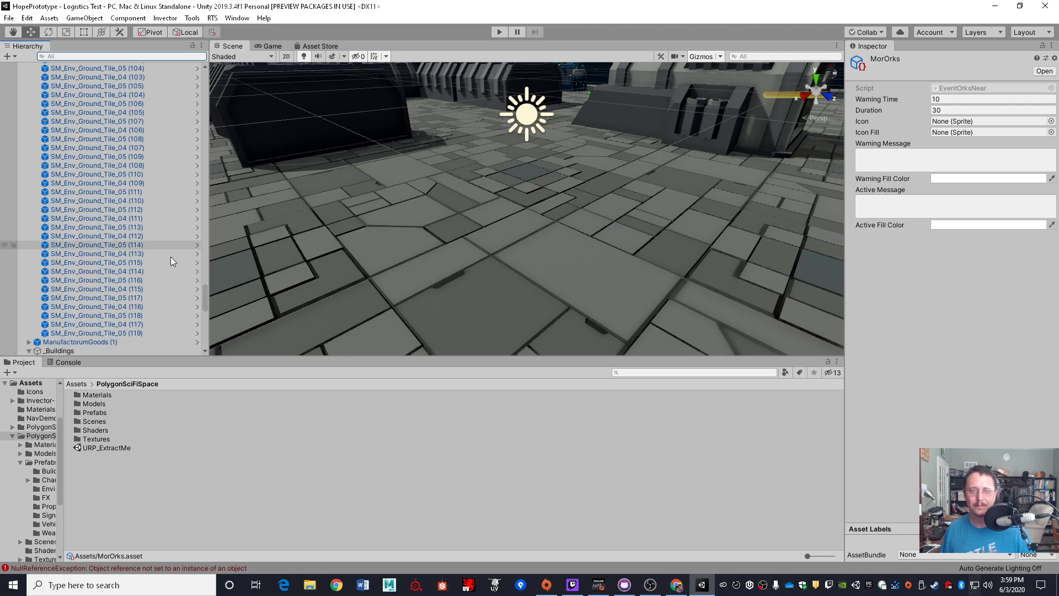
left_click_drag(202, 305, 211, 75)
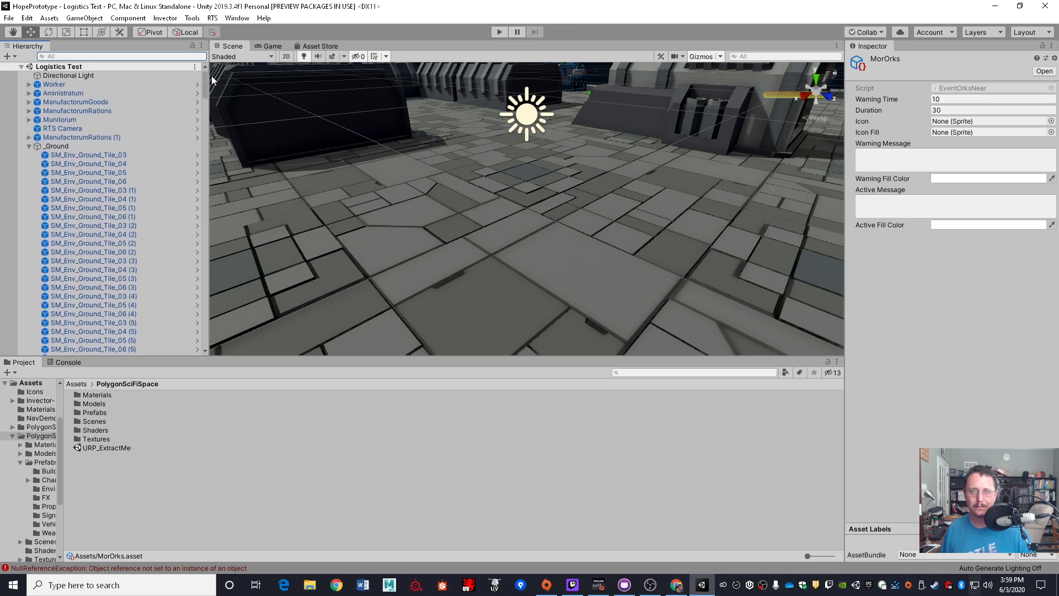
left_click(28, 146)
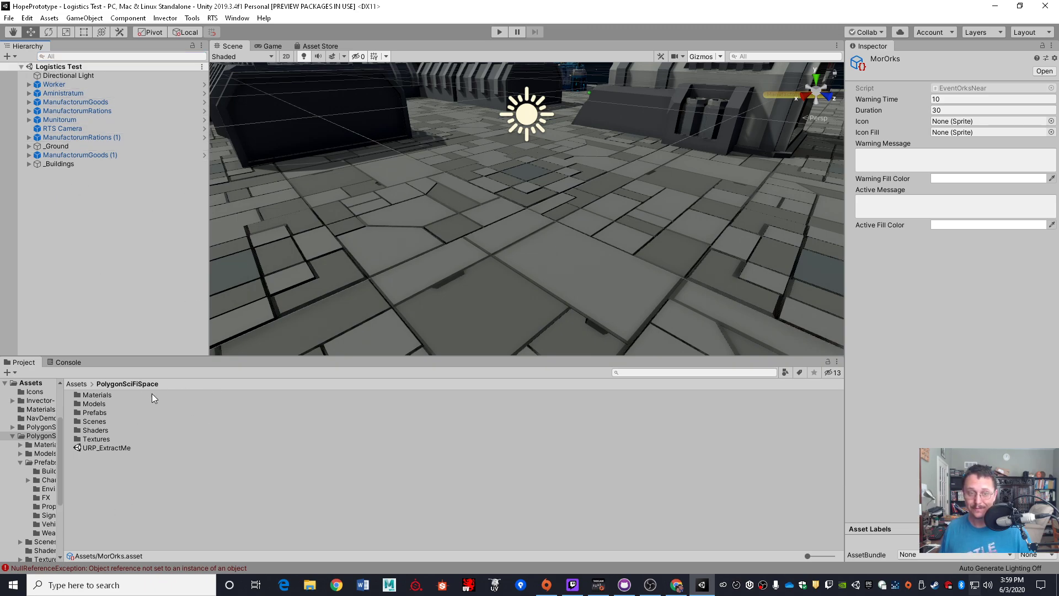
right_click_drag(561, 106, 850, 222)
key("w")
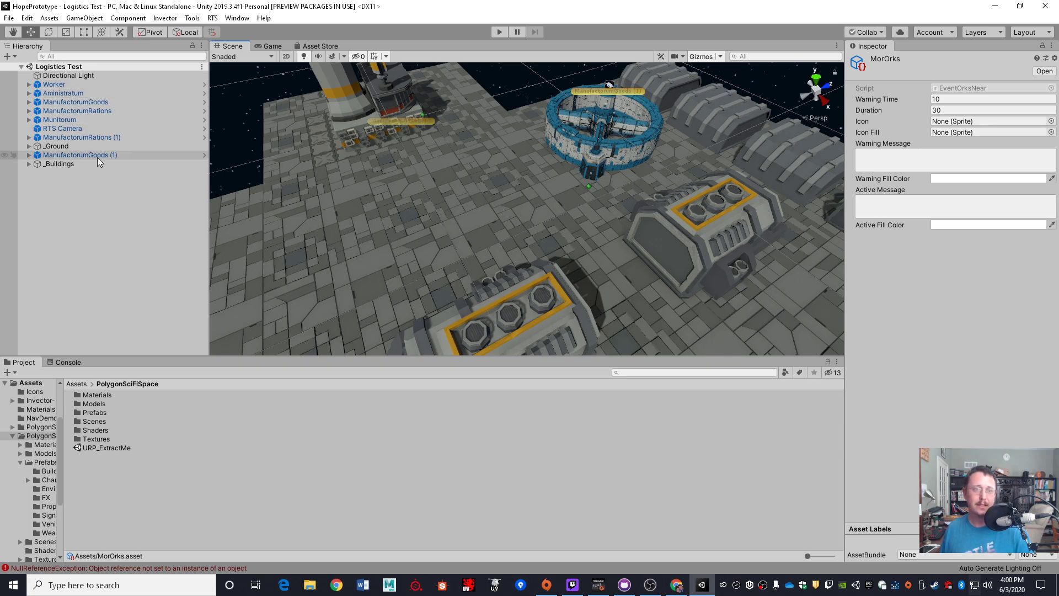
Step: Inspect Directional Light, Worker, both ManufactorumRations buildings and _Ground, then clear the selection
left_click(84, 75)
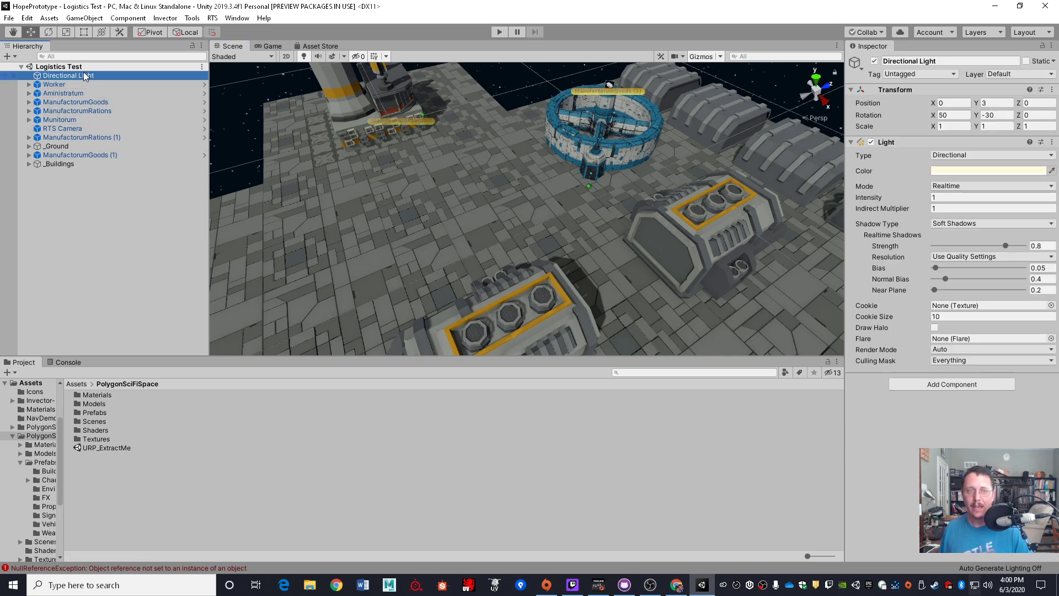
left_click(58, 85)
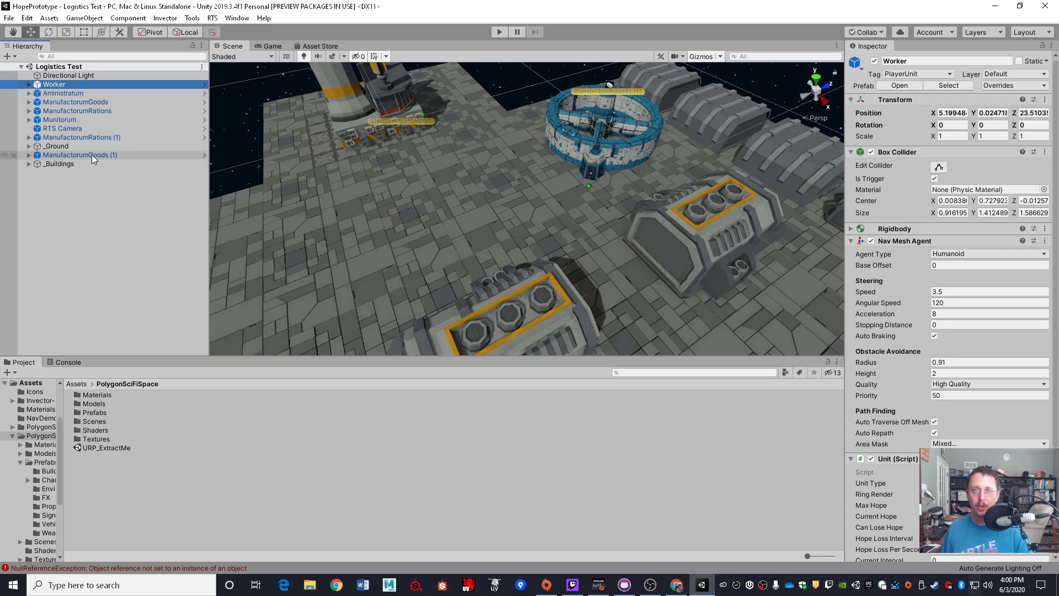
left_click(114, 137)
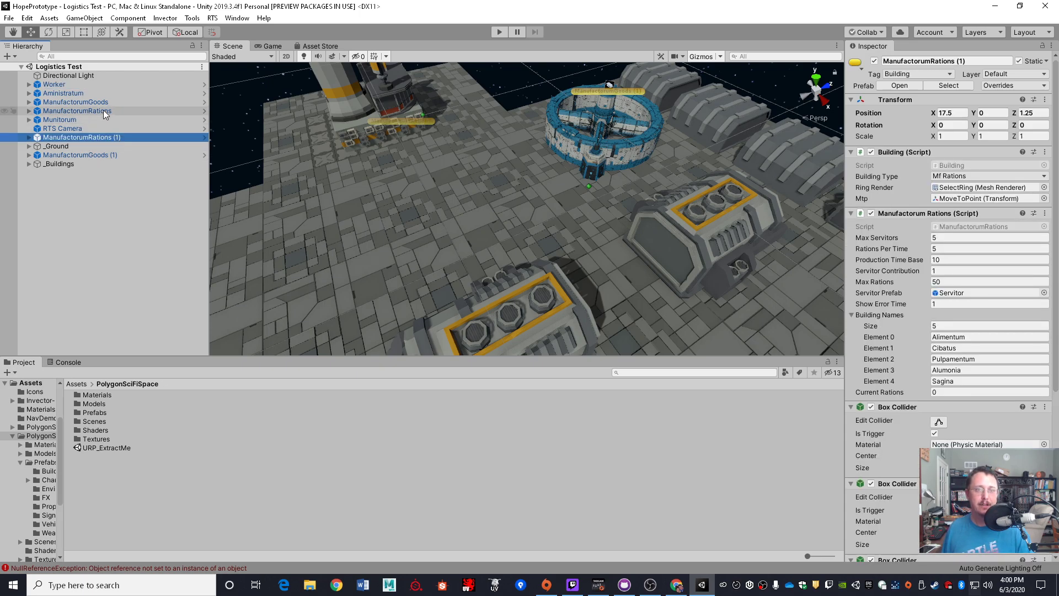
left_click(103, 111)
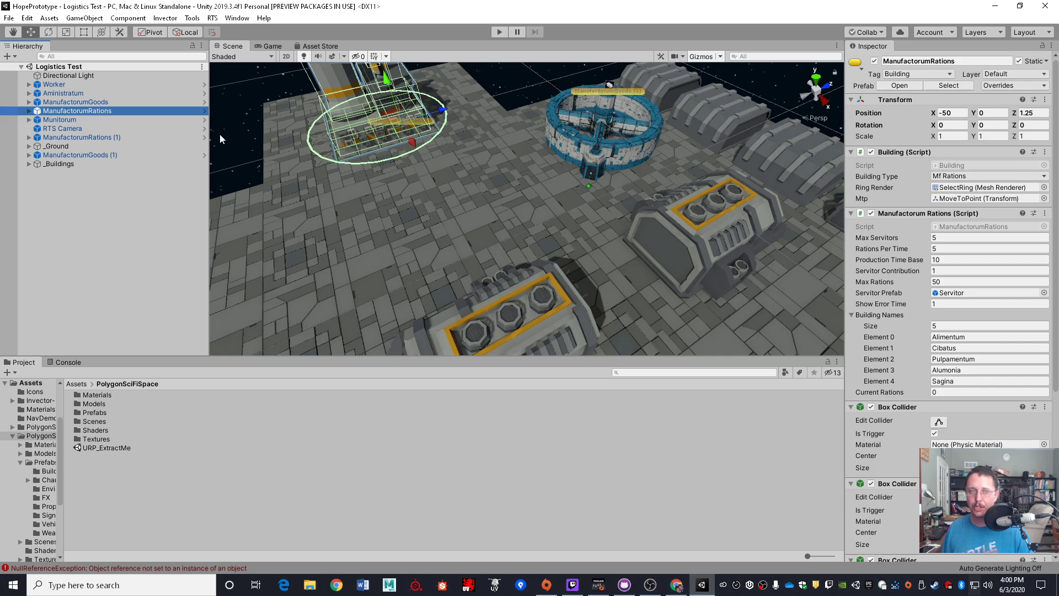
left_click(123, 137)
right_click_drag(365, 173, 308, 157)
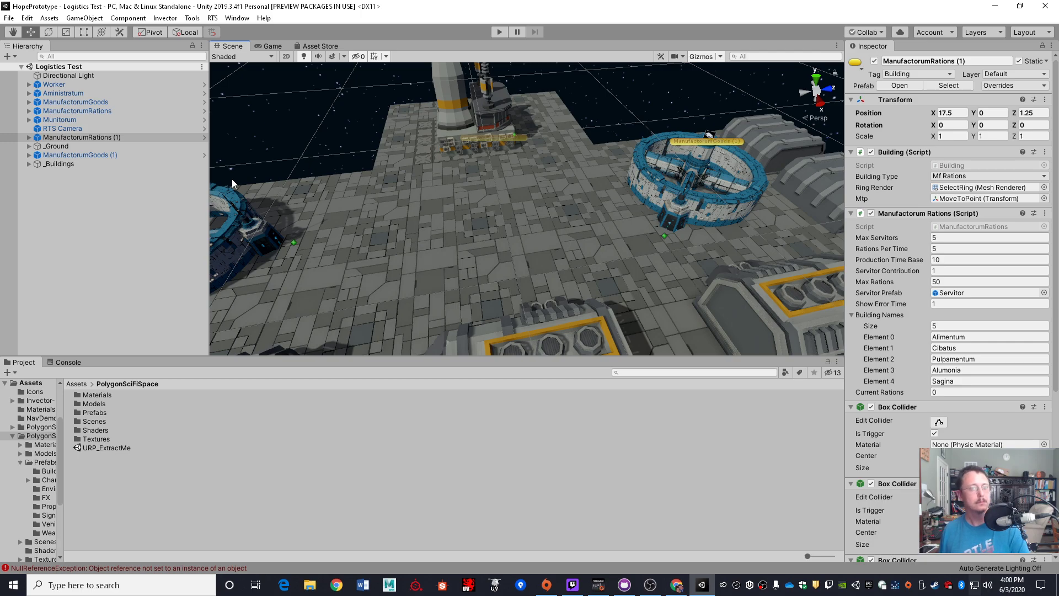
left_click(58, 146)
left_click(96, 236)
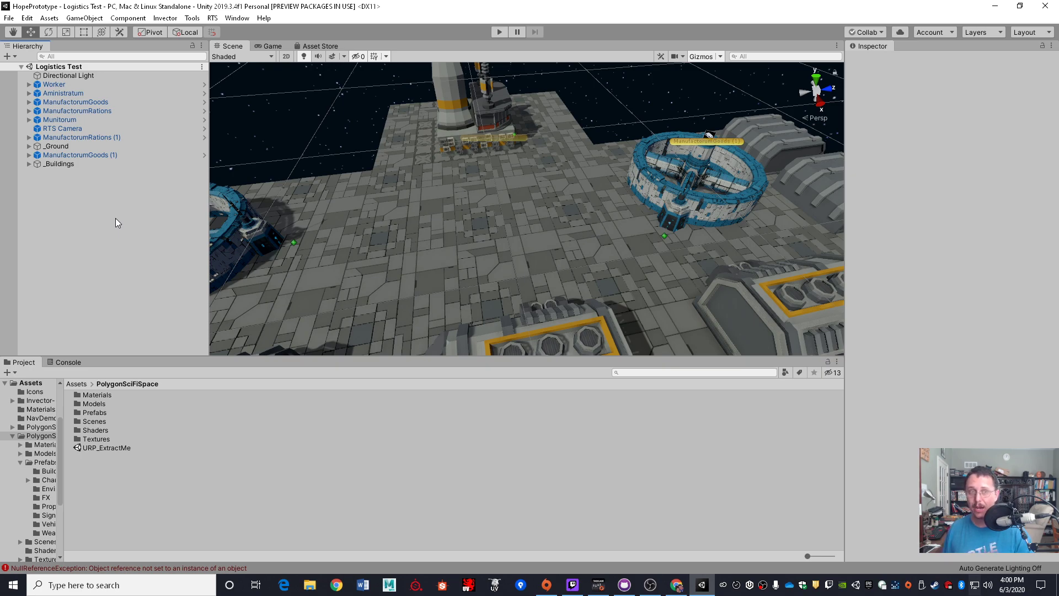
Step: Expand the Worker's bone chain from Root and Hips down to LowerLeg_R and inspect that bone
left_click(28, 84)
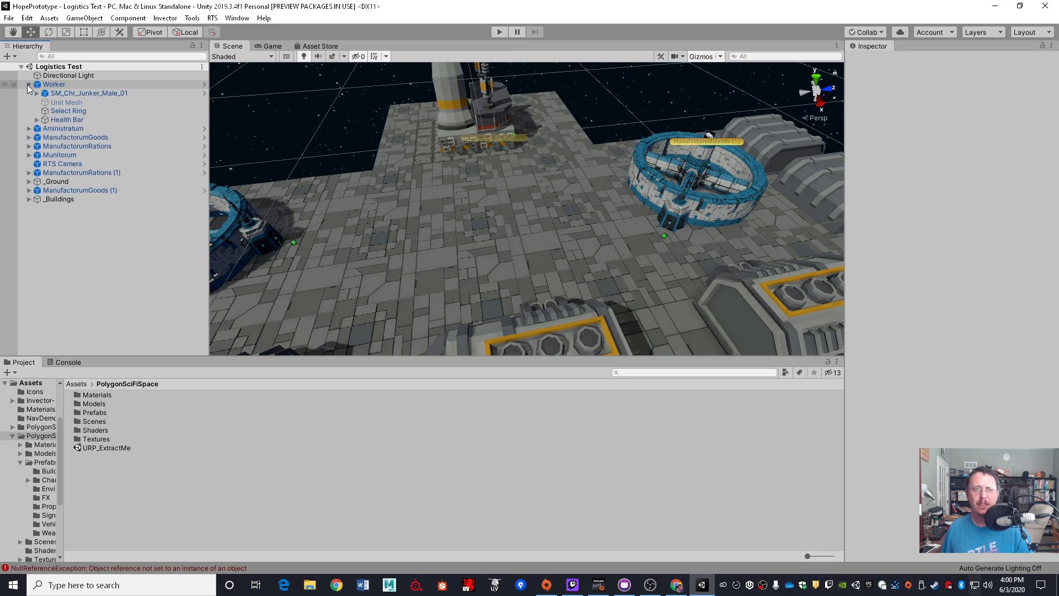
left_click(34, 92)
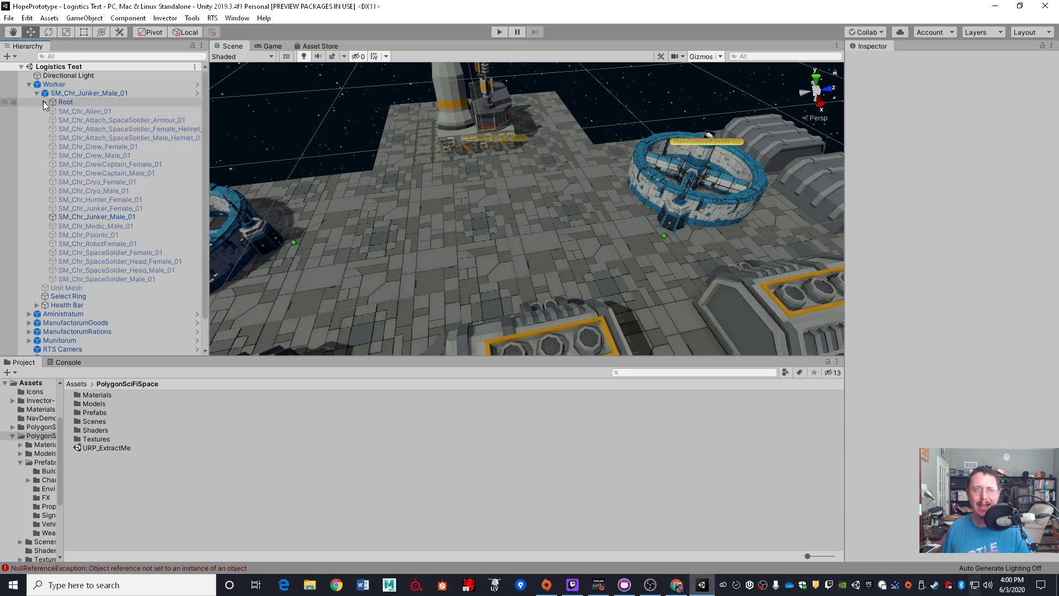
left_click(44, 102)
left_click(53, 111)
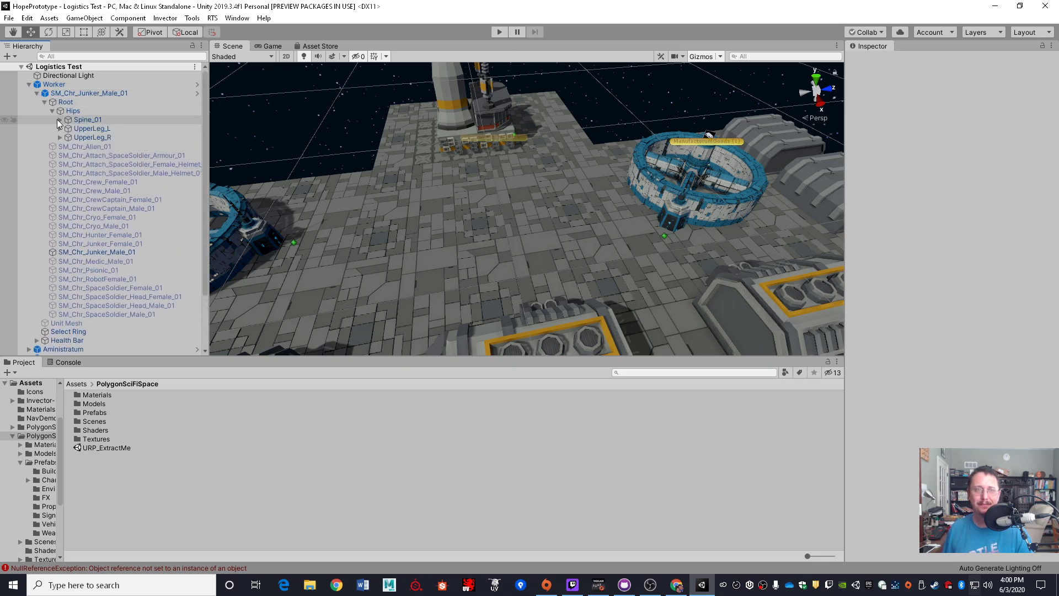
left_click(59, 119)
left_click(60, 137)
left_click(60, 155)
left_click(63, 163)
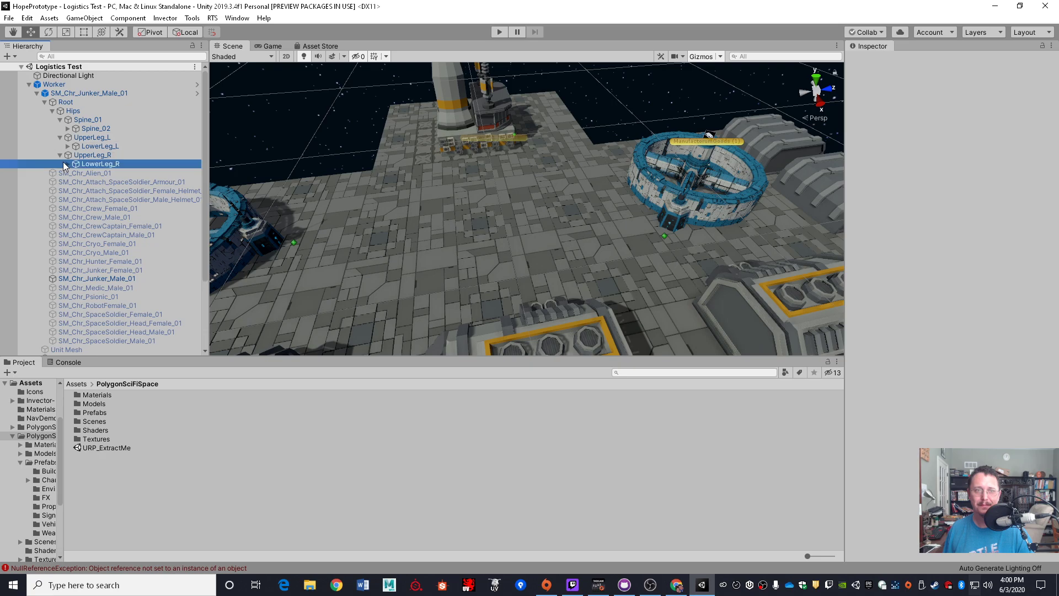
Step: Glance at the Create list, the Worker's actions list and the scene options without choosing anything
left_click(15, 57)
left_click(170, 110)
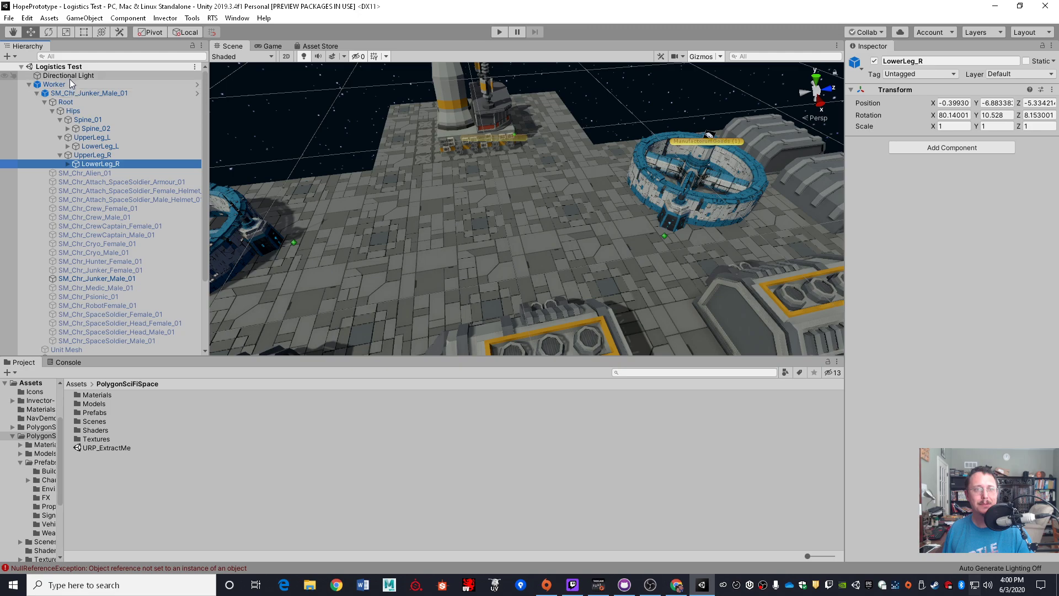
left_click(55, 84)
right_click(54, 87)
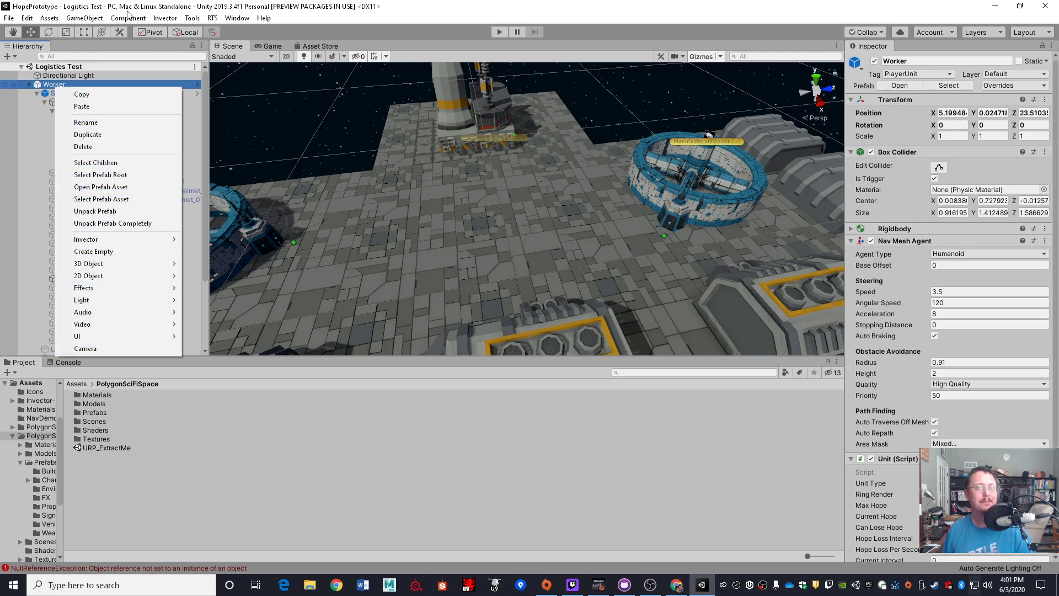
left_click(104, 5)
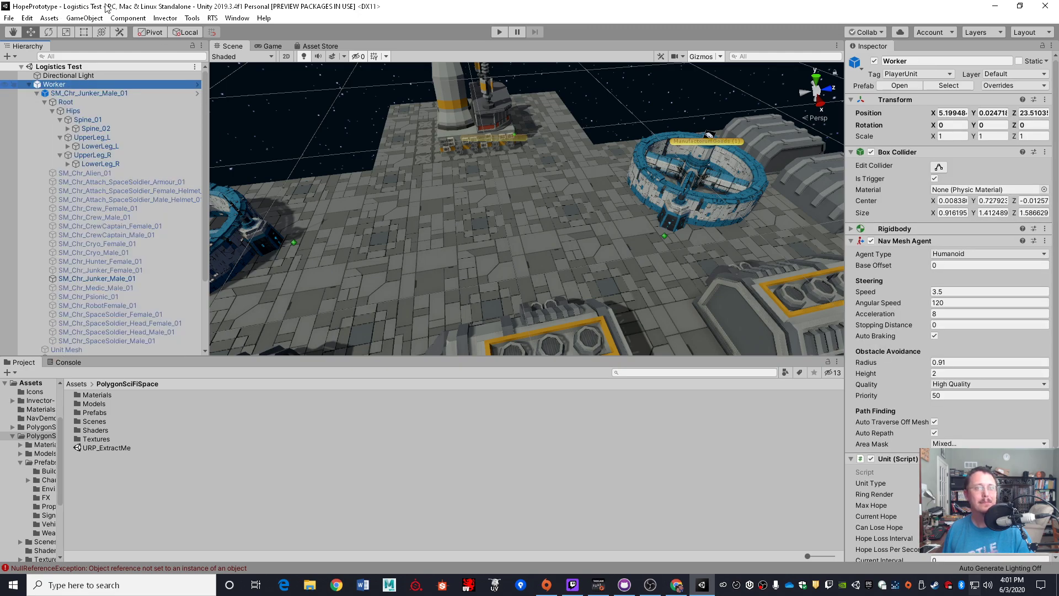
left_click(195, 68)
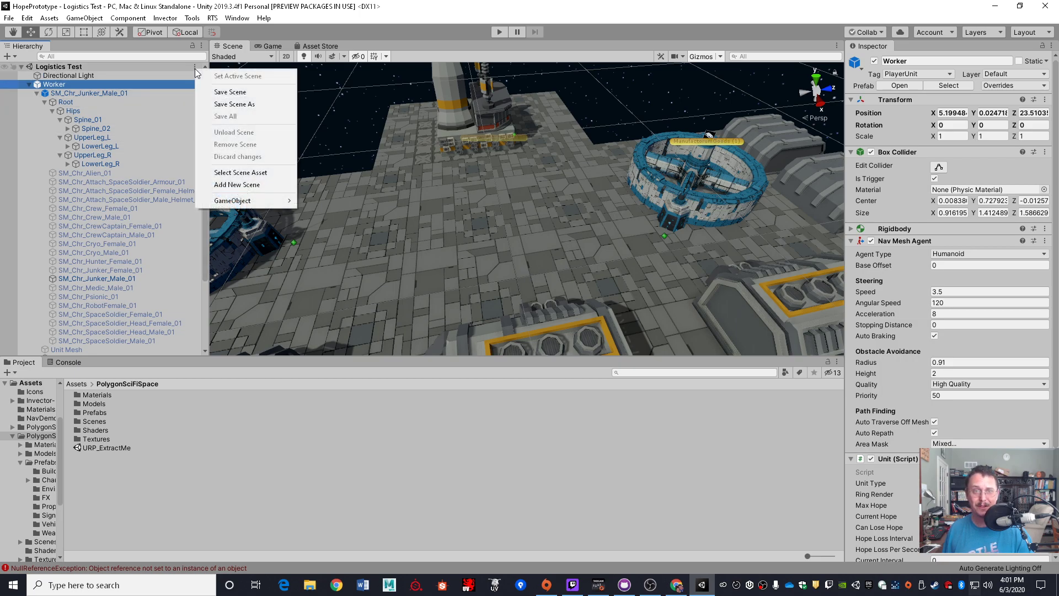
left_click(143, 185)
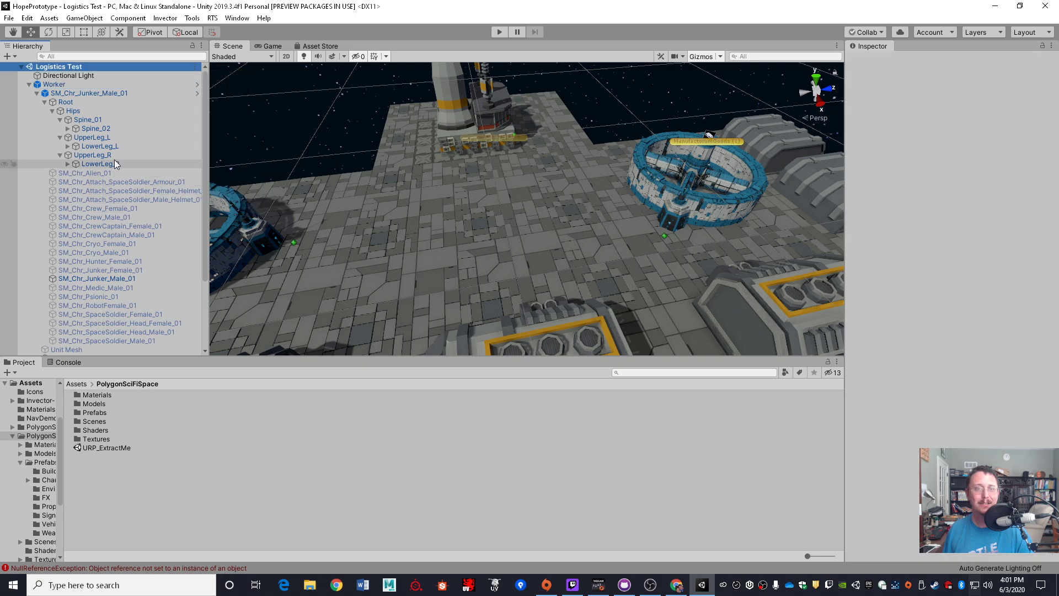
Step: Expand LowerLeg_R through Ankle_R and Ball_R to Toes_R, then review the Worker's components
left_click(67, 163)
left_click(74, 177)
left_click(75, 172)
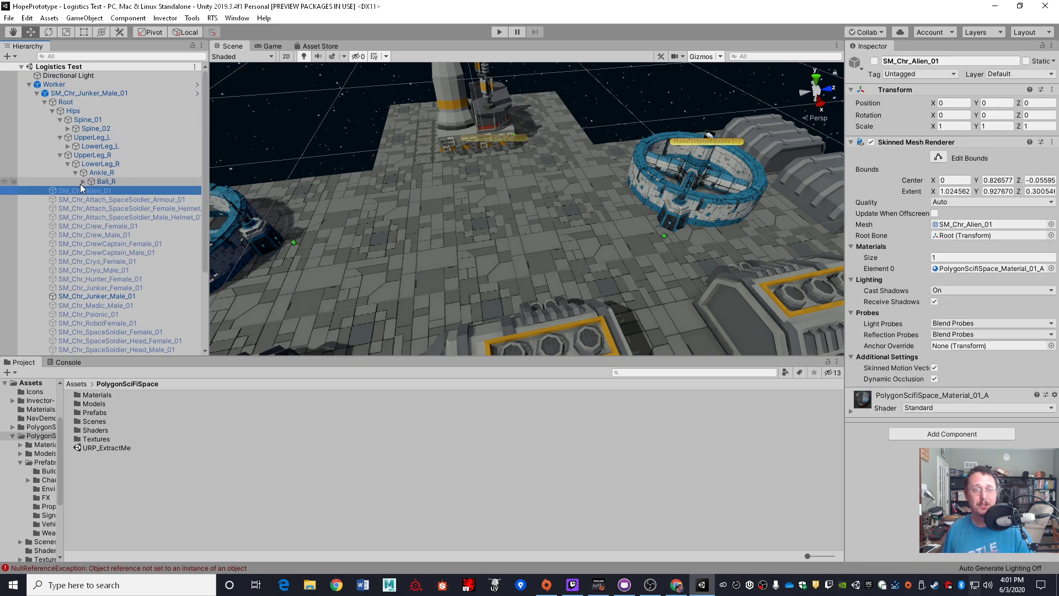
left_click(82, 182)
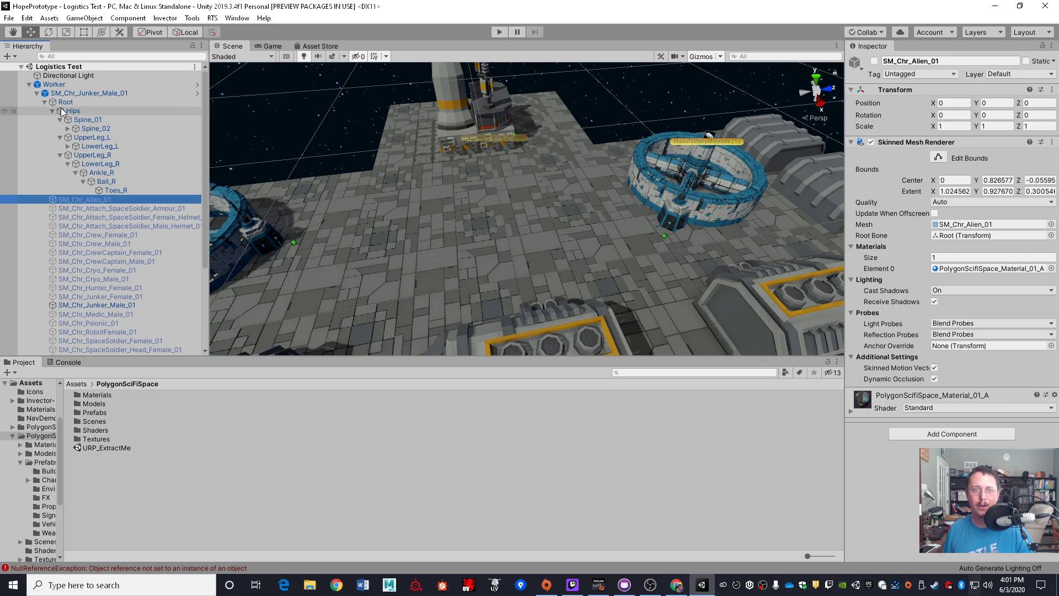
left_click(56, 86)
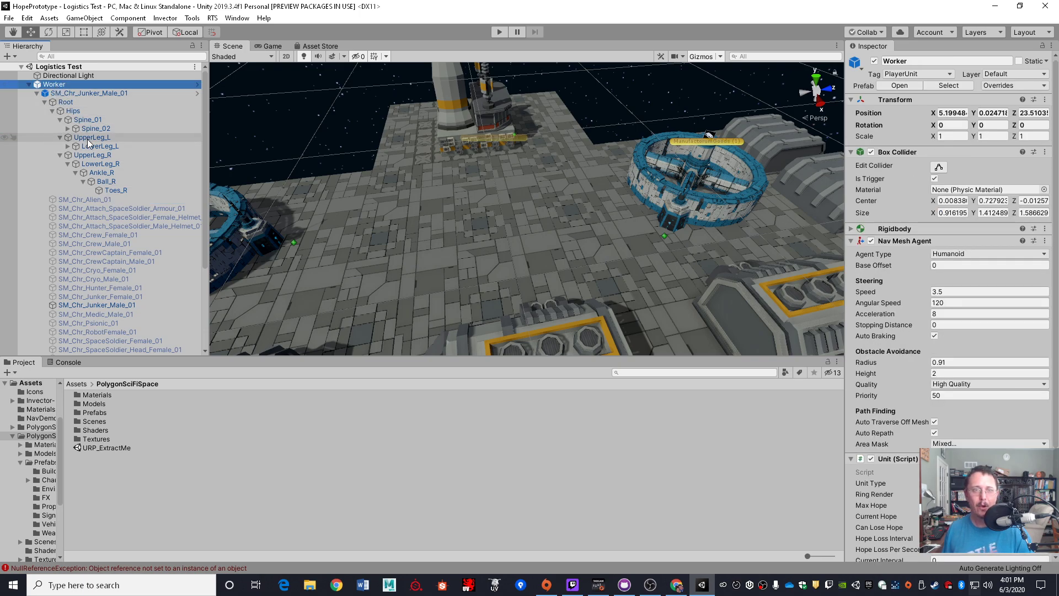
scroll(78, 204, "down", 3)
scroll(78, 204, "up", 3)
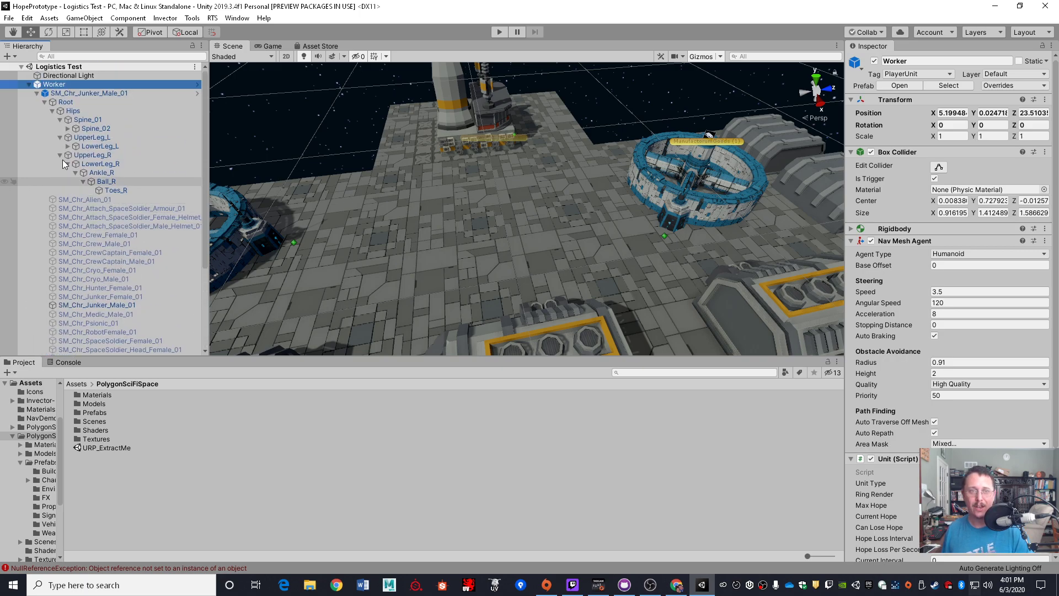
scroll(92, 183, "down", 3)
Step: Select _Ground and browse its tiles, the ManufactorumGoods (1) parts and the _Buildings children
left_click(55, 333)
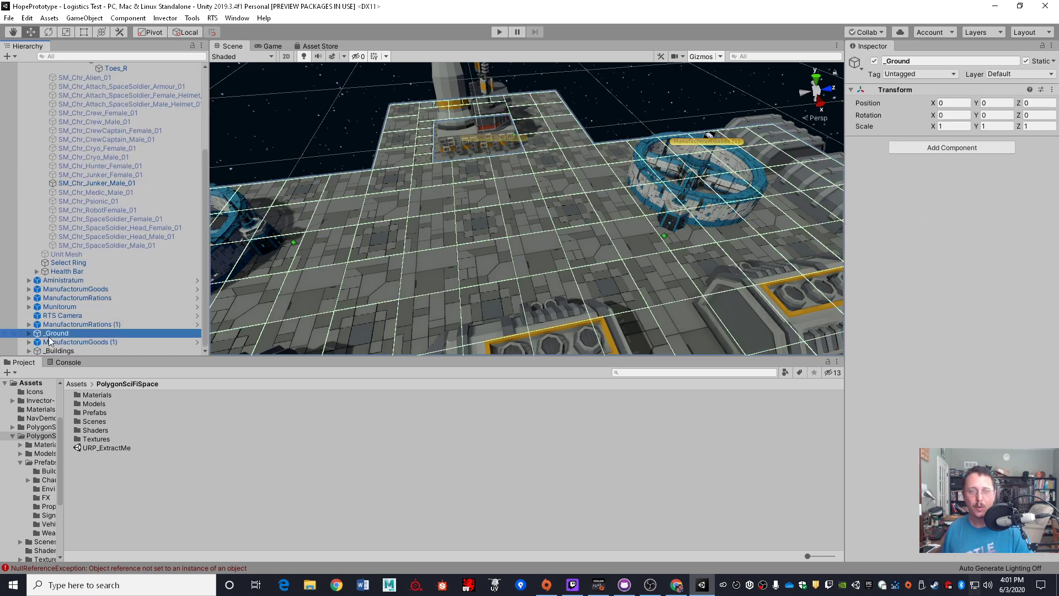
left_click(30, 334)
scroll(135, 247, "down", 20)
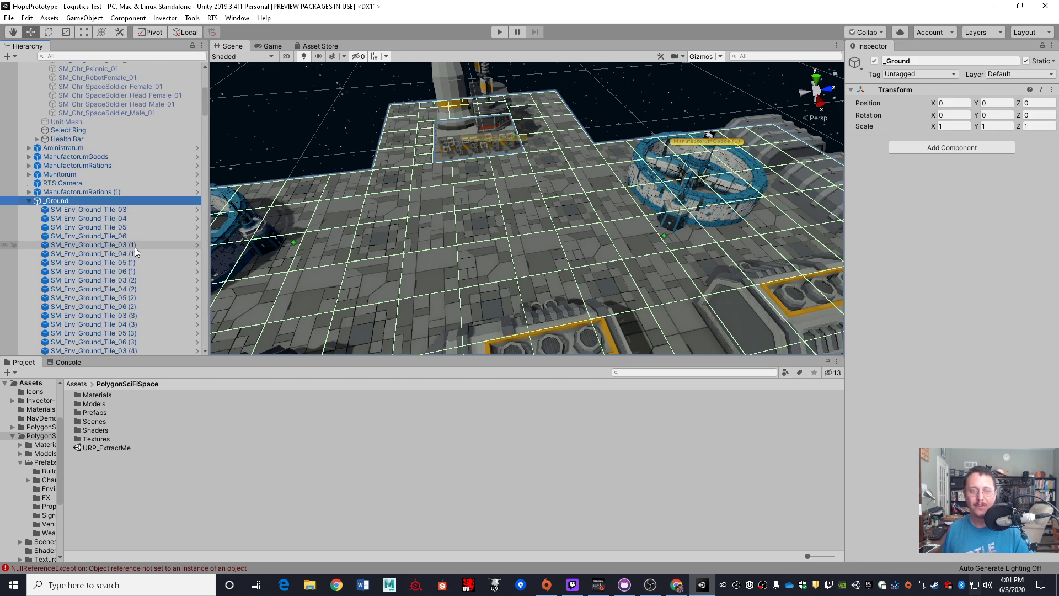
scroll(65, 286, "down", 15)
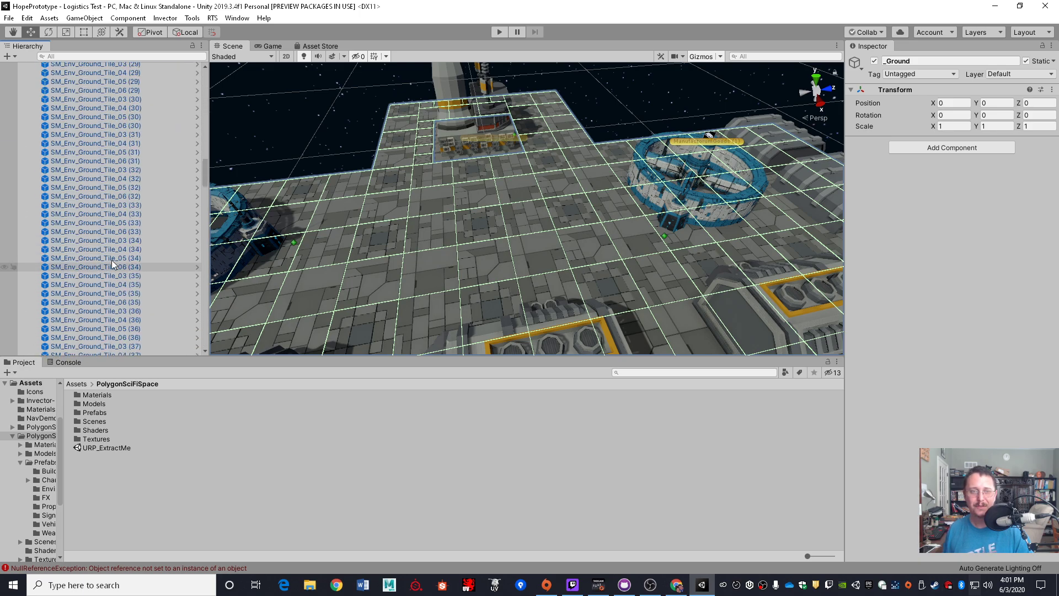
left_click_drag(206, 171, 180, 353)
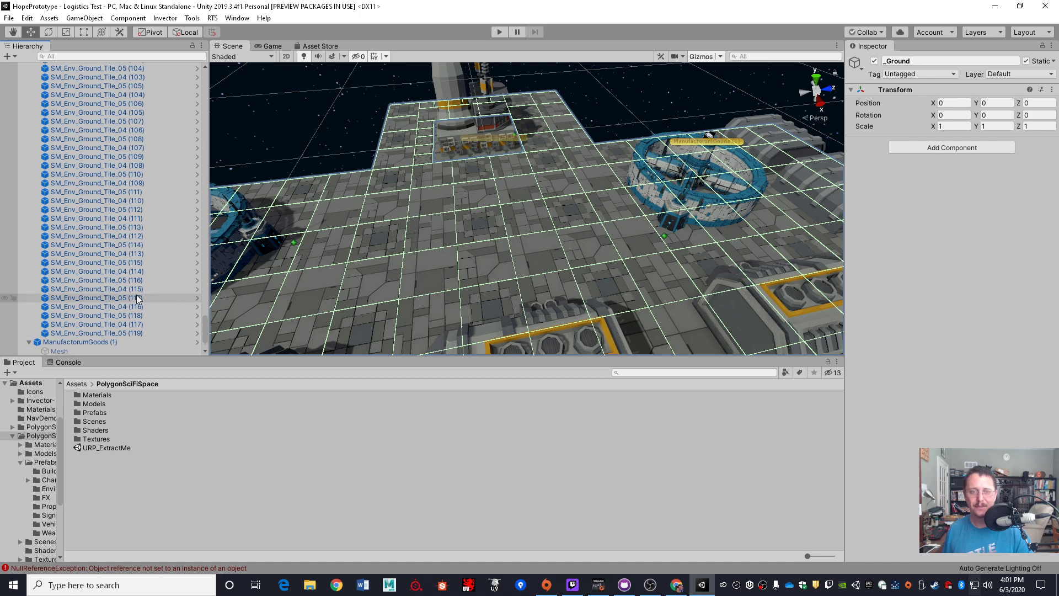
left_click(30, 342)
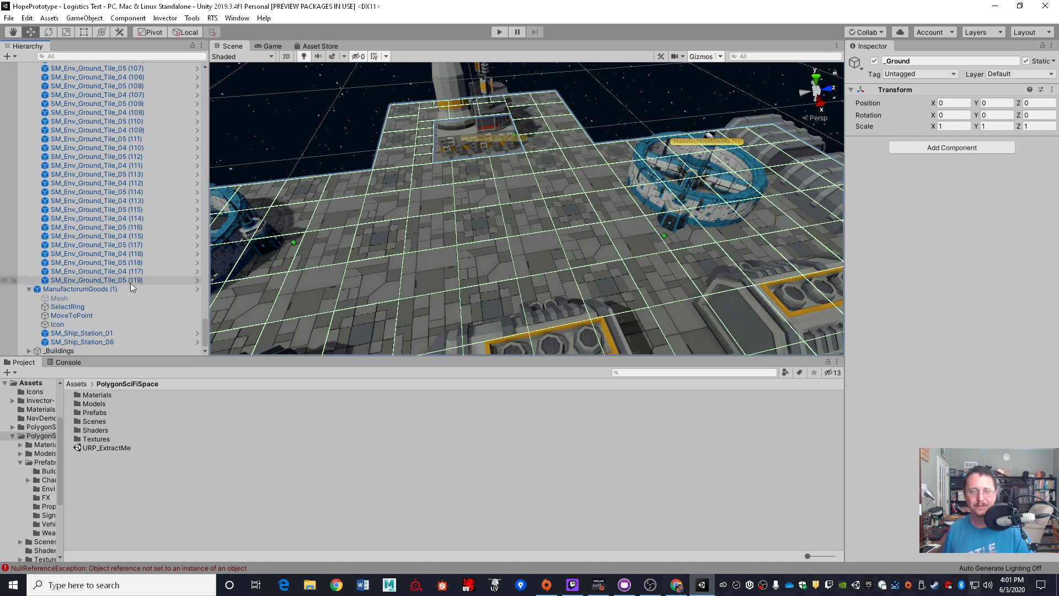
left_click(29, 351)
scroll(87, 314, "down", 5)
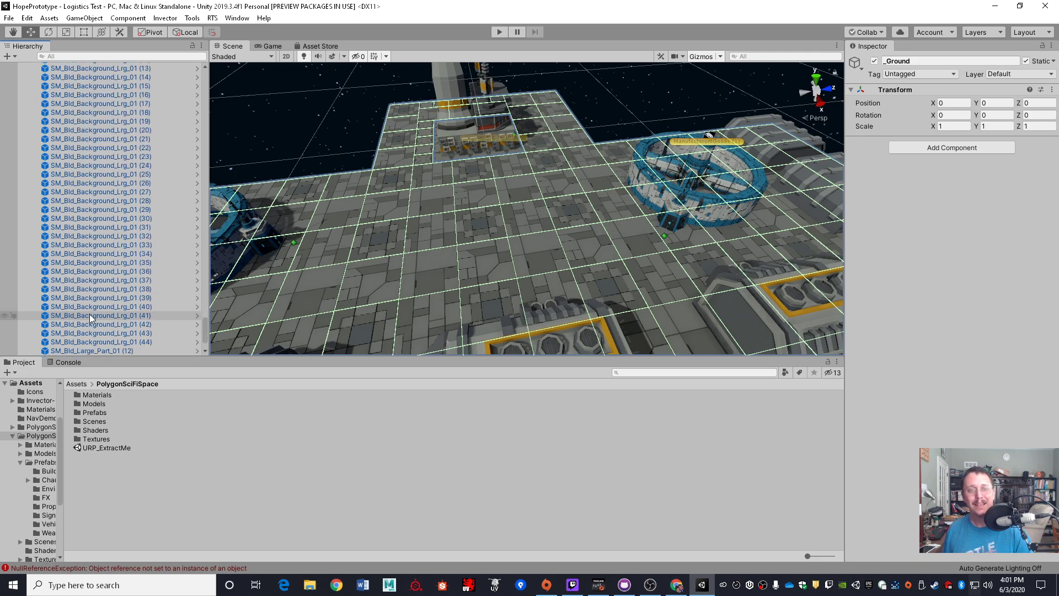
scroll(94, 319, "down", 2)
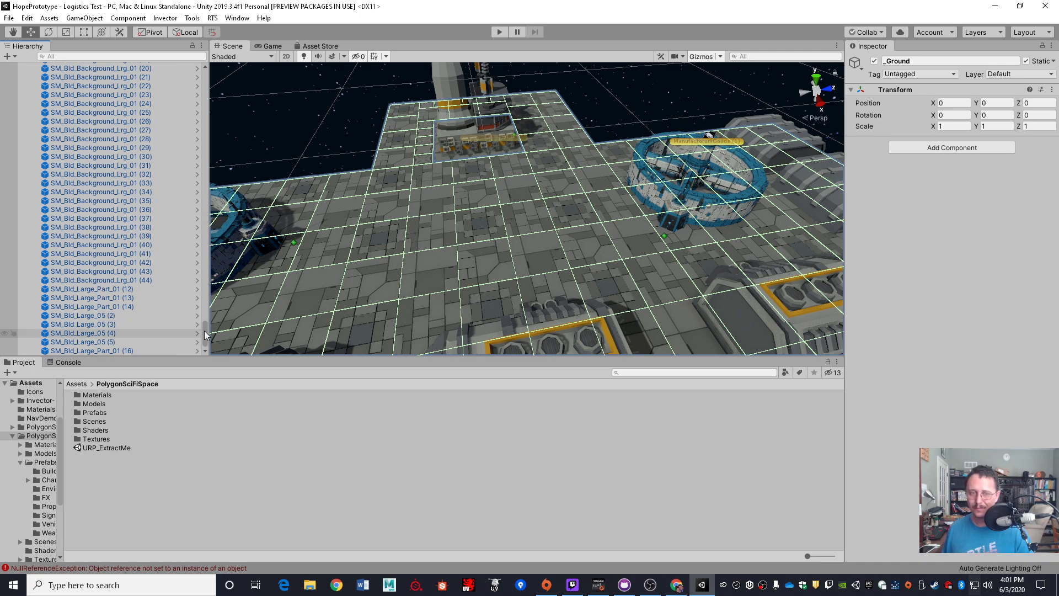
left_click_drag(205, 335, 218, 74)
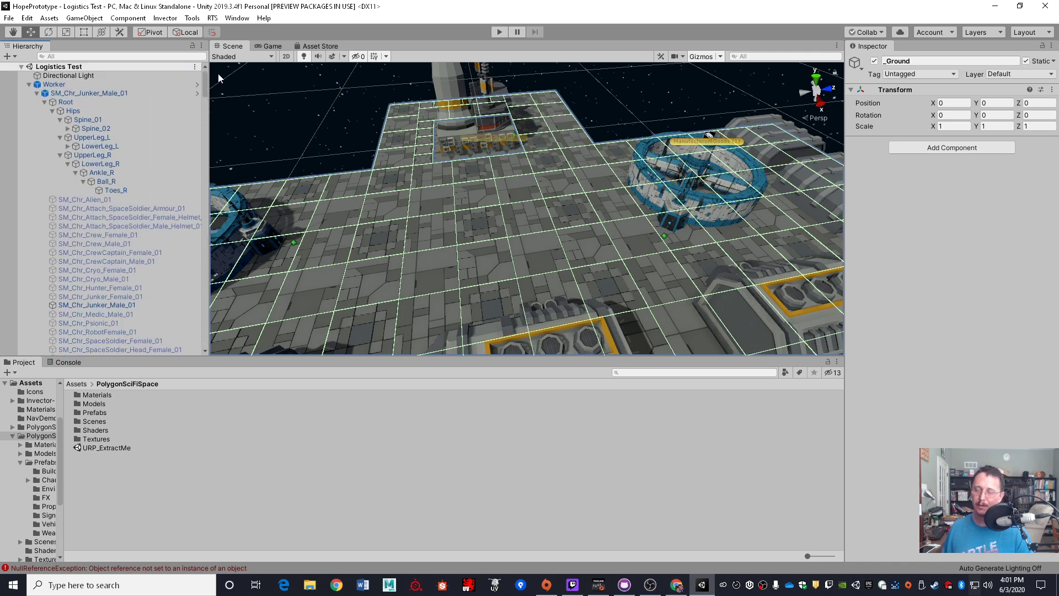
Step: Collapse the Worker, _Ground, ManufactorumGoods (1) and _Buildings foldouts
left_click(29, 84)
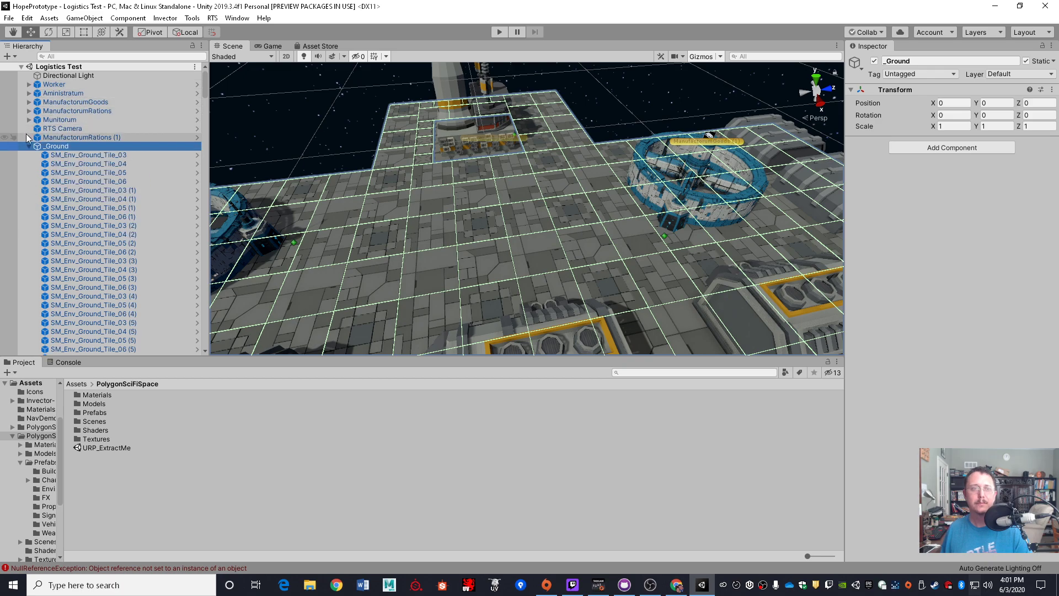
left_click(28, 147)
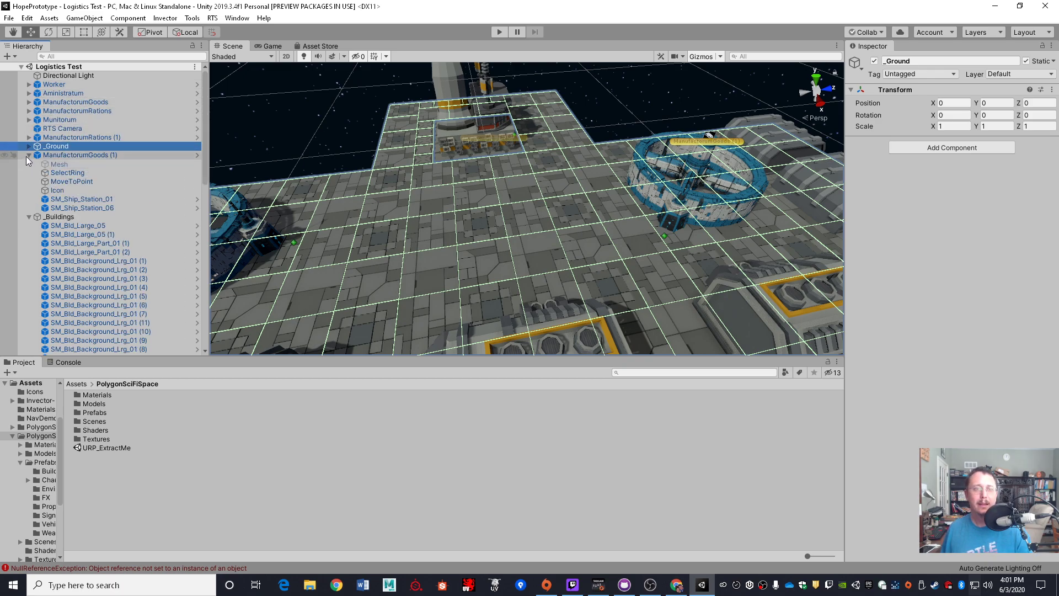
left_click(28, 156)
left_click(28, 163)
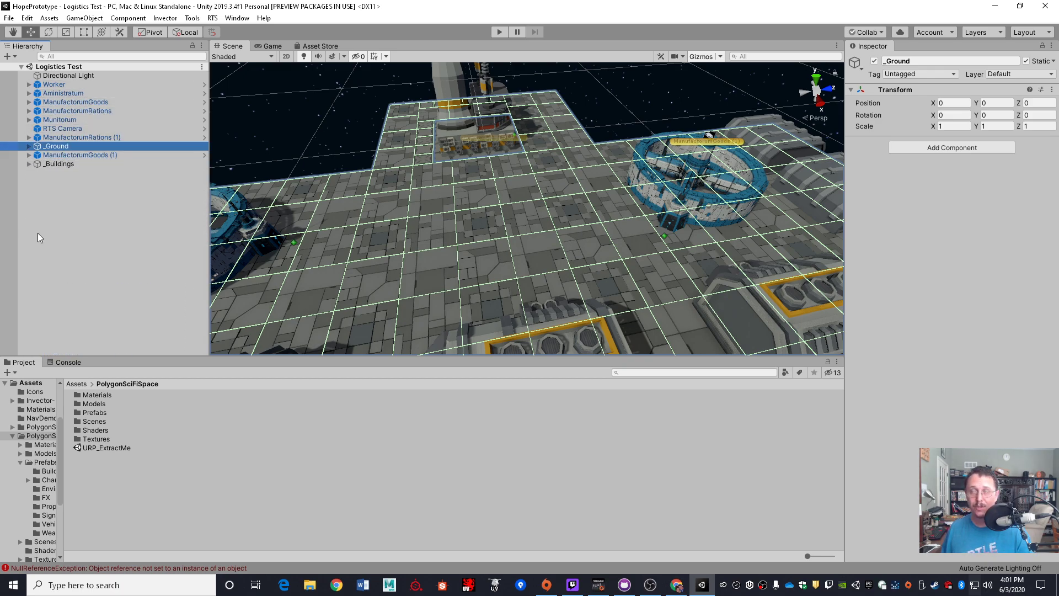
left_click(68, 229)
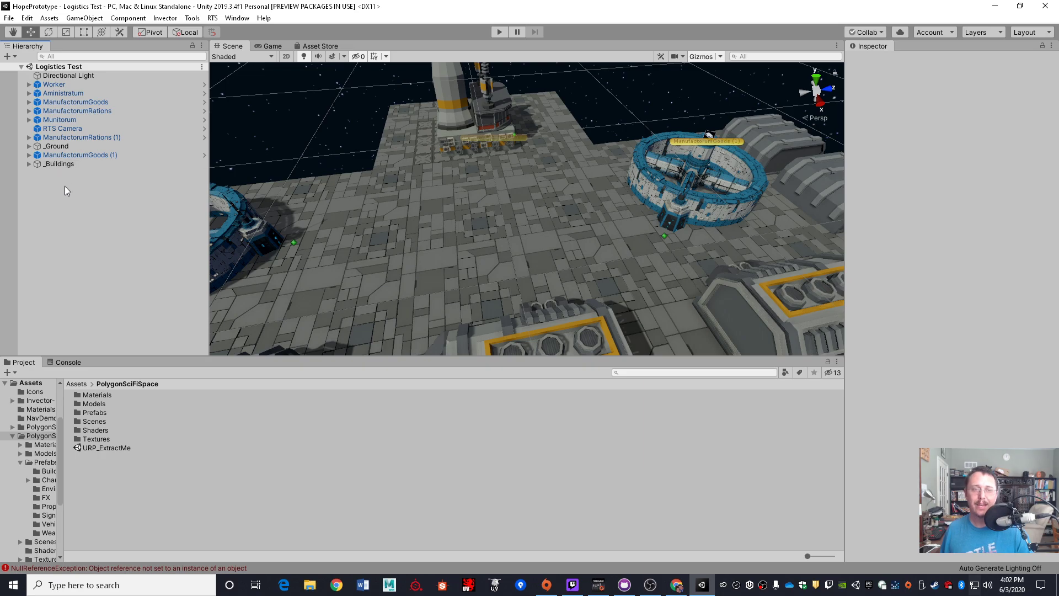
left_click(64, 146)
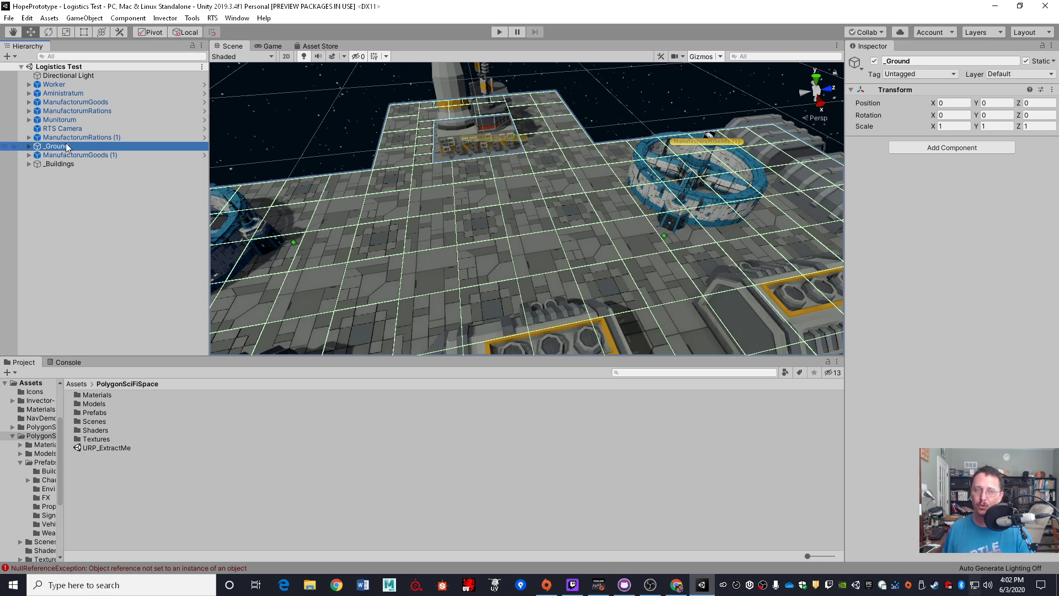
left_click(29, 147)
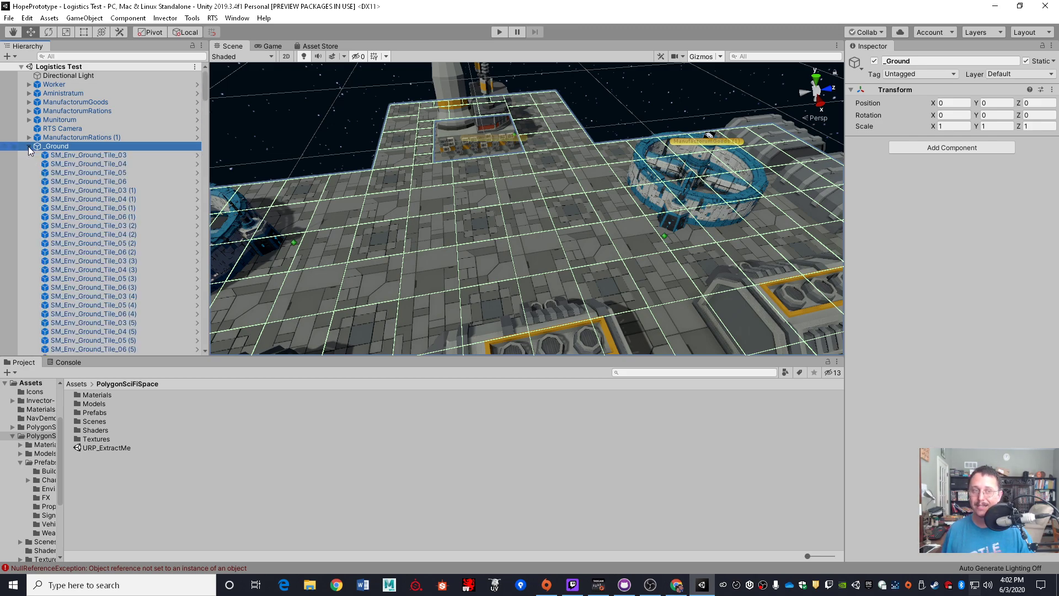
left_click(28, 146)
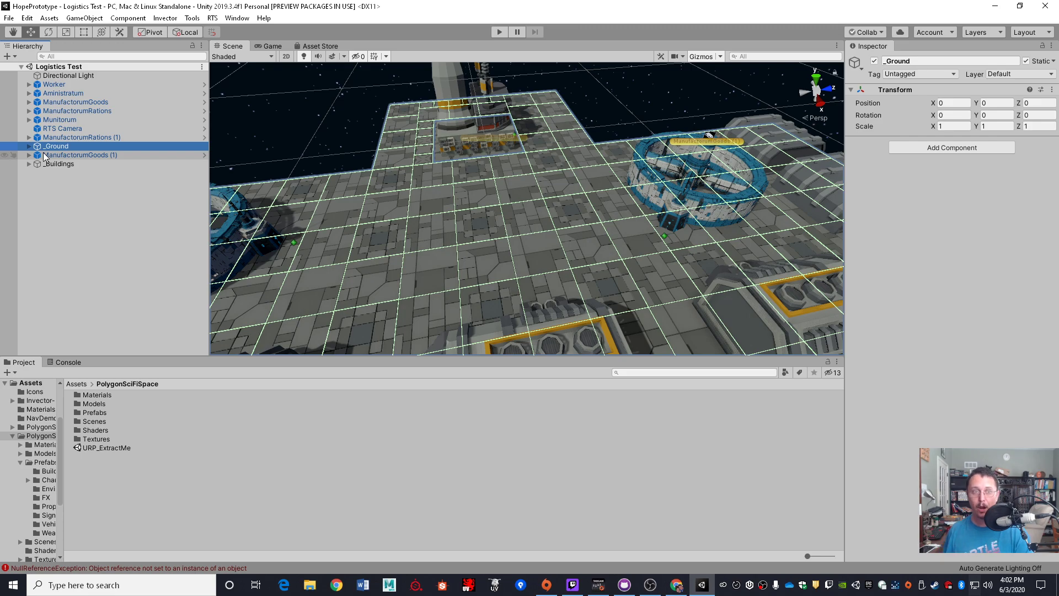
Step: Rearrange ManufactorumRations (1) and _Buildings, then place ManufactorumGoods (1) below ManufactorumRations (1)
left_click_drag(62, 138, 72, 175)
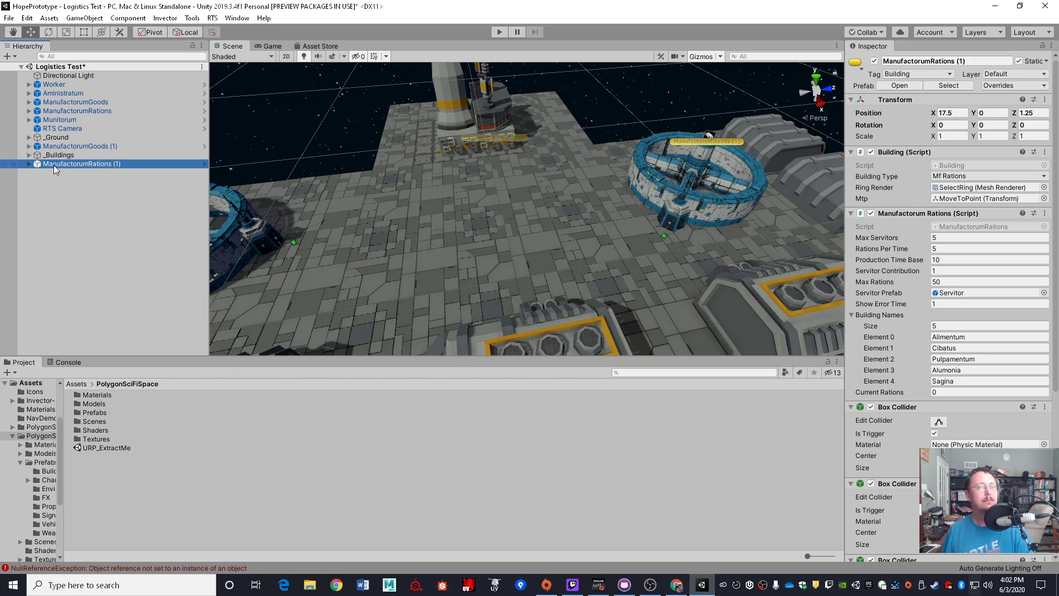
left_click_drag(55, 155, 56, 142)
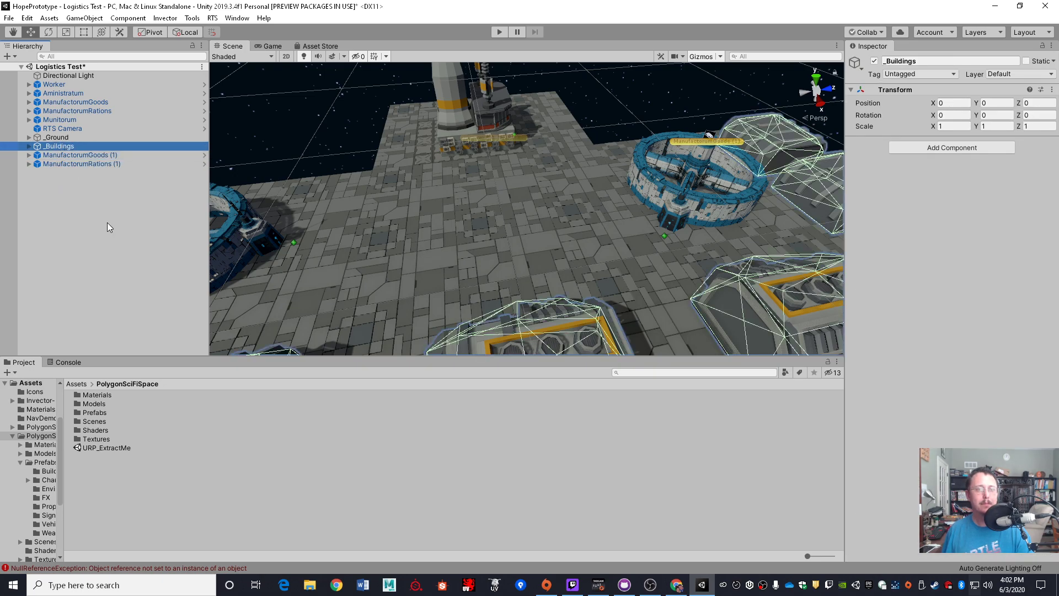
left_click(106, 193)
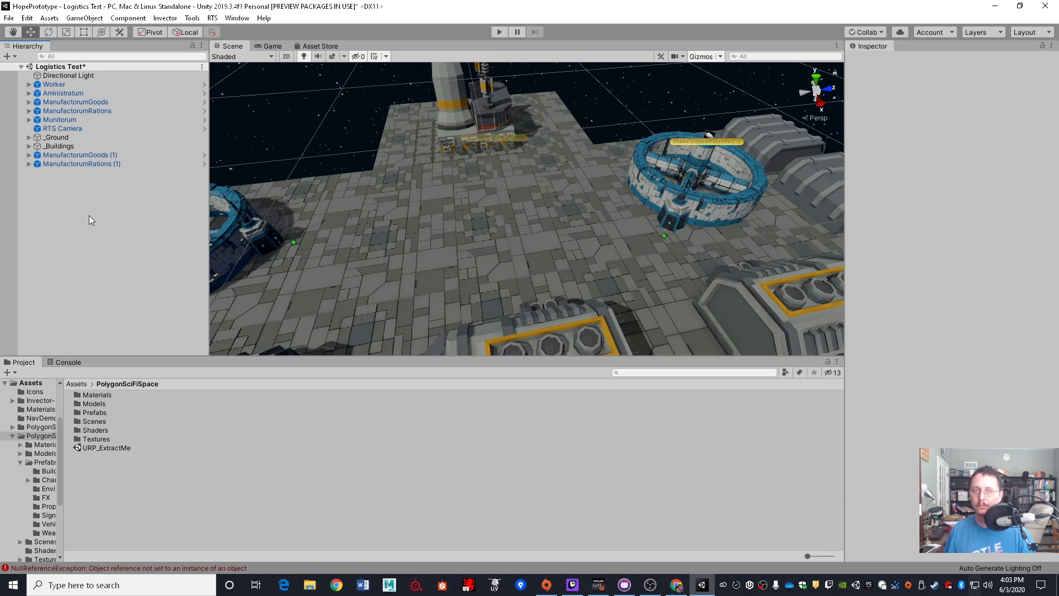
left_click(71, 157)
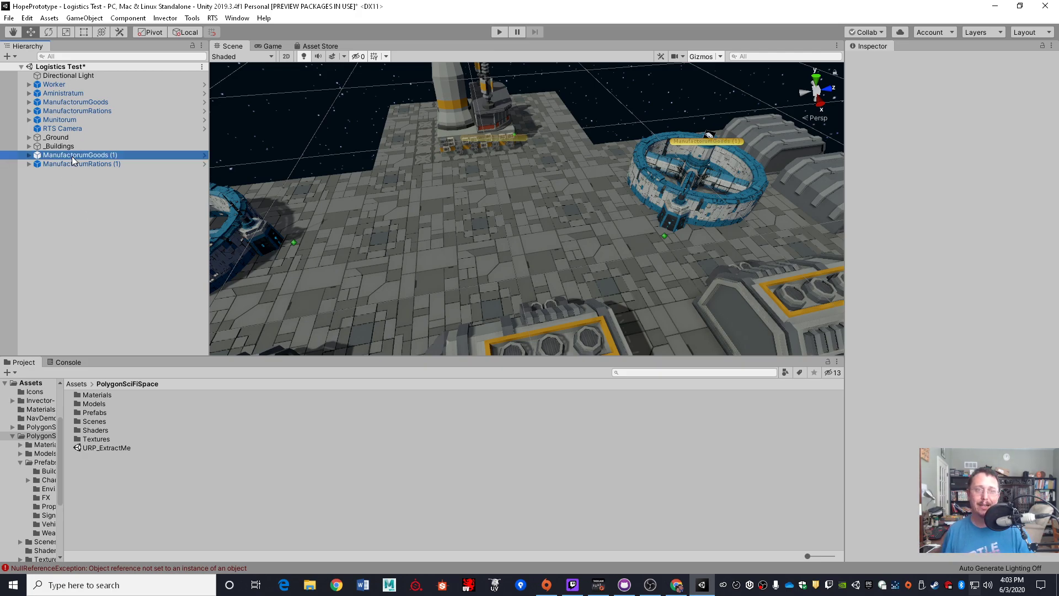
mouse_move(73, 158)
left_mouse_down()
mouse_move(75, 93)
mouse_move(73, 172)
mouse_move(64, 170)
left_mouse_up()
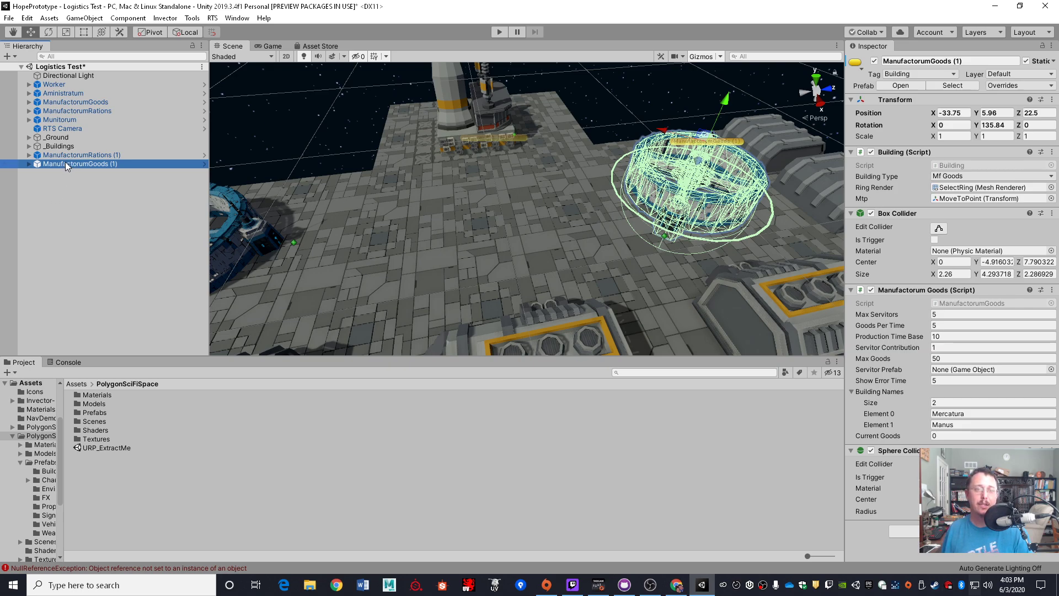
Step: Move ManufactorumGoods (1) out of _Buildings to the scene root, just below RTS Camera
mouse_move(65, 162)
left_mouse_down()
mouse_move(80, 144)
mouse_move(61, 149)
left_mouse_up()
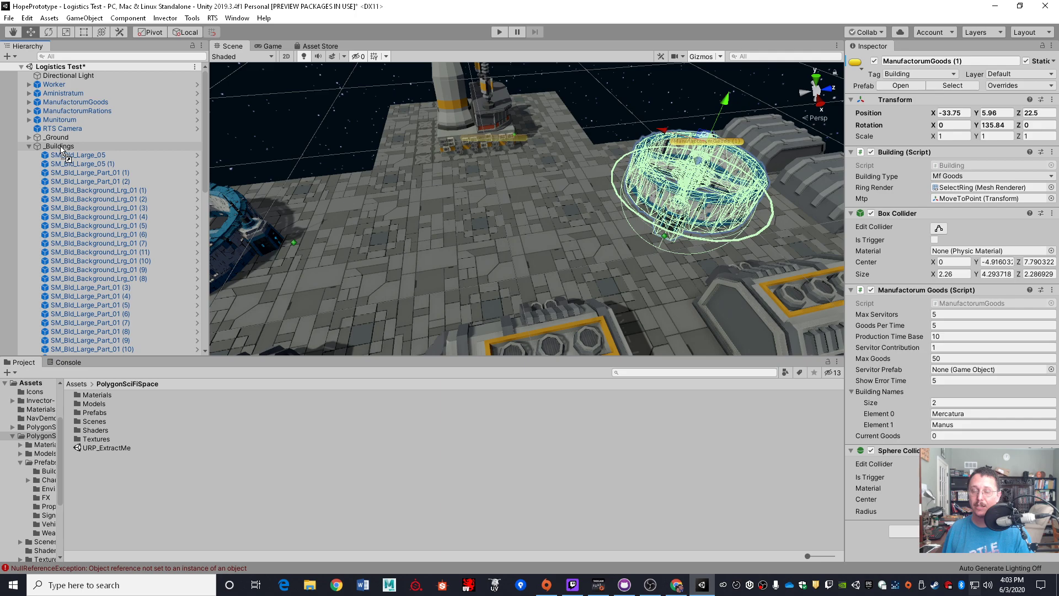
left_click_drag(61, 150, 60, 146)
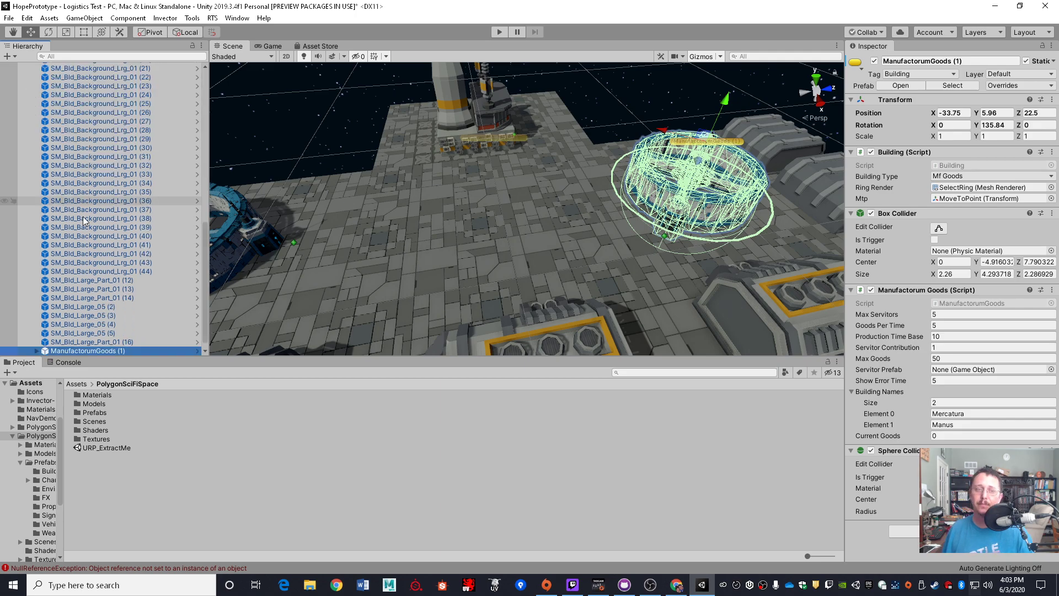
scroll(91, 260, "up", 10)
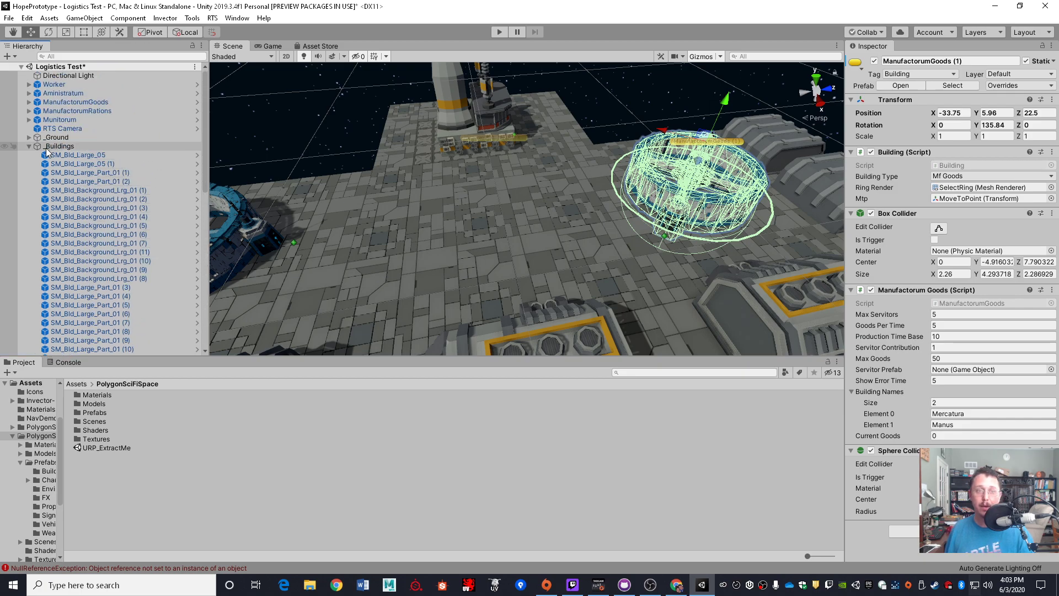
scroll(114, 323, "down", 15)
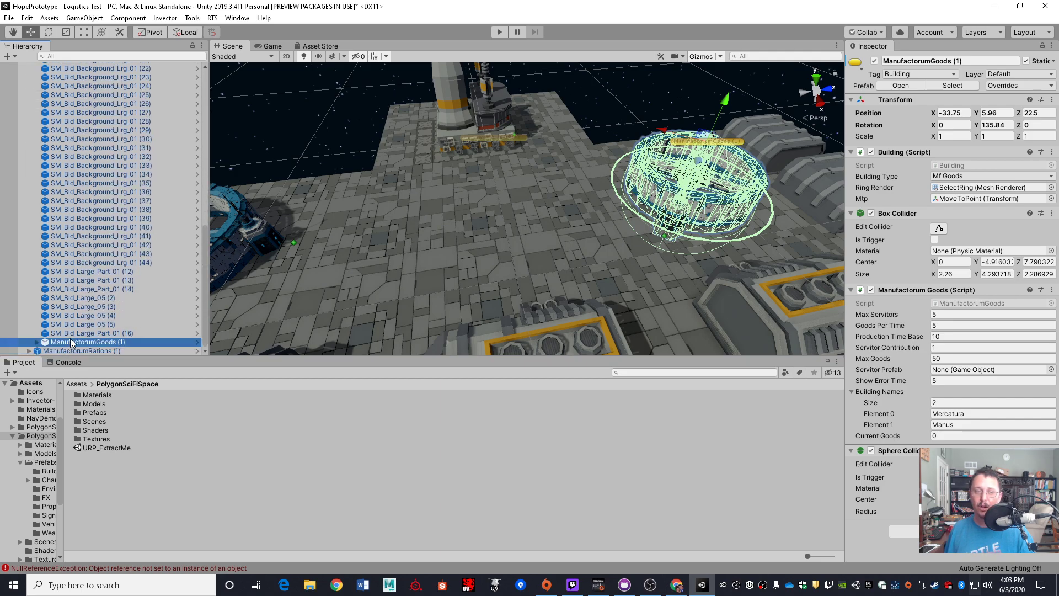
left_click_drag(71, 340, 182, 351)
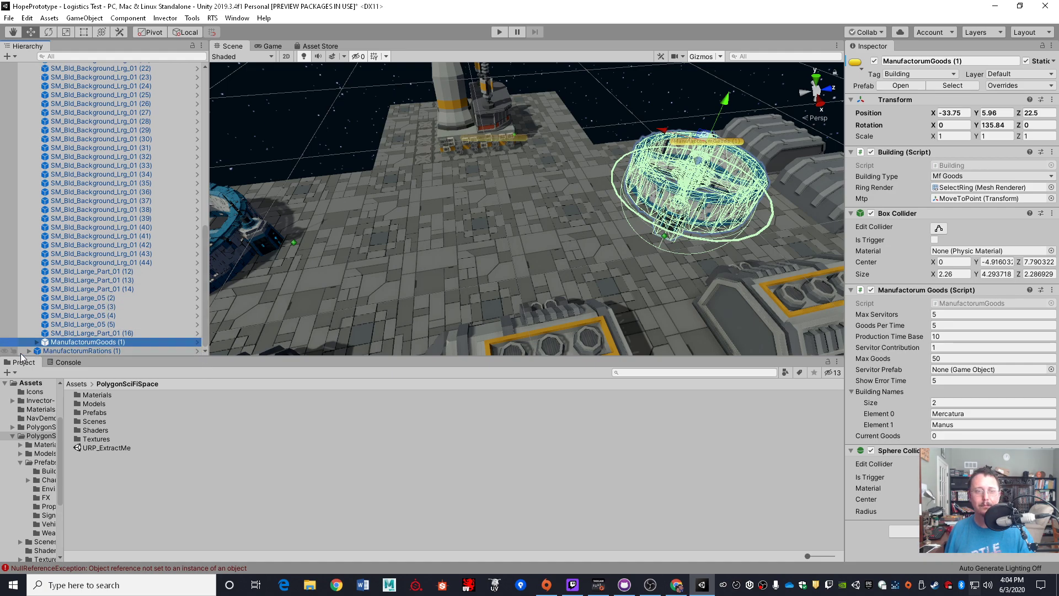
left_click_drag(75, 341, 66, 137)
left_click_drag(67, 137, 68, 138)
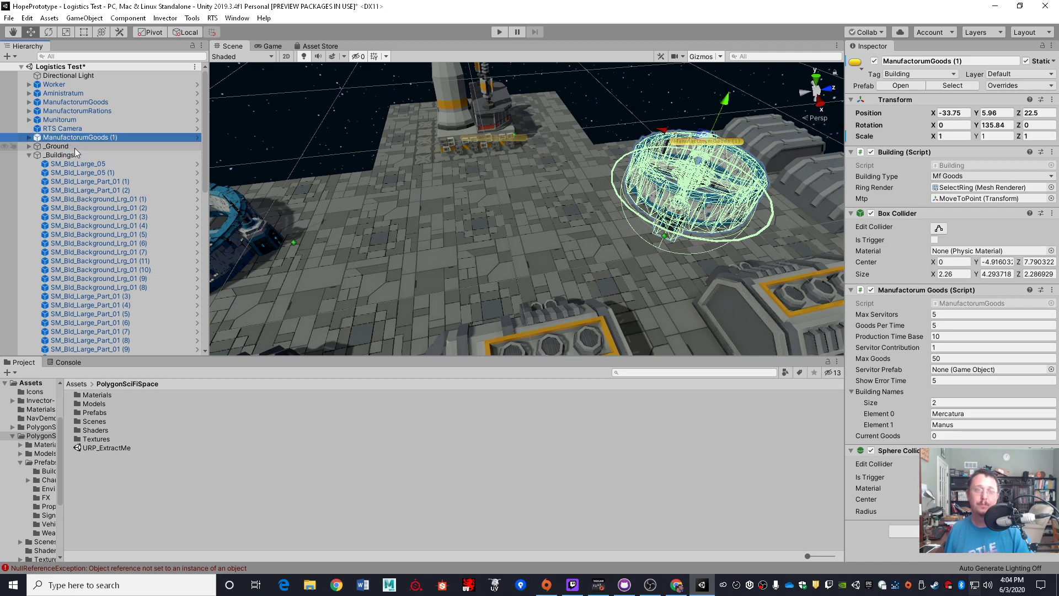
Step: Briefly parent ManufactorumRations (1) under ManufactorumGoods (1), return it to root, then select RTS Camera
left_click(29, 155)
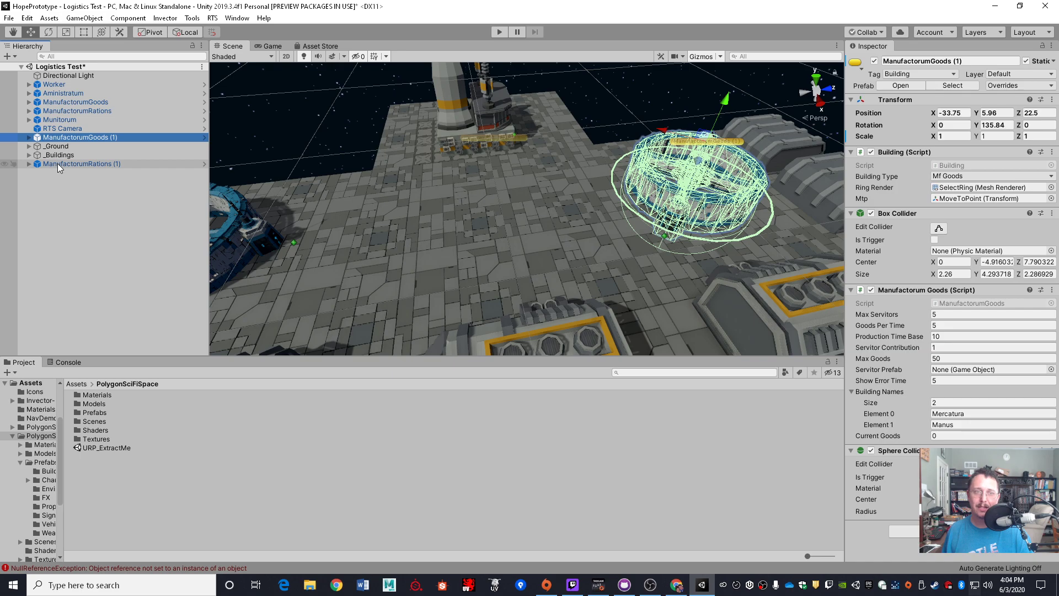
left_click_drag(57, 164, 71, 139)
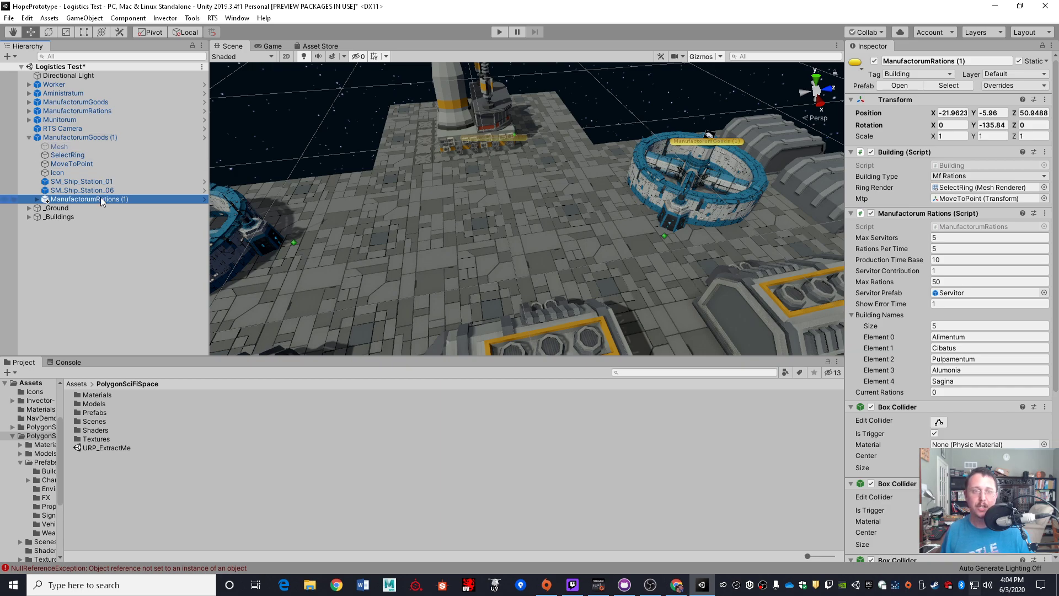
left_click_drag(87, 200, 81, 247)
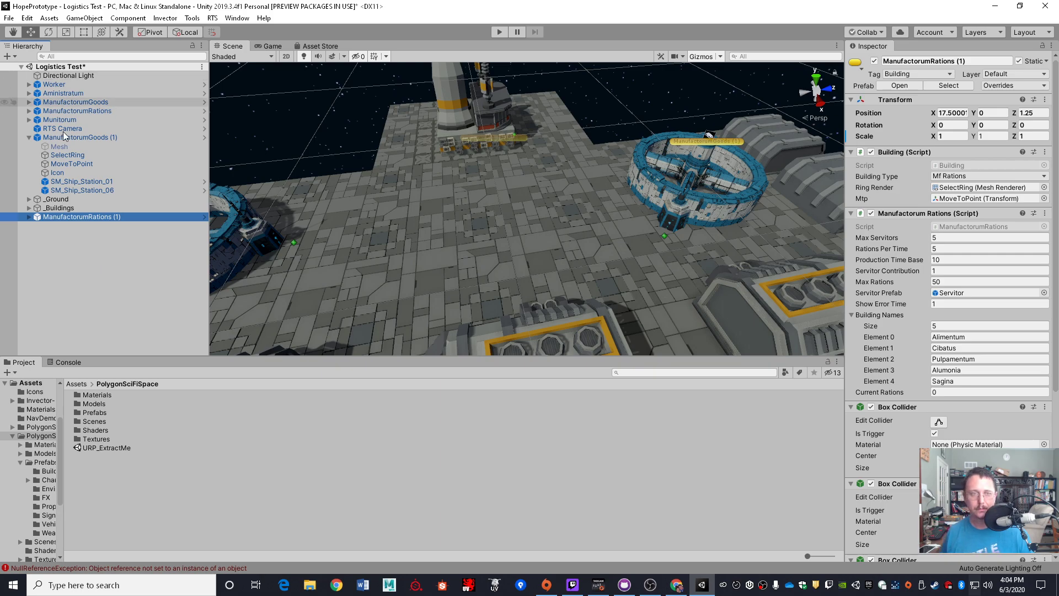
left_click(29, 137)
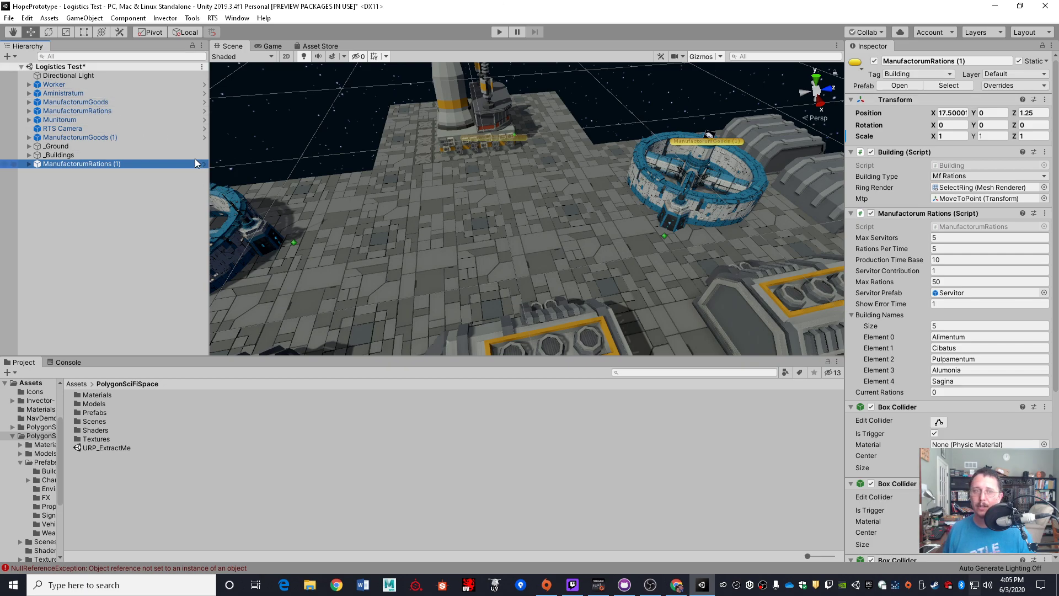
key("Up")
key("Up")
key("Up")
key("Up")
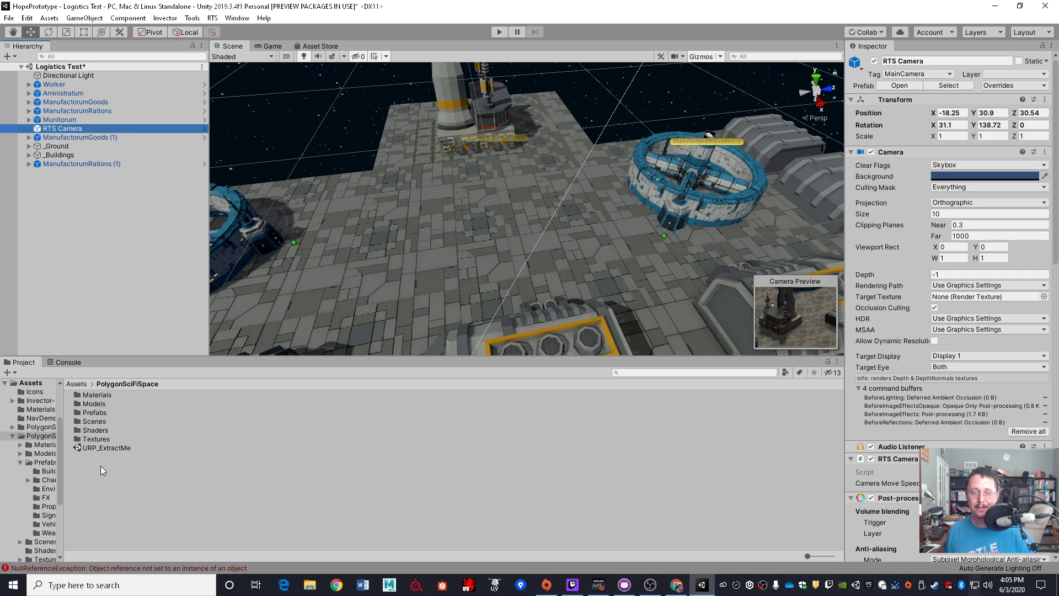
Step: Compare the URP_ExtractMe package asset with the _Buildings group, ending on URP_ExtractMe
left_click(110, 451)
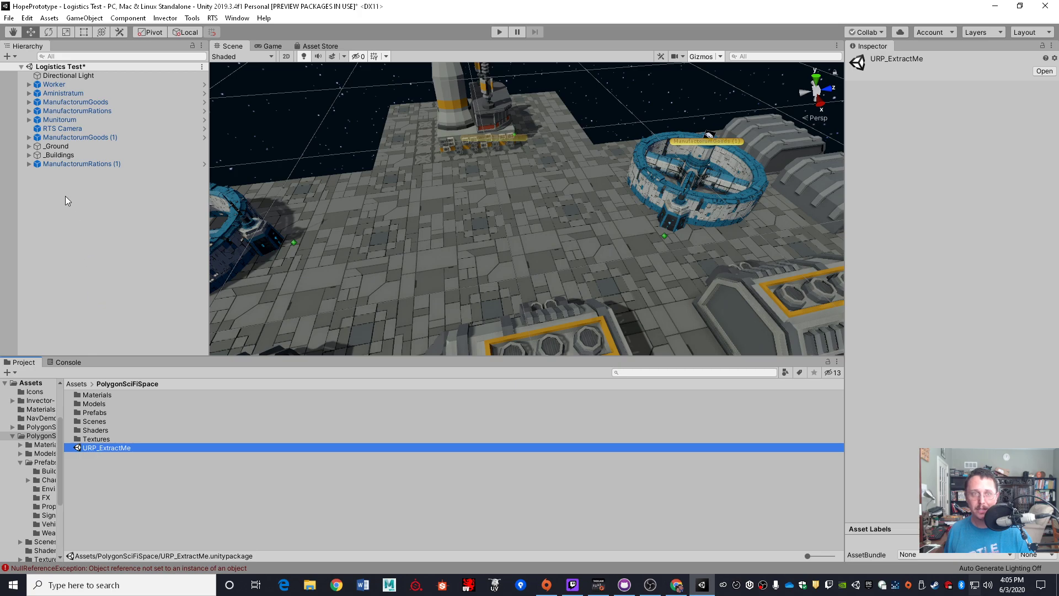
left_click(58, 156)
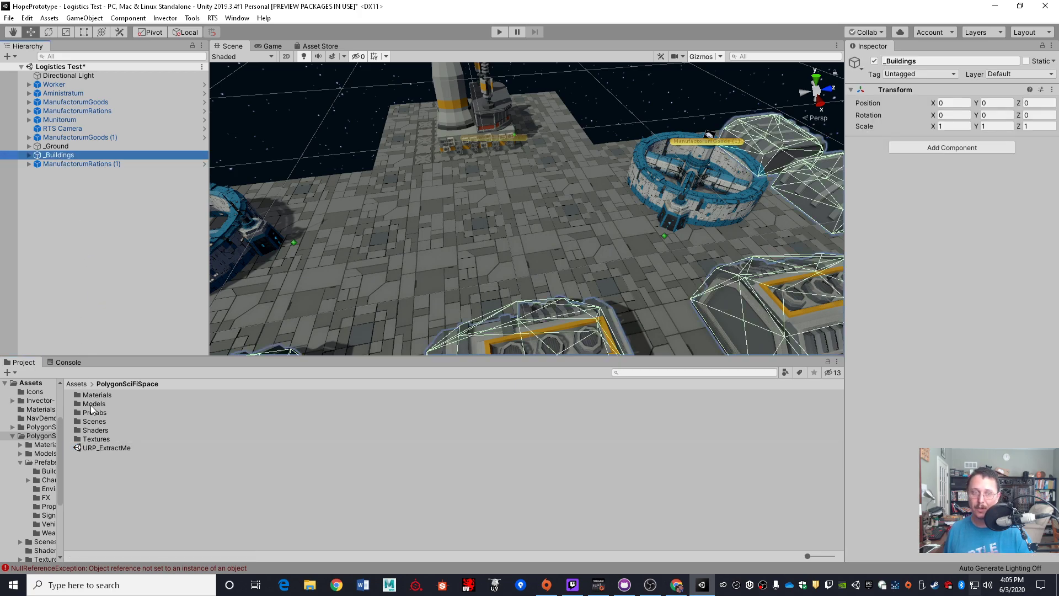
left_click(97, 447)
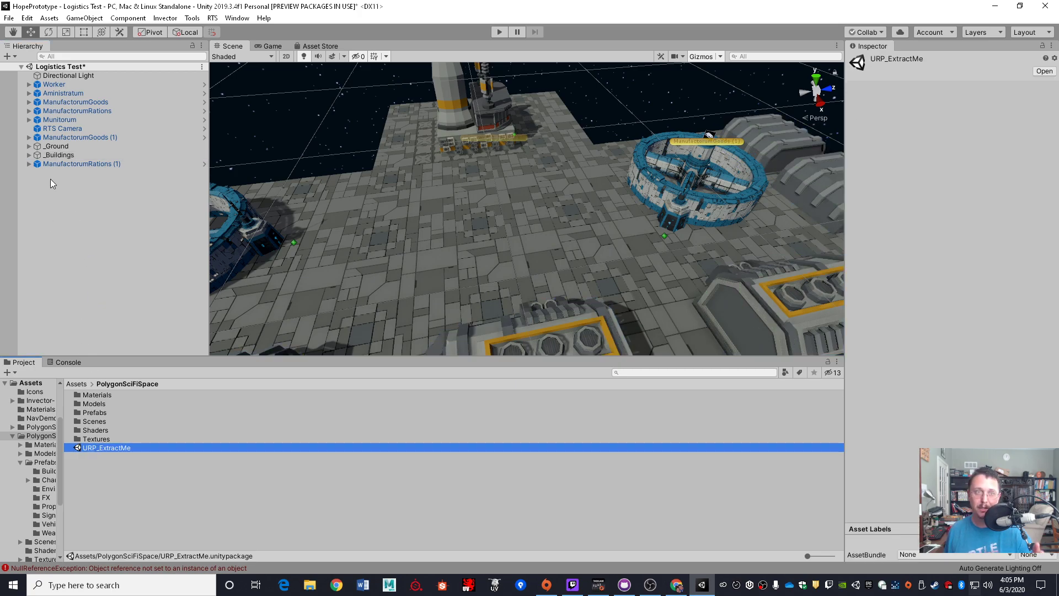
left_click(61, 157)
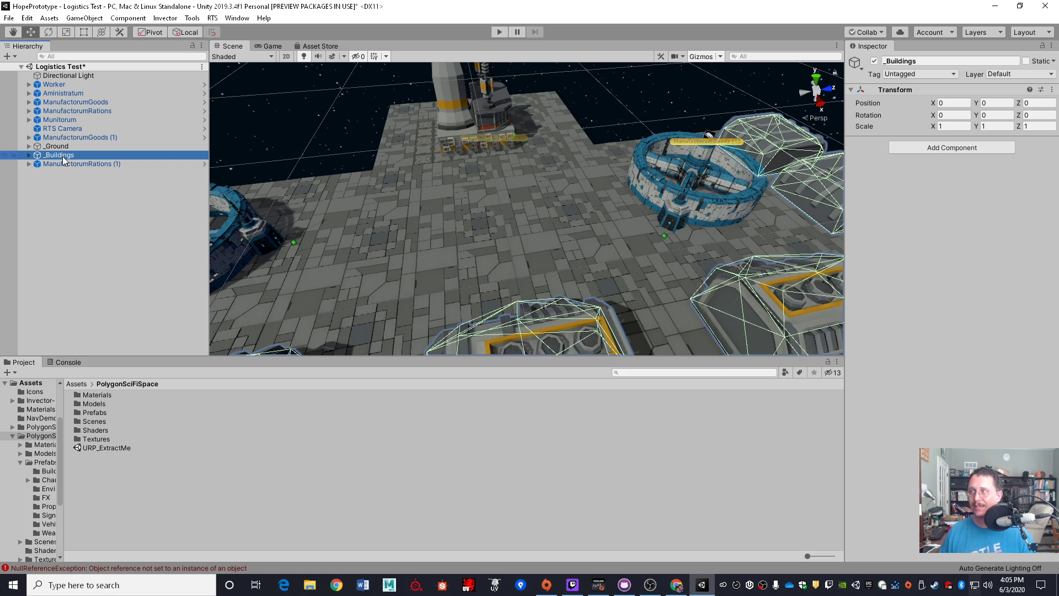
left_click(128, 447)
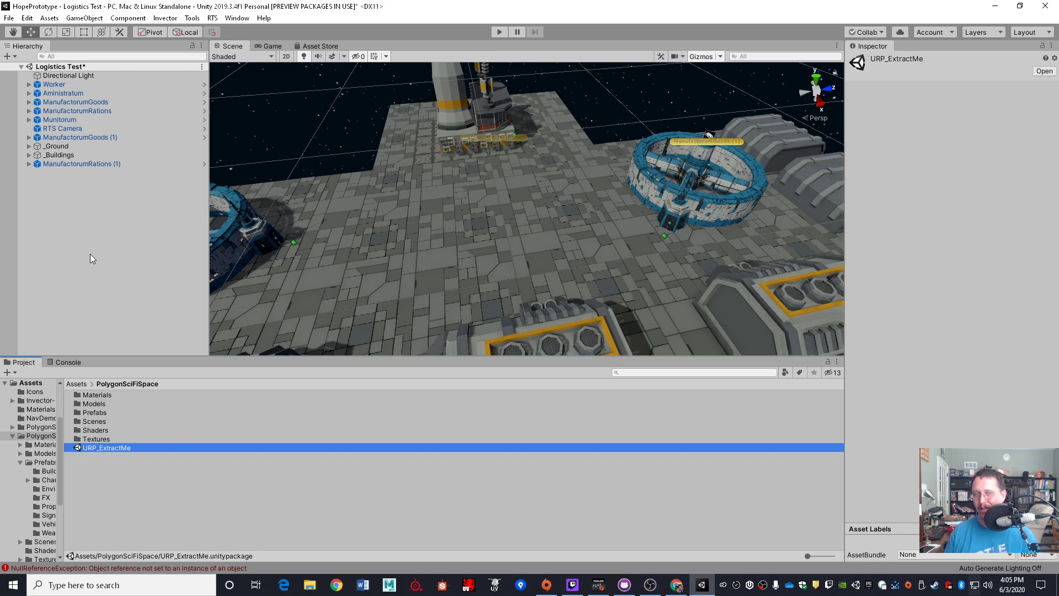
Step: Go up to Assets, open the Prefabs folder and select the Worker prefab asset
left_click(79, 385)
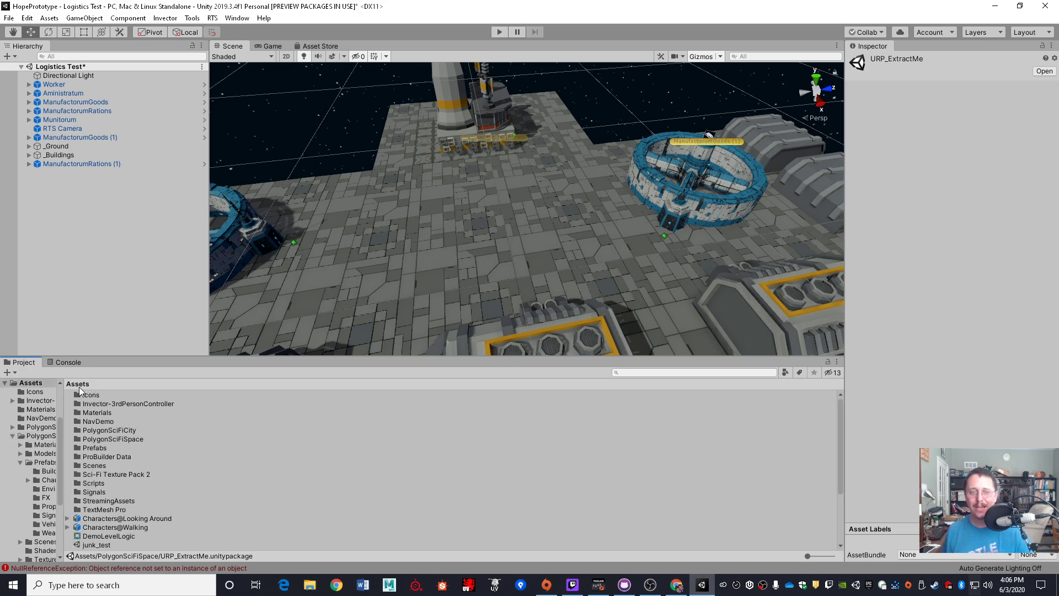
double_click(95, 448)
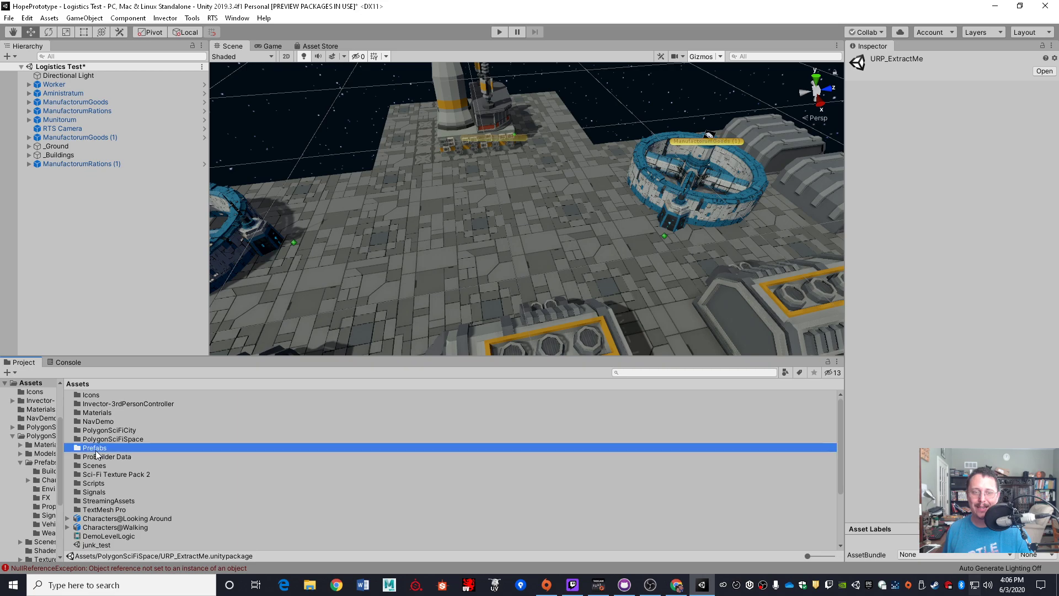
left_click(97, 457)
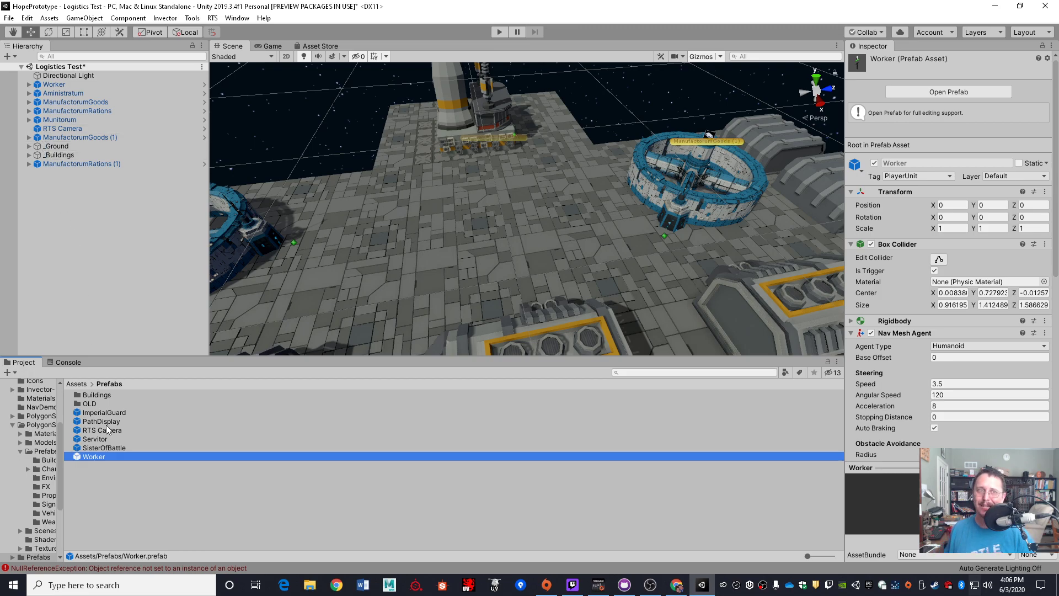
Step: Compare the Worker prefab's Nav Mesh Agent settings with the Worker instance in the Hierarchy
left_click(63, 83)
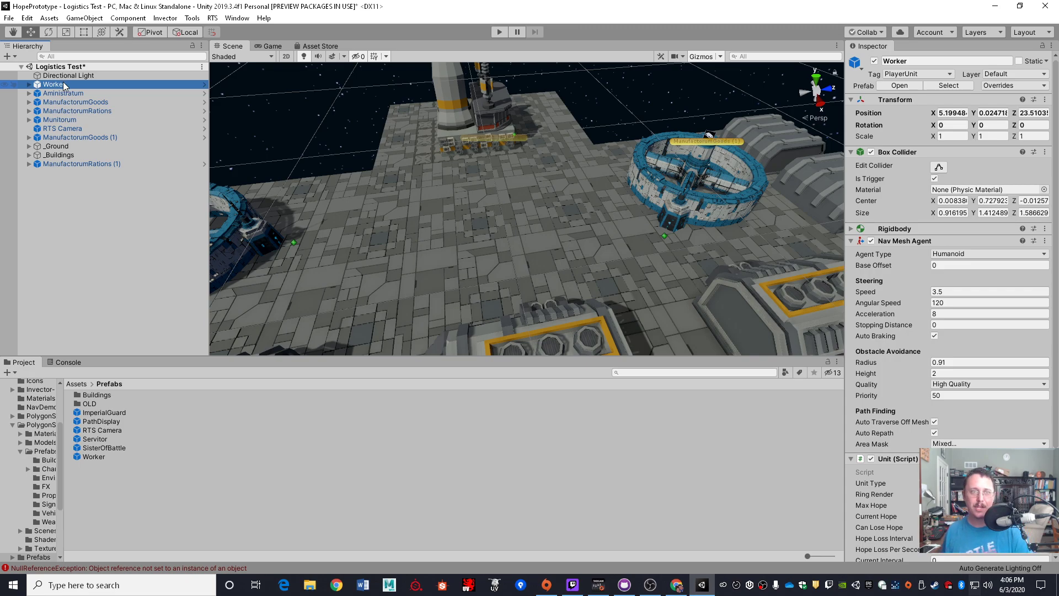
left_click(87, 456)
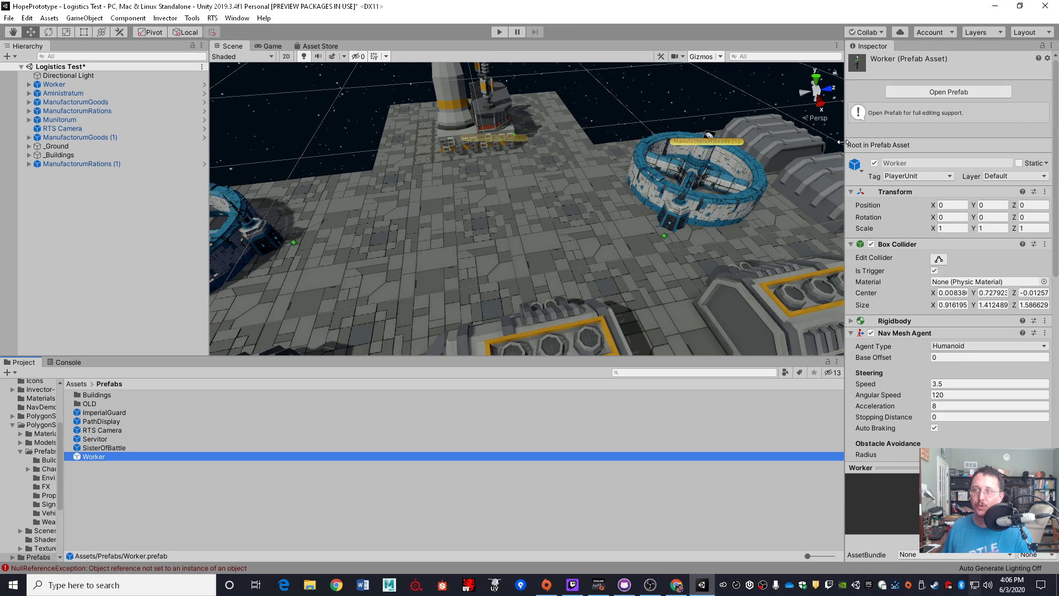
left_click(110, 85)
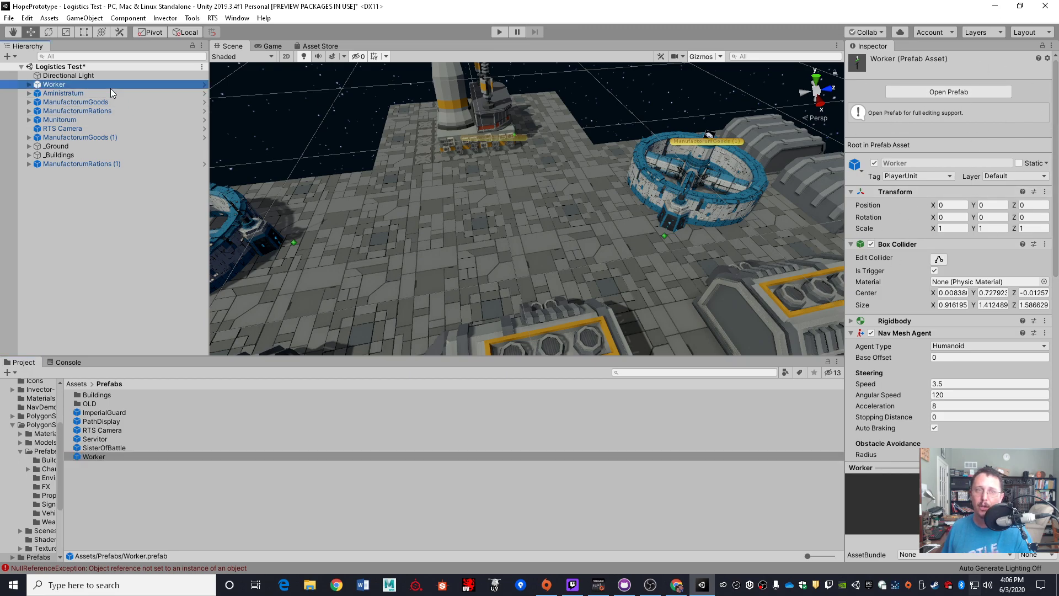
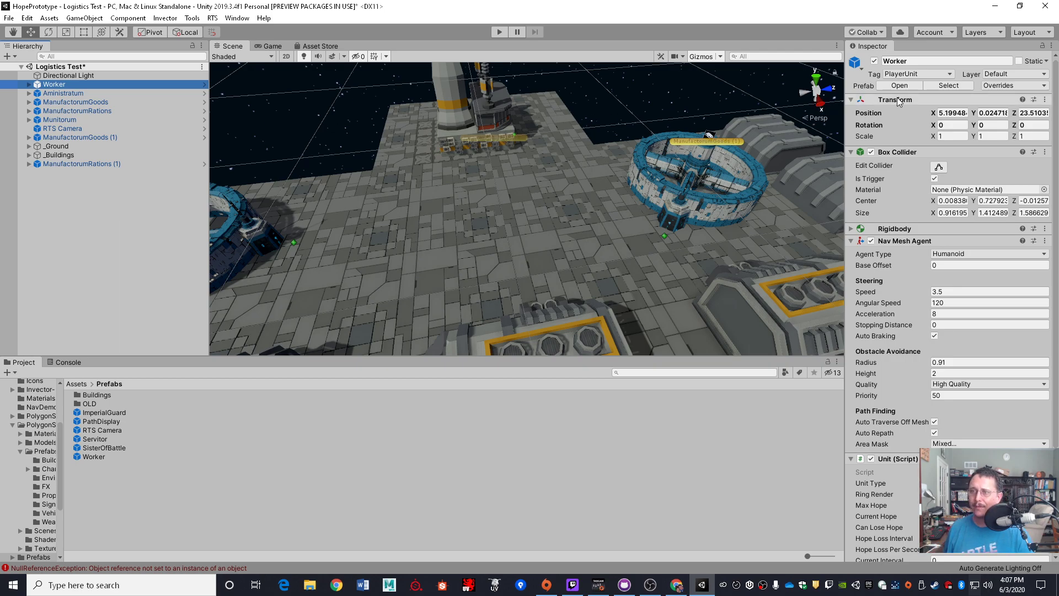
Step: Collapse the Worker's Transform and Box Collider panels and expand its Rigidbody panel
left_click(851, 100)
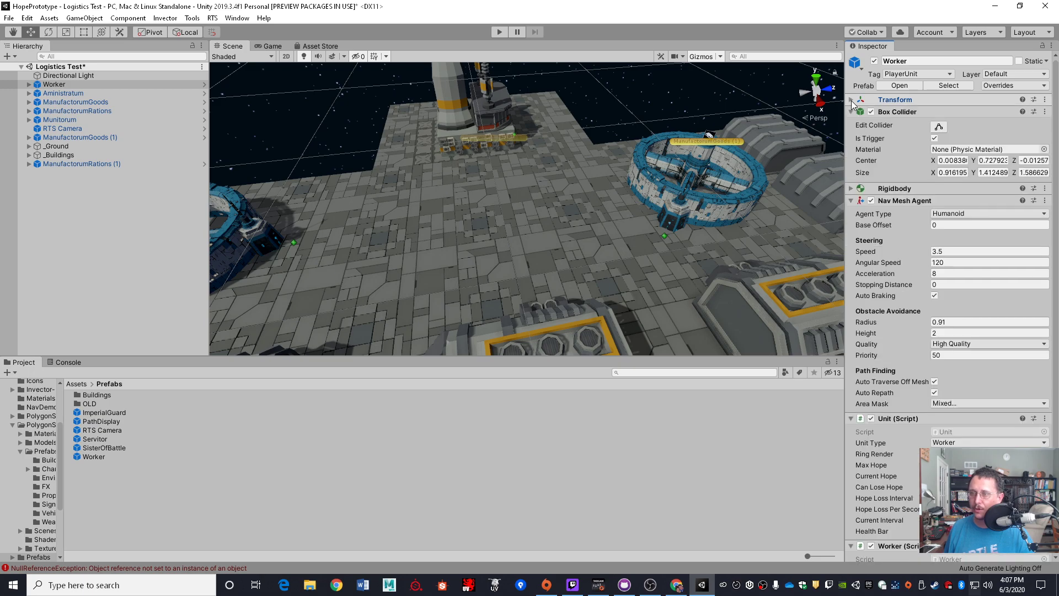
left_click(852, 112)
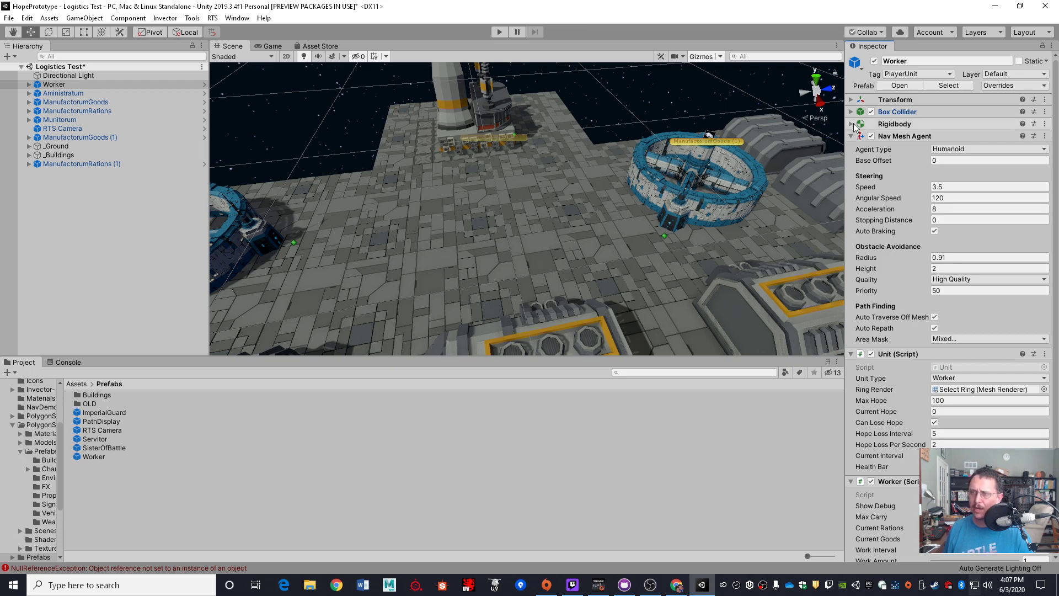
left_click(851, 124)
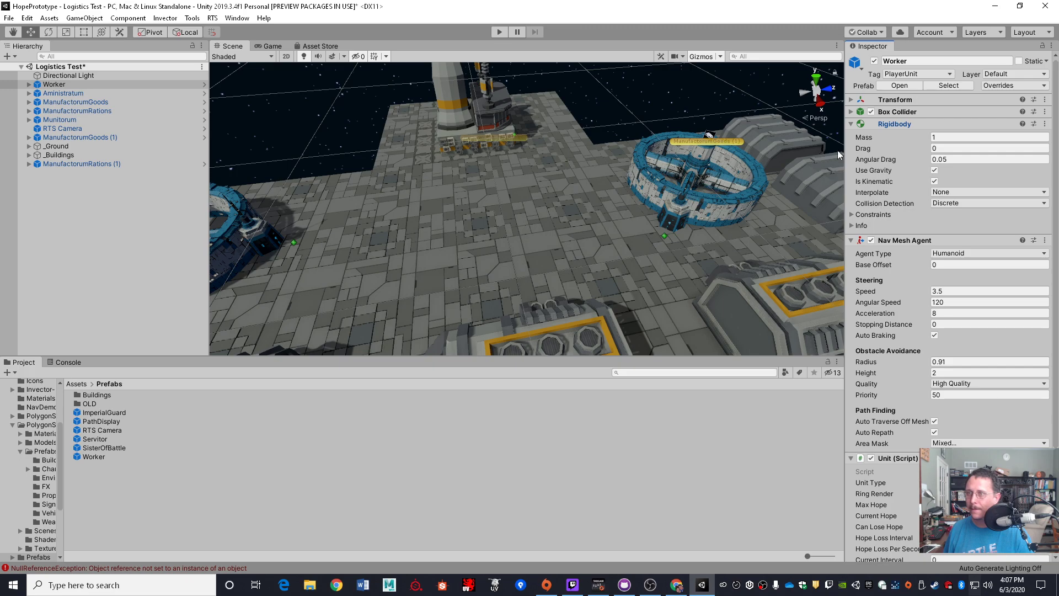
left_click(852, 112)
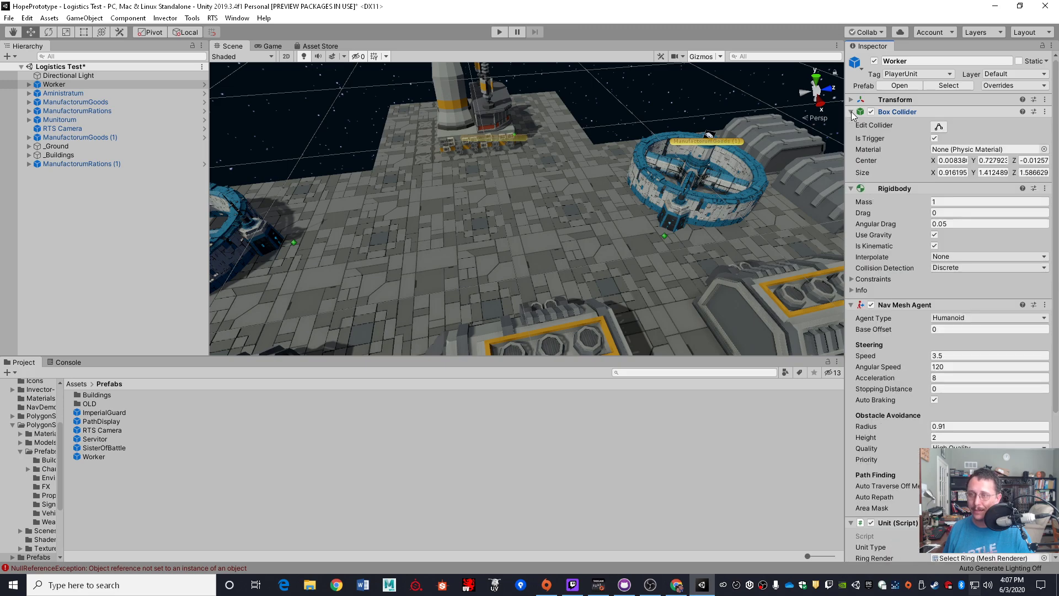
left_click(851, 111)
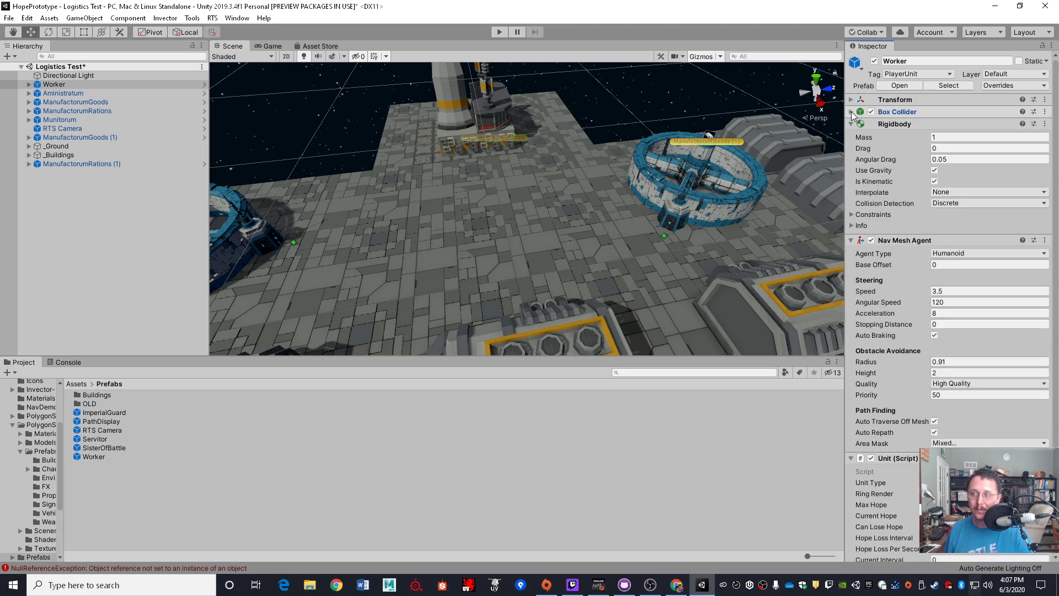
Step: Check the Worker's tag list and icon choices, keeping tag PlayerUnit and the icon unchanged
left_click(943, 74)
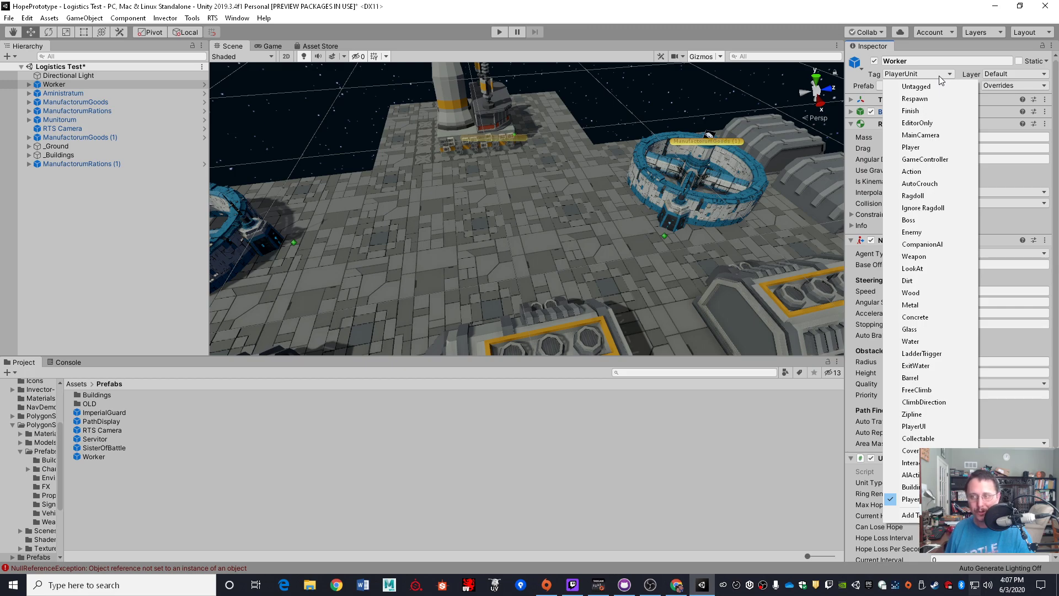
left_click(938, 75)
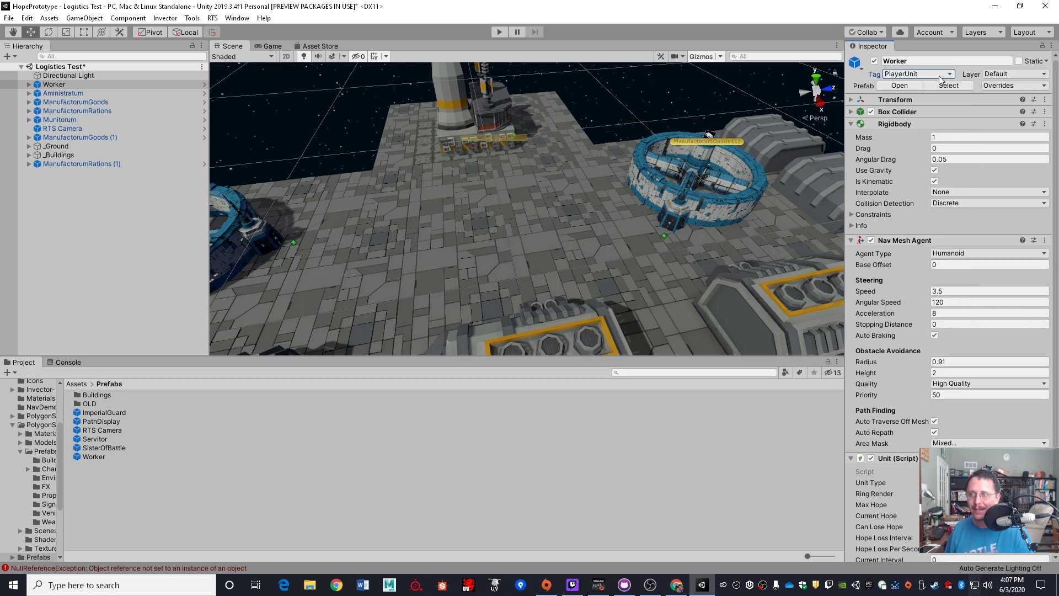
left_click(862, 70)
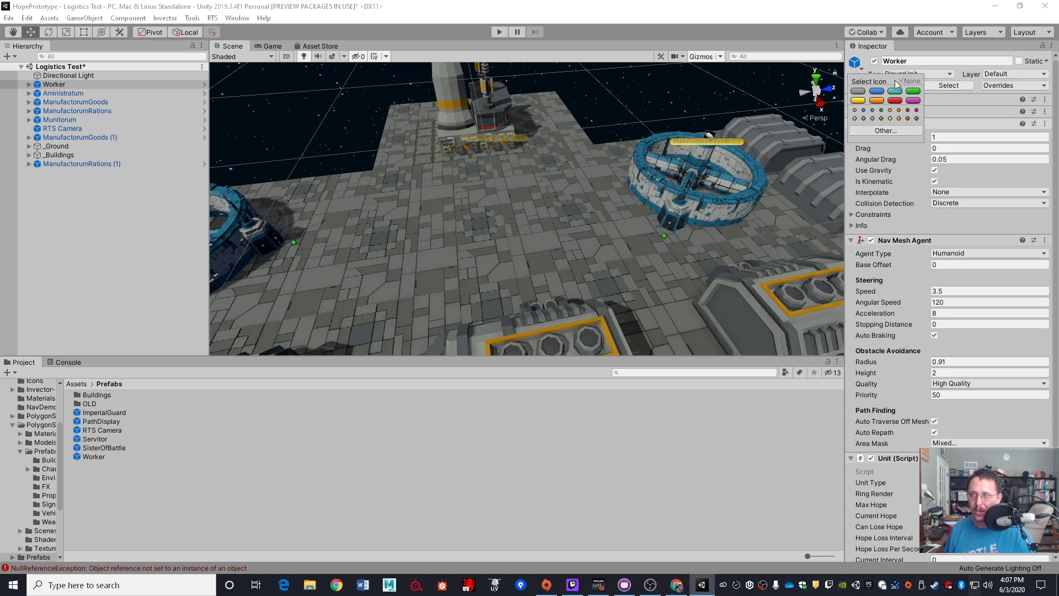
left_click(956, 100)
Step: Expand the Worker's Transform values and check its static flags without changing them
left_click(956, 99)
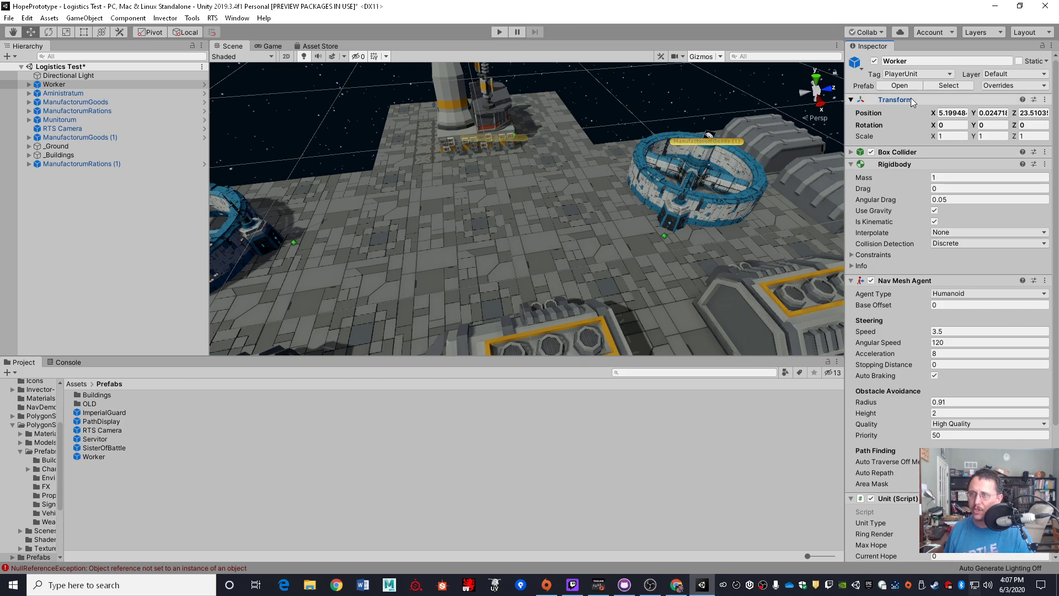
left_click(911, 98)
left_click(909, 99)
left_click(908, 100)
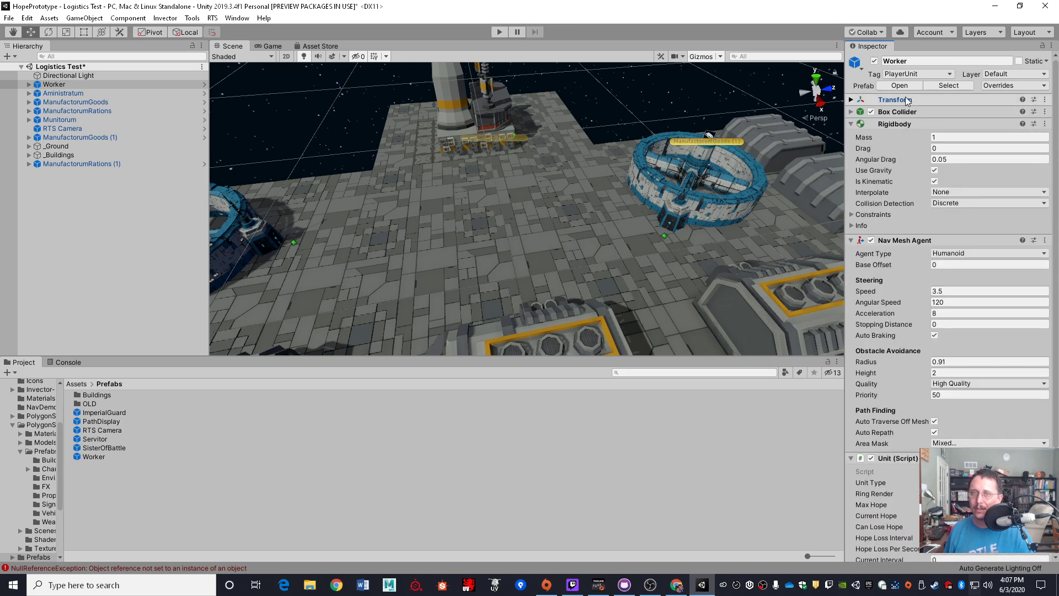
left_click(907, 99)
left_click(906, 99)
left_click(906, 99)
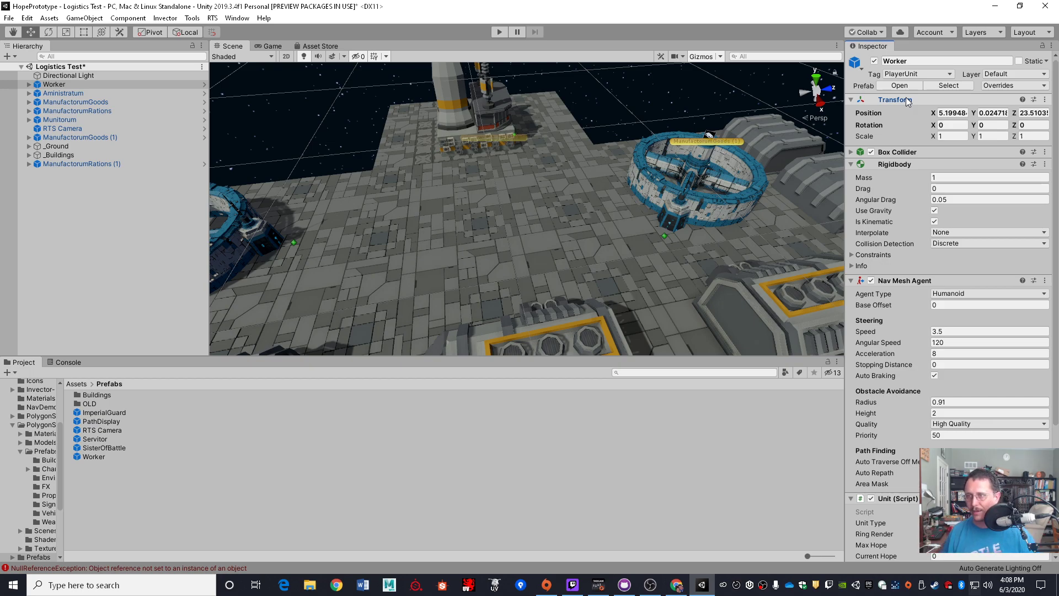
left_click(907, 99)
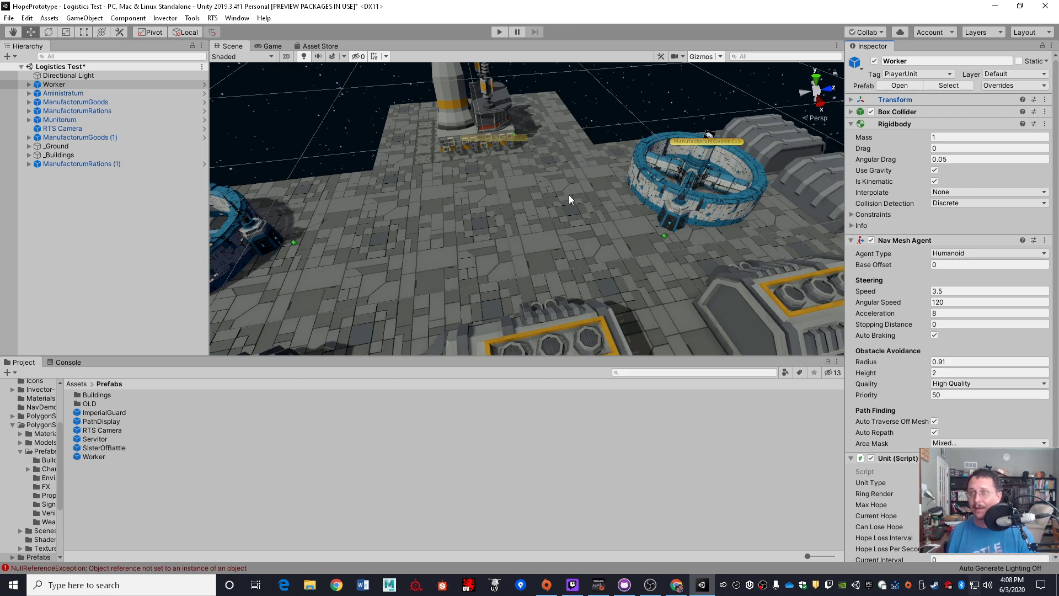
left_click(852, 99)
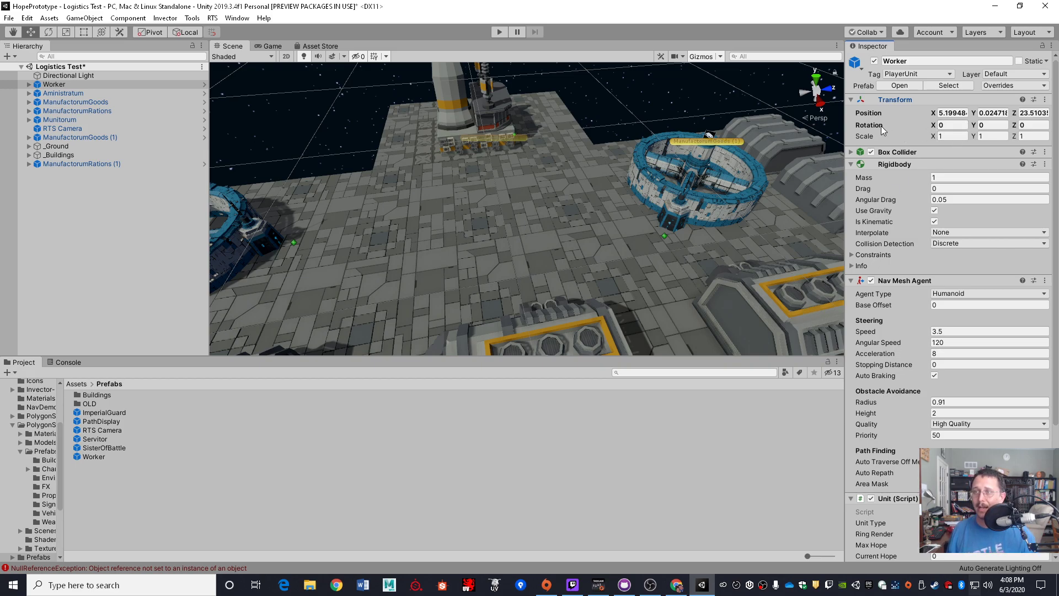
left_click(1046, 61)
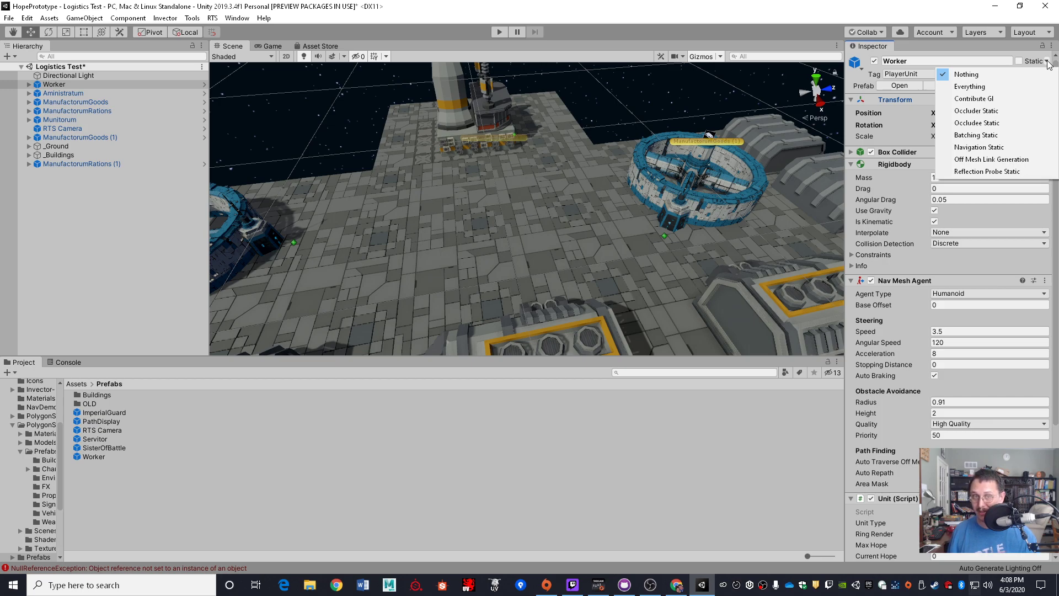
left_click(1048, 63)
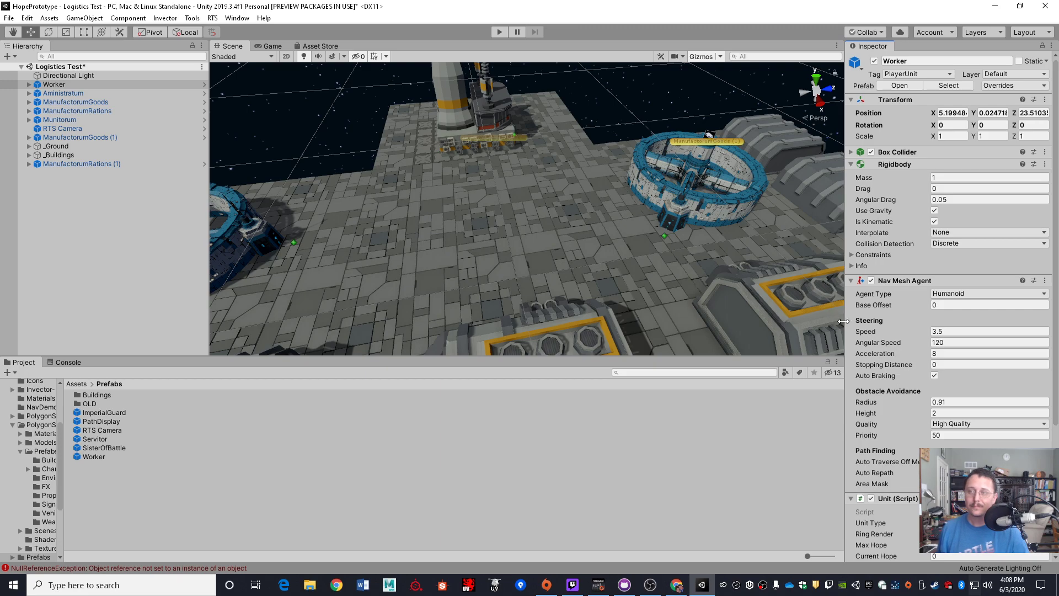
Step: Switch the Inspector to Debug mode and scroll through the Worker's debug properties
right_click(870, 50)
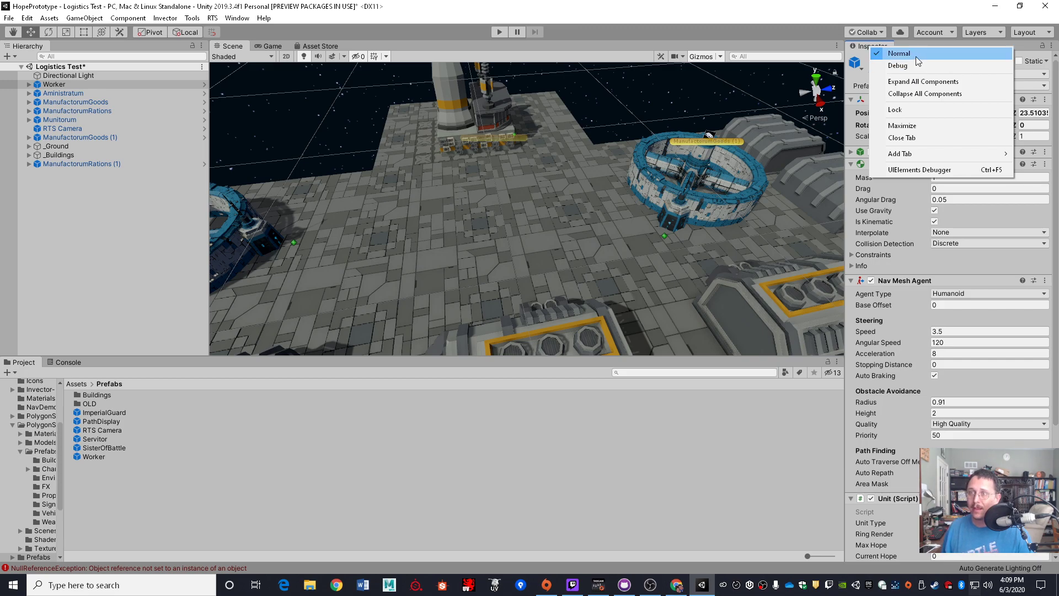
left_click(972, 44)
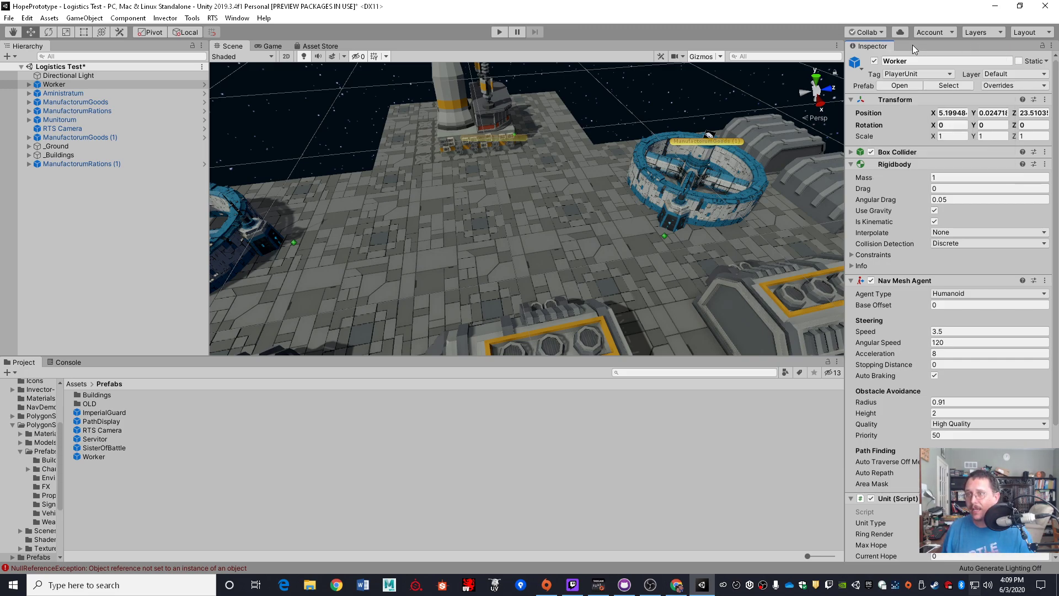
right_click(880, 47)
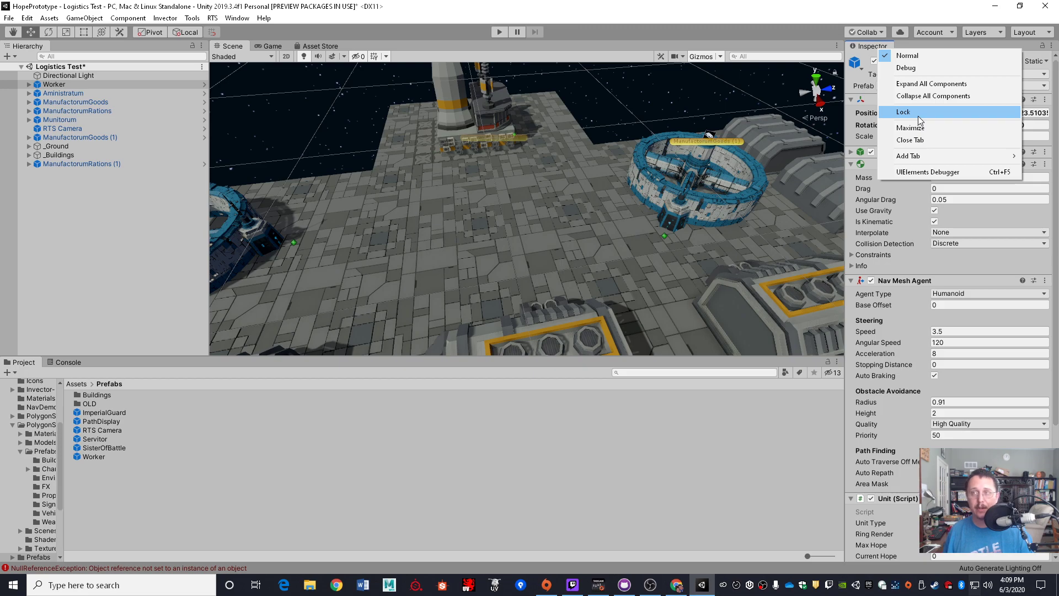
left_click(905, 68)
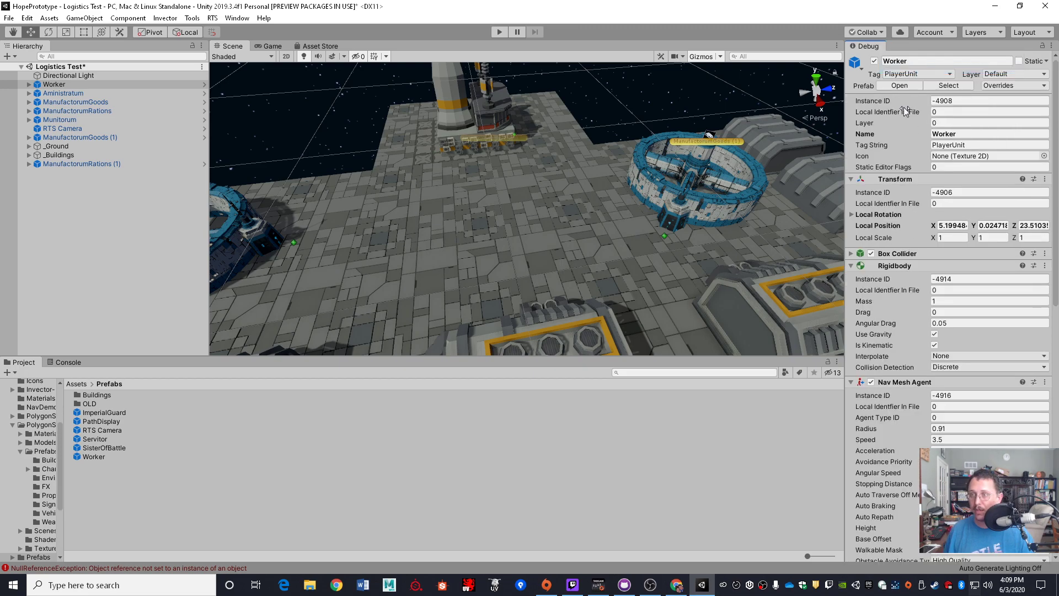
scroll(884, 449, "down", 5)
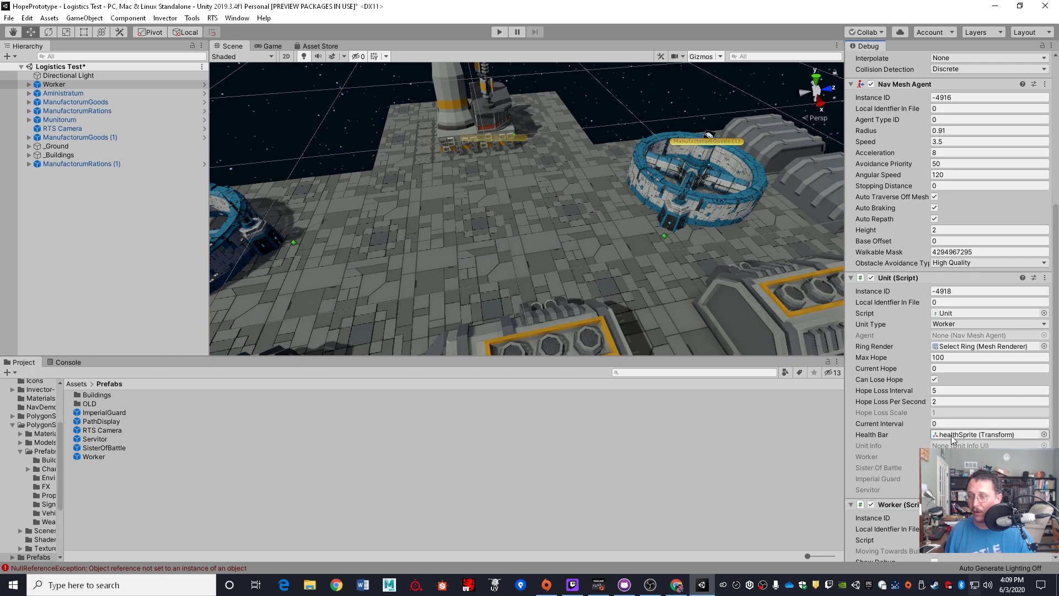
scroll(877, 286, "up", 5)
Step: Return the Inspector to Normal mode and lock it on the Worker
right_click(870, 50)
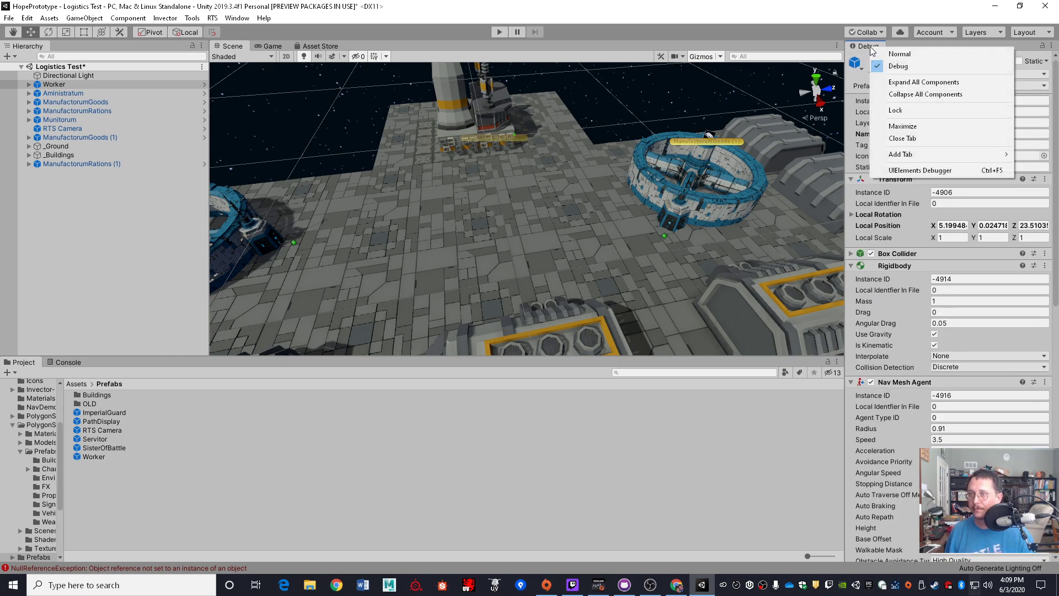
left_click(882, 50)
right_click(881, 51)
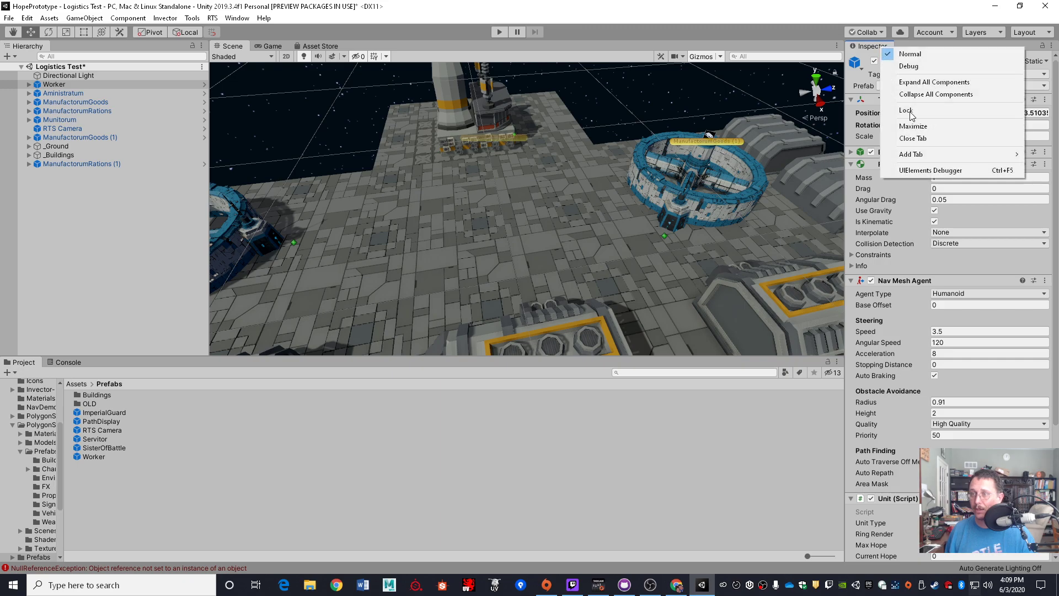
left_click(915, 114)
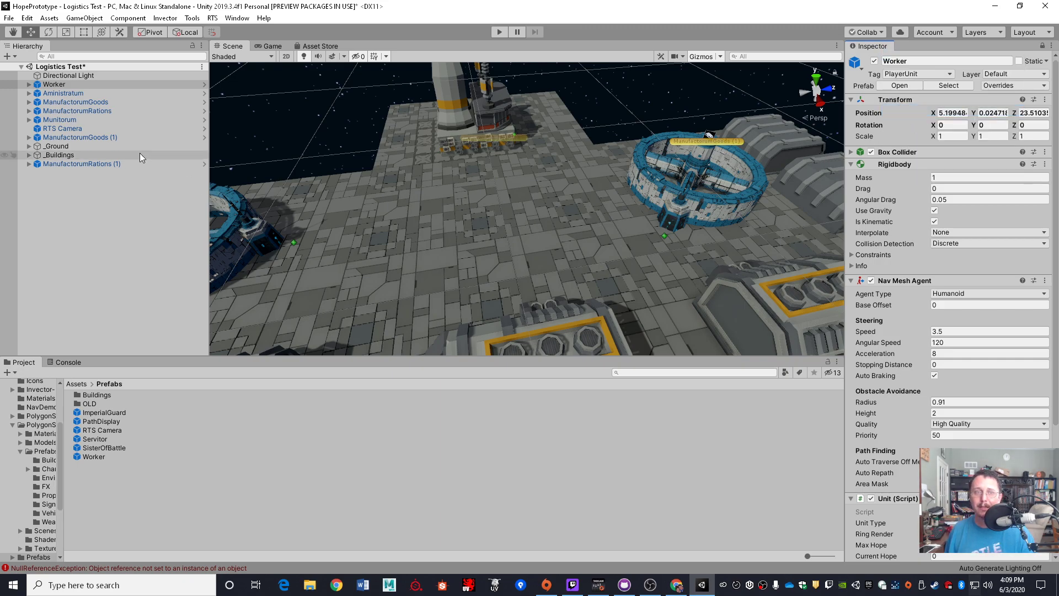
Step: Click through the ManufactorumRations and ManufactorumGoods buildings and a ground tile
left_click(75, 136)
left_click(62, 164)
left_click(62, 111)
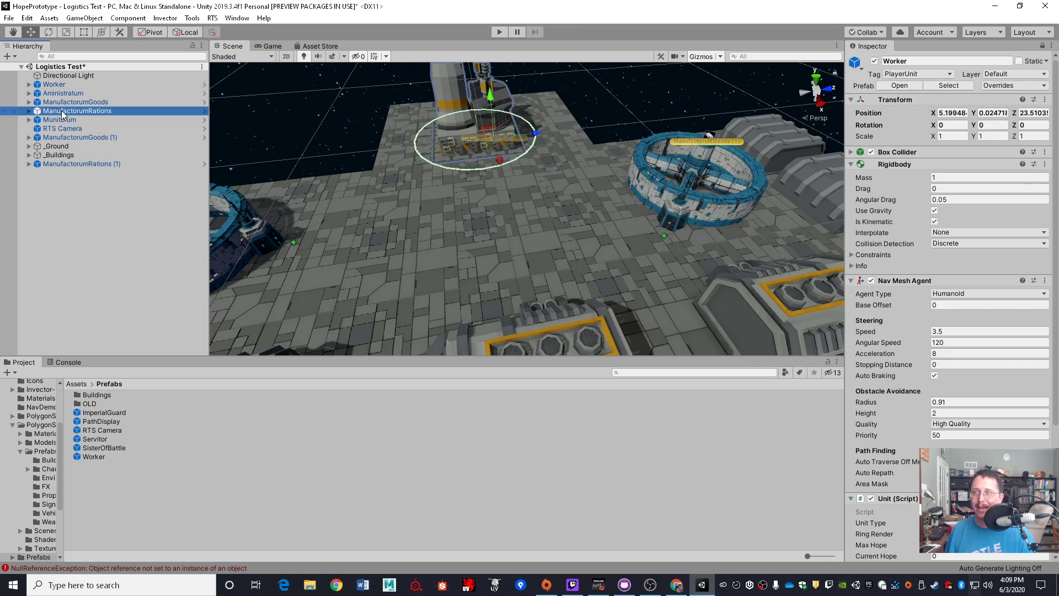
left_click(565, 221)
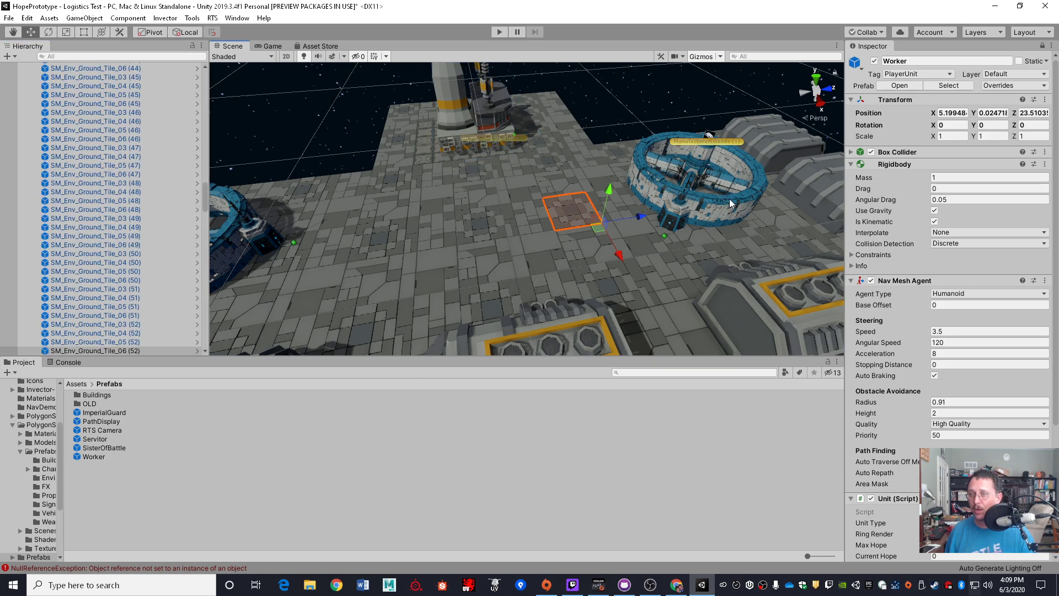
left_click(729, 199)
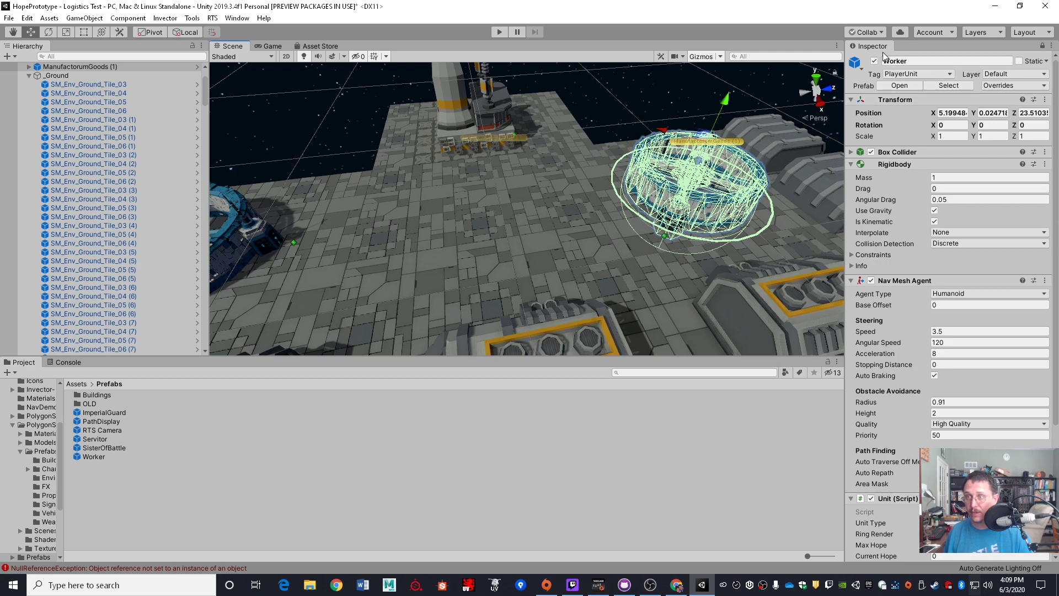
Step: Unlock the Inspector, select SM_Env_Ground_Tile_06 (1), and orbit to view its far side
right_click(882, 47)
left_click(916, 114)
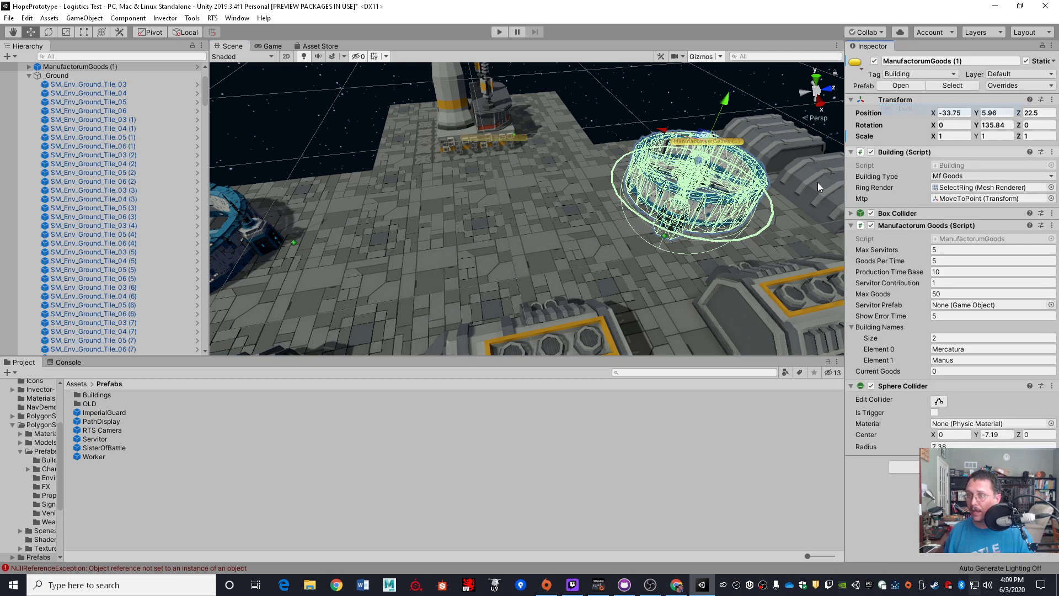
left_click(330, 101)
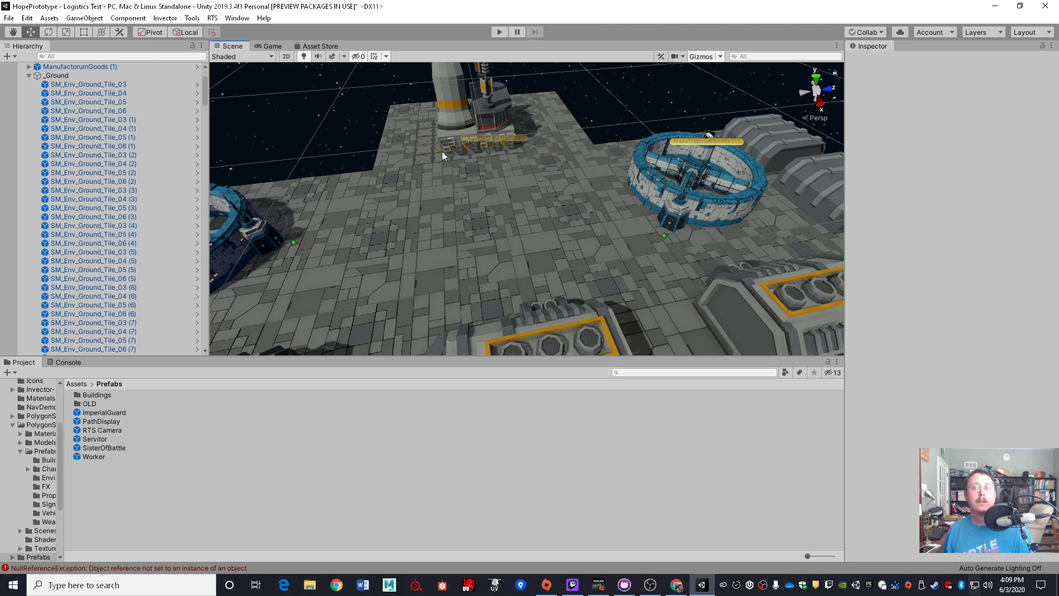
left_click(123, 145)
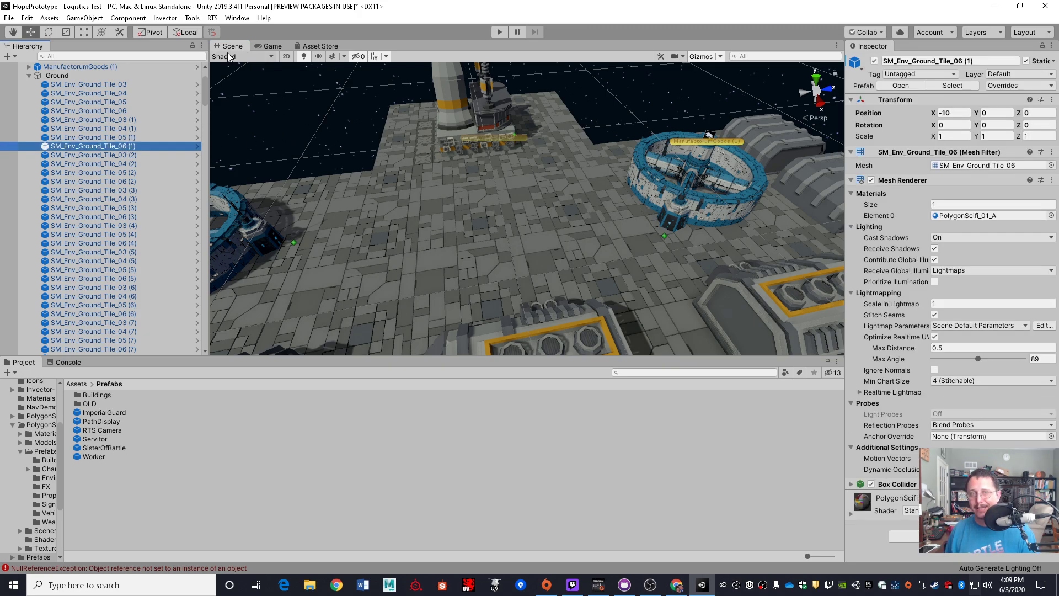
left_click_drag(561, 178, 545, 253, "alt")
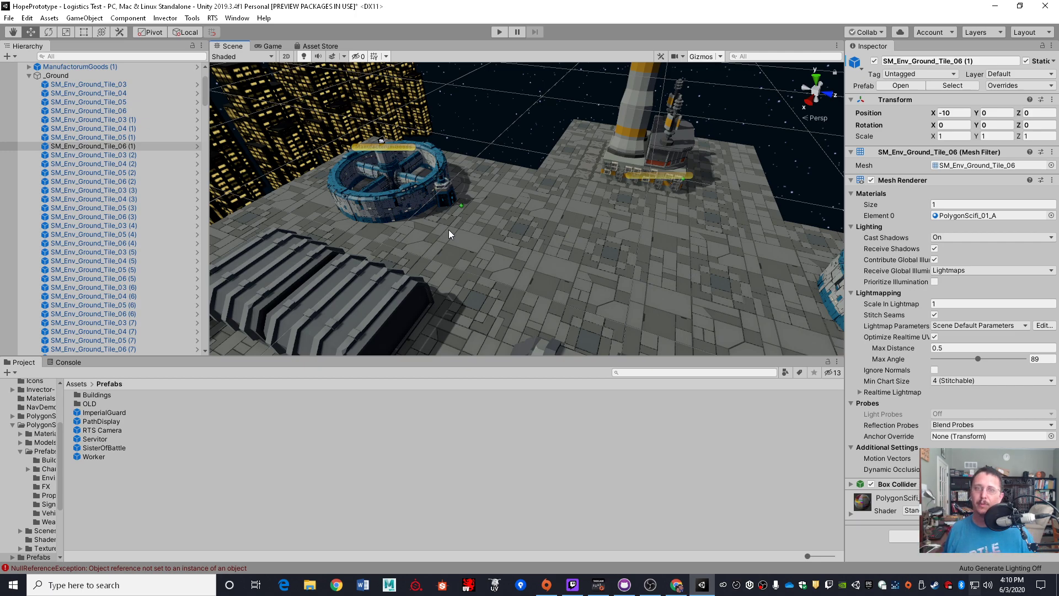
Step: Move the ManufactorumGoods building to -34.96, 6.64, -33.63, undoing a trial scale-up to keep scale 1
left_click(424, 206)
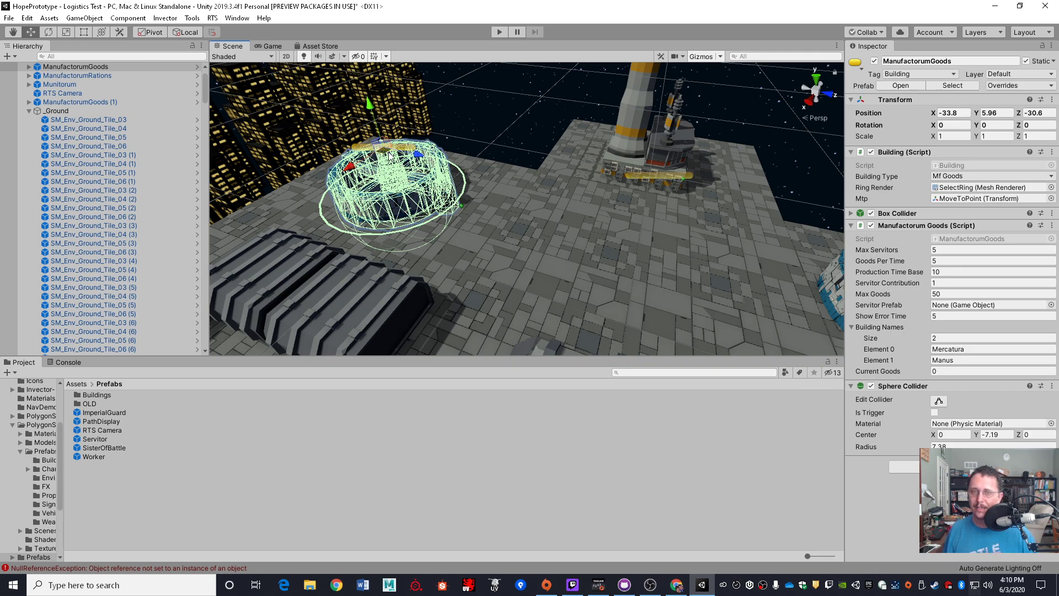
left_click_drag(387, 158, 347, 143)
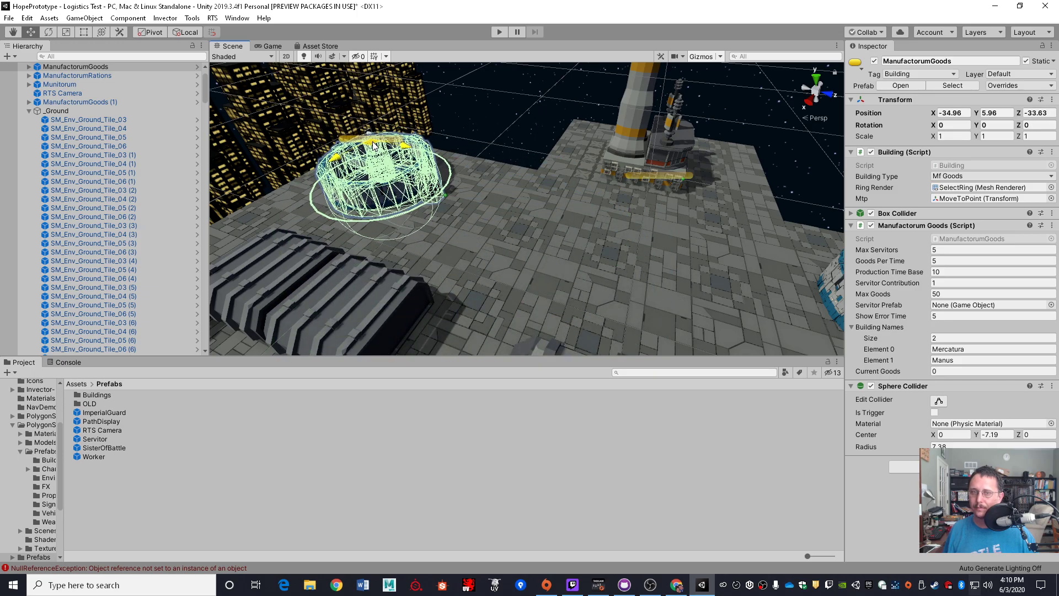
mouse_move(355, 97)
left_mouse_down()
mouse_move(362, 125)
mouse_move(350, 99)
left_mouse_up()
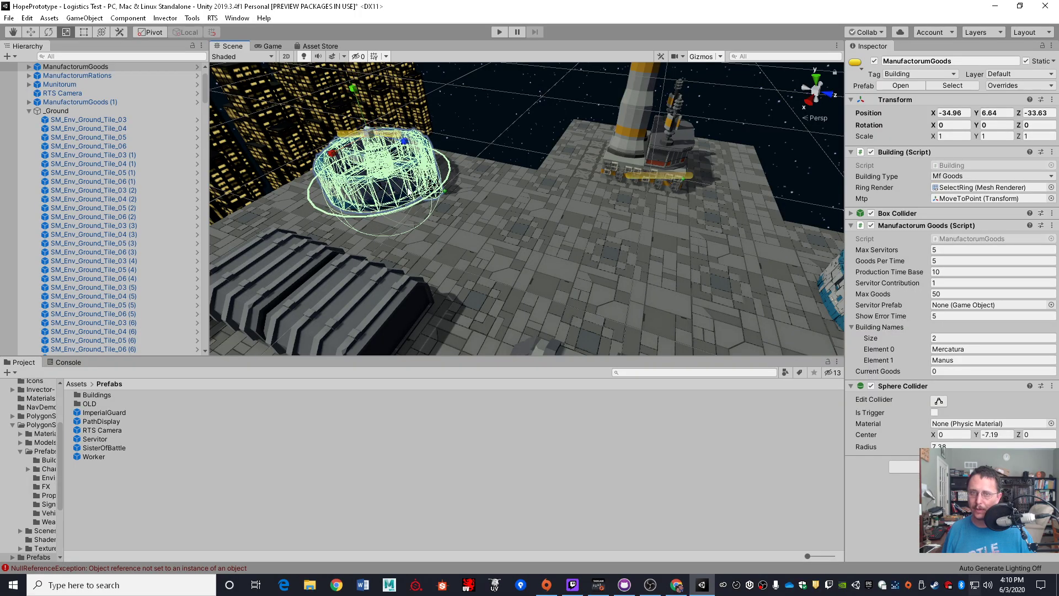
left_click_drag(371, 138, 408, 201)
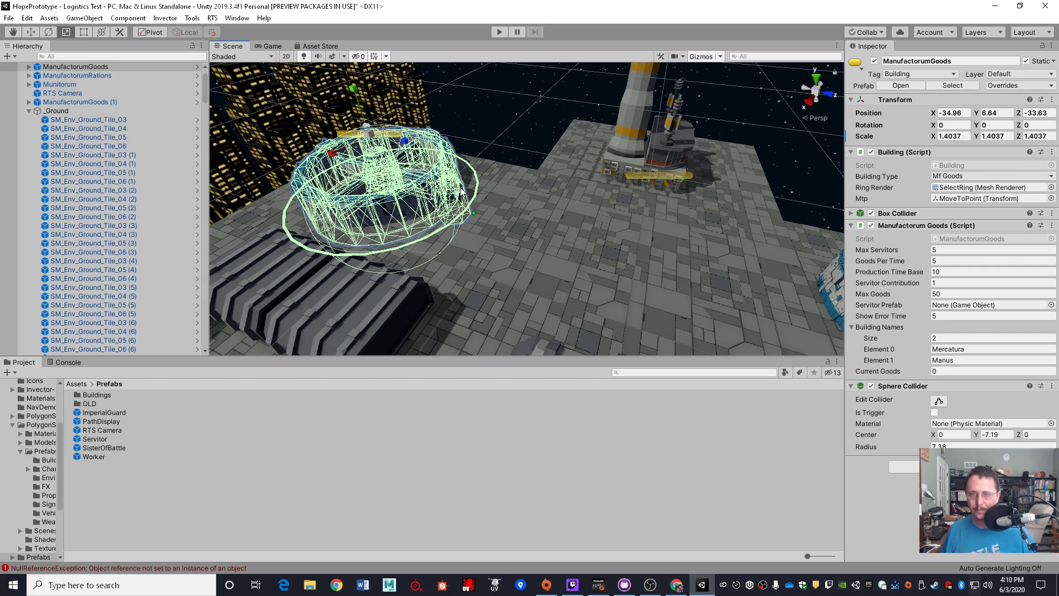
key("ctrl+z")
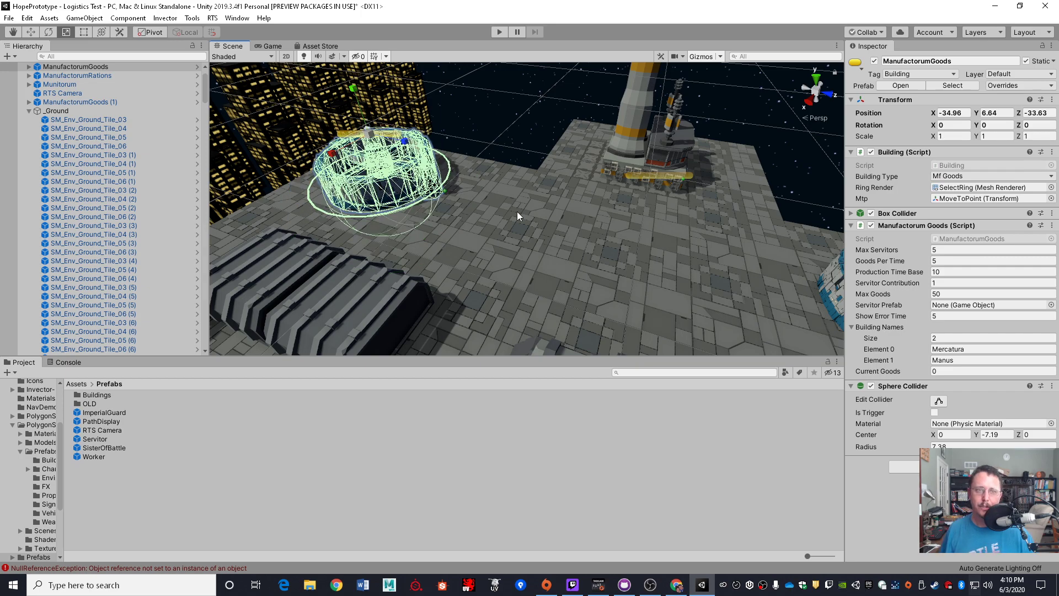
key("w")
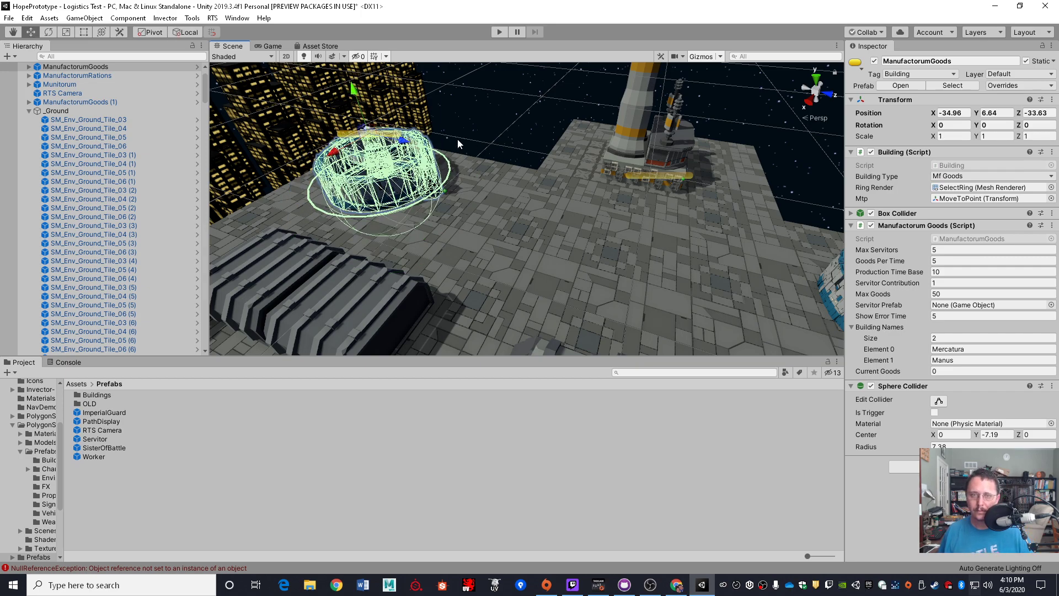
middle_click_drag(512, 115, 514, 140)
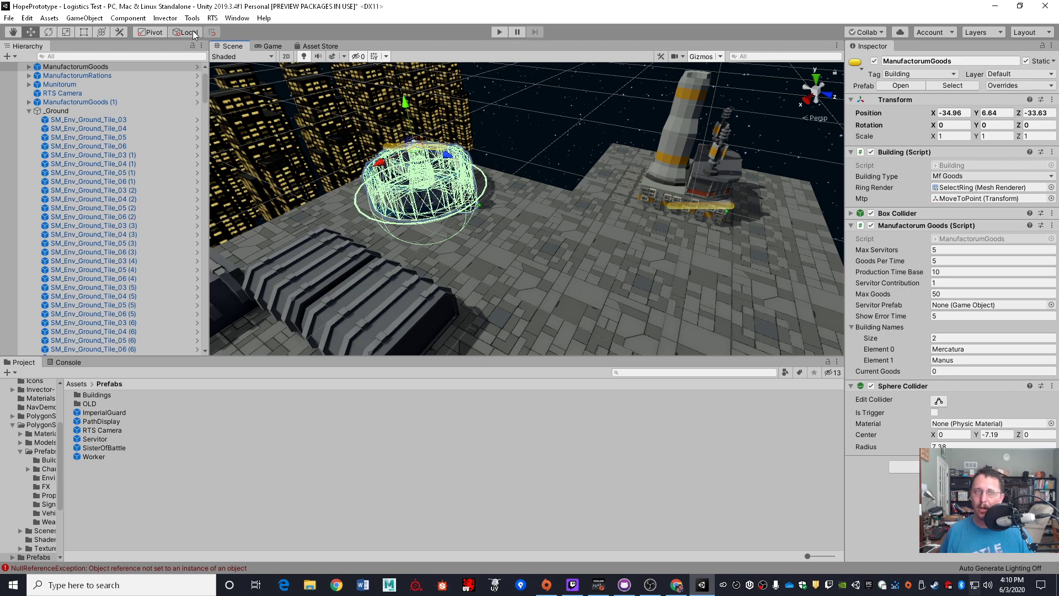
Step: Pan the view and move the ManufactorumGoods building along Z to -29.95
left_click(11, 33)
left_click_drag(535, 199, 681, 166)
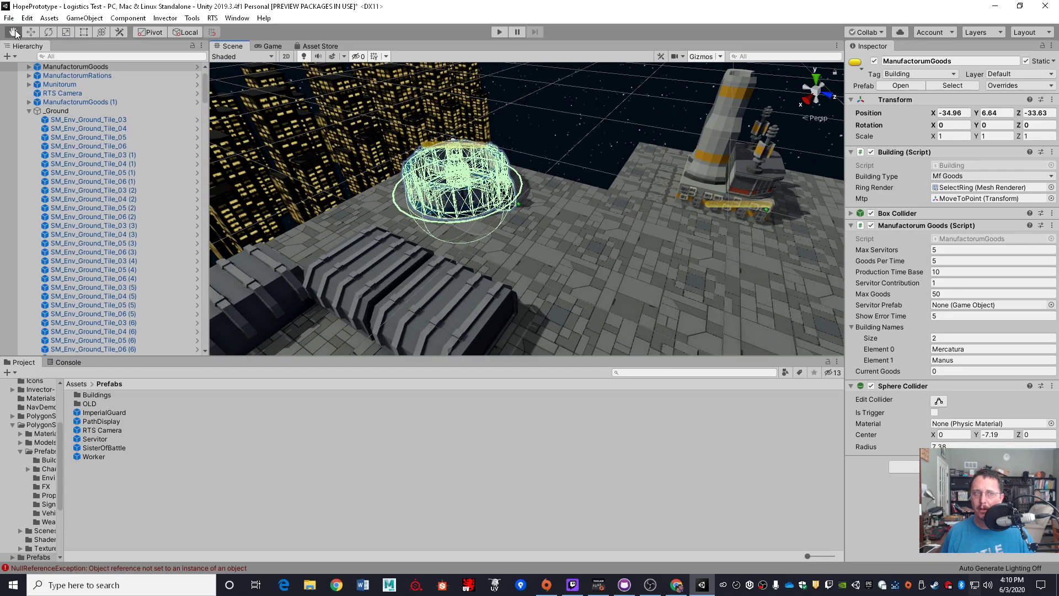
left_click(30, 32)
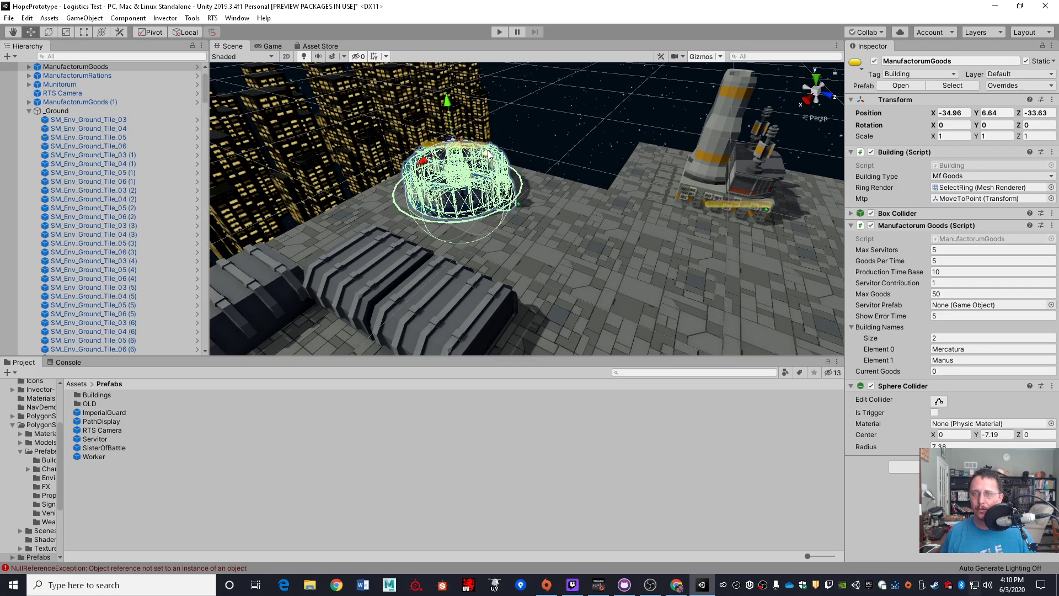
left_click_drag(479, 147, 492, 168)
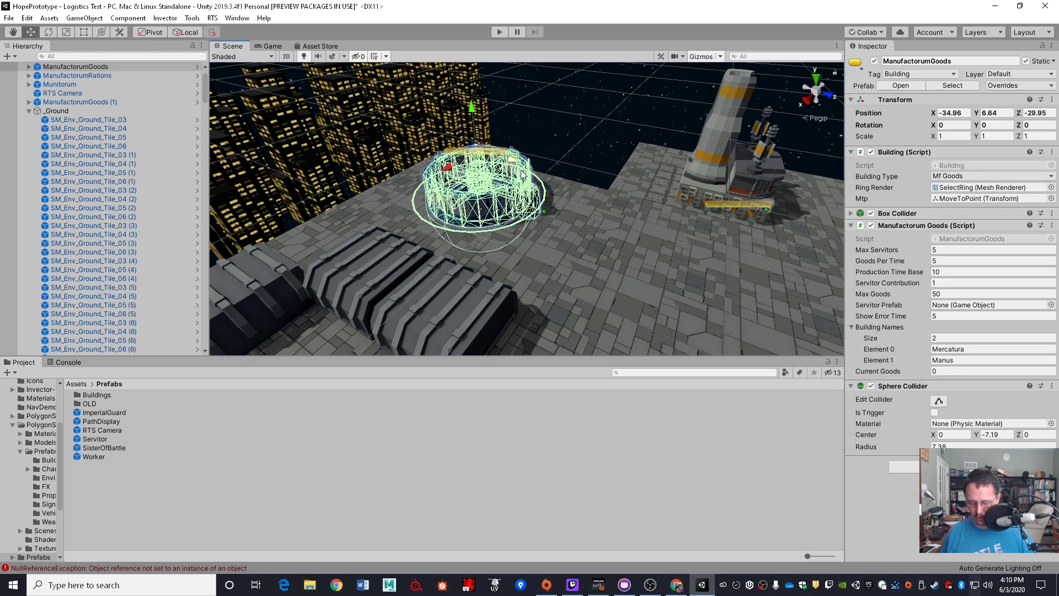
Step: Tilt the building to rotation 31.16, -134.122, -245.57 and stretch it to Y scale 8.3668
left_click(49, 33)
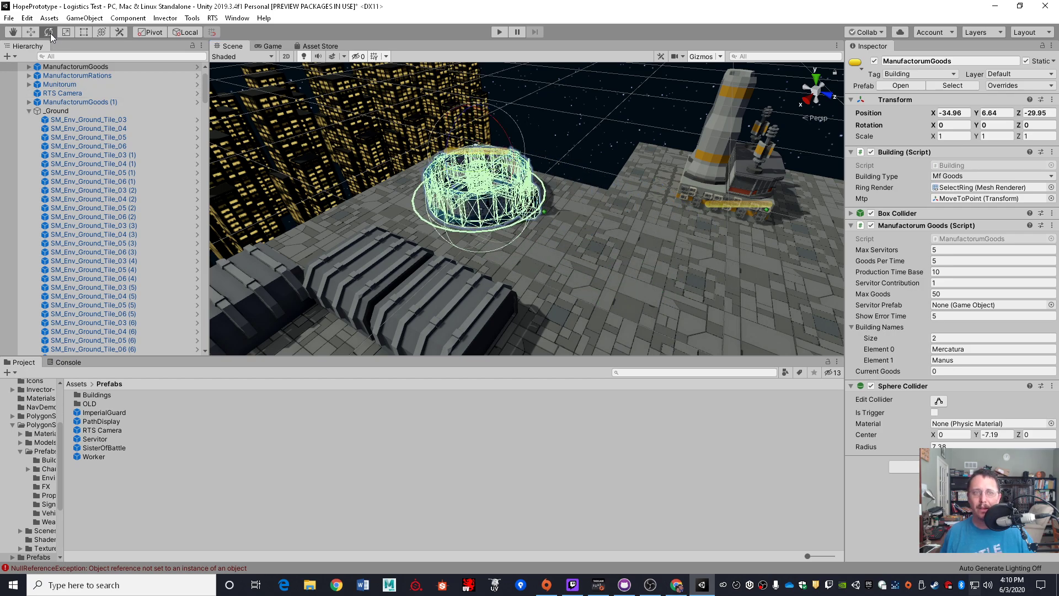
left_click_drag(503, 117, 335, 24)
left_click_drag(485, 154, 431, 224)
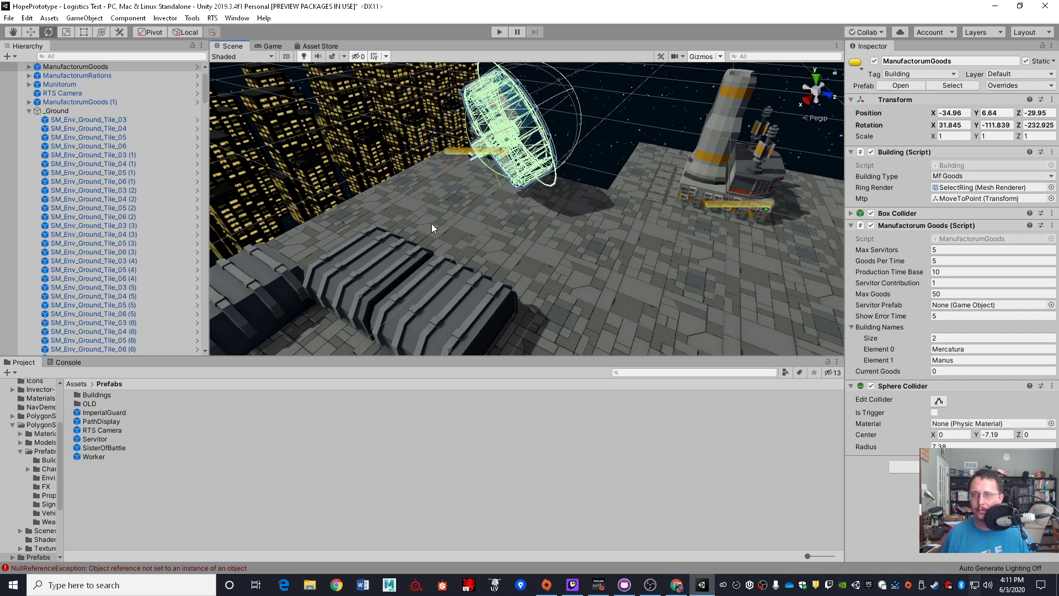
left_click(66, 31)
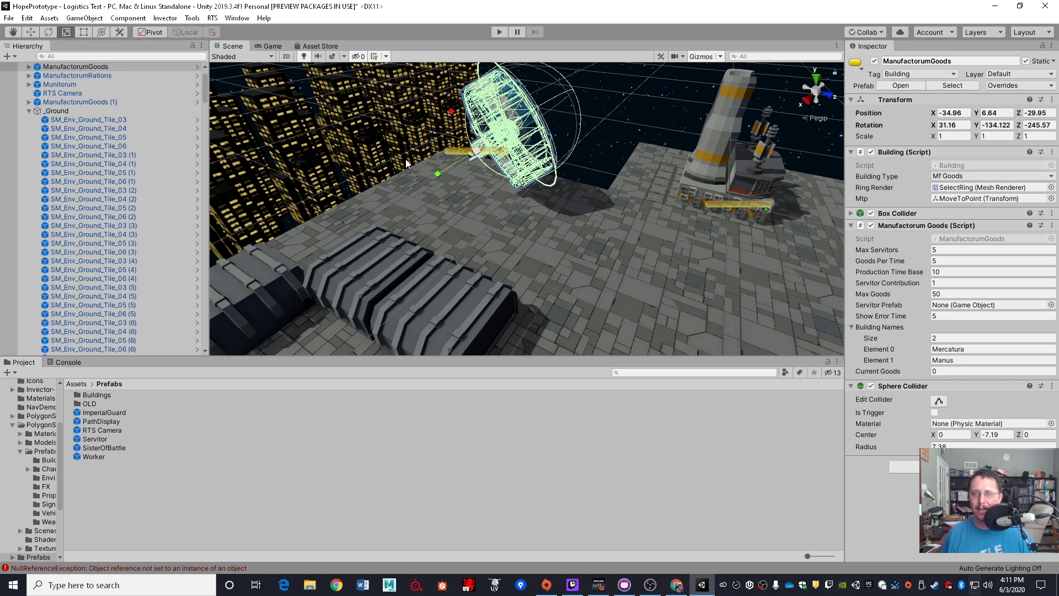
left_click_drag(440, 176, 121, 282)
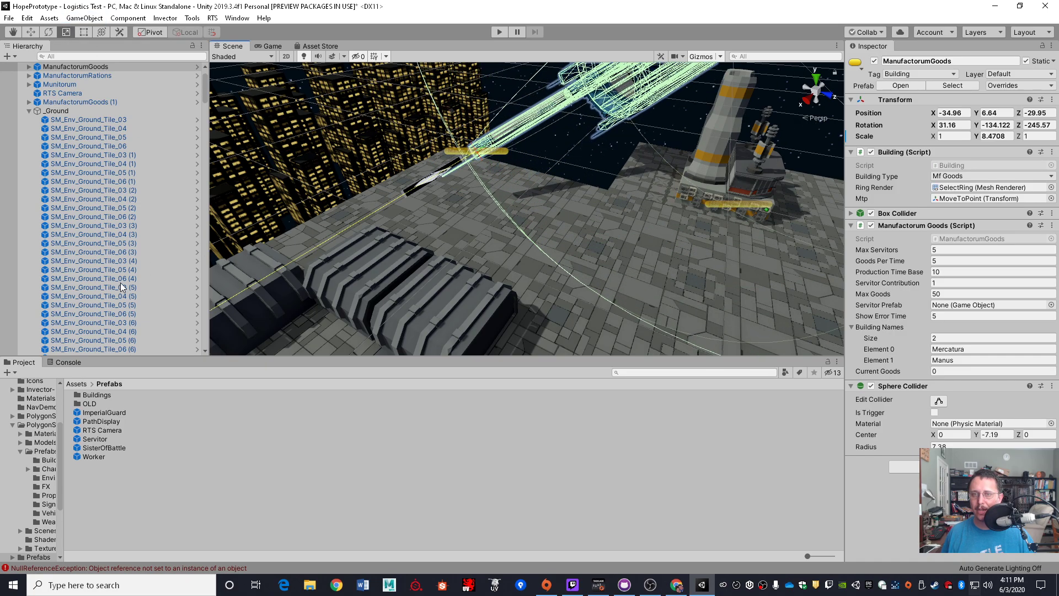
right_click_drag(519, 260, 645, 173)
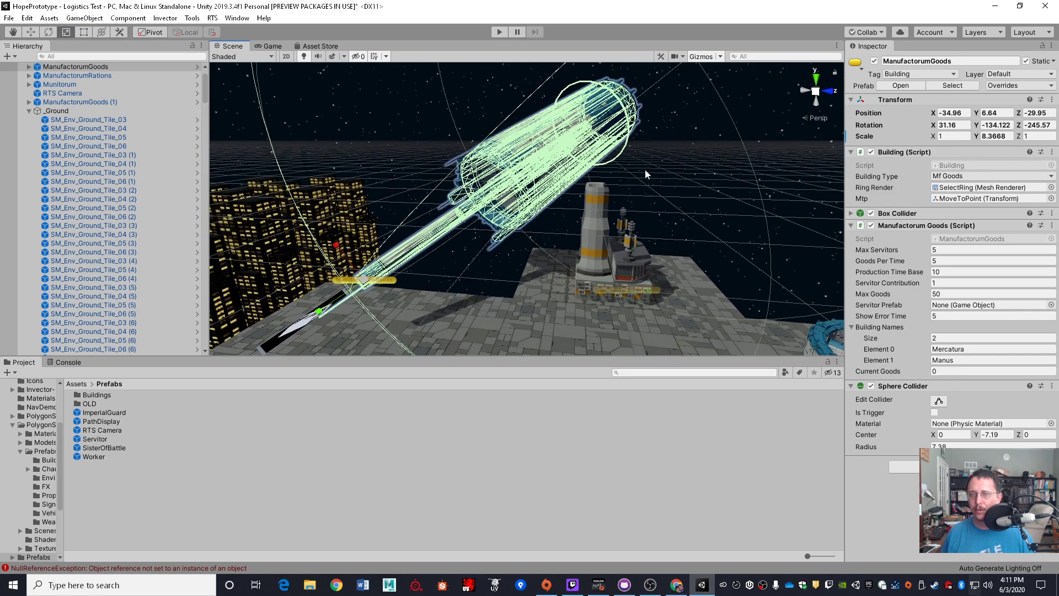
Step: Reselect the ManufactorumGoods cylinder and switch to the Rect Tool
left_click(666, 197)
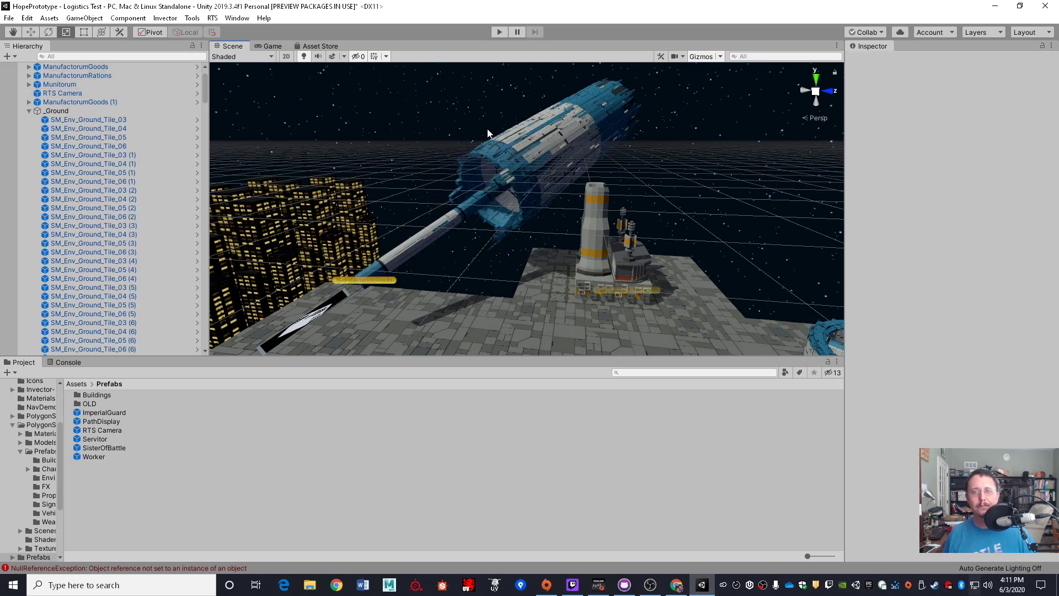
left_click(525, 141)
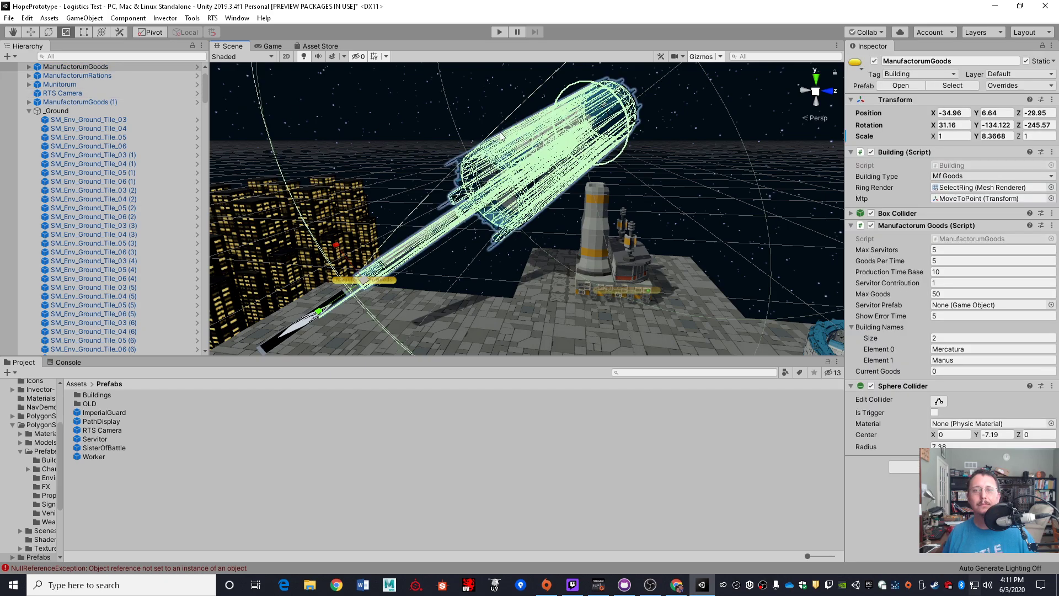
left_click(84, 33)
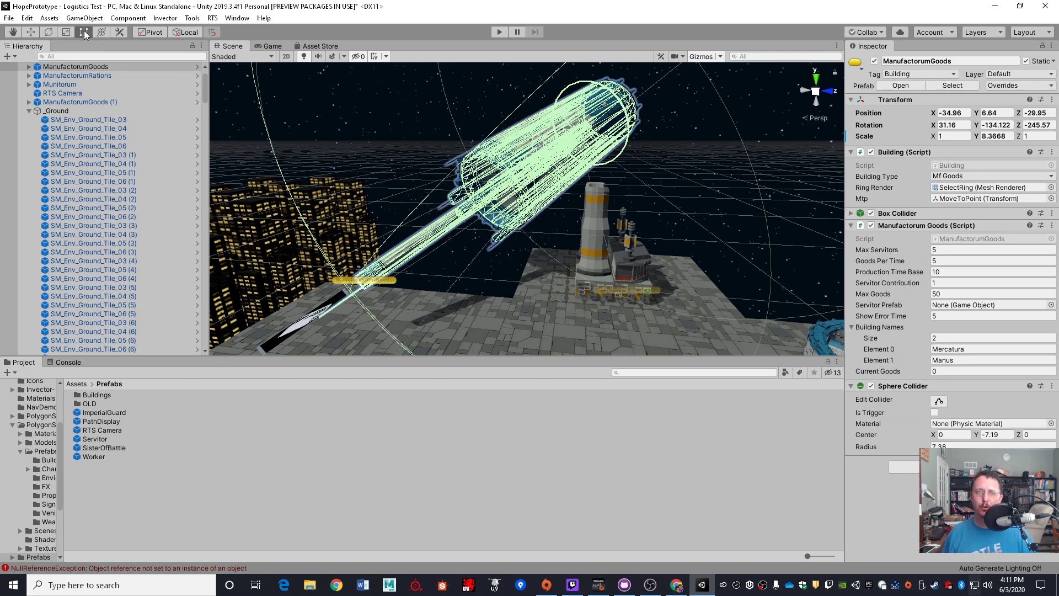
left_click_drag(607, 166, 696, 160, "alt")
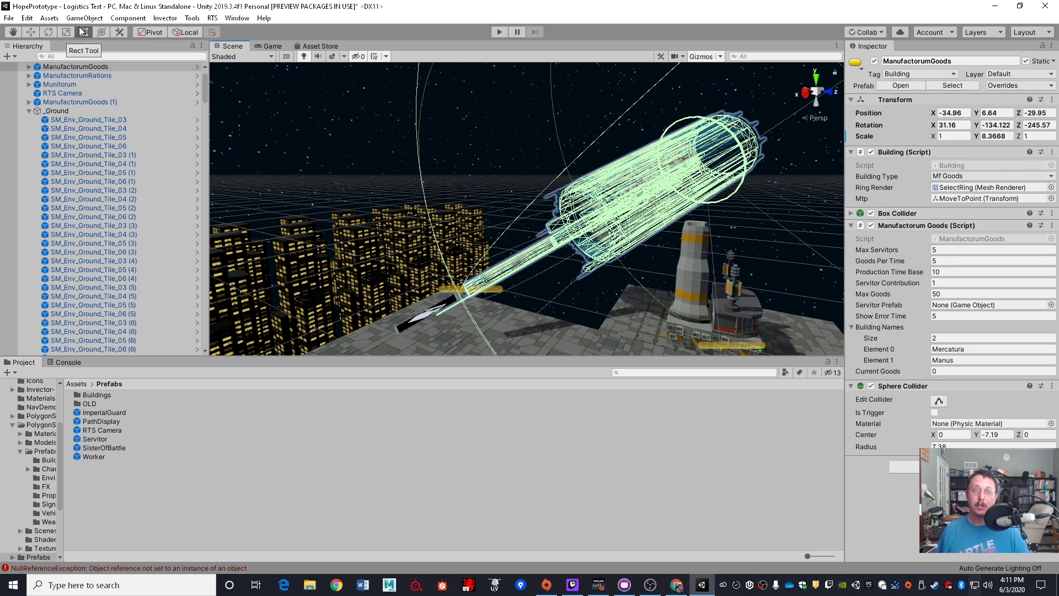
Step: Use combined transform handles to shrink the cylinder to Y scale 3.091449 at rotation 42.765, -126.863, -241.18
left_click(101, 32)
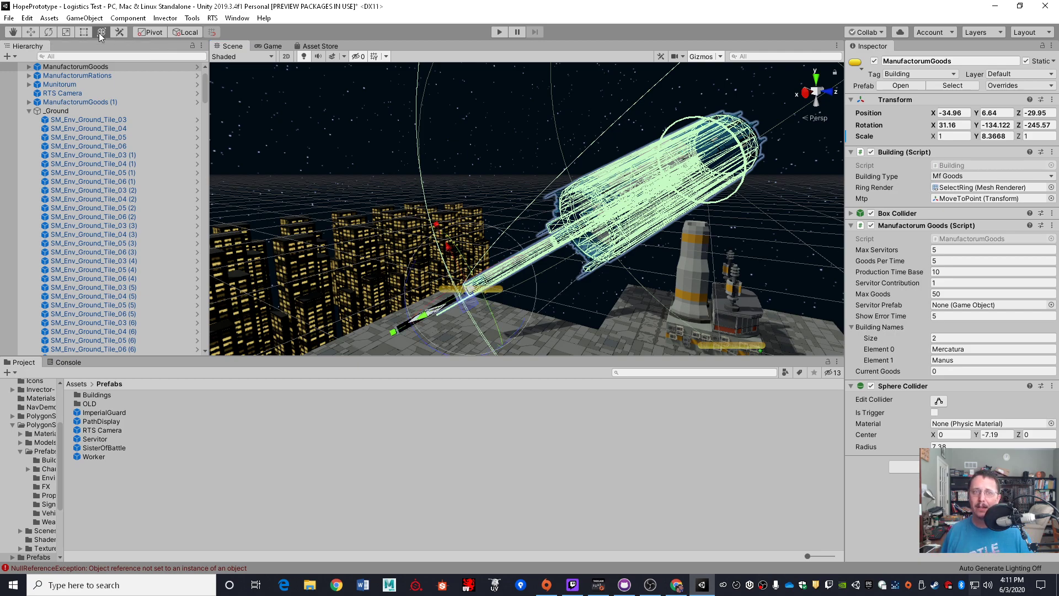
left_click_drag(513, 310, 484, 254, "alt")
left_click_drag(411, 250, 447, 227)
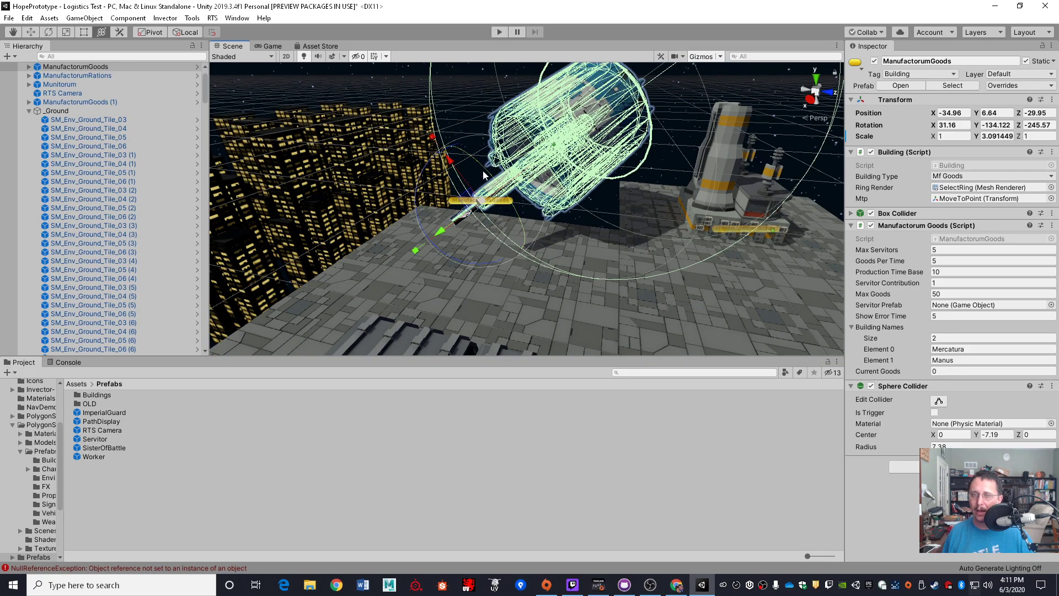
left_click_drag(482, 171, 440, 221)
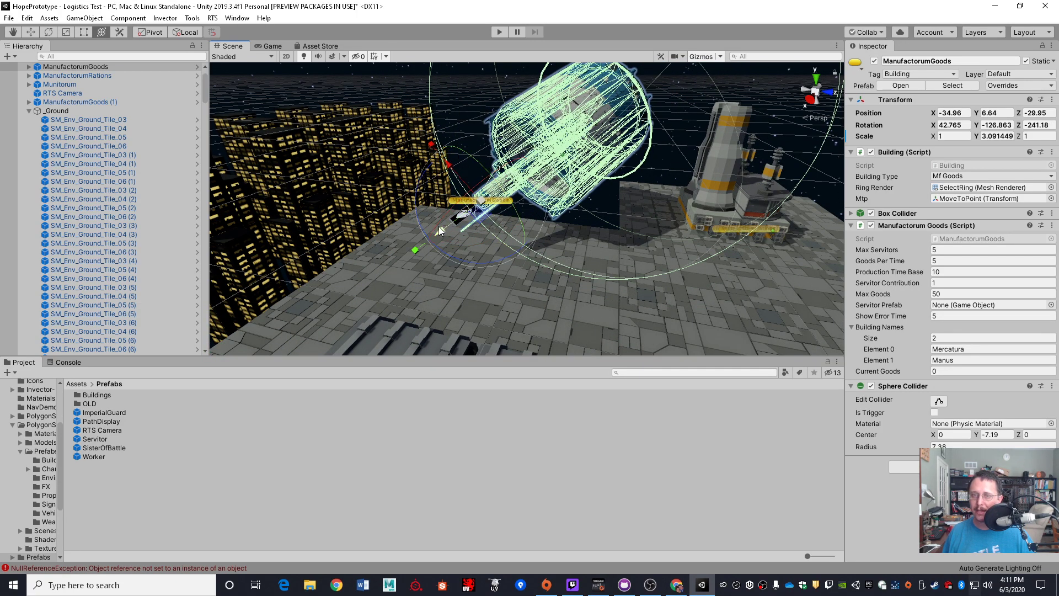
left_click_drag(451, 172, 442, 188)
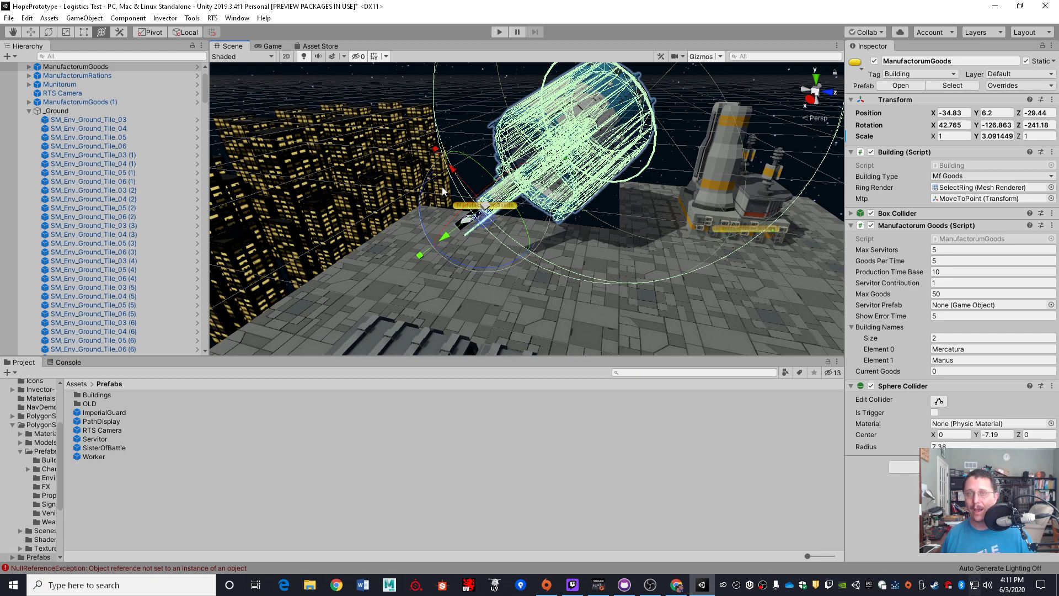
Step: Cycle the W, E, R, T, Y tool hotkeys, ending on the Move tool
key("w")
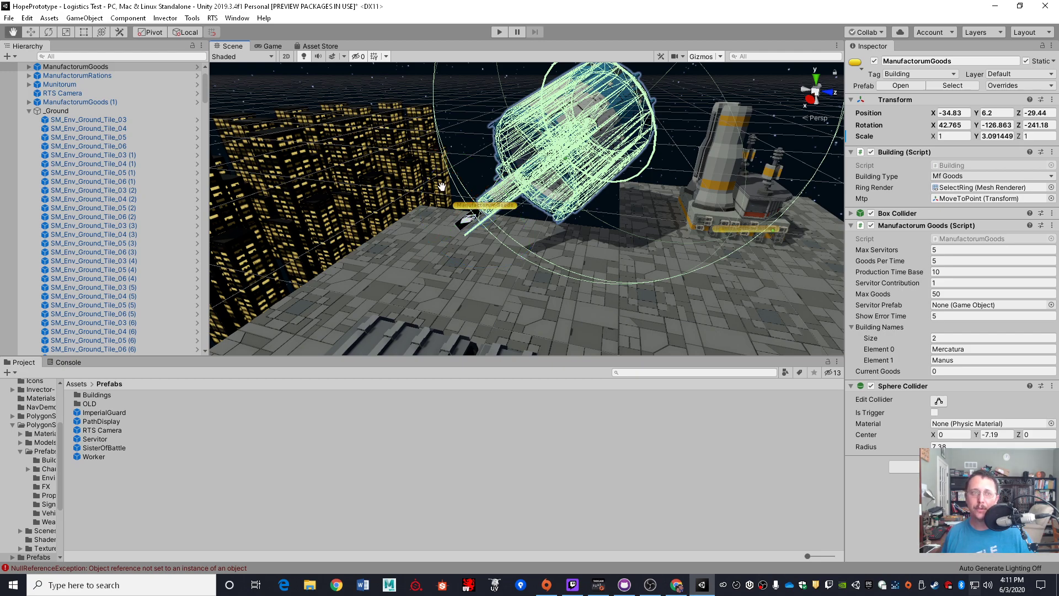
key("e")
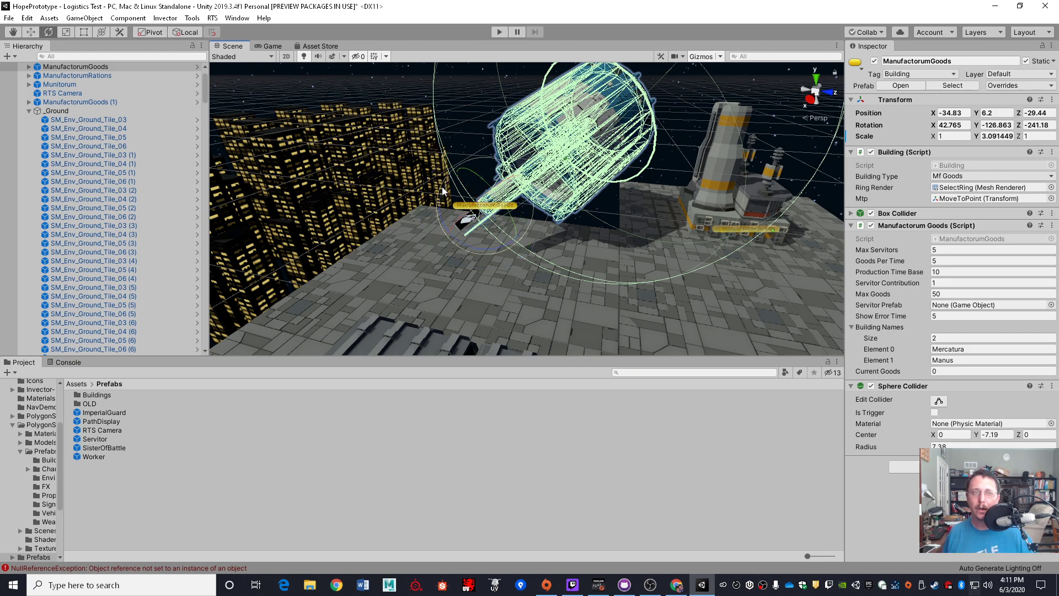
key("r")
key("t")
key("y")
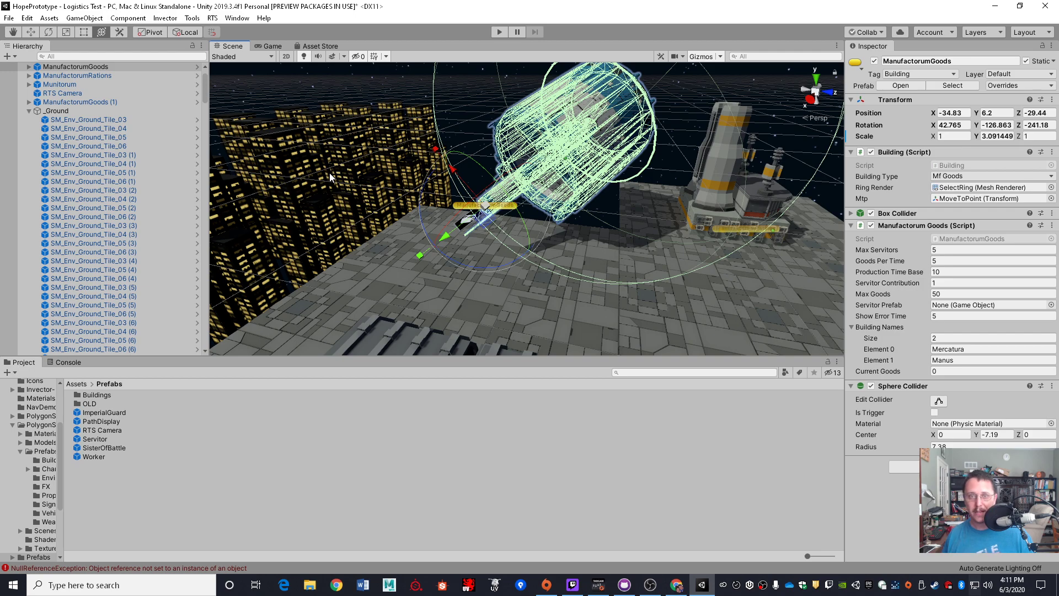
key("e")
key("r")
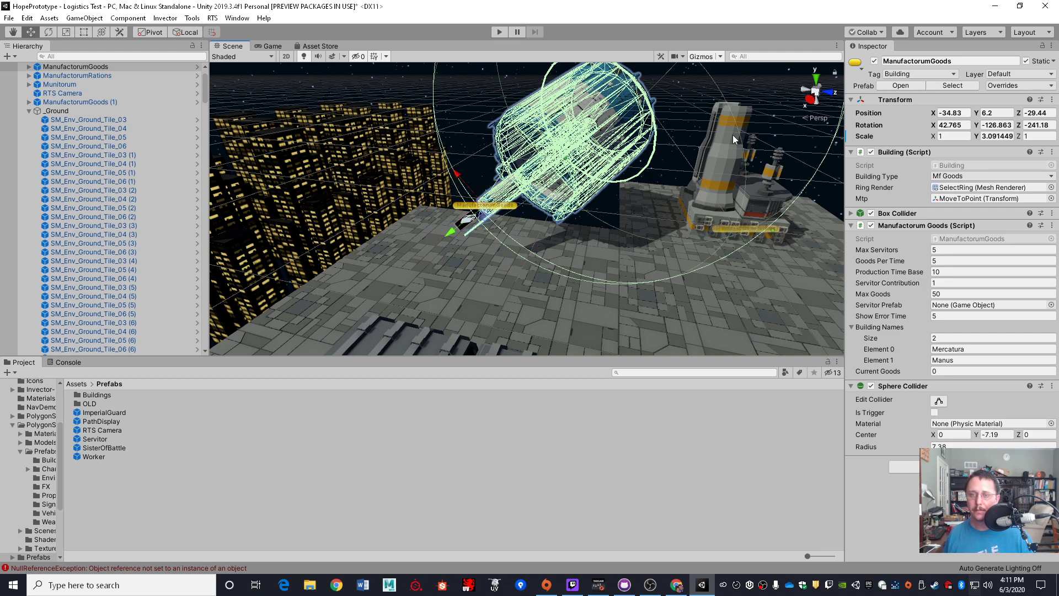
key("w")
key("r")
key("w")
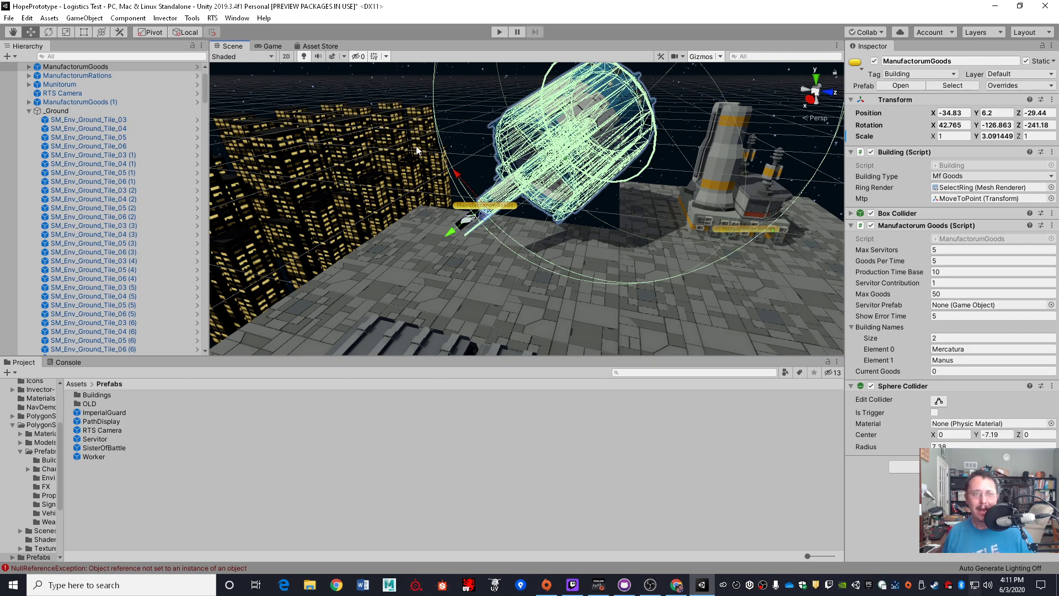
key("y")
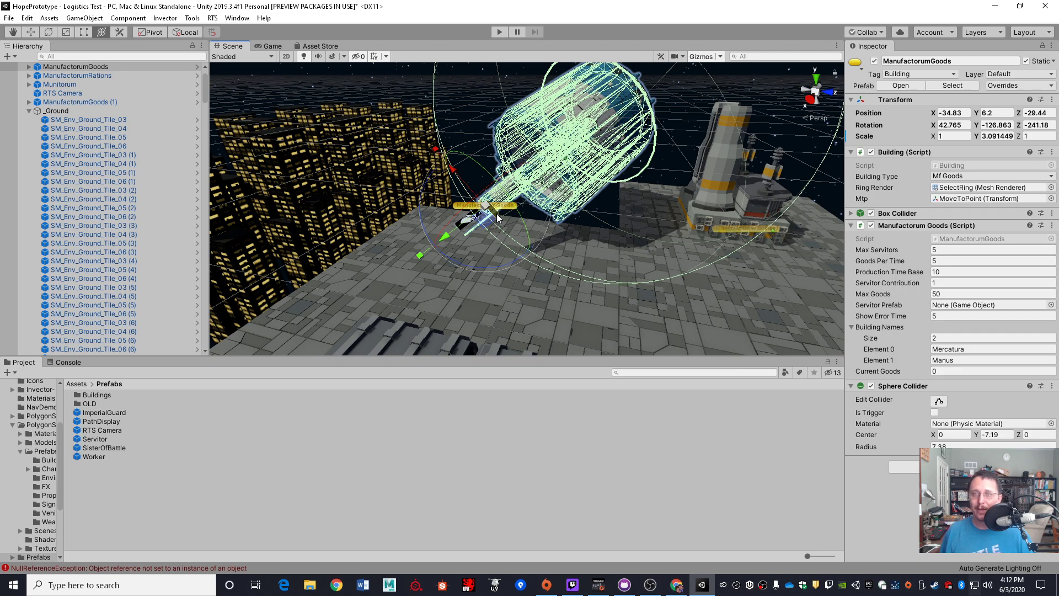
key("w")
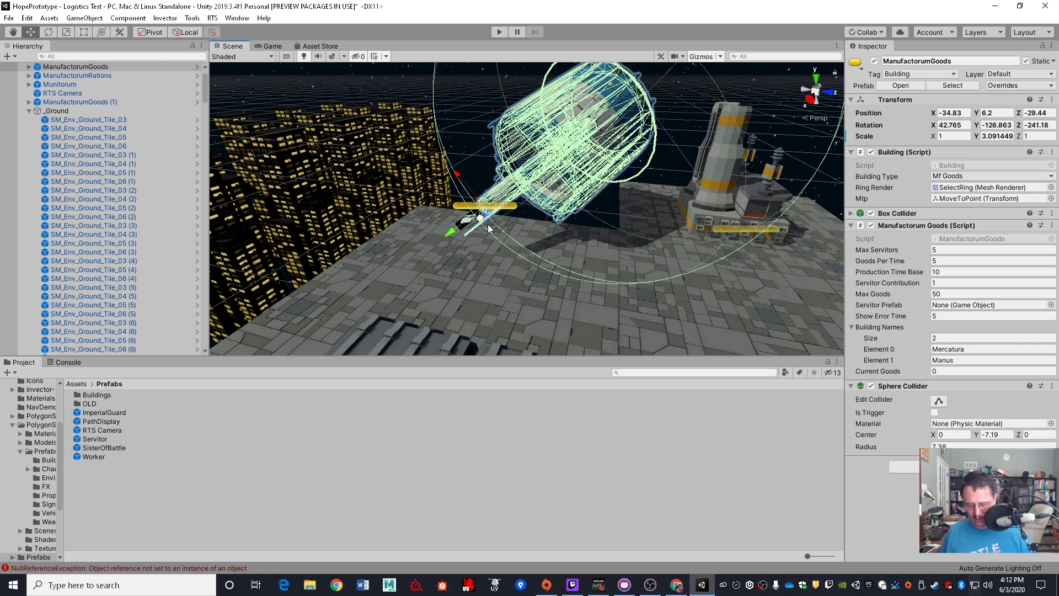
Step: Drop the building to -36.91, 0.02, -36.4, then cycle tool hotkeys ending on Scale
left_click_drag(488, 223, 443, 243)
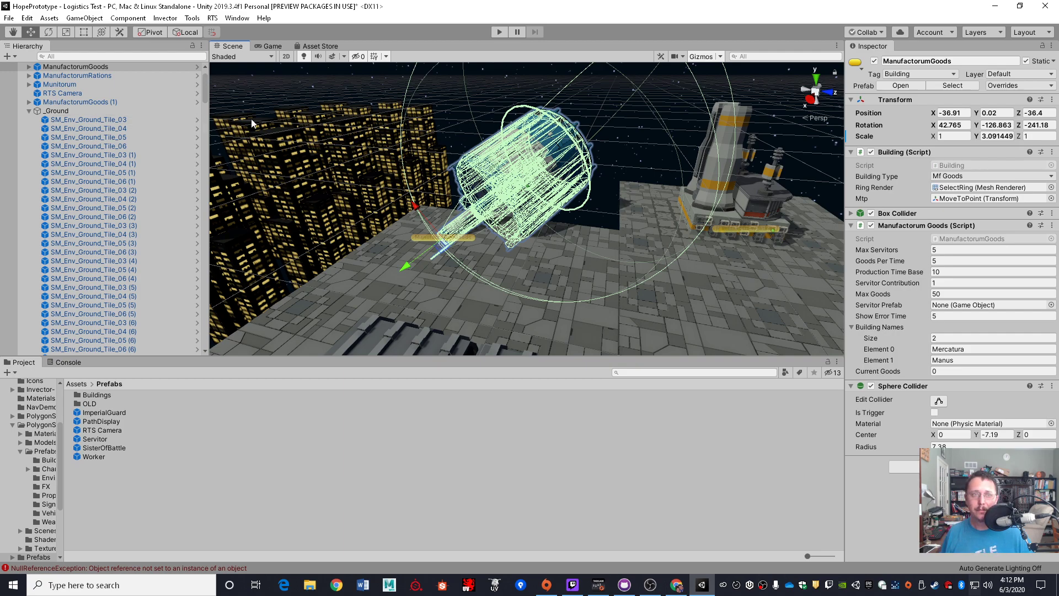
key("e")
key("w")
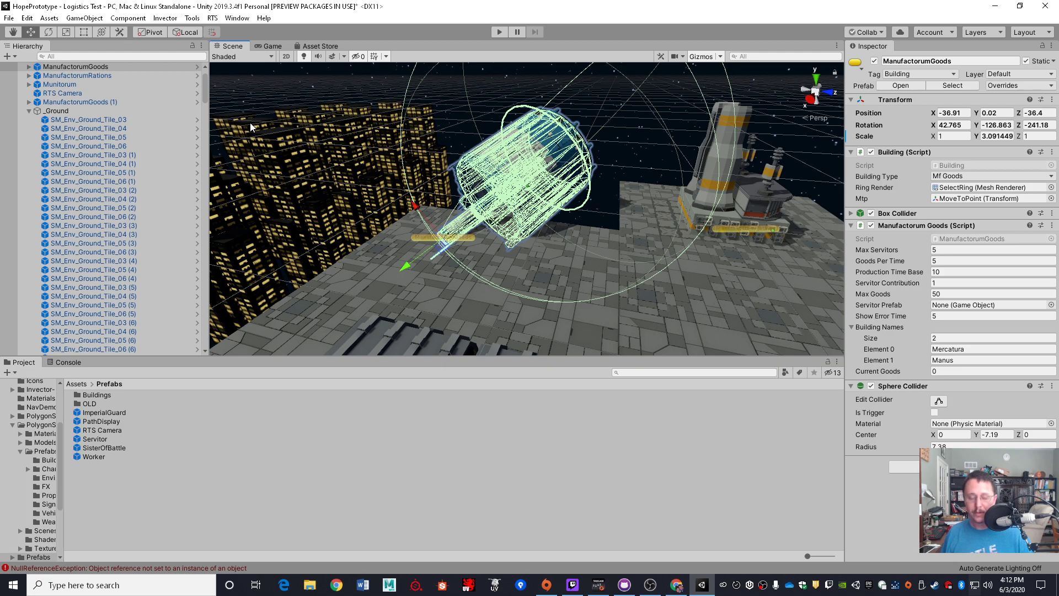
key("r")
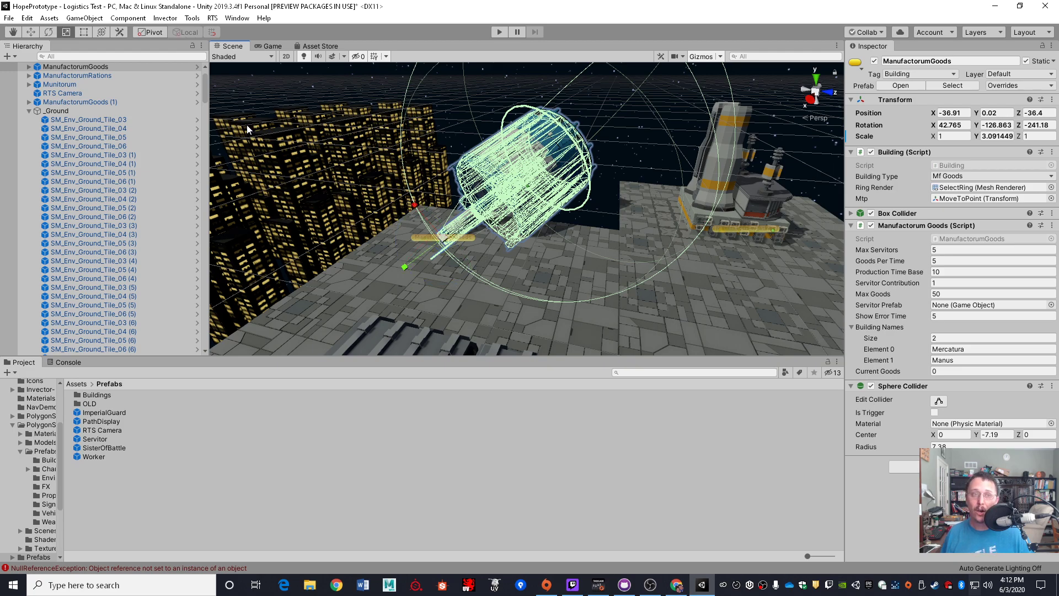
key("w")
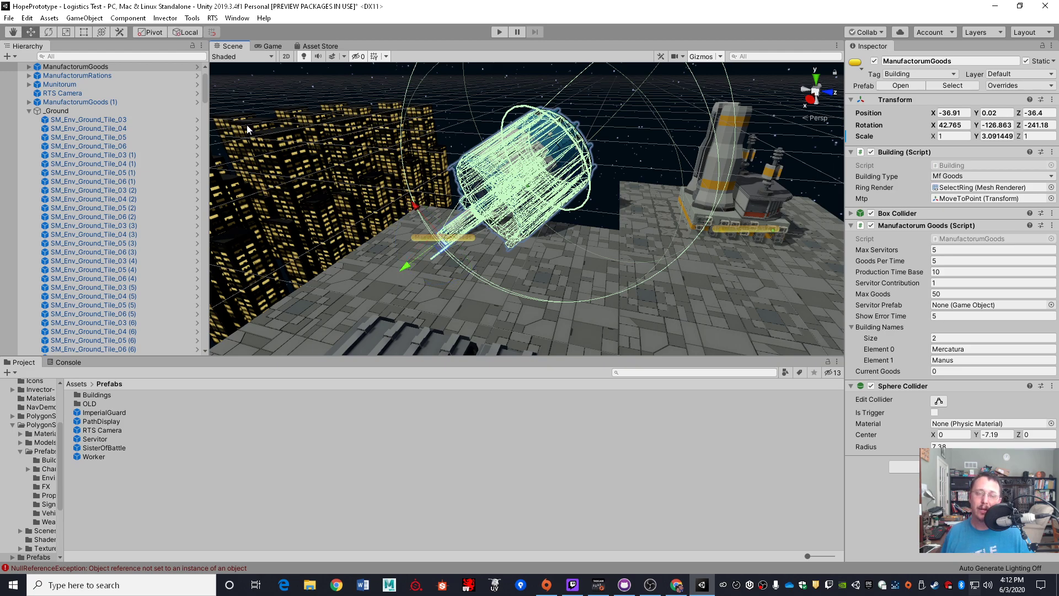
key("e")
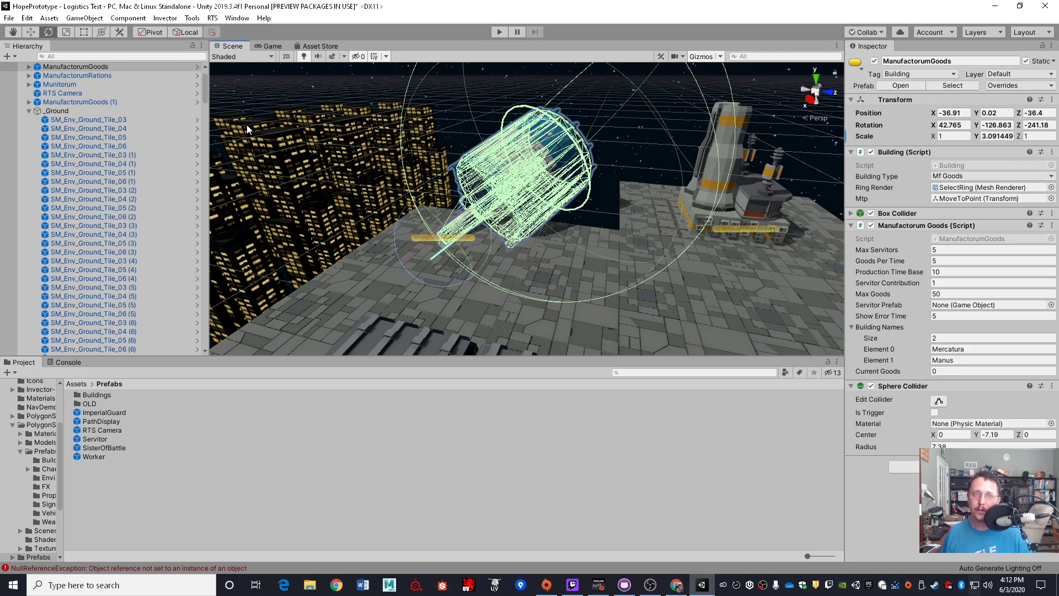
key("r")
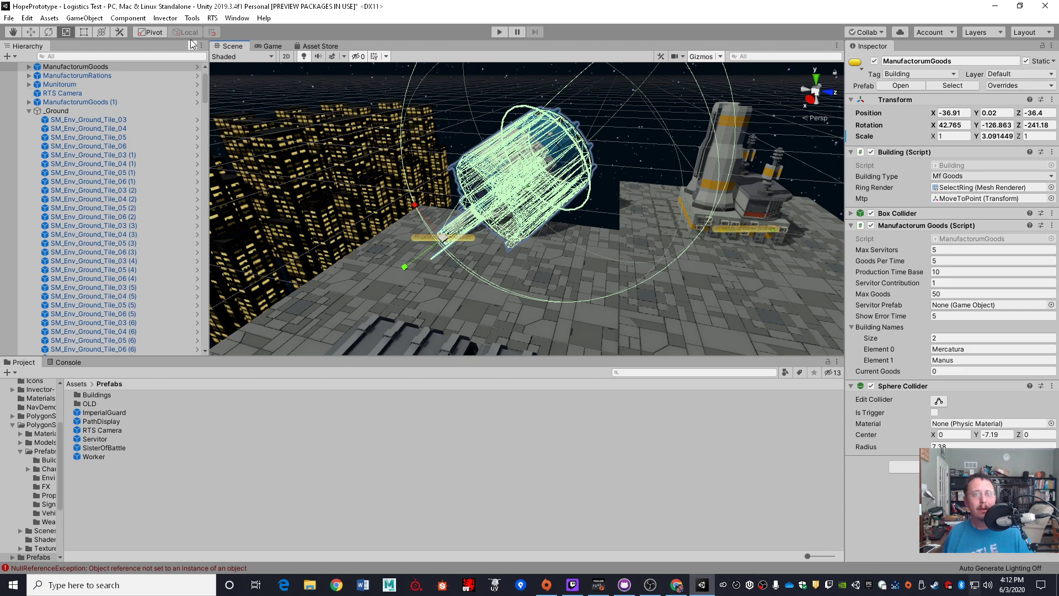
Step: Browse the custom editor tools list, then deselect and reselect the ManufactorumGoods building
left_click(124, 33)
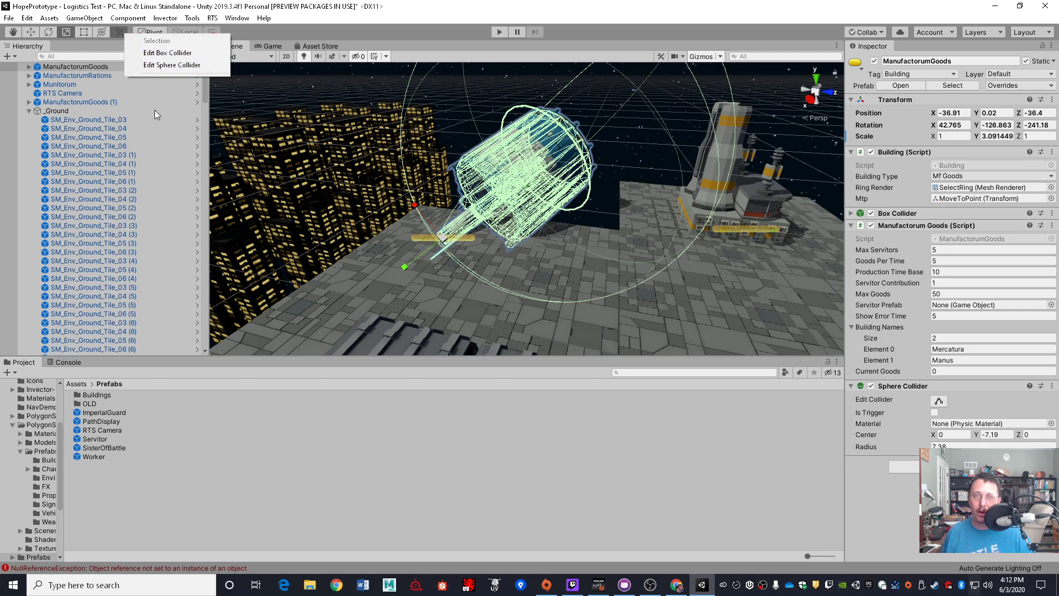
left_click(292, 82)
left_click(282, 77)
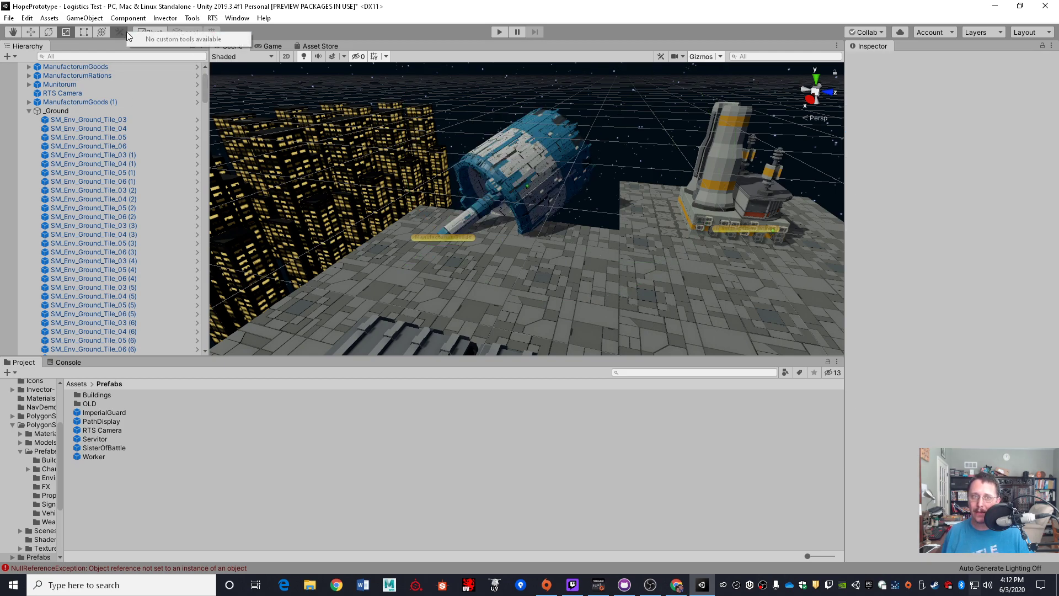
left_click(551, 156)
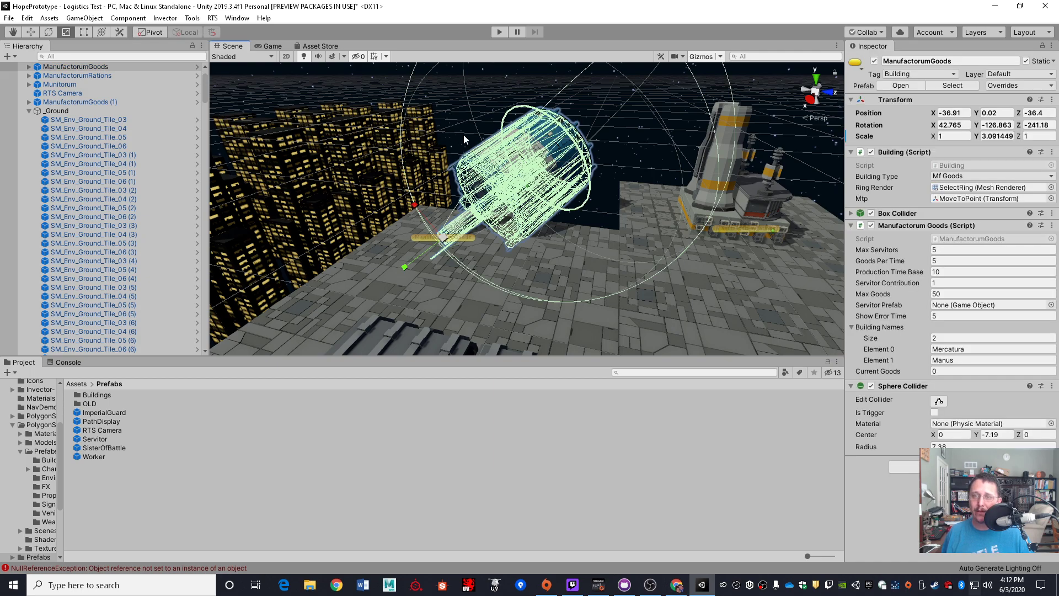
Step: Choose Edit Box Collider for the building and select it in the Hierarchy
left_click(113, 32)
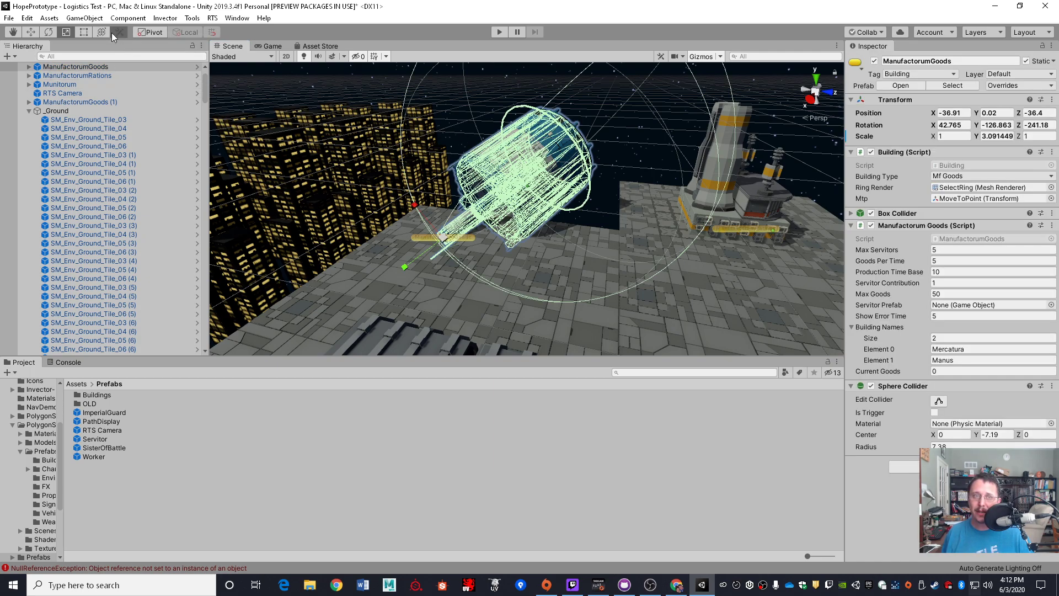
left_click(129, 52)
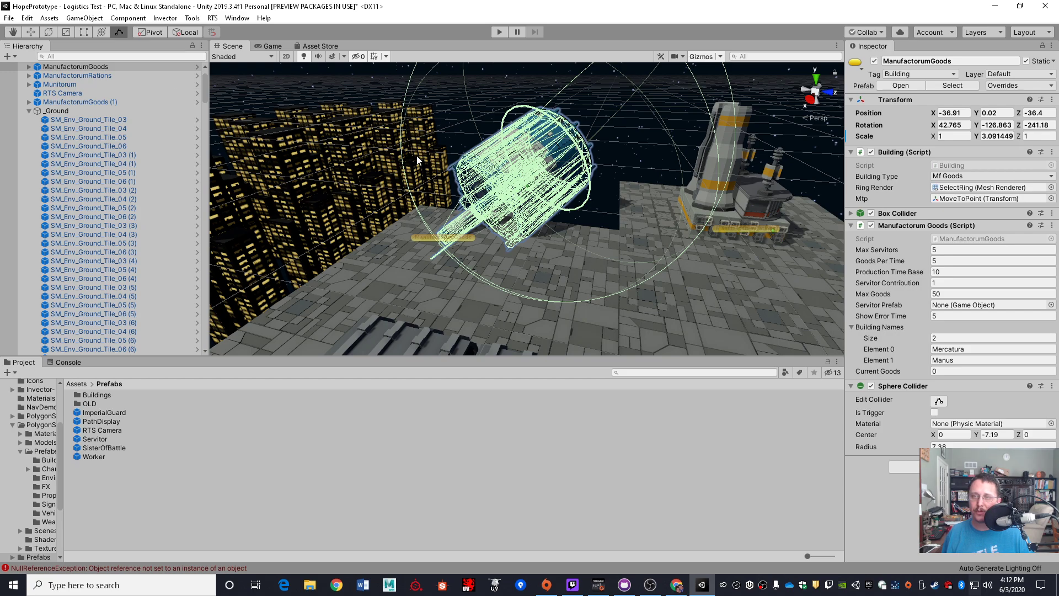
left_click_drag(416, 155, 342, 124, "alt")
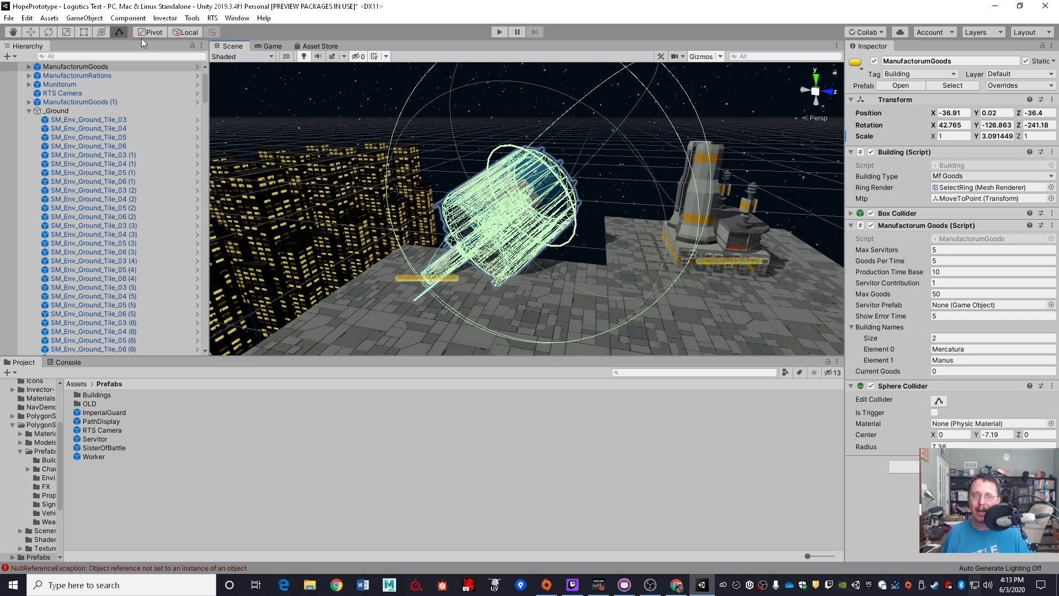
left_click(127, 47)
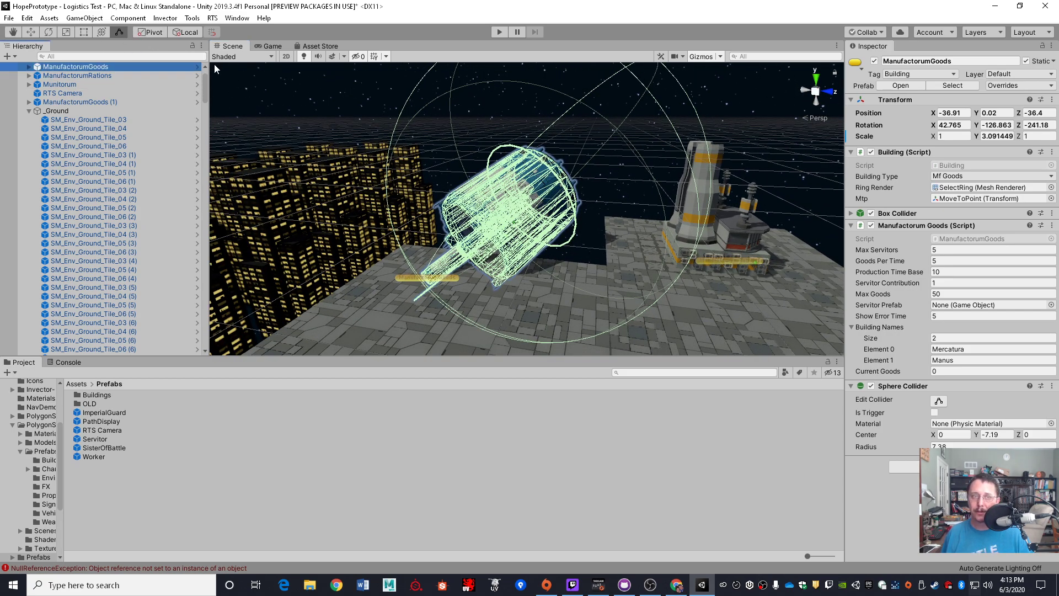
Step: Switch to the Move tool and orbit the Scene view twice around the ManufactorumGoods cylinder
left_click(29, 32)
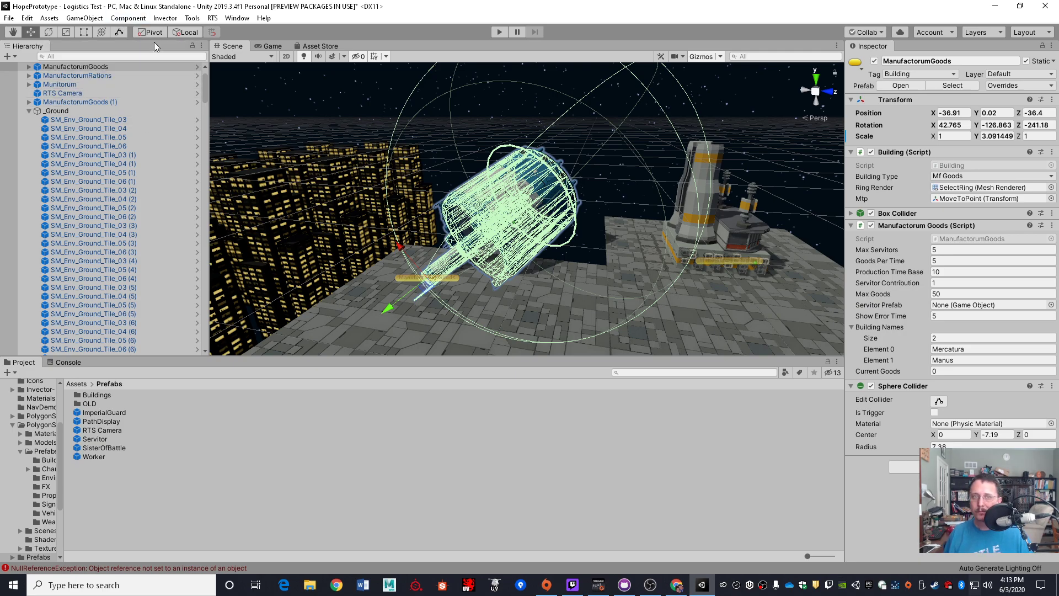
right_click_drag(371, 128, 222, 31)
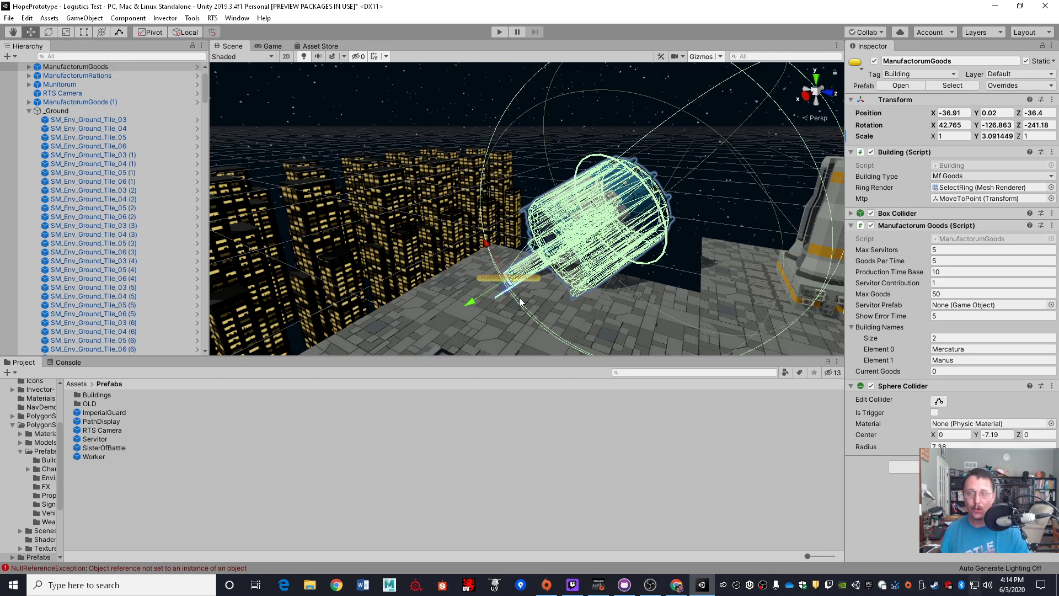
left_click_drag(521, 292, 469, 268, "alt")
Step: Drag ManufactorumGoods up and back to -37.74, 2.87, -39.69, then set the handle to Center with Z
left_click(156, 32)
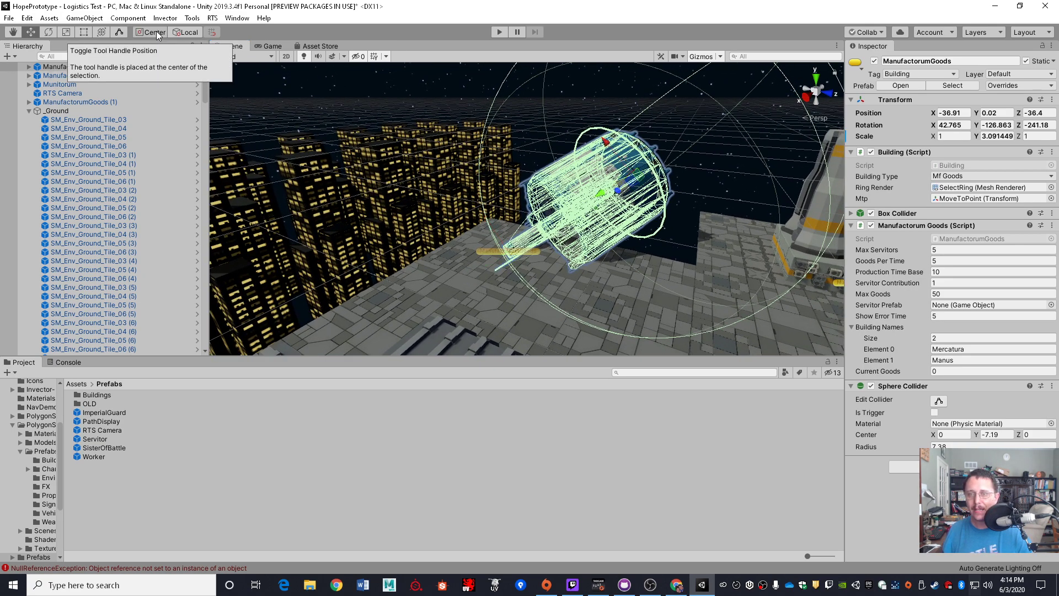
left_click(156, 32)
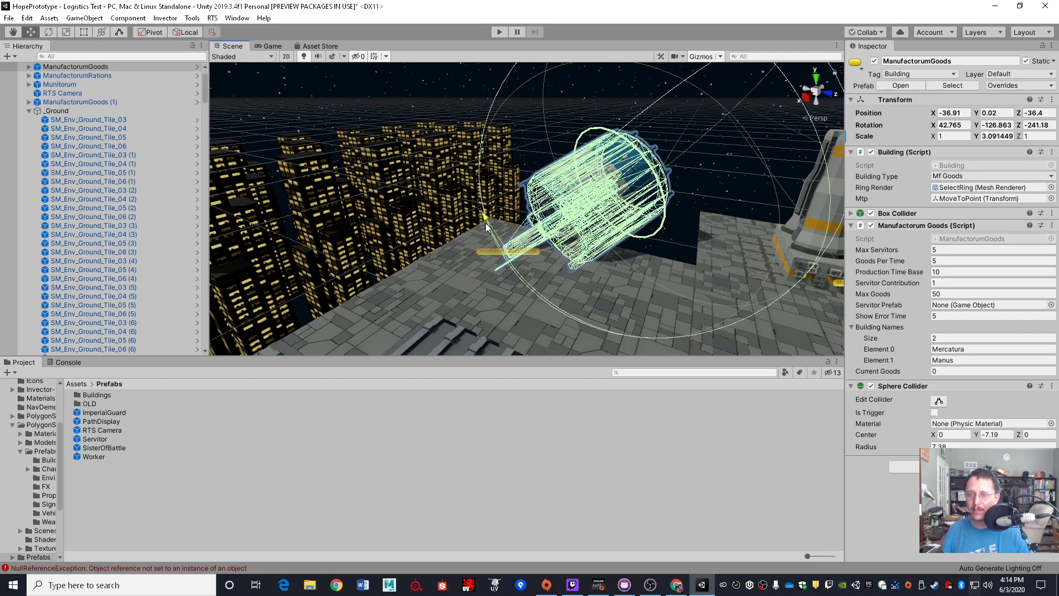
left_click_drag(491, 232, 469, 192)
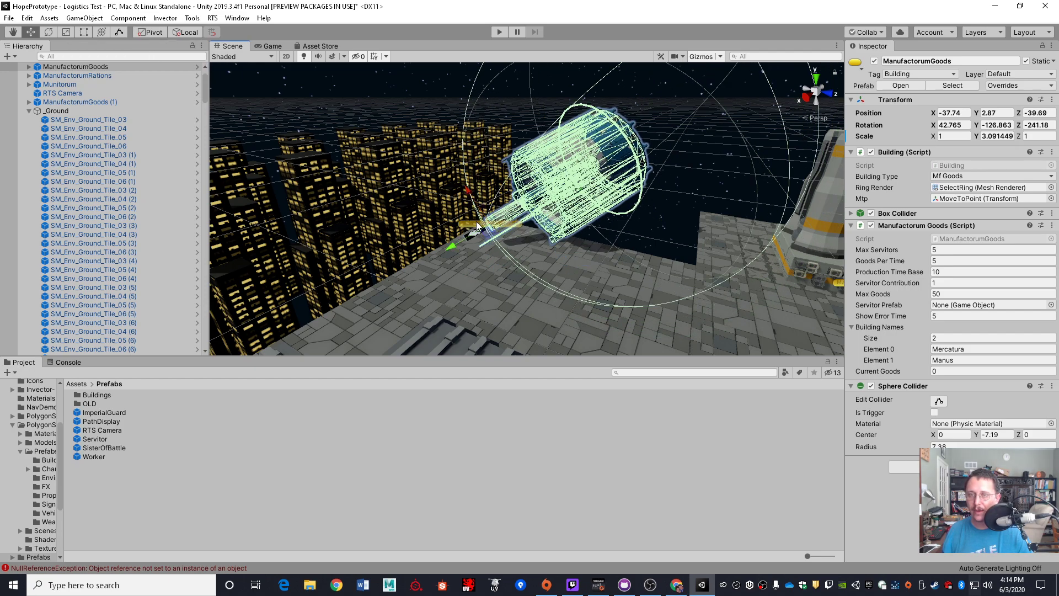
key("z")
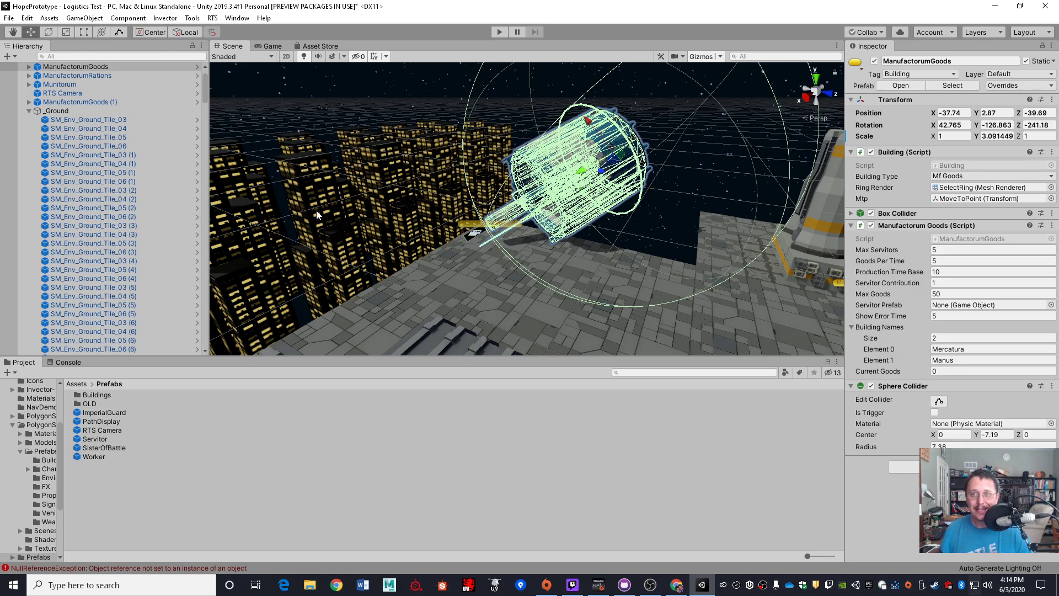
right_click_drag(233, 193, 615, 170)
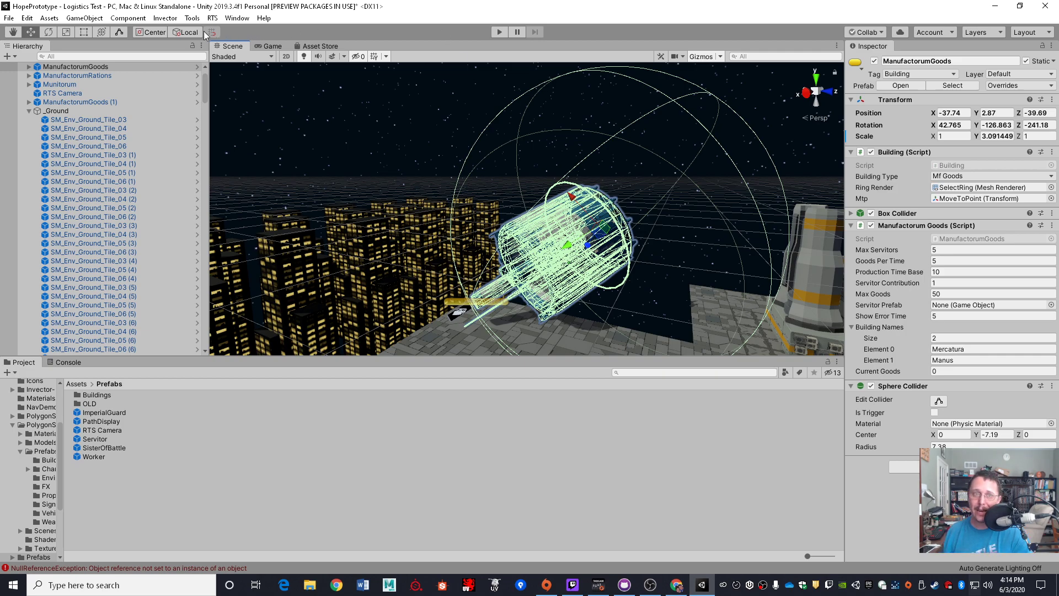
Step: Flip the handle between Pivot and Center, and set handle orientation to Global
left_click(147, 32)
left_click(148, 32)
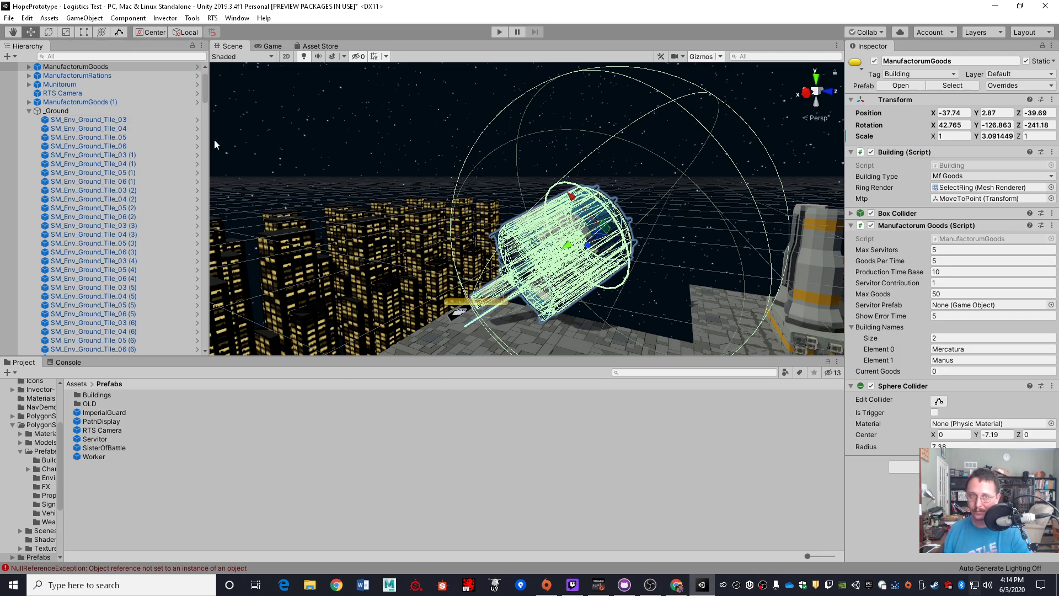
left_click(188, 32)
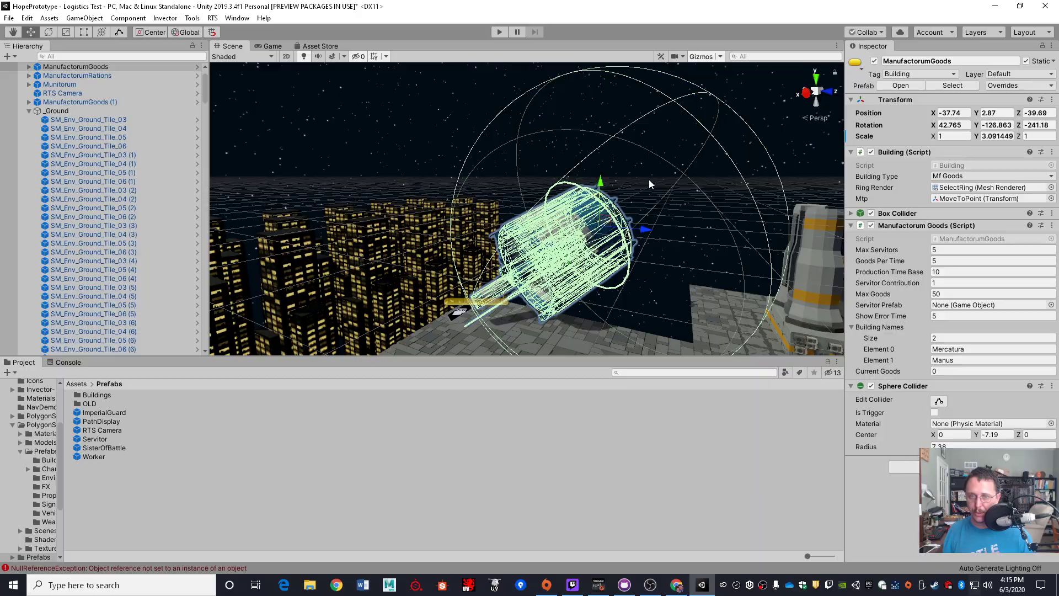
Step: Orbit around ManufactorumGoods and switch its handles to Local orientation
left_click_drag(649, 179, 548, 219, "alt")
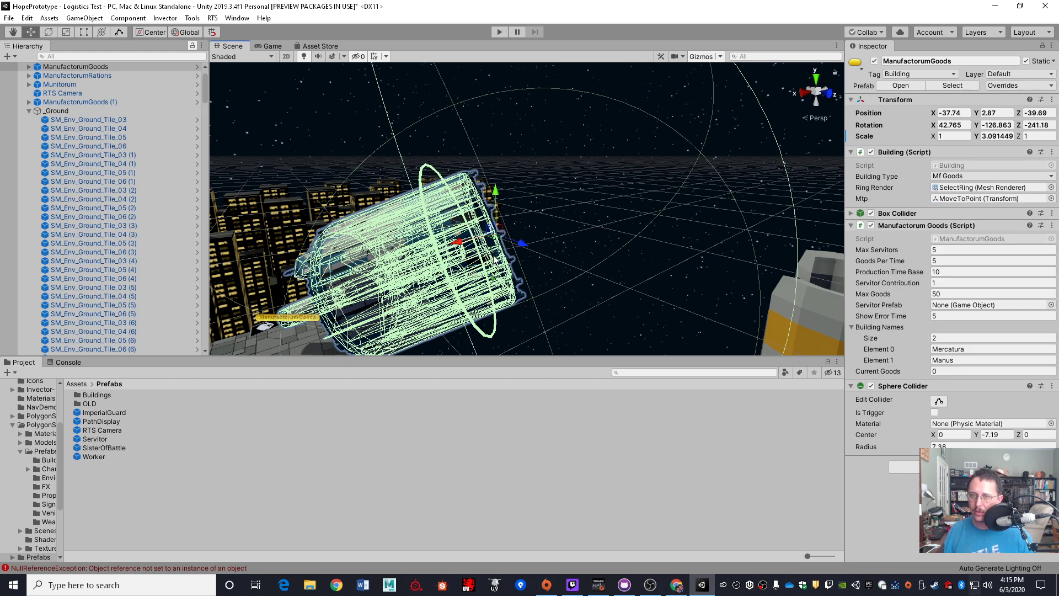
left_click_drag(792, 105, 418, 205, "alt")
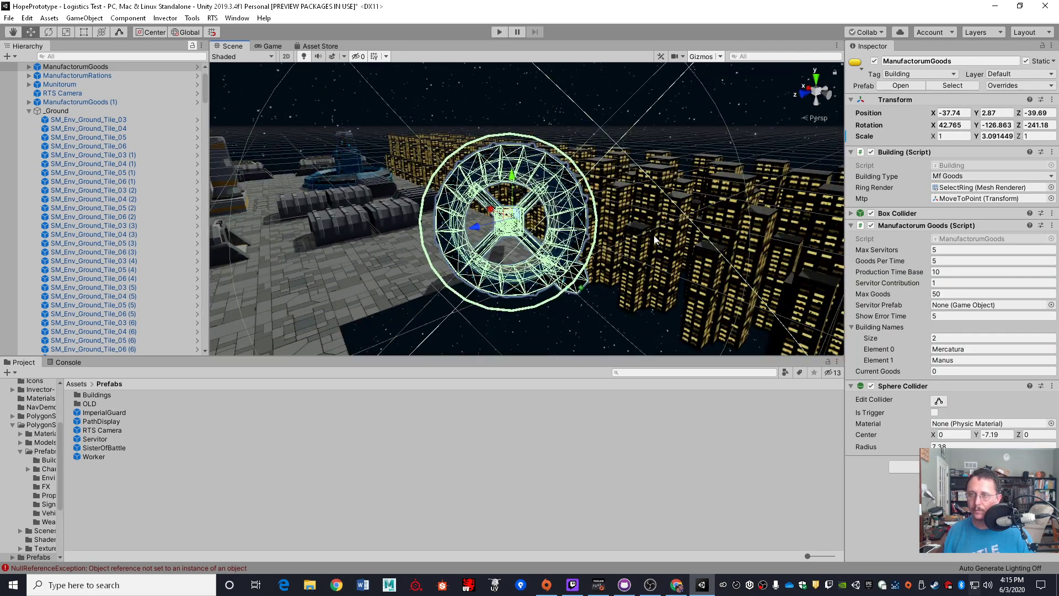
left_click_drag(583, 249, 283, 249, "alt")
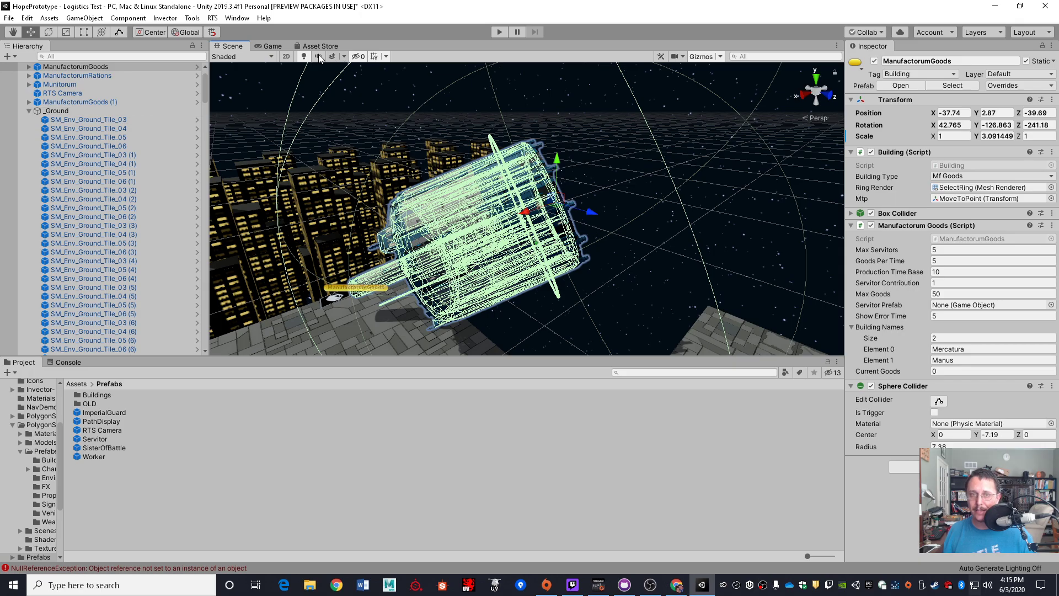
left_click(189, 33)
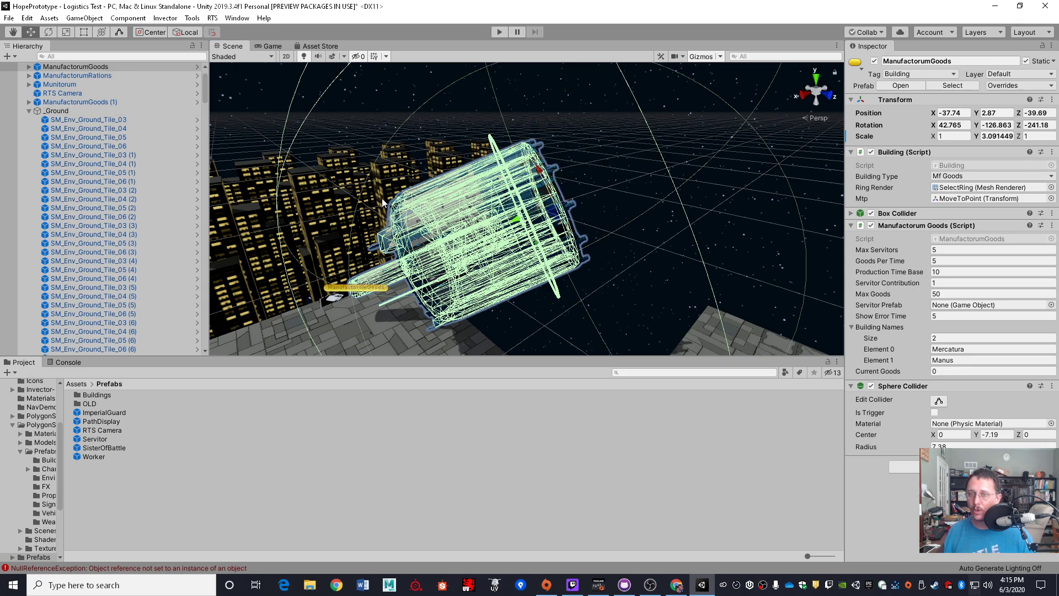
left_click_drag(578, 204, 414, 214, "alt")
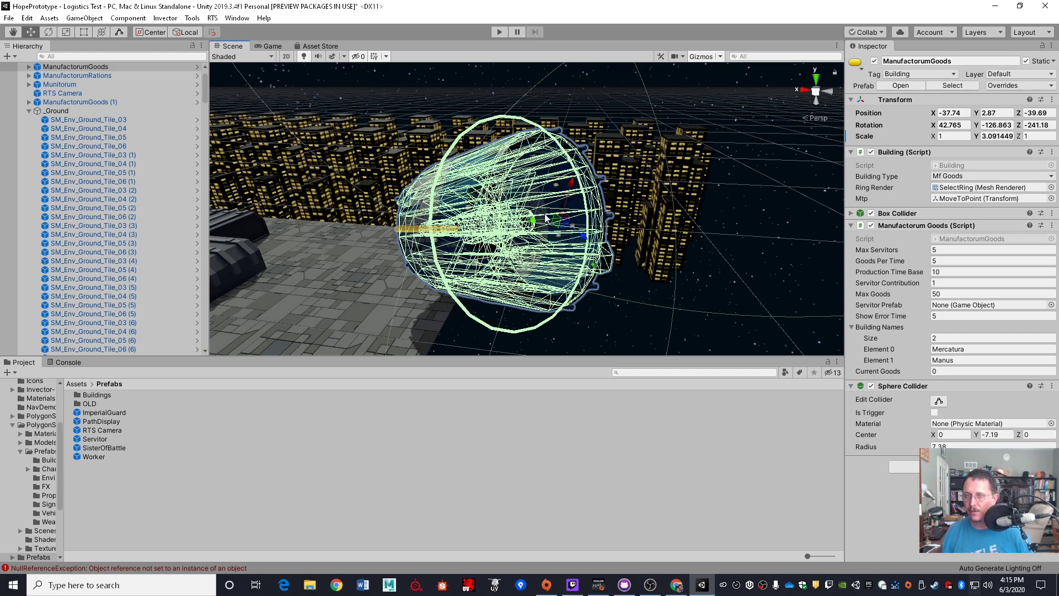
Step: Freely rotate the ManufactorumGoods building toward an upright stance
left_click_drag(607, 214, 659, 235, "alt")
left_click_drag(622, 161, 712, 375)
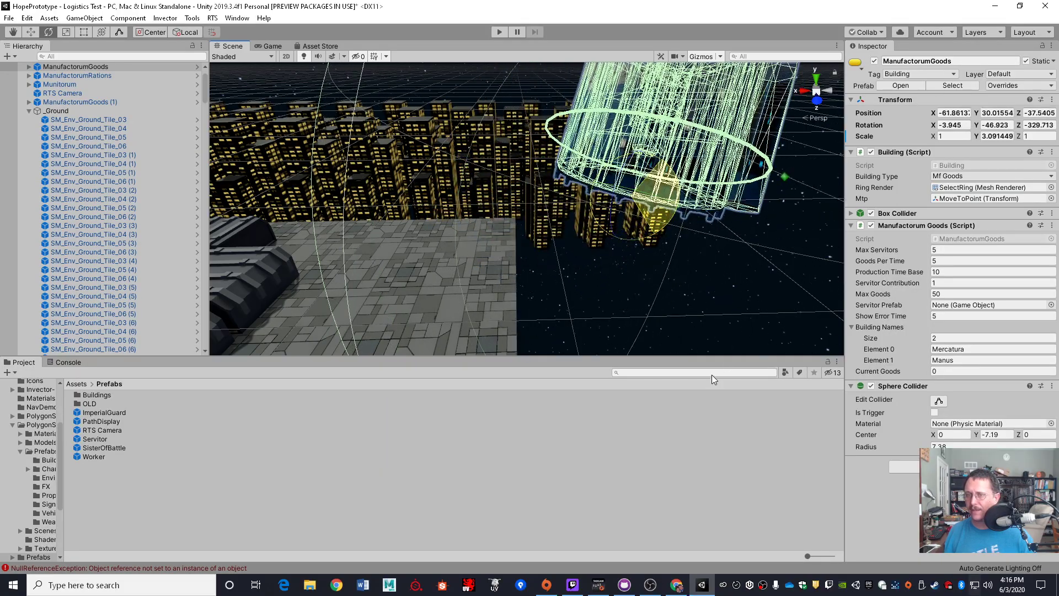
left_click_drag(698, 248, 615, 91, "alt")
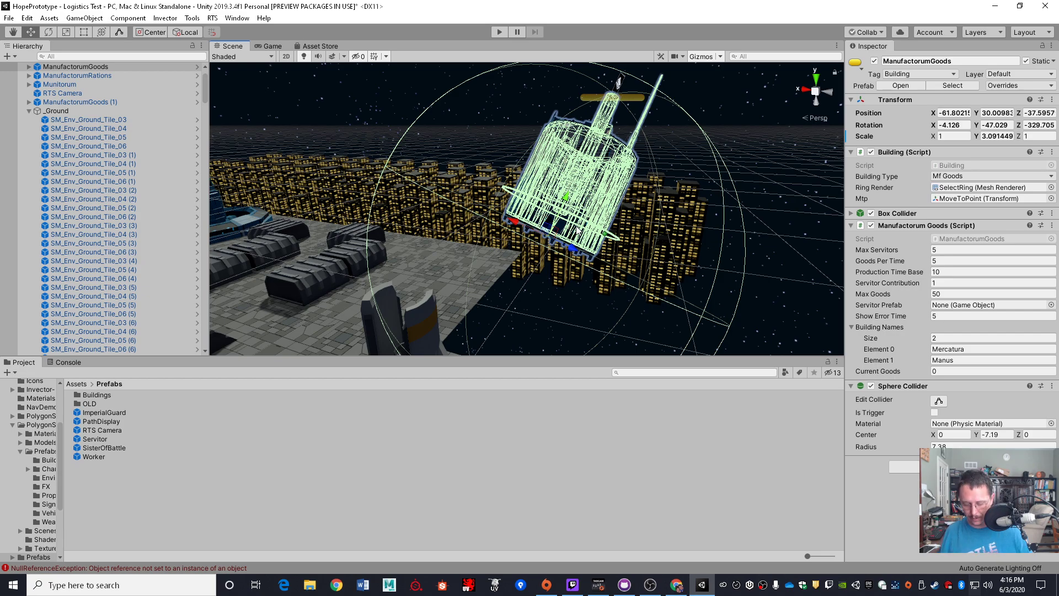
Step: Reposition the building using Global, then Local, handle orientation
left_click(187, 33)
mouse_move(546, 246)
left_mouse_down()
mouse_move(435, 241)
mouse_move(433, 260)
mouse_move(553, 277)
mouse_move(504, 257)
mouse_move(560, 249)
left_mouse_up()
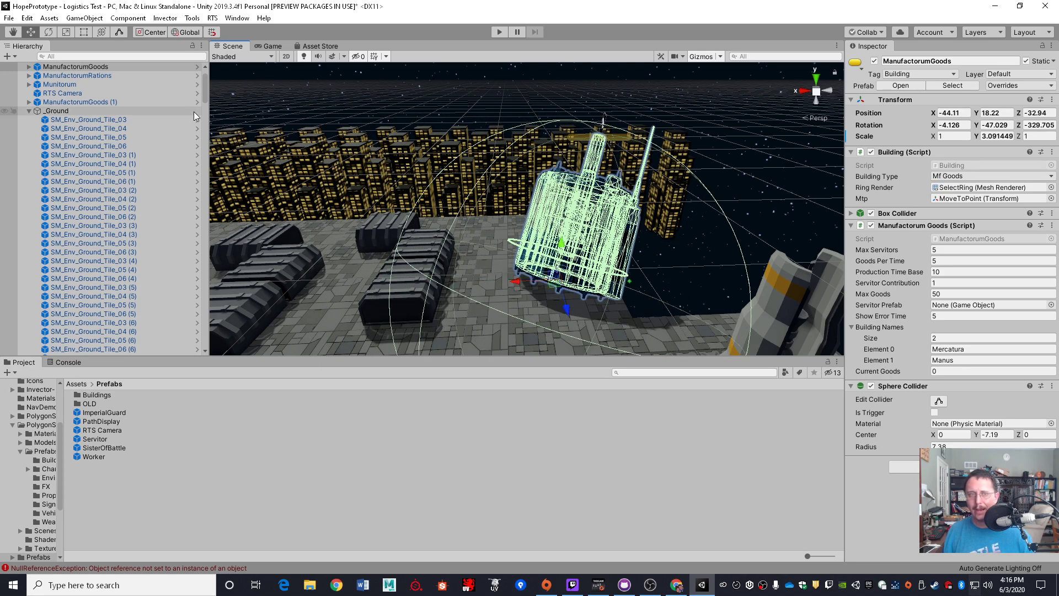
left_click(186, 32)
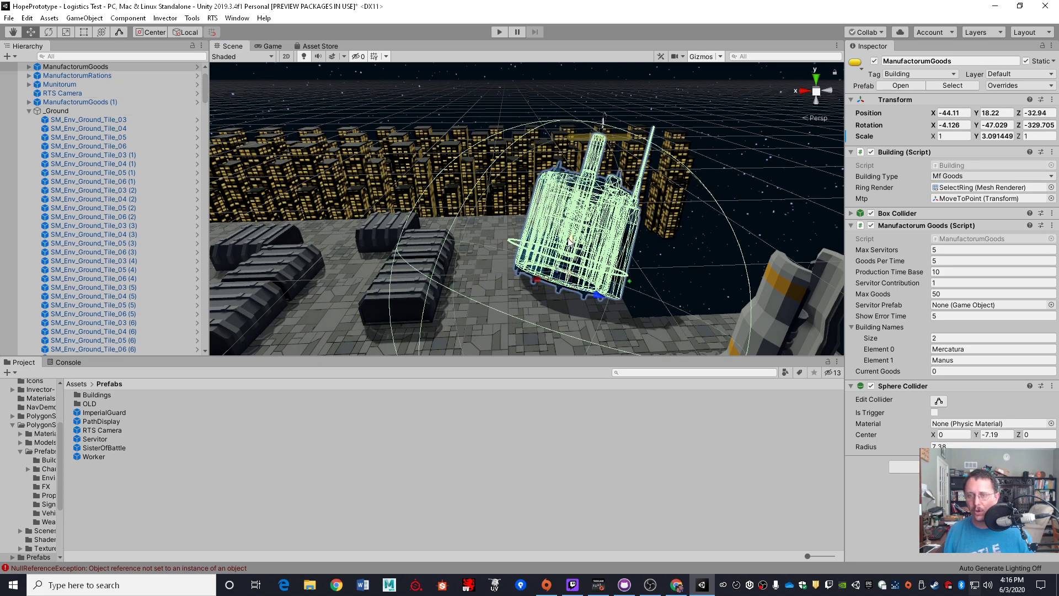
left_click_drag(570, 243, 540, 263)
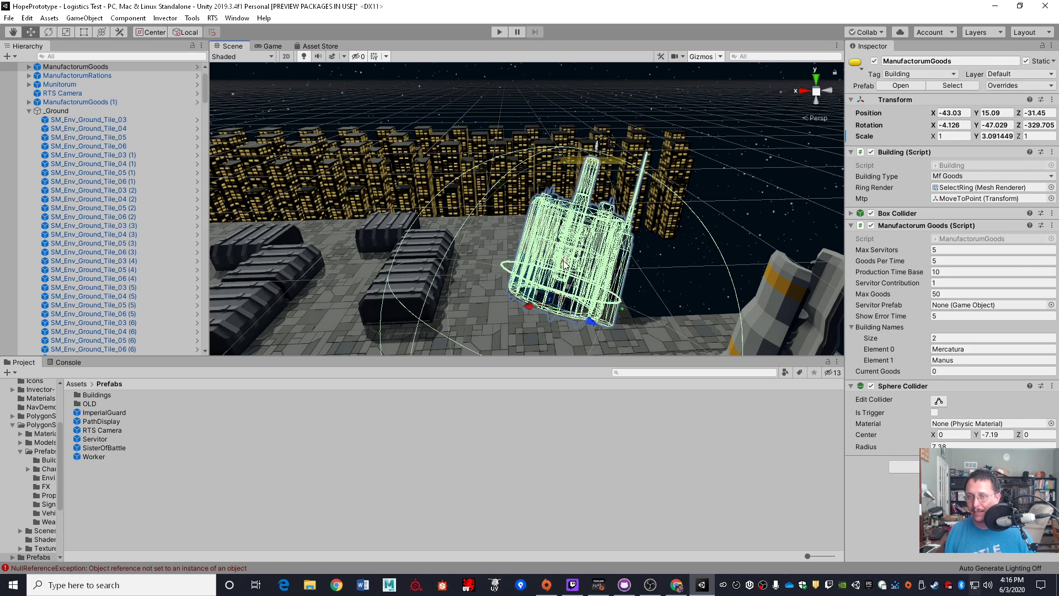
Step: Reselect the building, slide it along X on world axes, then deselect it
left_click(679, 223)
left_click_drag(678, 223, 469, 253, "alt")
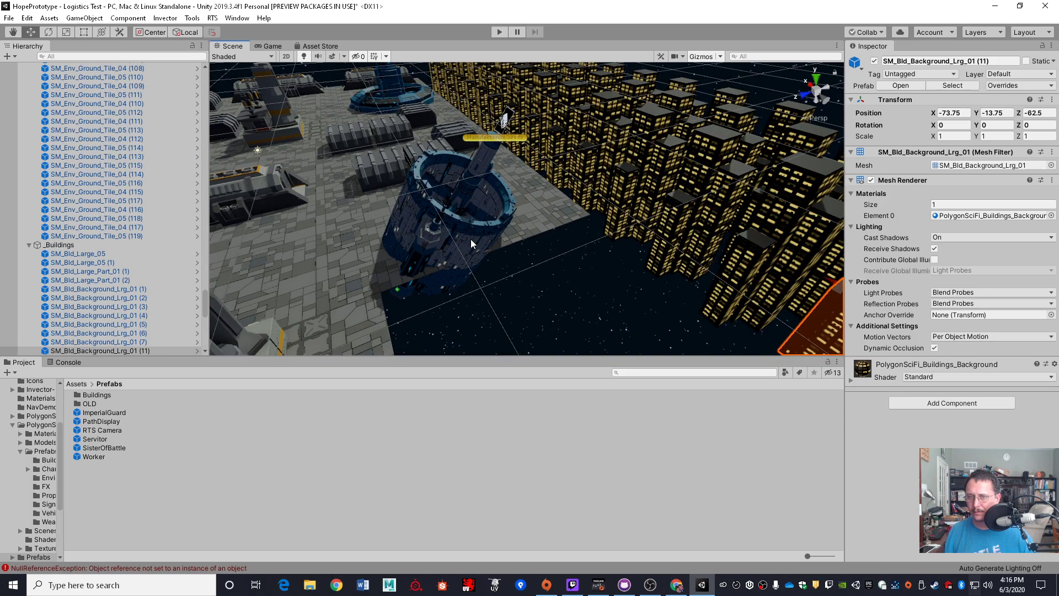
left_click(471, 242)
left_click(190, 34)
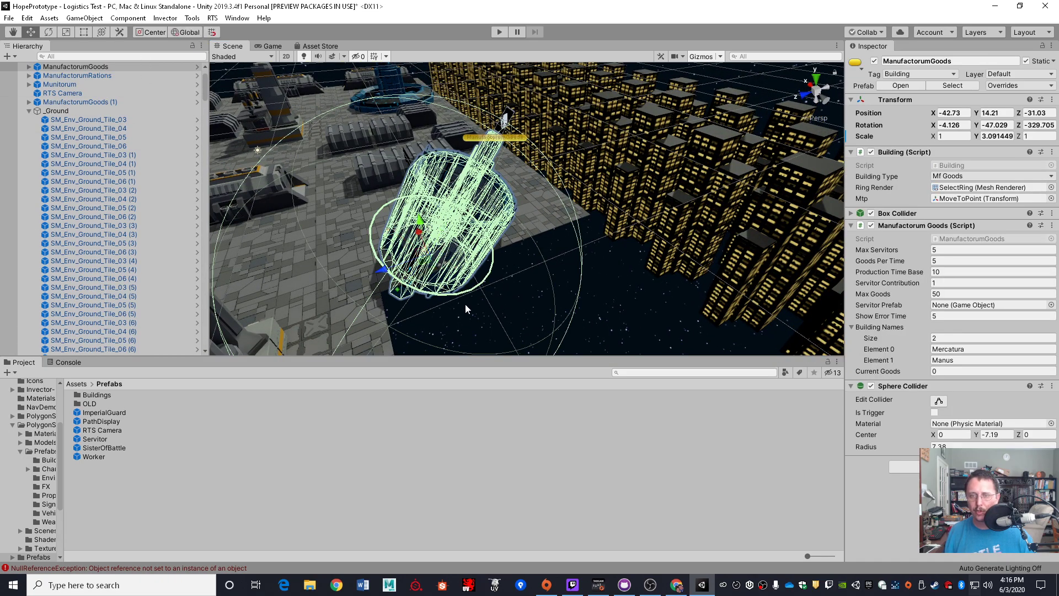
left_click_drag(426, 231, 410, 213)
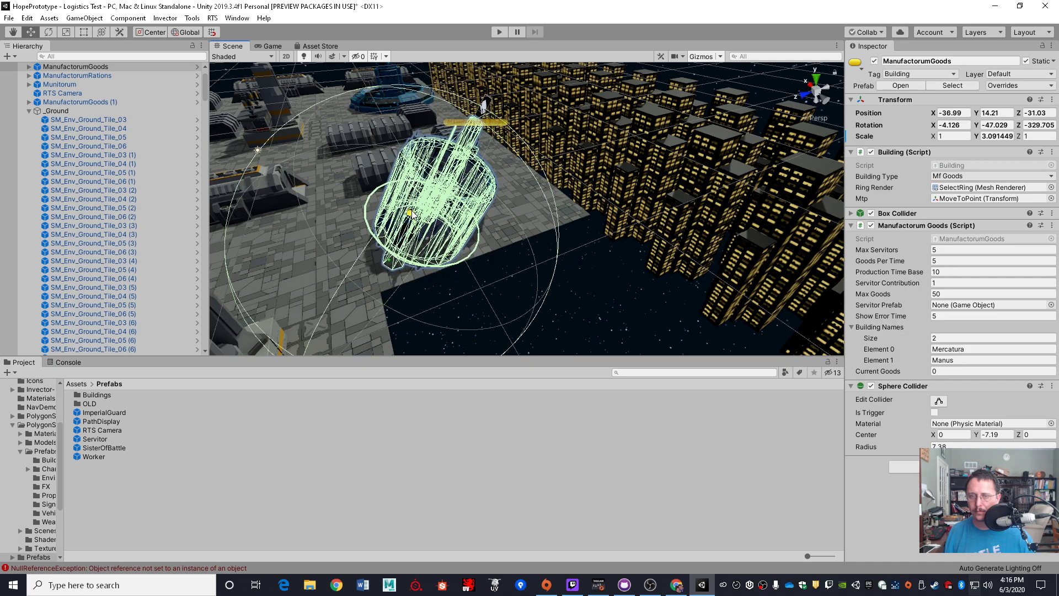
left_click(496, 310)
left_click_drag(496, 310, 623, 325, "alt")
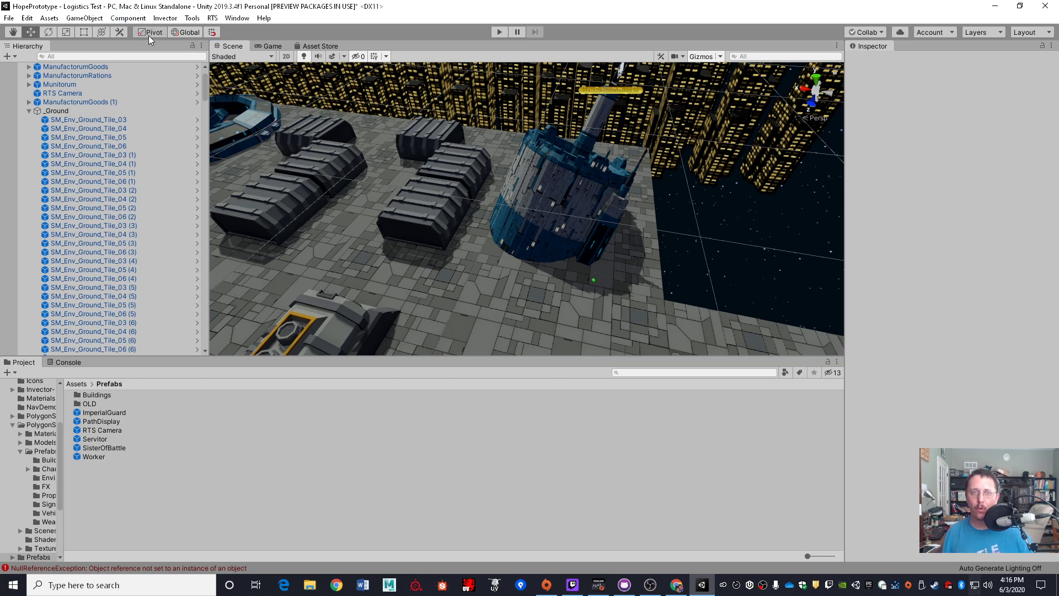
Step: Reselect ManufactorumGoods, set its handles to Pivot and Local, and show the Game view
left_click(184, 32)
left_click(185, 33)
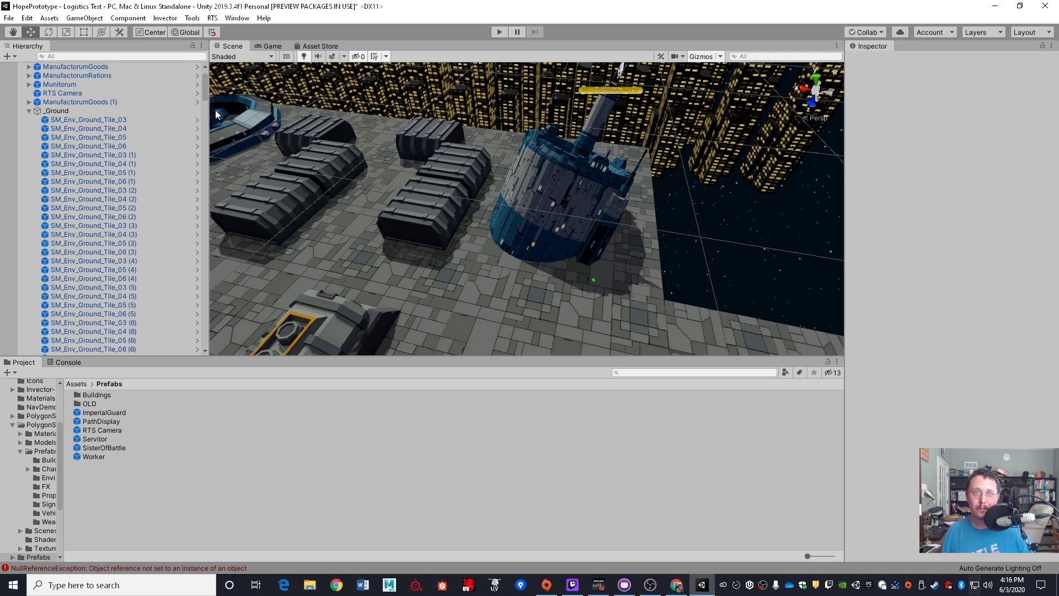
left_click(571, 192)
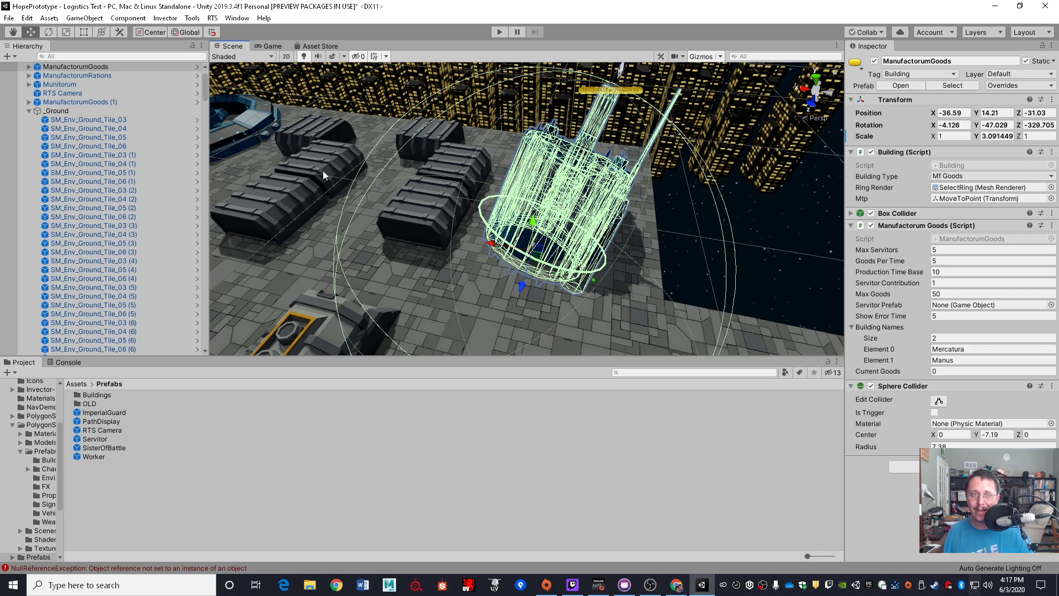
left_click(162, 32)
left_click(178, 32)
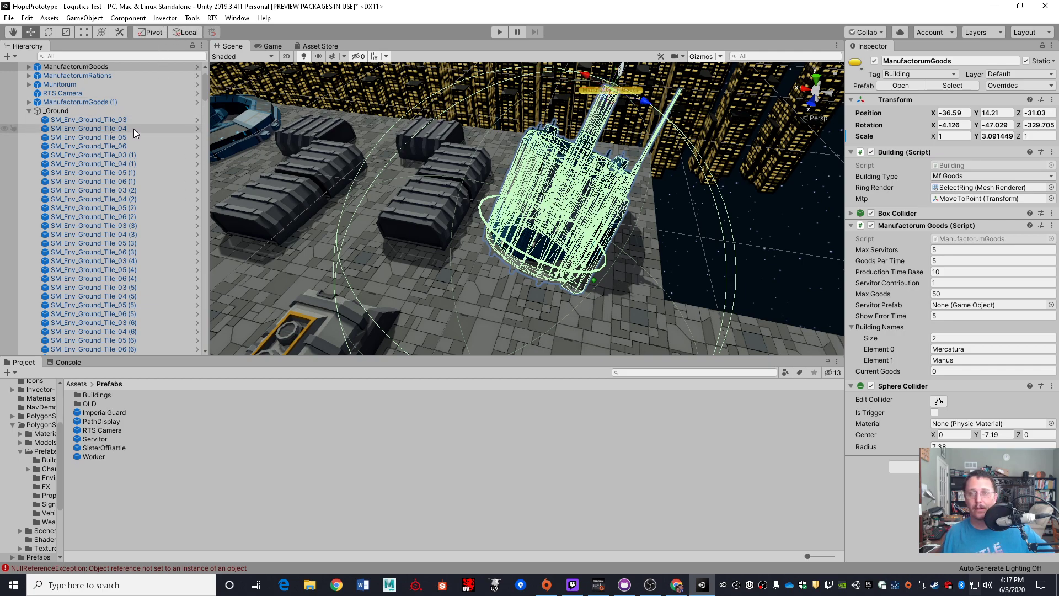
left_click(273, 46)
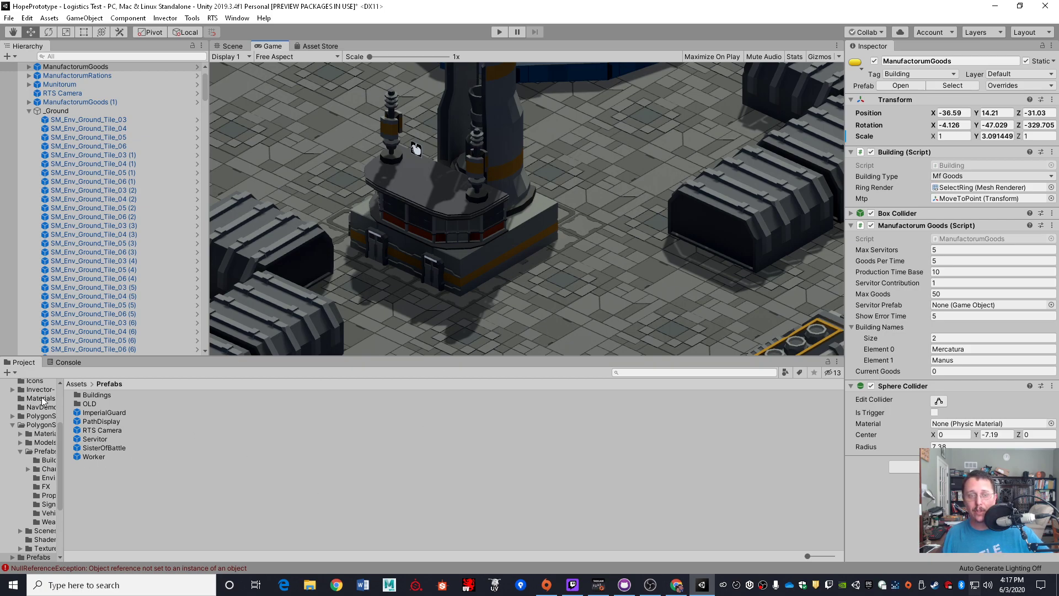
Step: Inspect the console error's stack trace, clear the console, then play and stop the game
left_click(64, 364)
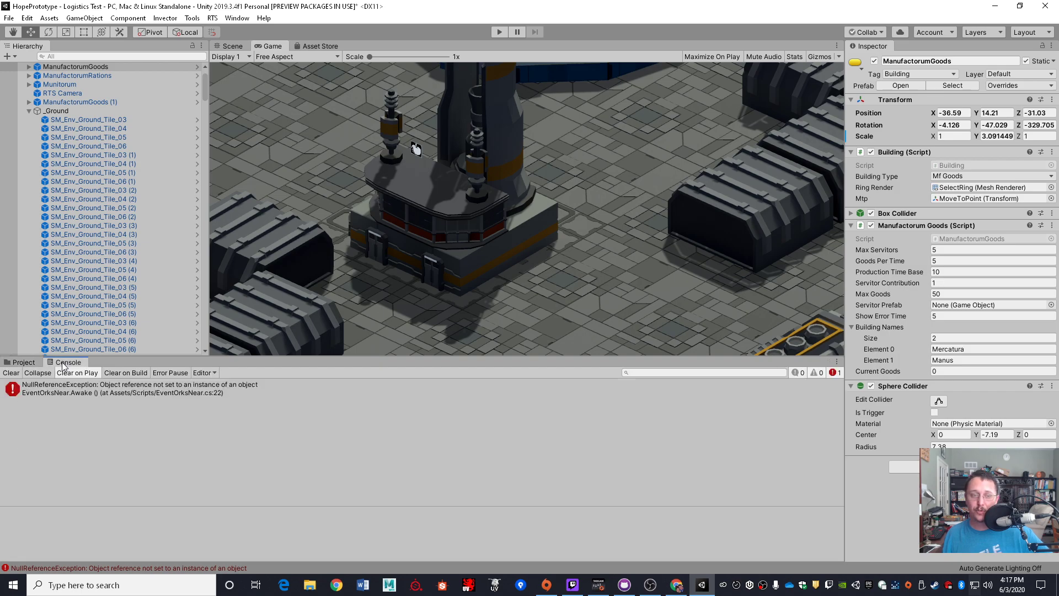
left_click(48, 390)
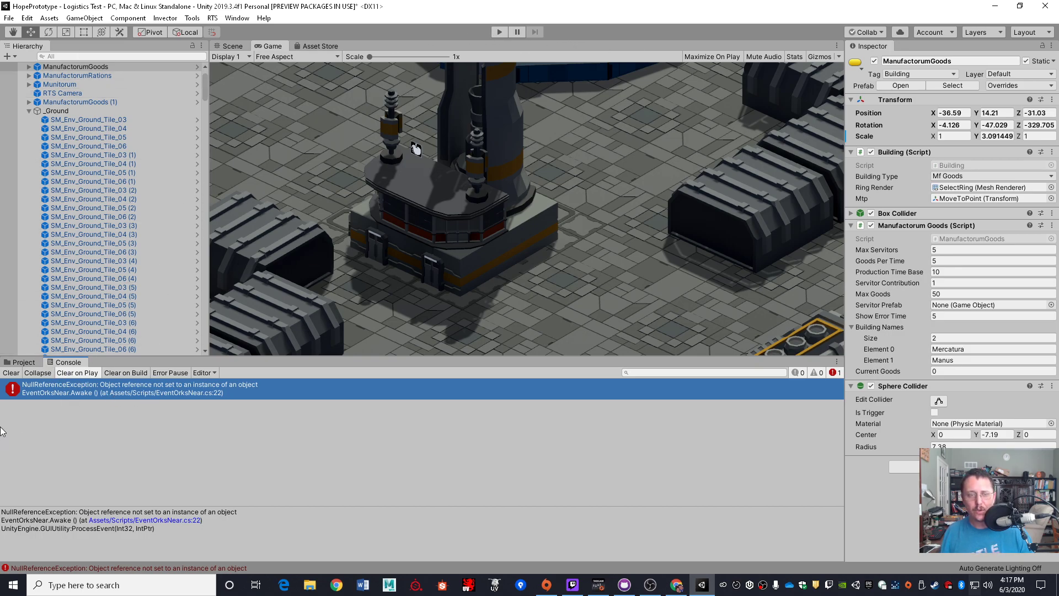
left_click(11, 373)
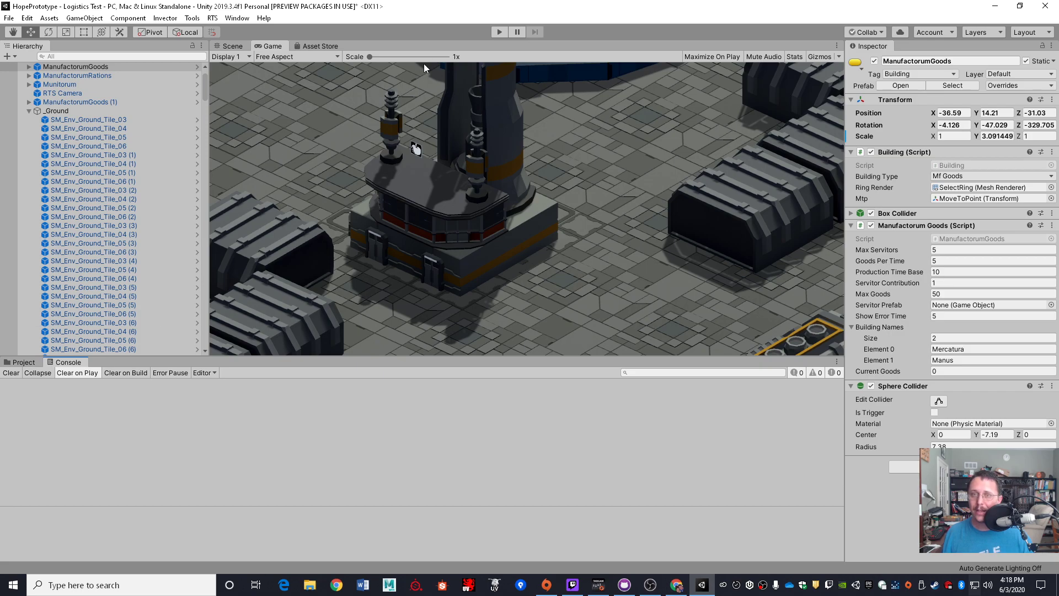
left_click(499, 32)
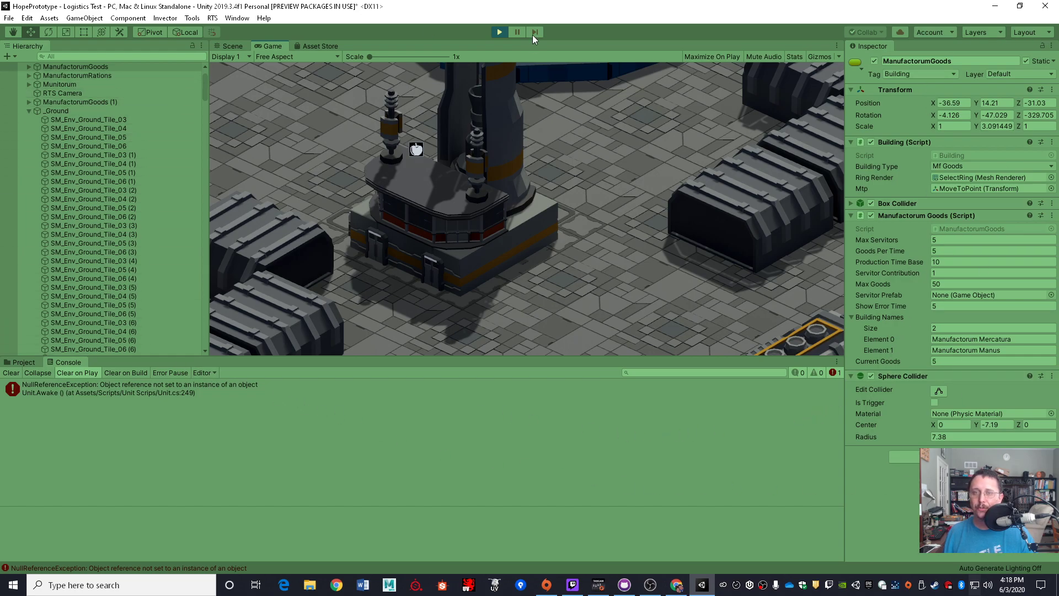
left_click(500, 32)
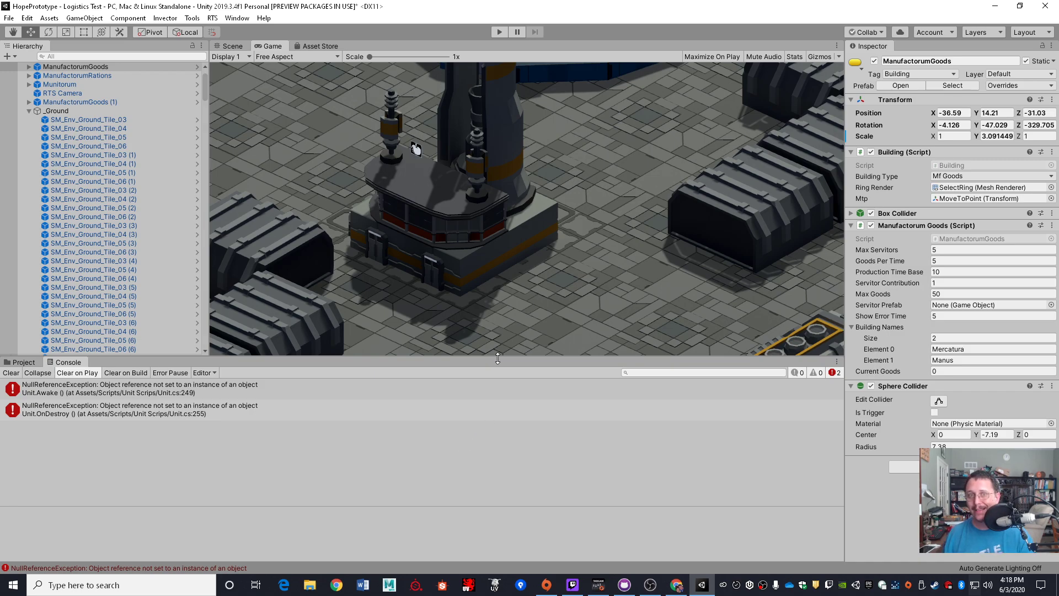
left_click(226, 58)
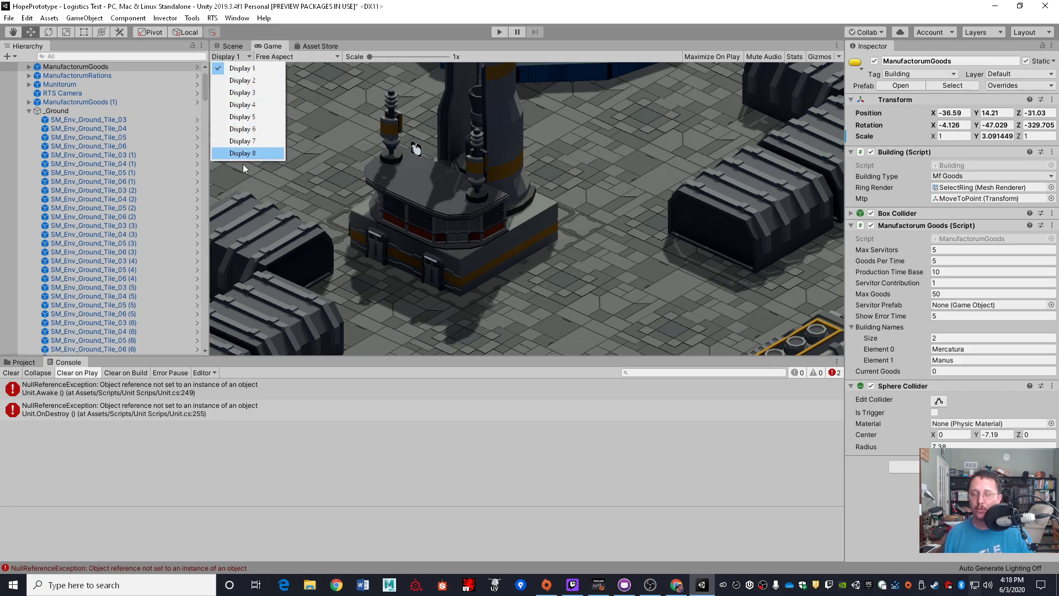
left_click(251, 68)
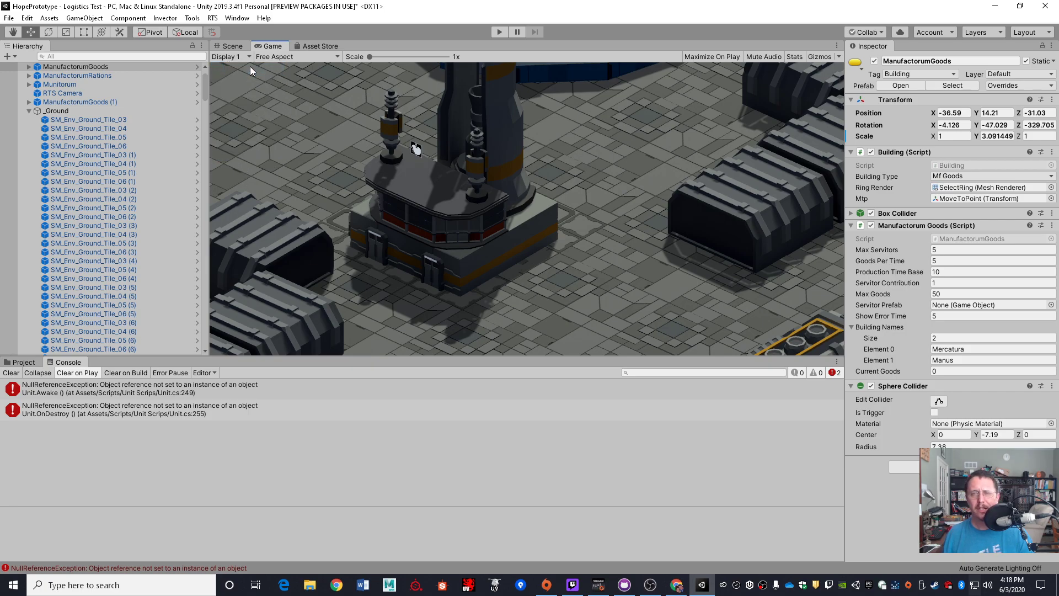
left_click(303, 56)
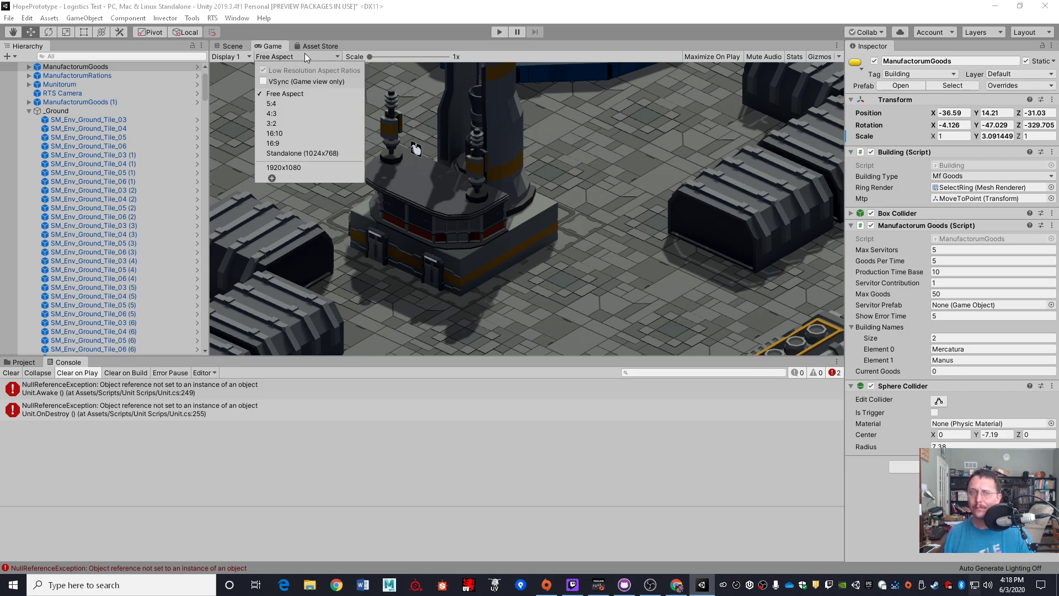
left_click(273, 143)
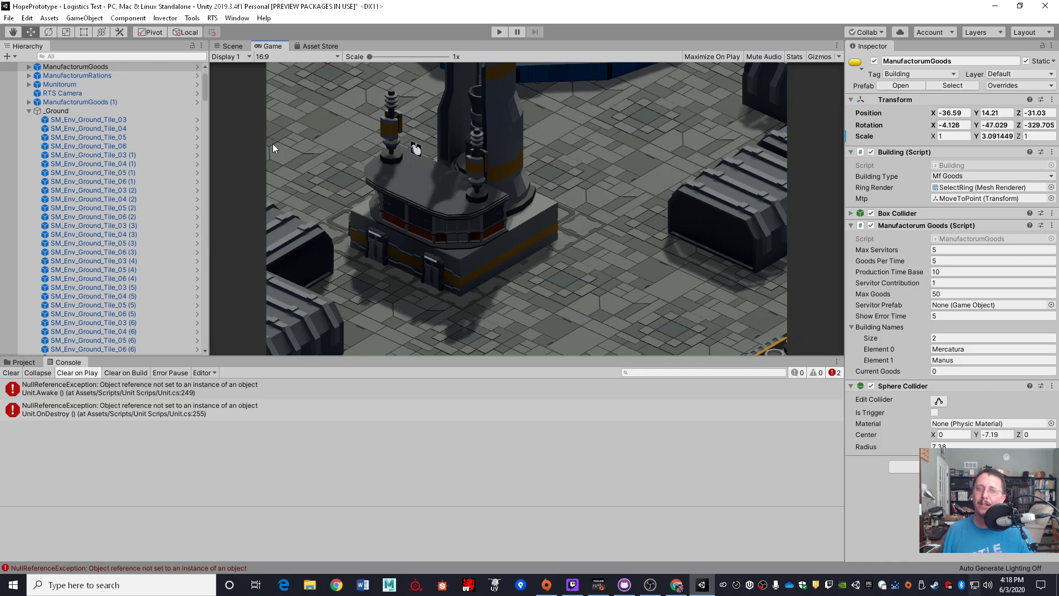
left_click(273, 57)
left_click(293, 168)
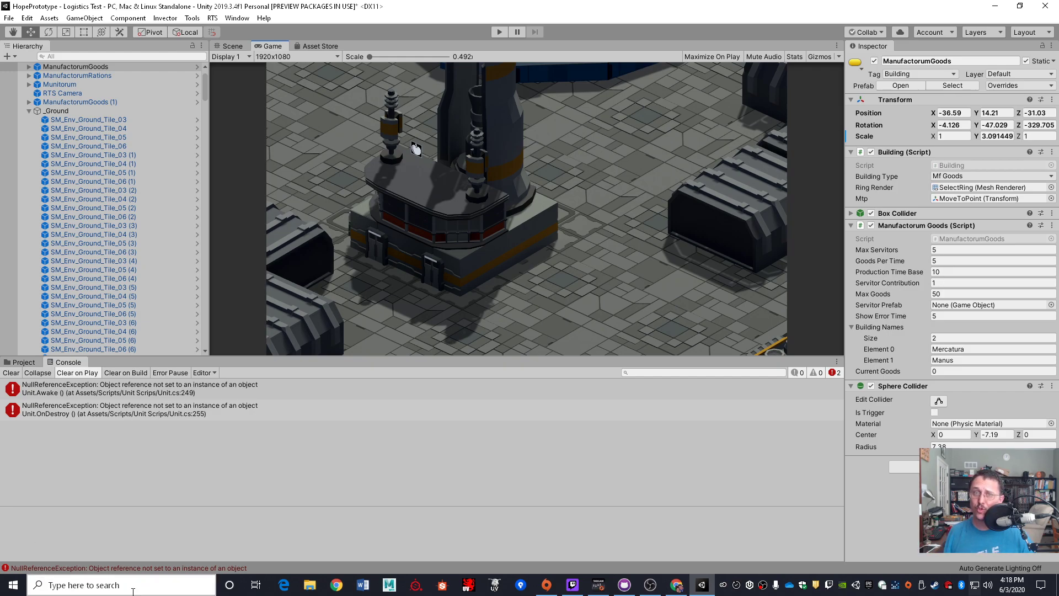
left_click(309, 57)
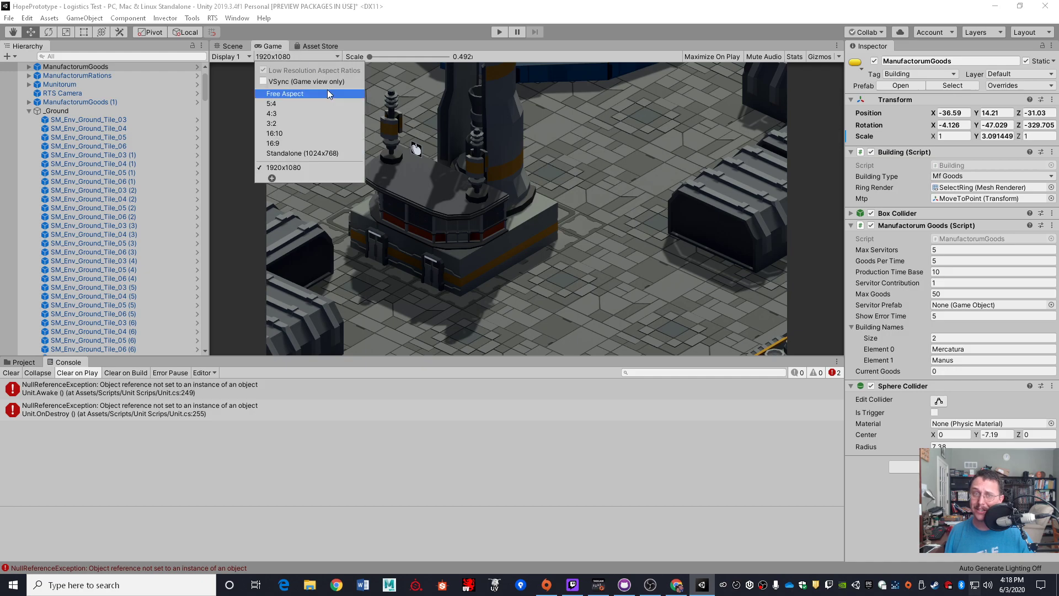
left_click(327, 90)
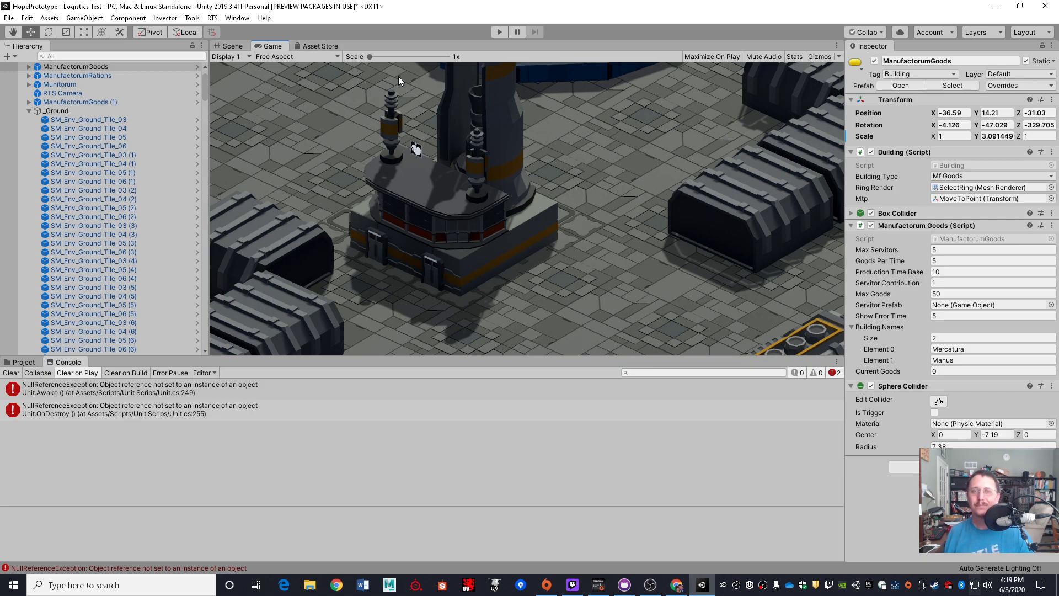
left_click_drag(369, 57, 423, 57)
scroll(408, 73, "down", 5)
scroll(495, 75, "up", 8)
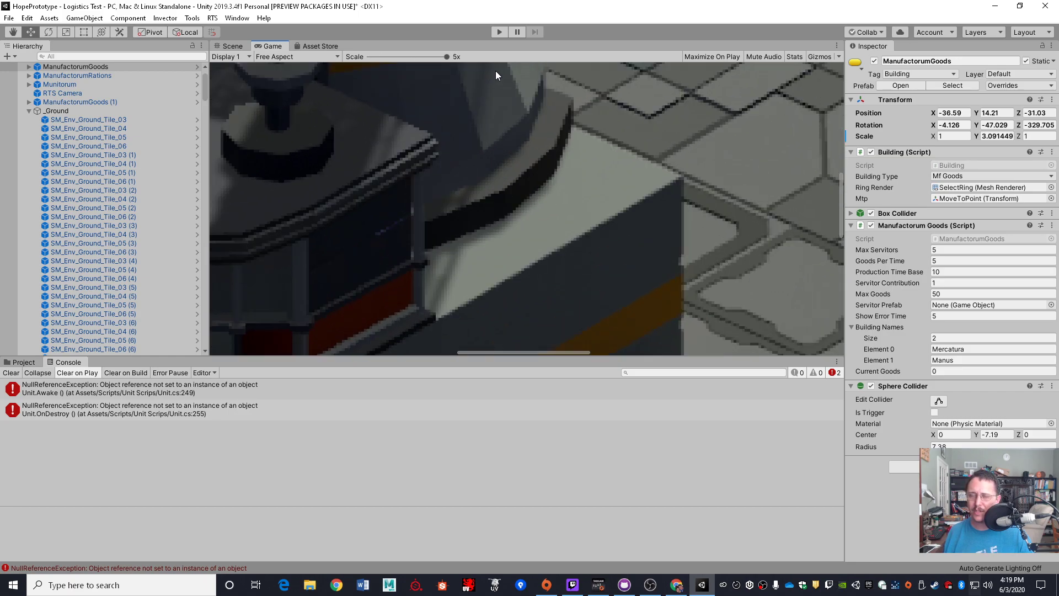
scroll(495, 70, "down", 5)
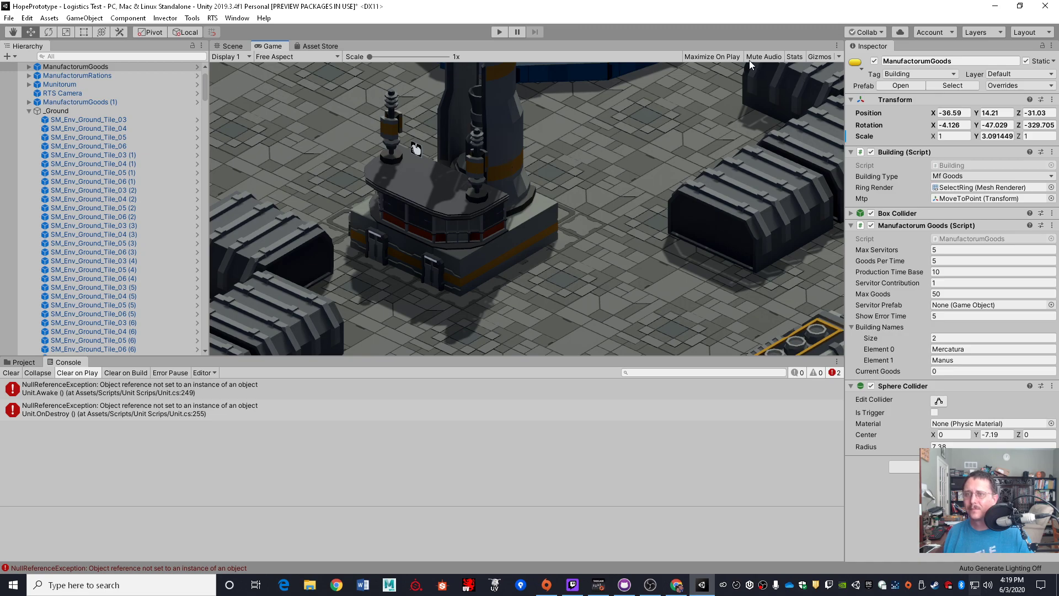
Step: Play and stop the game, then toggle the Stats overlay on and off
left_click(502, 31)
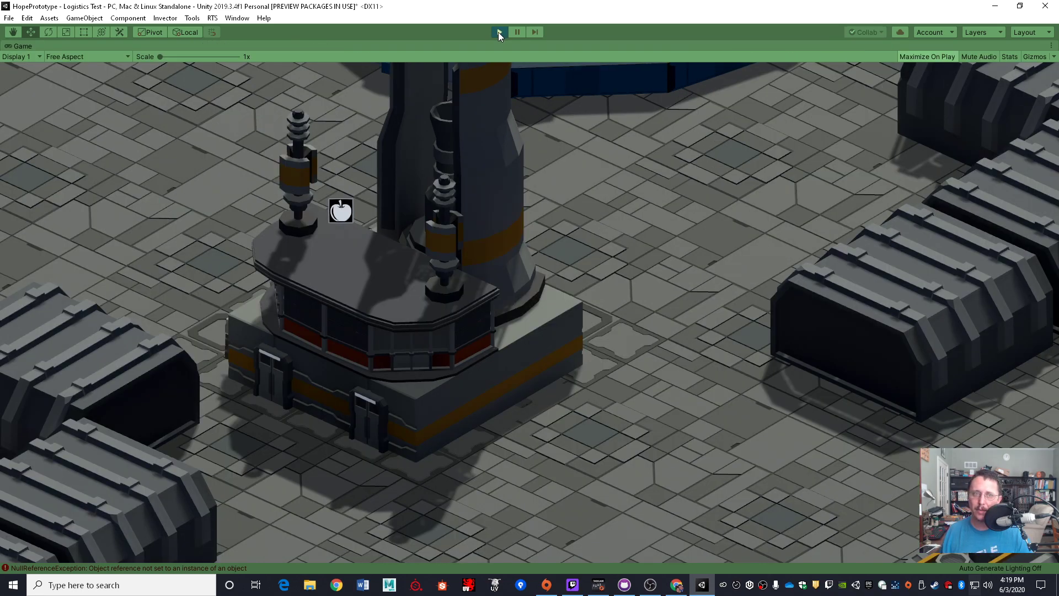
left_click(498, 32)
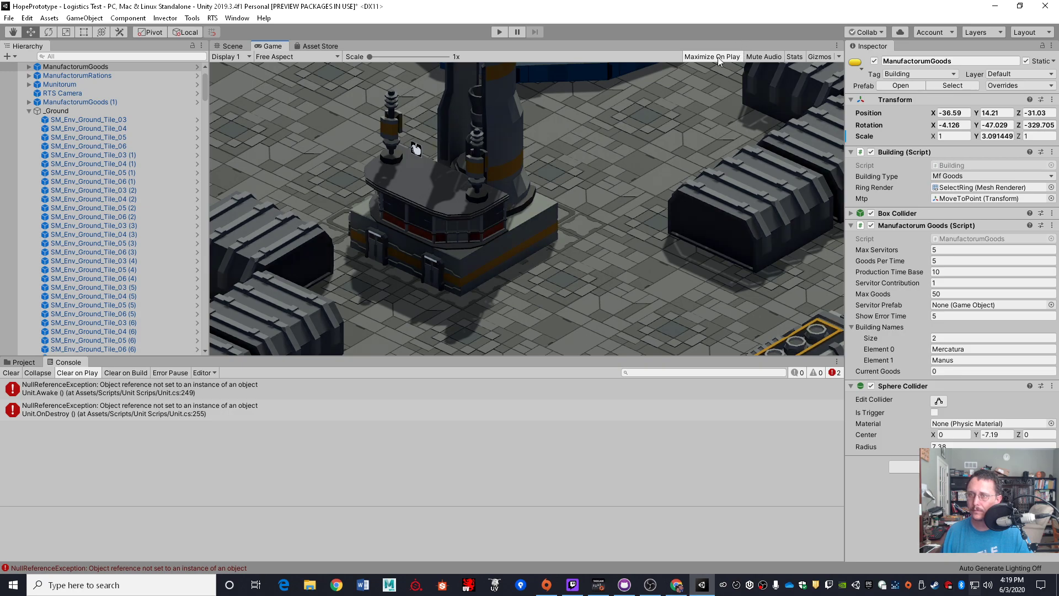
left_click(791, 55)
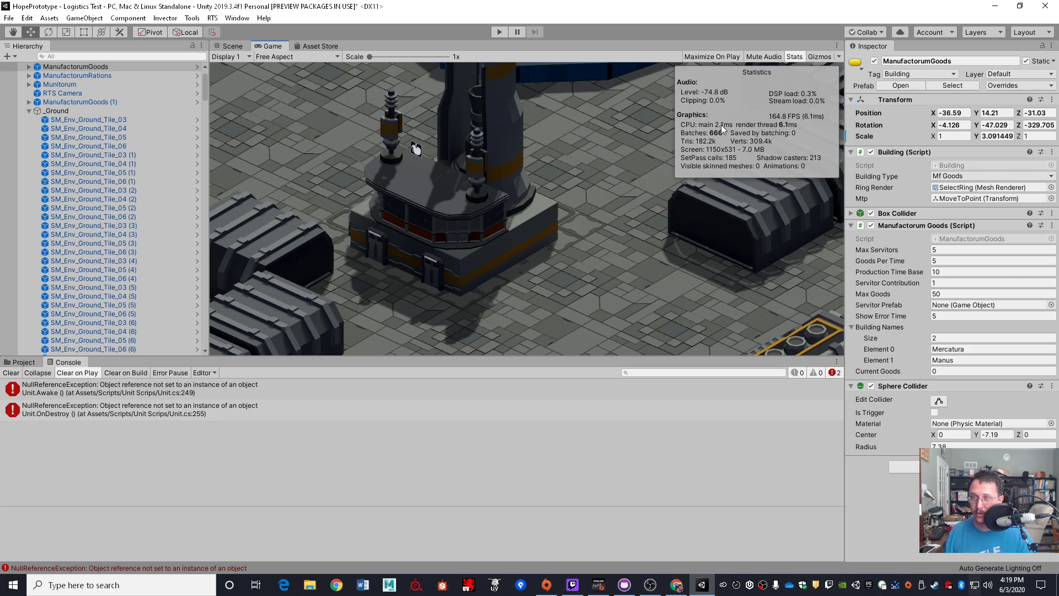
left_click(795, 57)
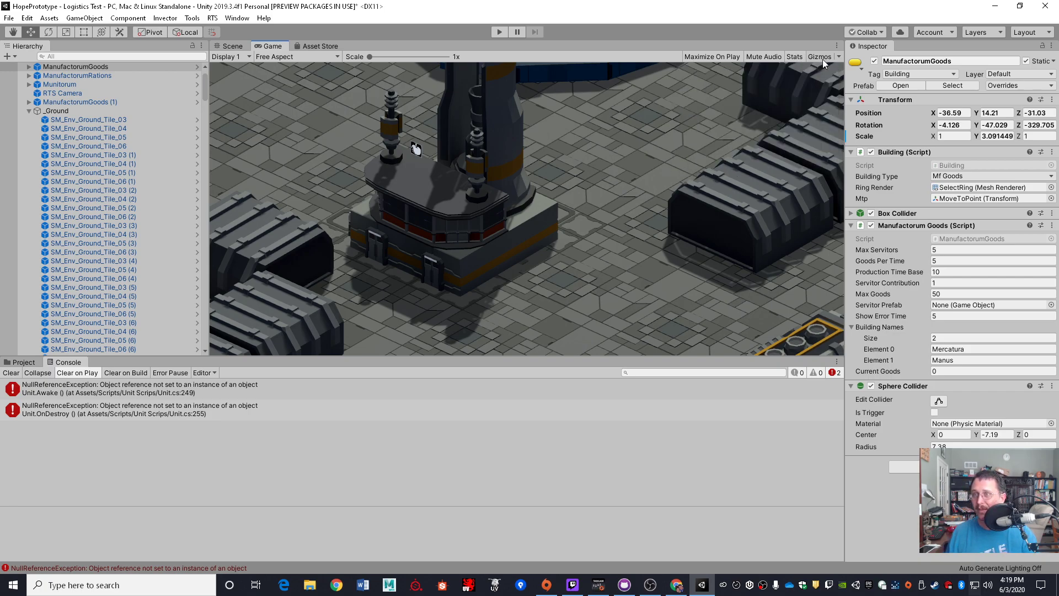
Step: Open and close the Gizmos dropdown, then bring up the Asset Store tab
left_click(839, 57)
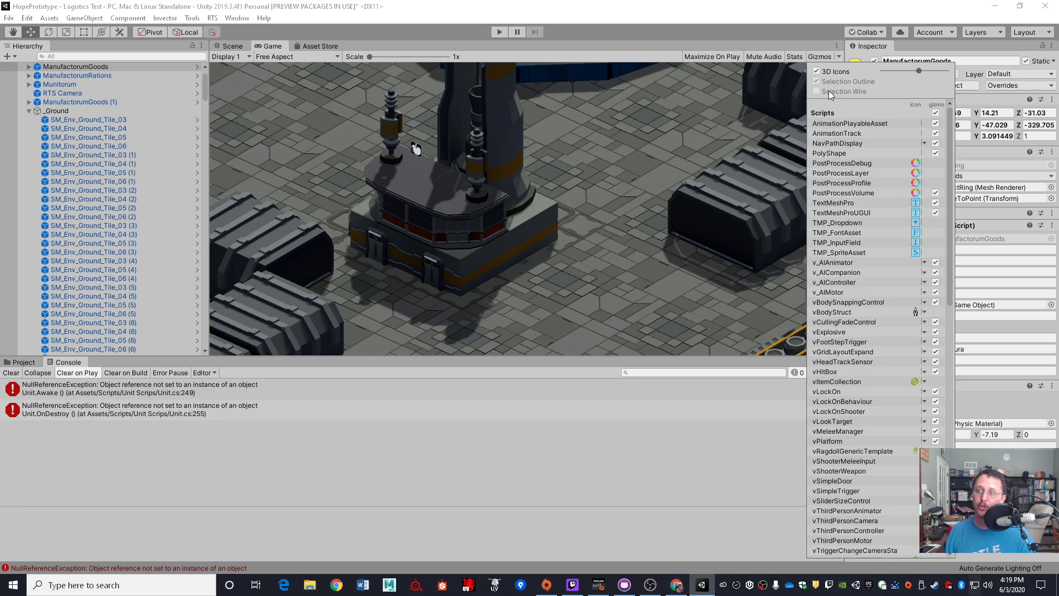
left_click(660, 141)
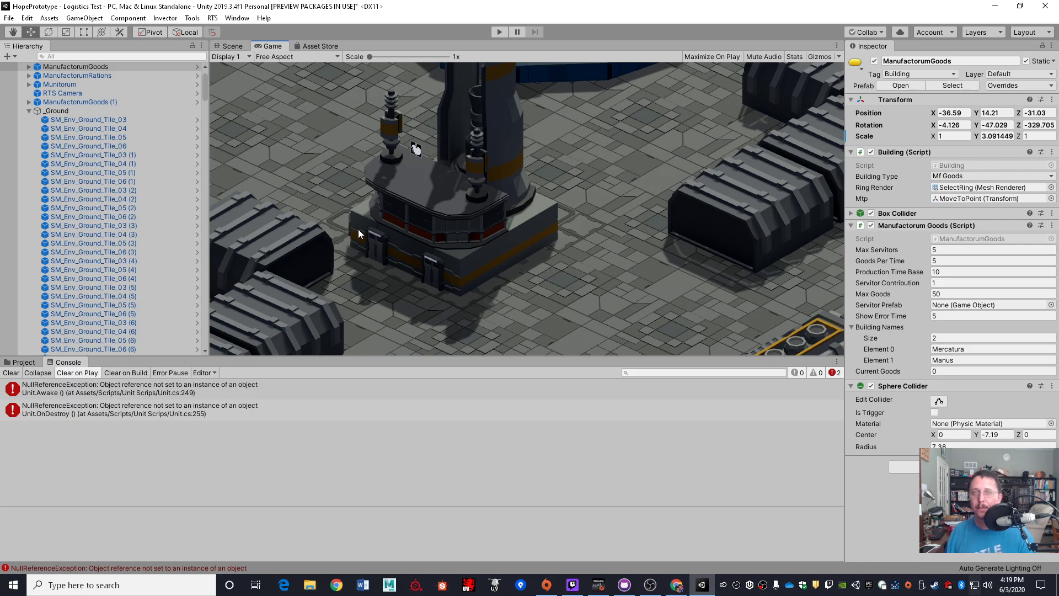
left_click(304, 48)
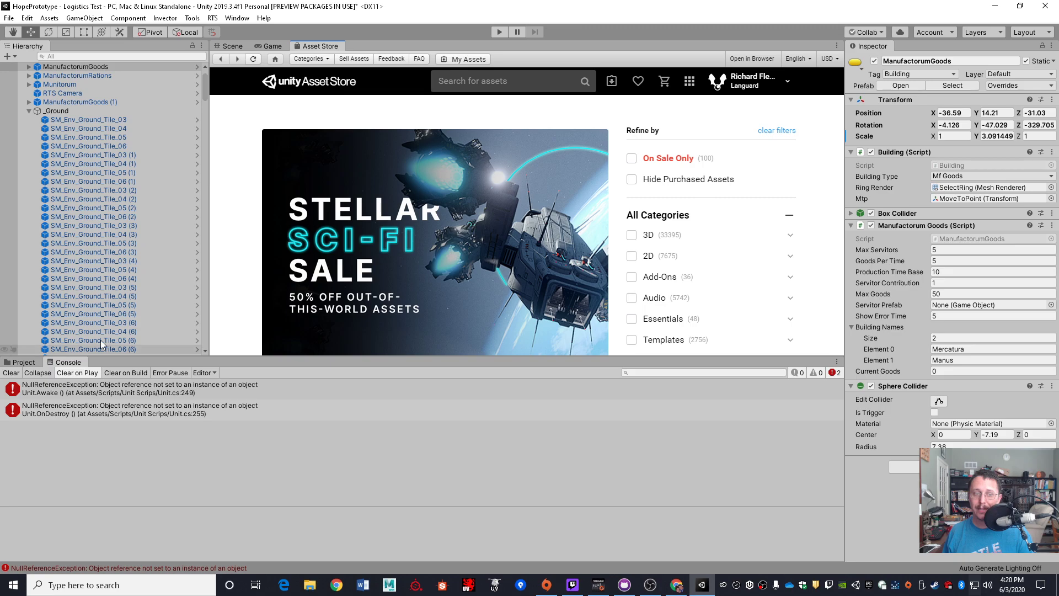
Step: Show the project's Assets folder and scroll down the Asset Store page
left_click(24, 363)
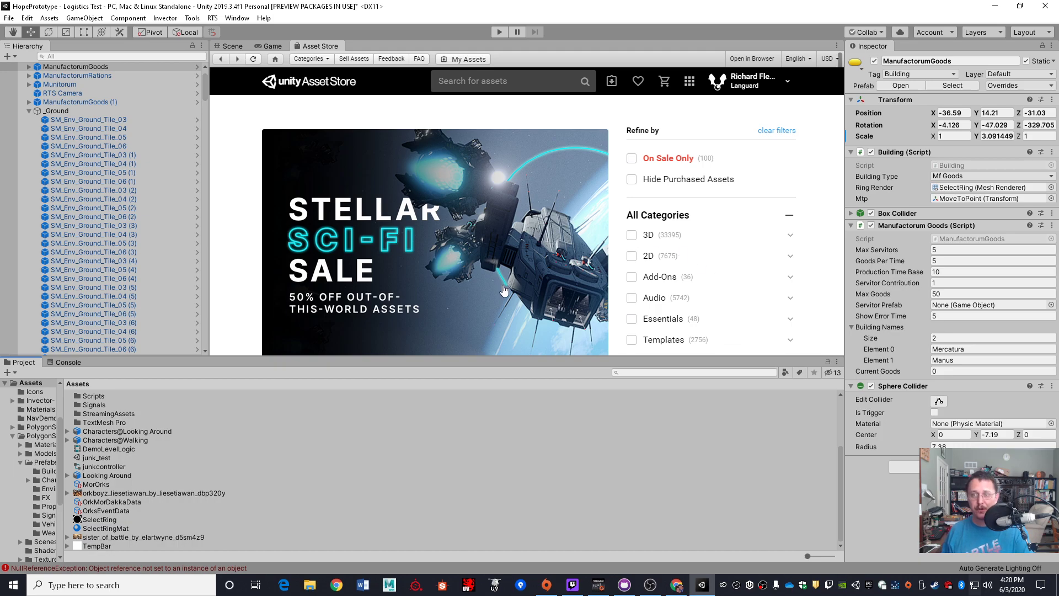
scroll(461, 271, "down", 2)
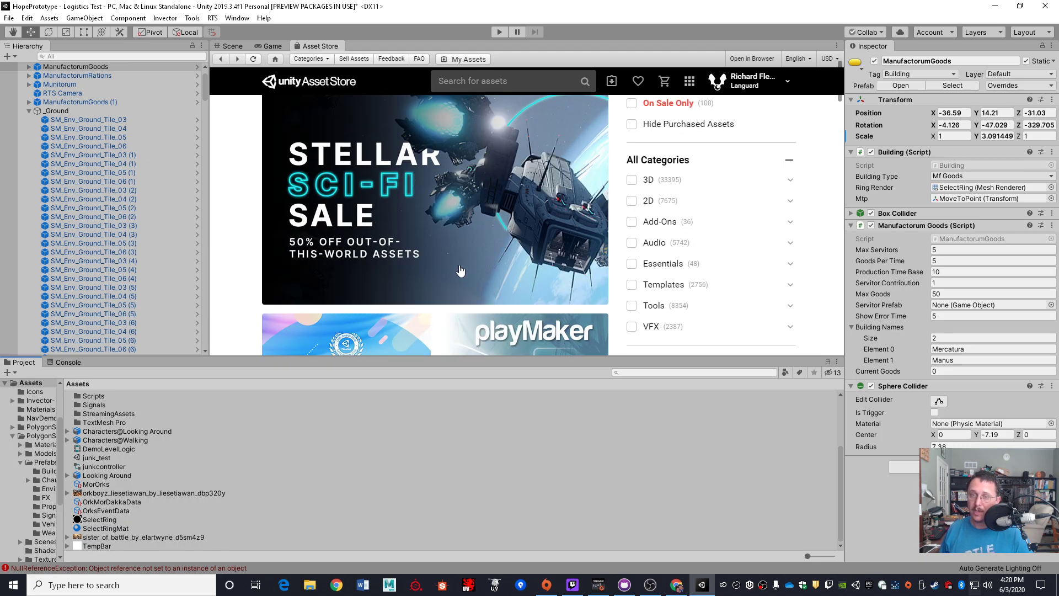
scroll(458, 269, "down", 1)
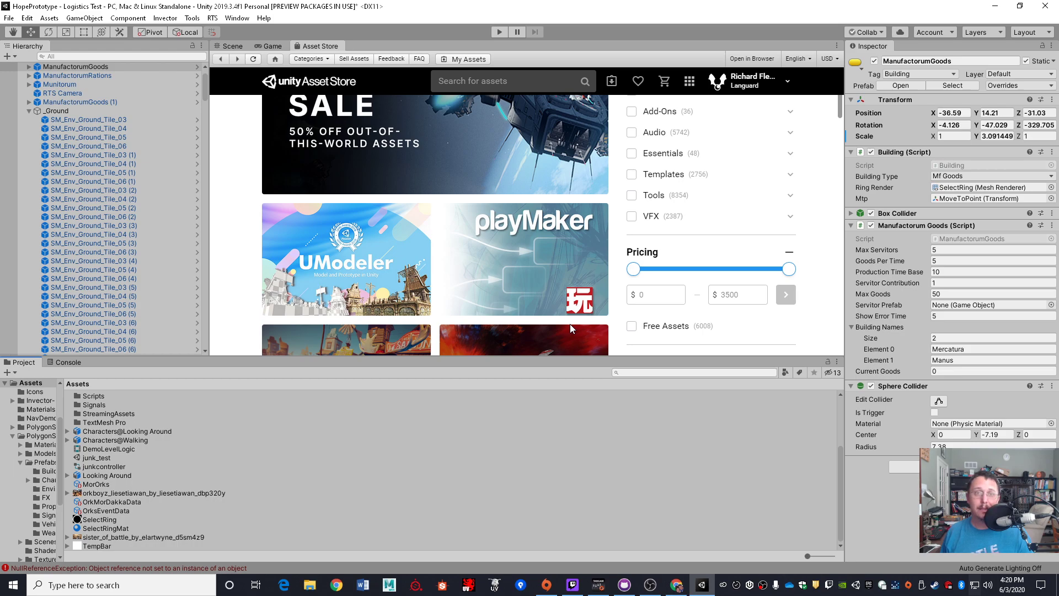
Step: Browse the Window menu without choosing anything, then return to the Scene view
left_click(237, 18)
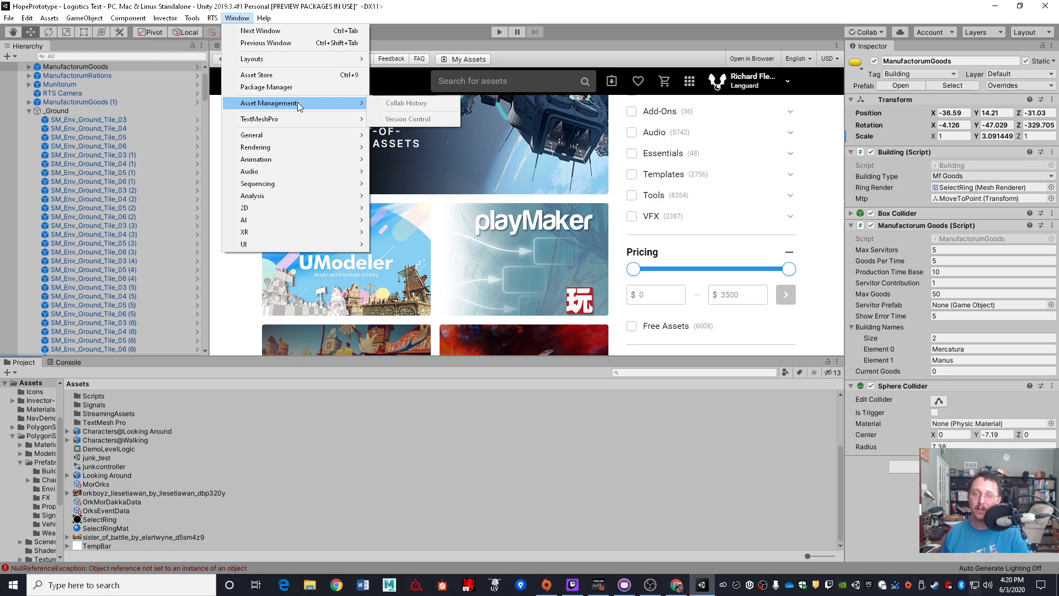
mouse_move(303, 134)
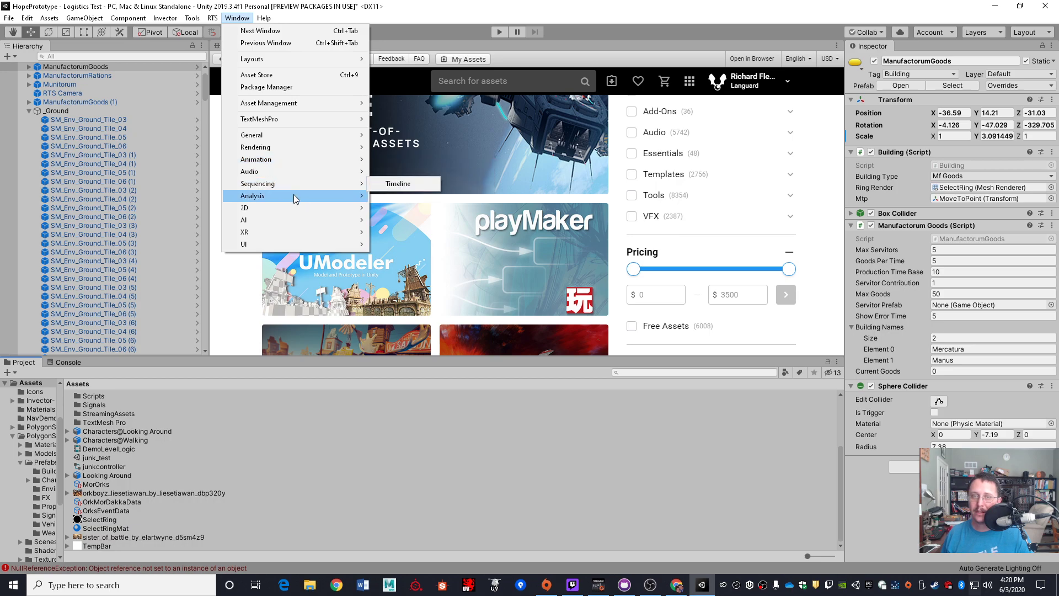
mouse_move(291, 223)
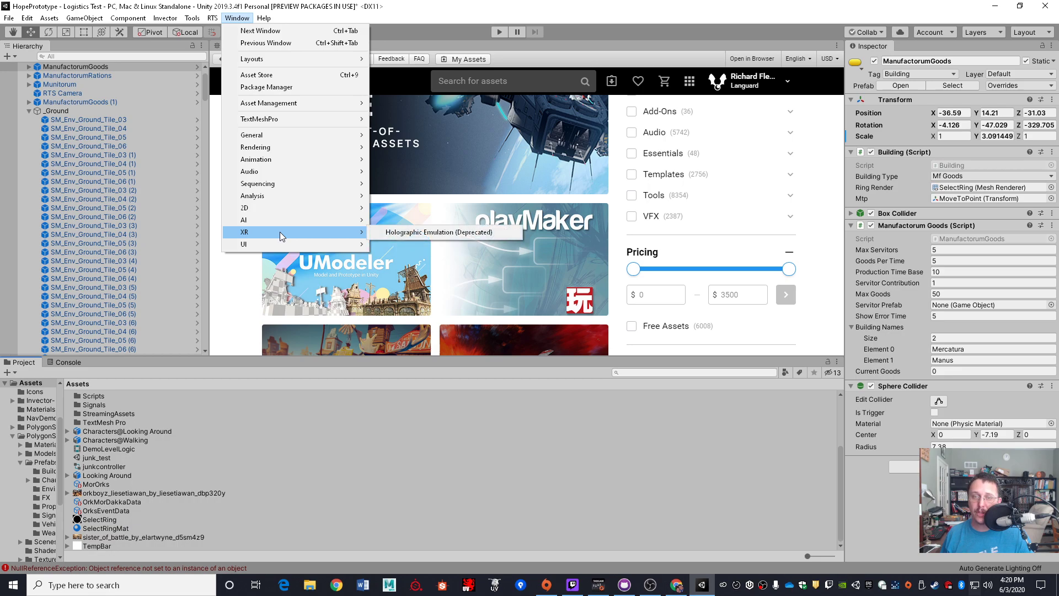
left_click(405, 18)
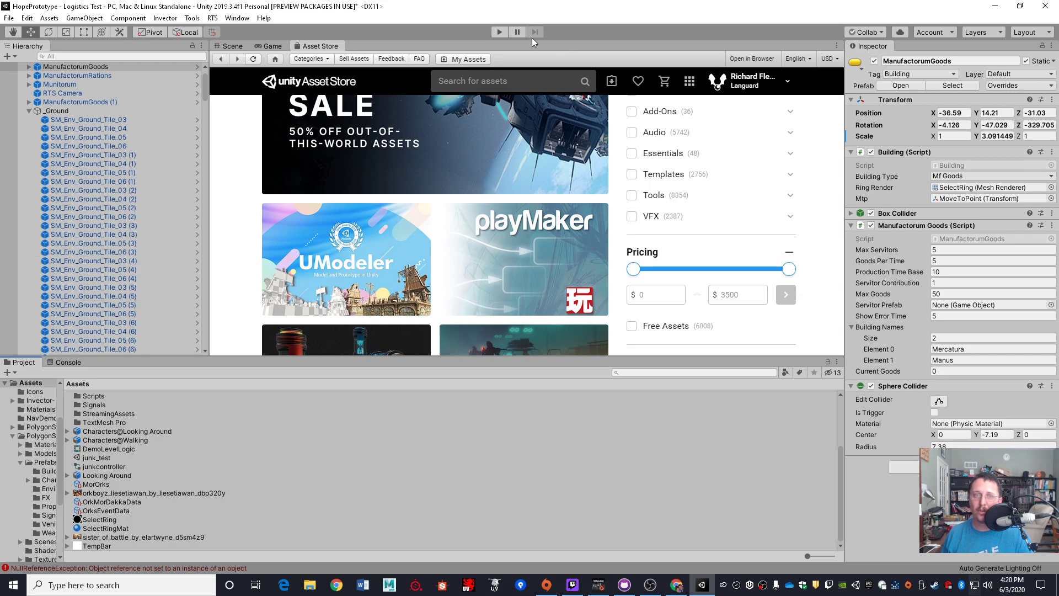
left_click(232, 45)
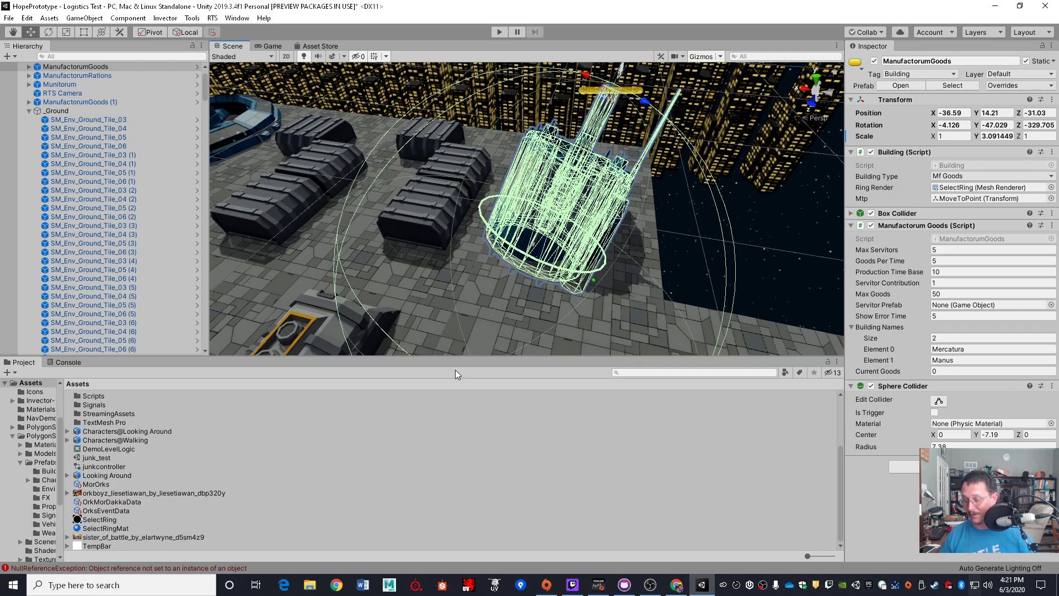
Step: Orbit the scene camera around the building to reveal the surrounding props
right_click_drag(306, 213, 320, 175)
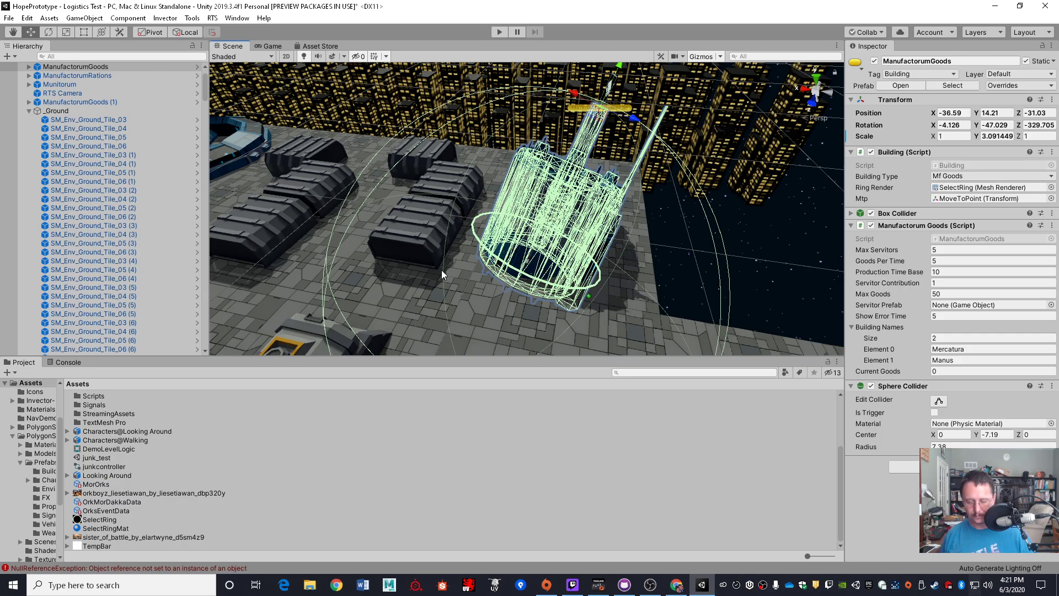
right_click_drag(442, 274, 482, 134)
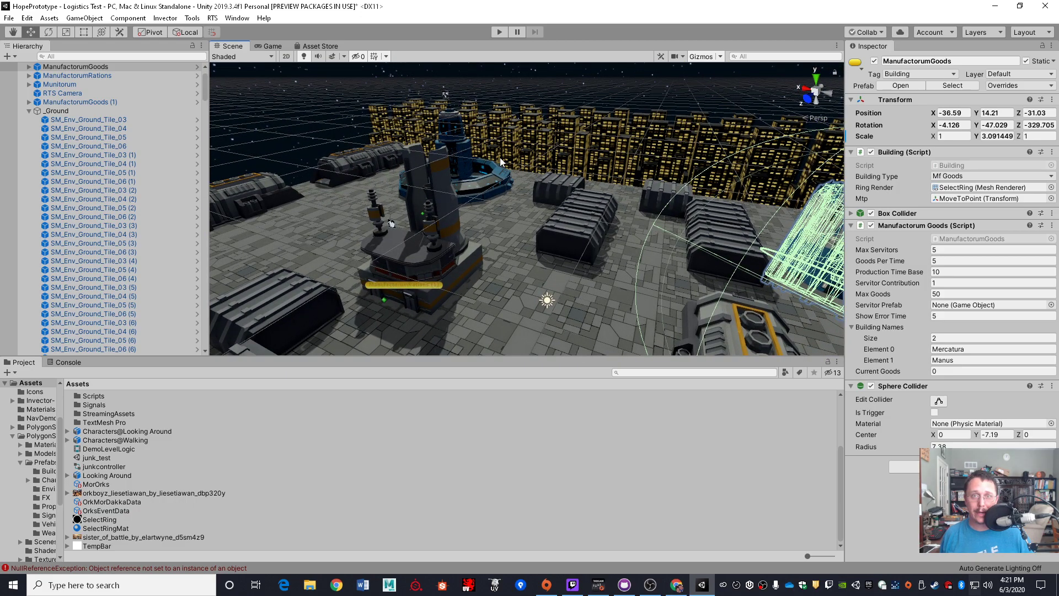
right_click_drag(524, 149, 485, 193)
Step: Fly the camera with WASD toward the tower and back to an overview
key("w")
key("s")
key("d")
key("w")
key("s")
key("d")
key("w")
key("s")
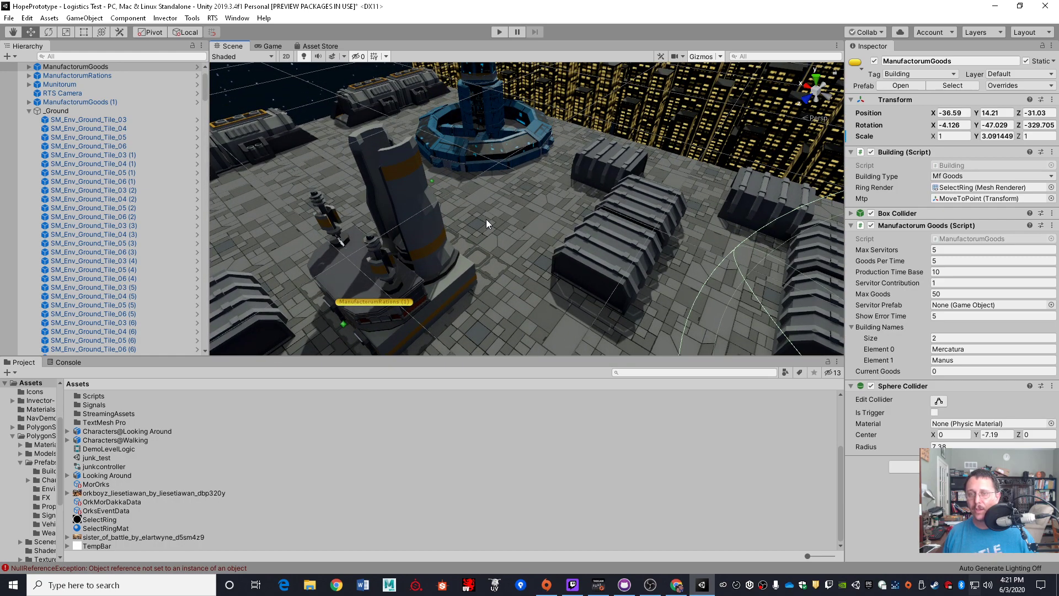
Step: Pan with the Hand tool to centre the crates and reveal the city skyline
middle_click_drag(487, 223, 514, 169)
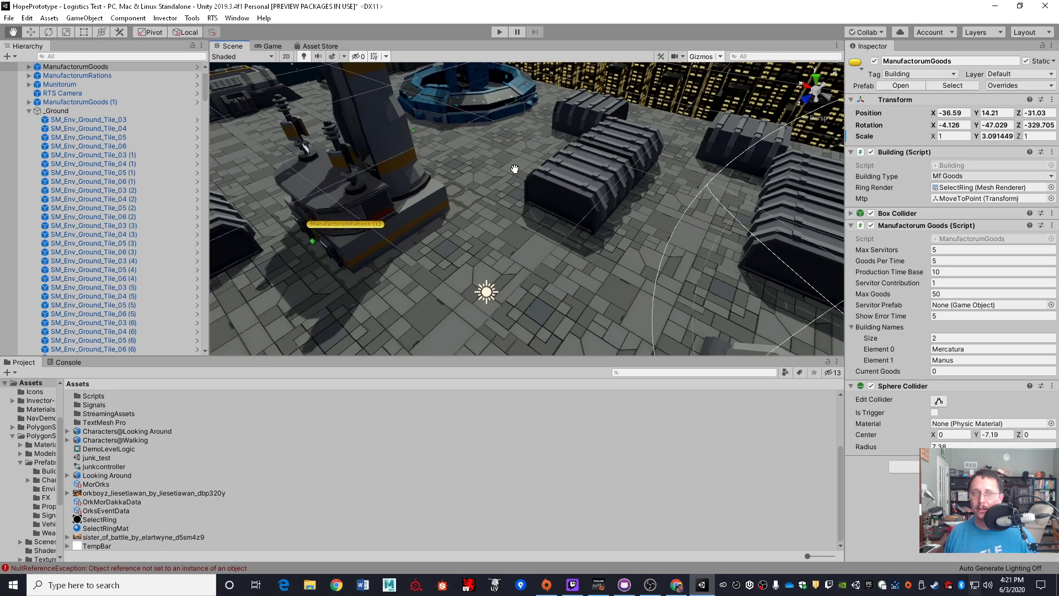
left_click(12, 34)
left_click_drag(538, 237, 769, 238)
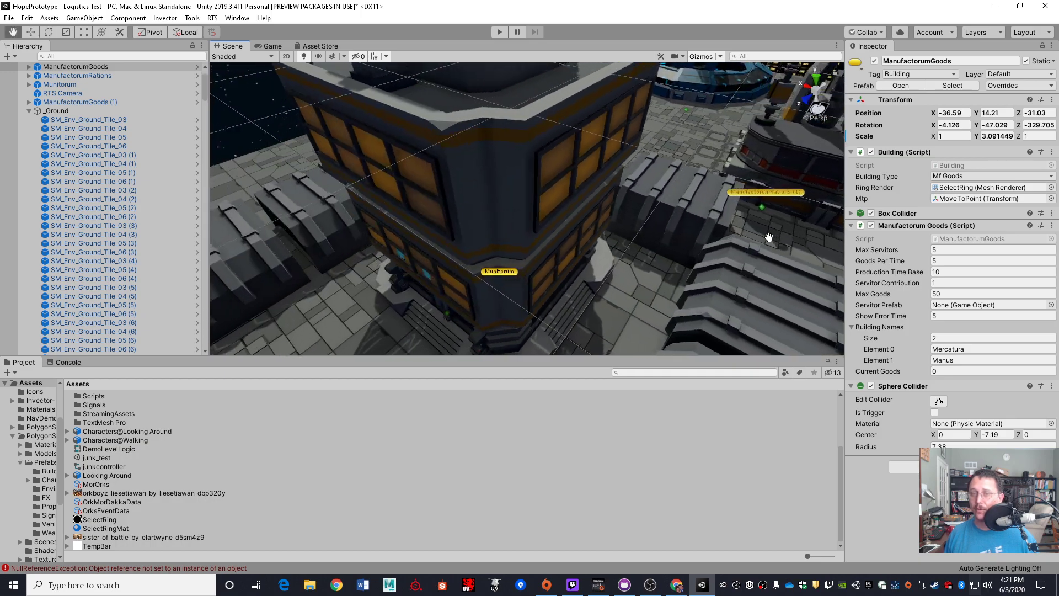
middle_click_drag(769, 237, 471, 207)
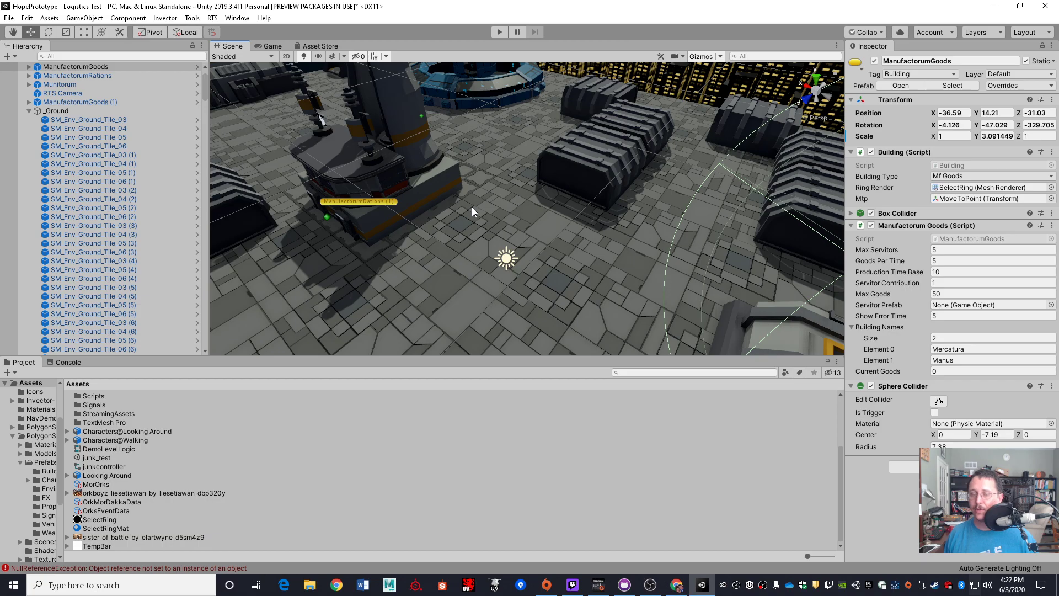
mouse_move(471, 207)
right_mouse_down()
mouse_move(491, 179)
mouse_move(478, 188)
right_mouse_up()
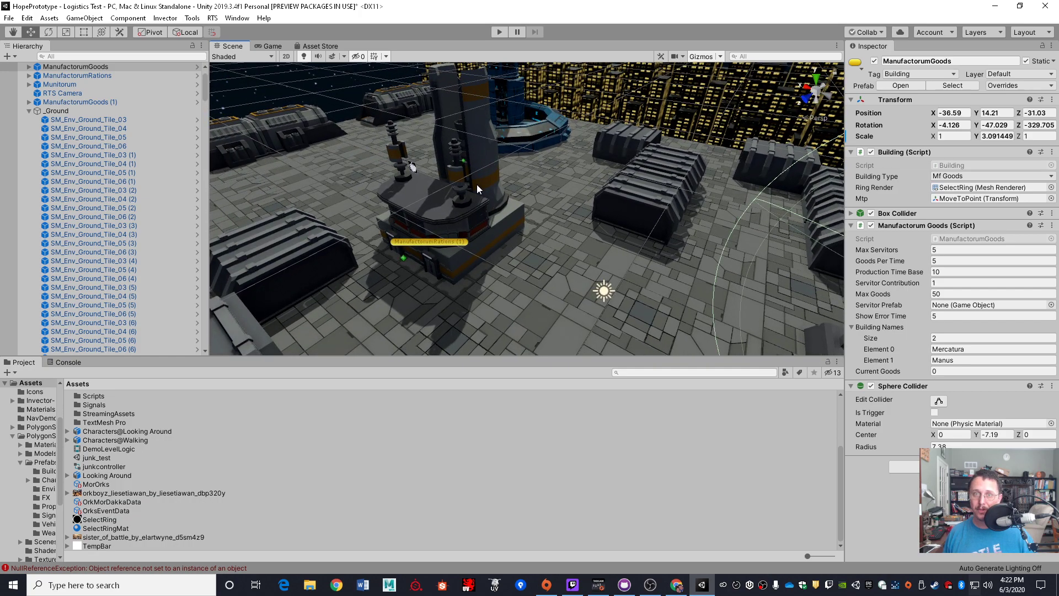